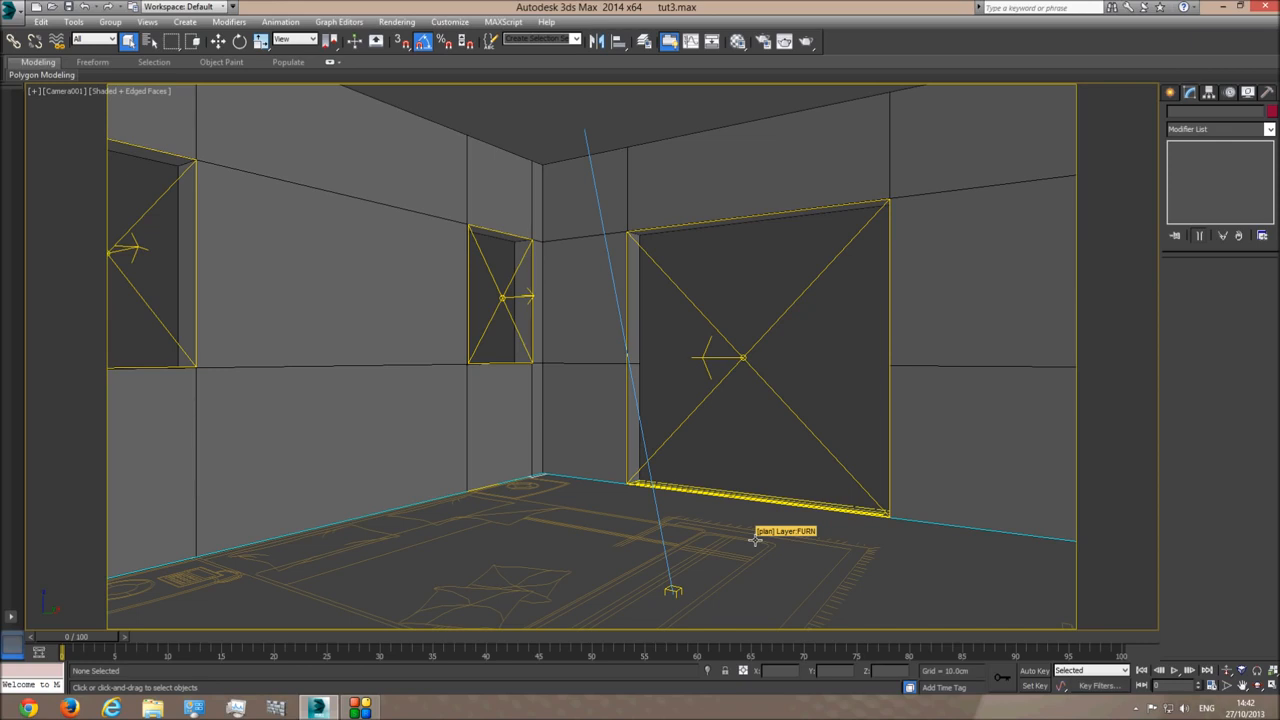
# - Hide the plan group lying on the room's floor
pyautogui.click(756, 540)
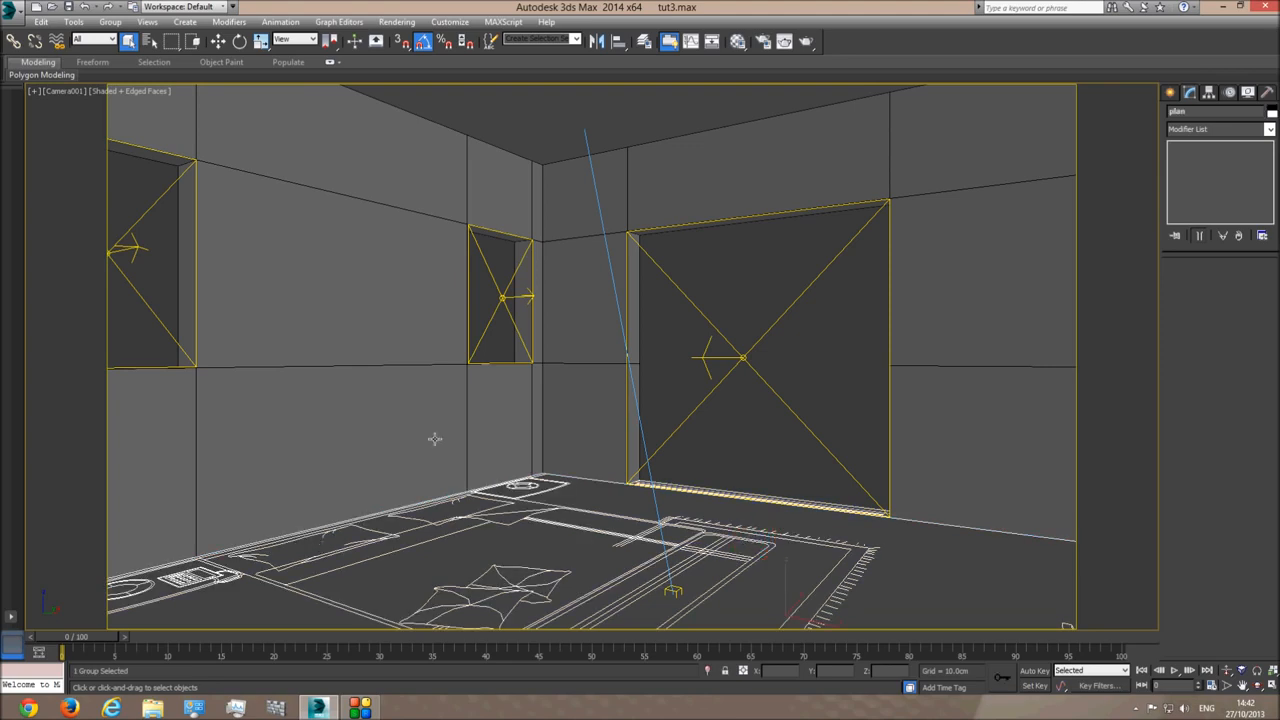
pyautogui.rightClick(740, 489)
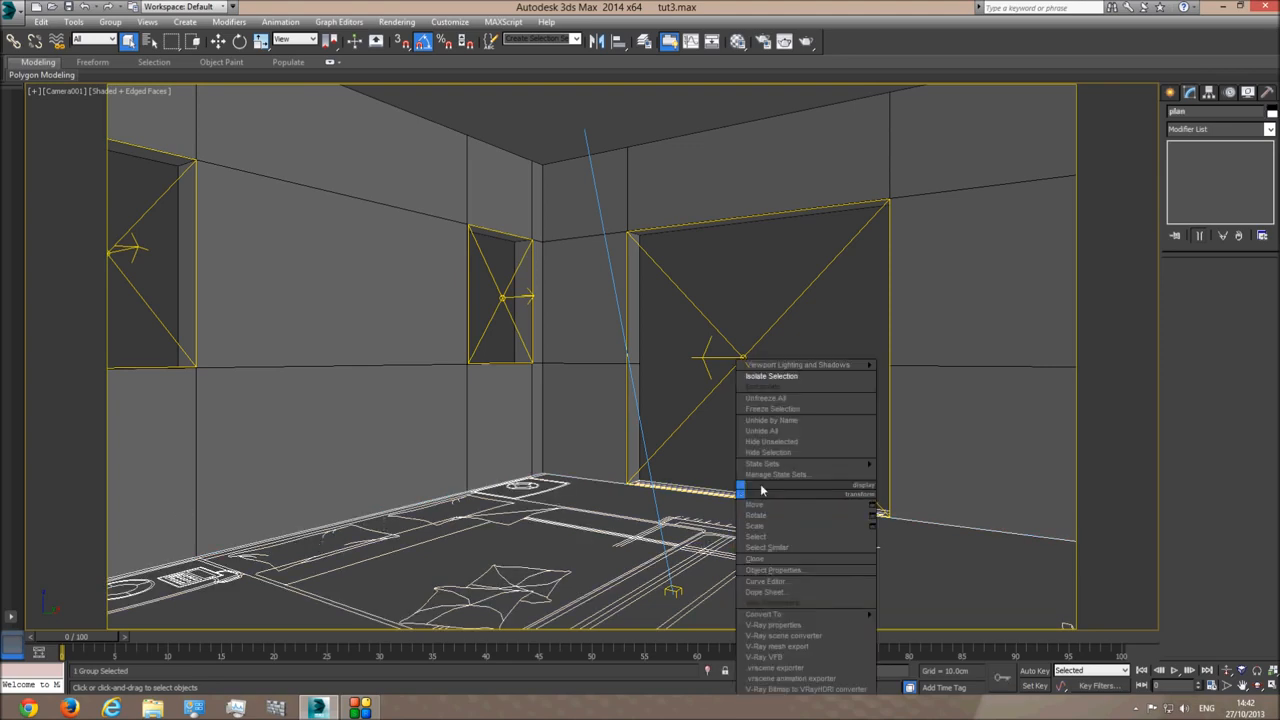
pyautogui.click(767, 453)
pyautogui.click(751, 449)
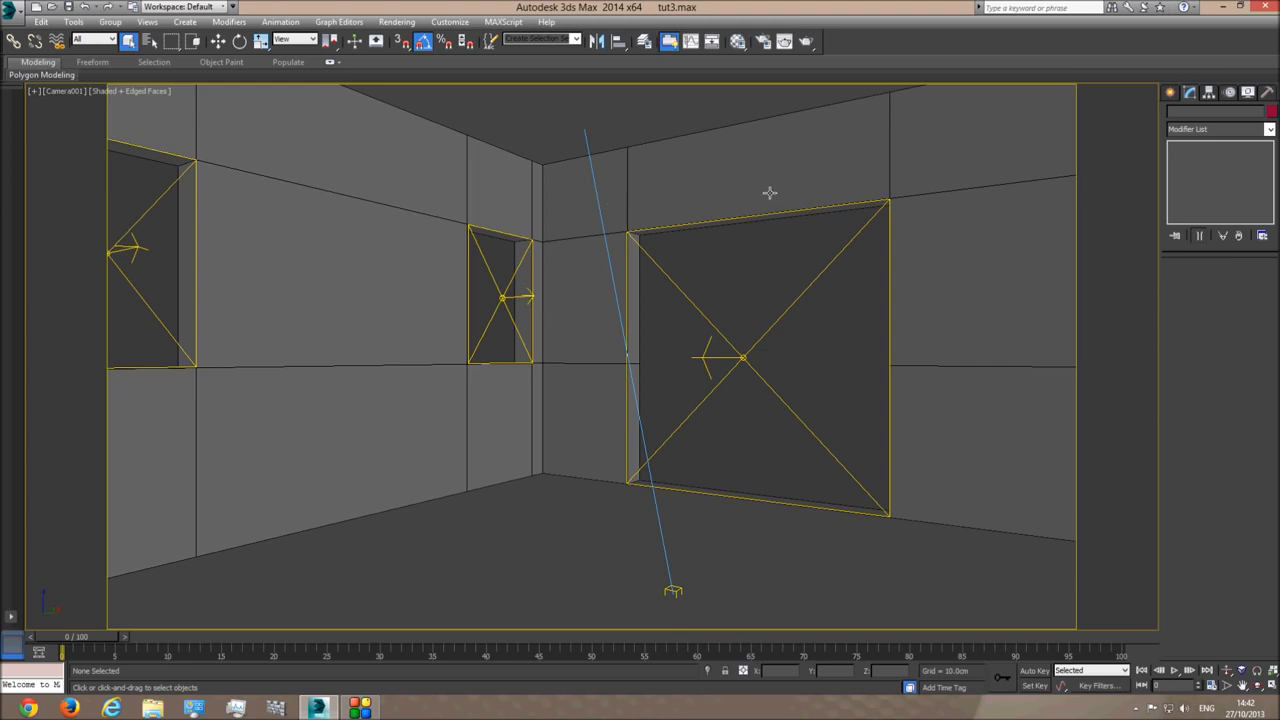
# - Select the Walls object and change the 01 - Default material in the Material Editor to a VRayMtl
pyautogui.click(811, 177)
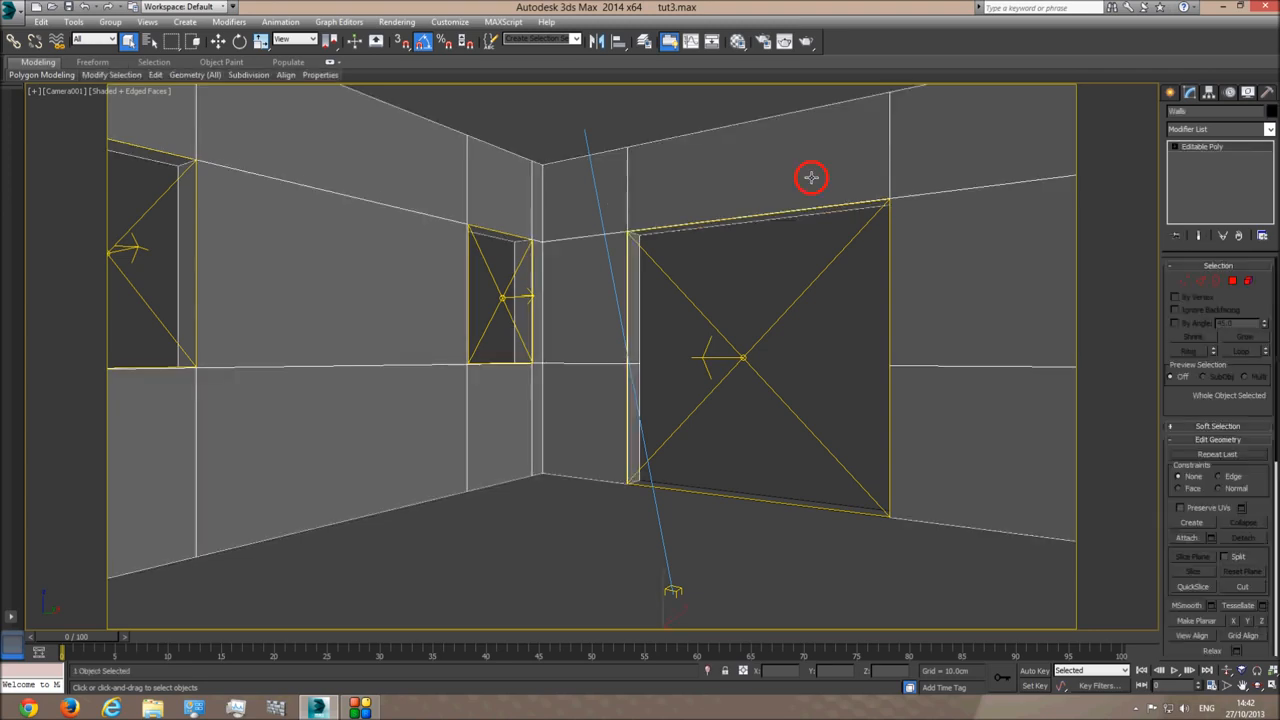
pyautogui.click(731, 177)
pyautogui.click(737, 41)
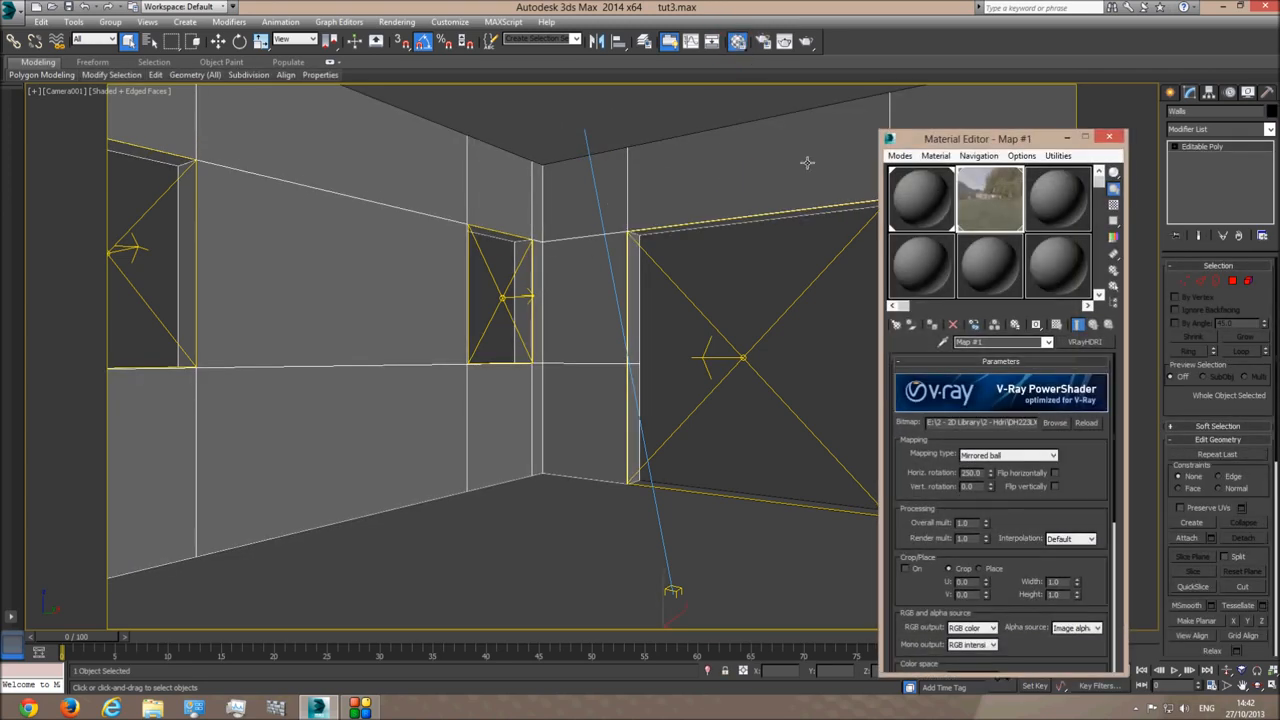
pyautogui.click(921, 205)
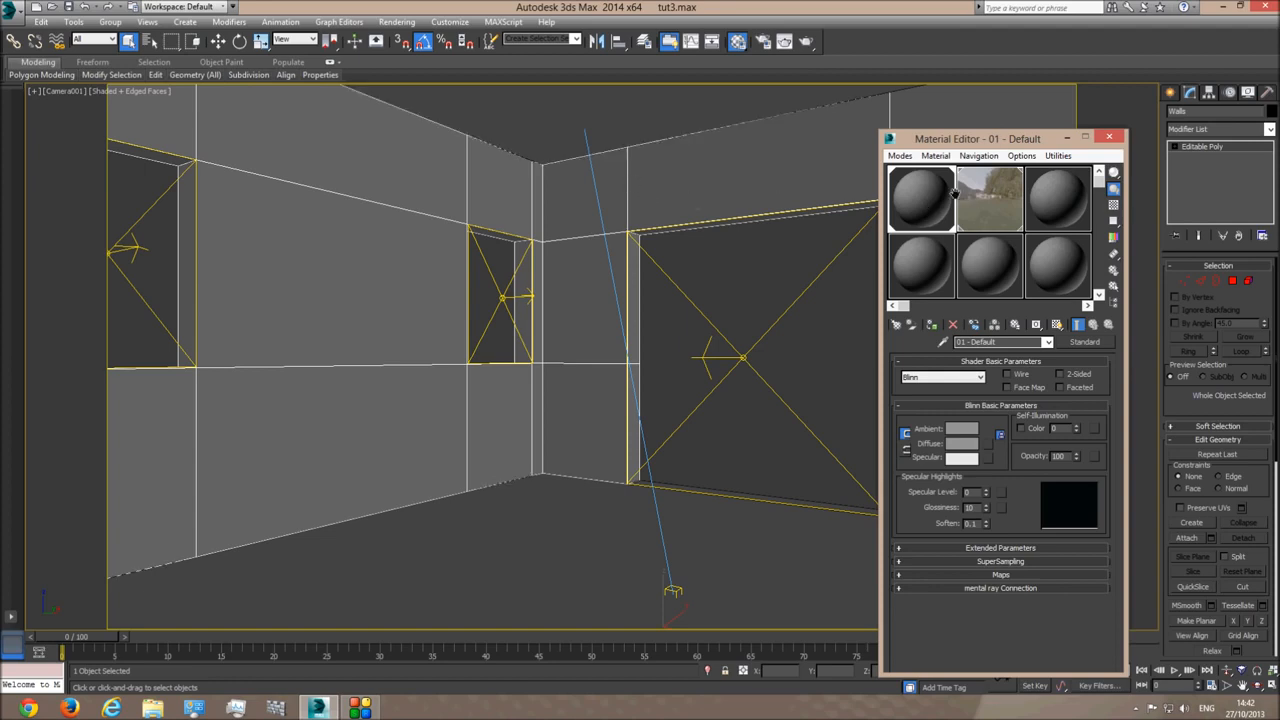
pyautogui.click(1085, 342)
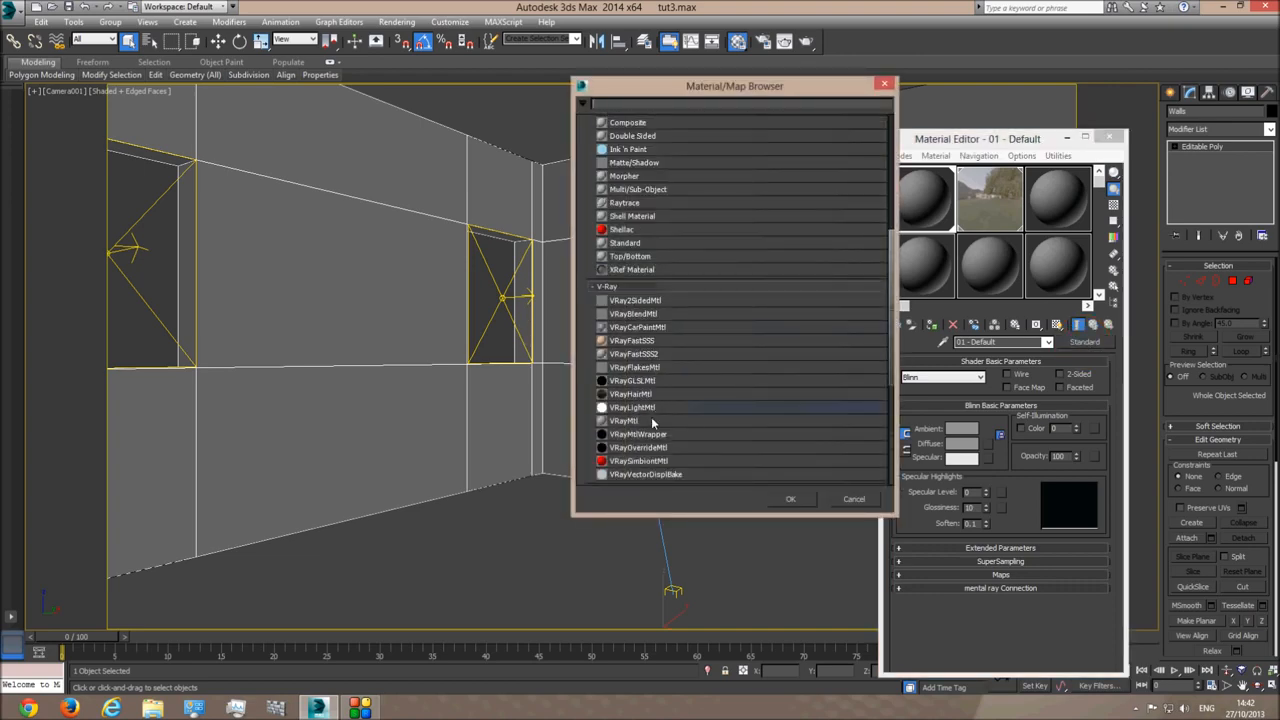
pyautogui.doubleClick(640, 421)
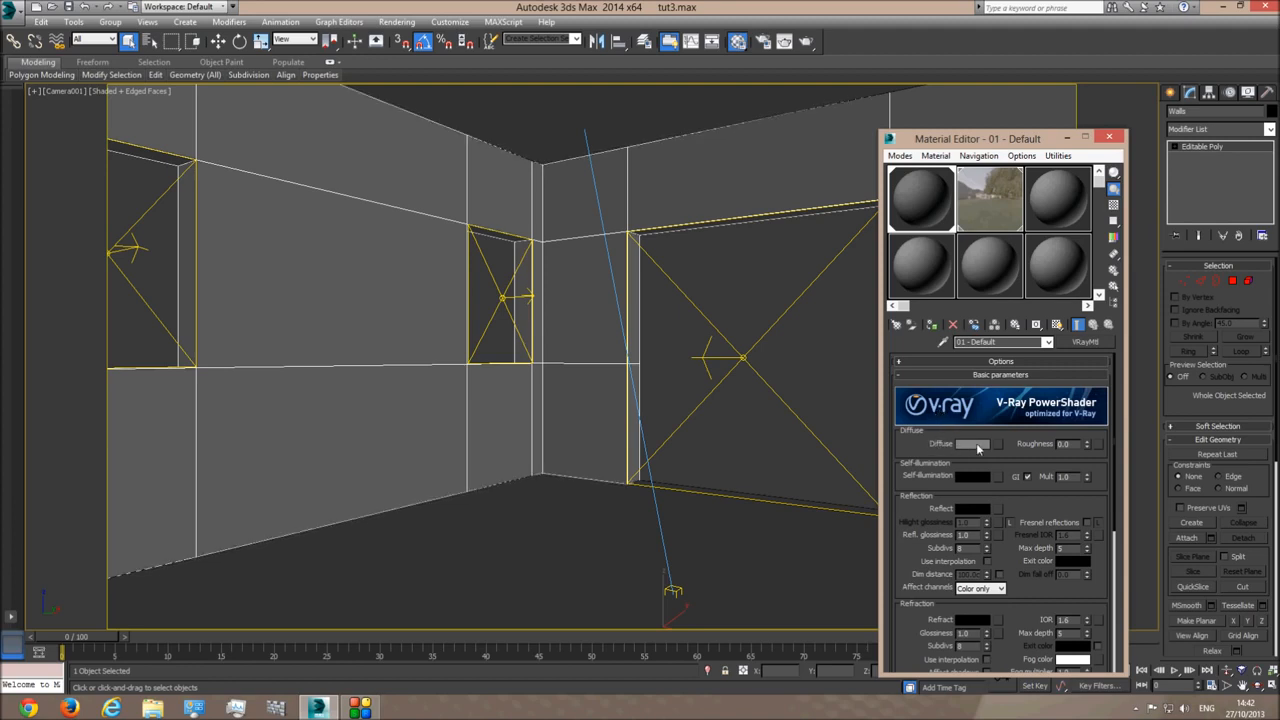
# - Set the material's diffuse colour to near-white with red, green and blue at 245
pyautogui.click(967, 448)
pyautogui.moveTo(390, 138); pyautogui.dragTo(397, 190)
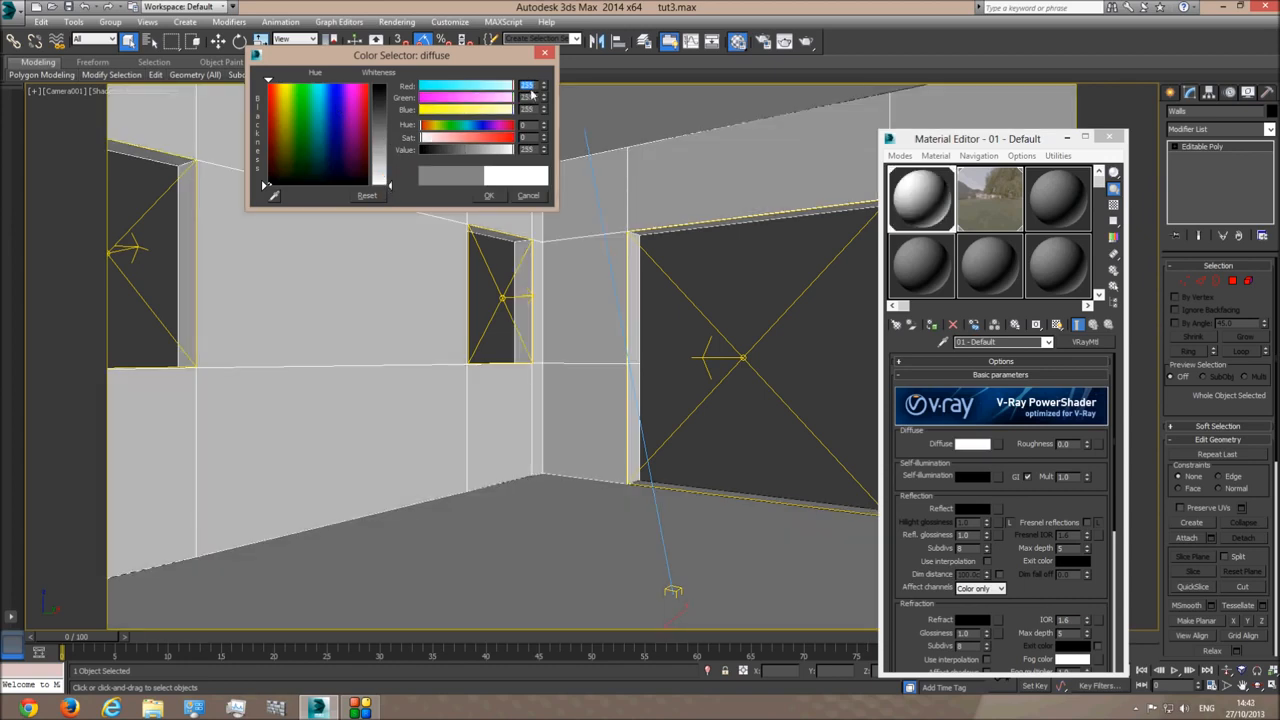
pyautogui.write('2')
pyautogui.press('Tab')
pyautogui.write('245')
pyautogui.press('Tab')
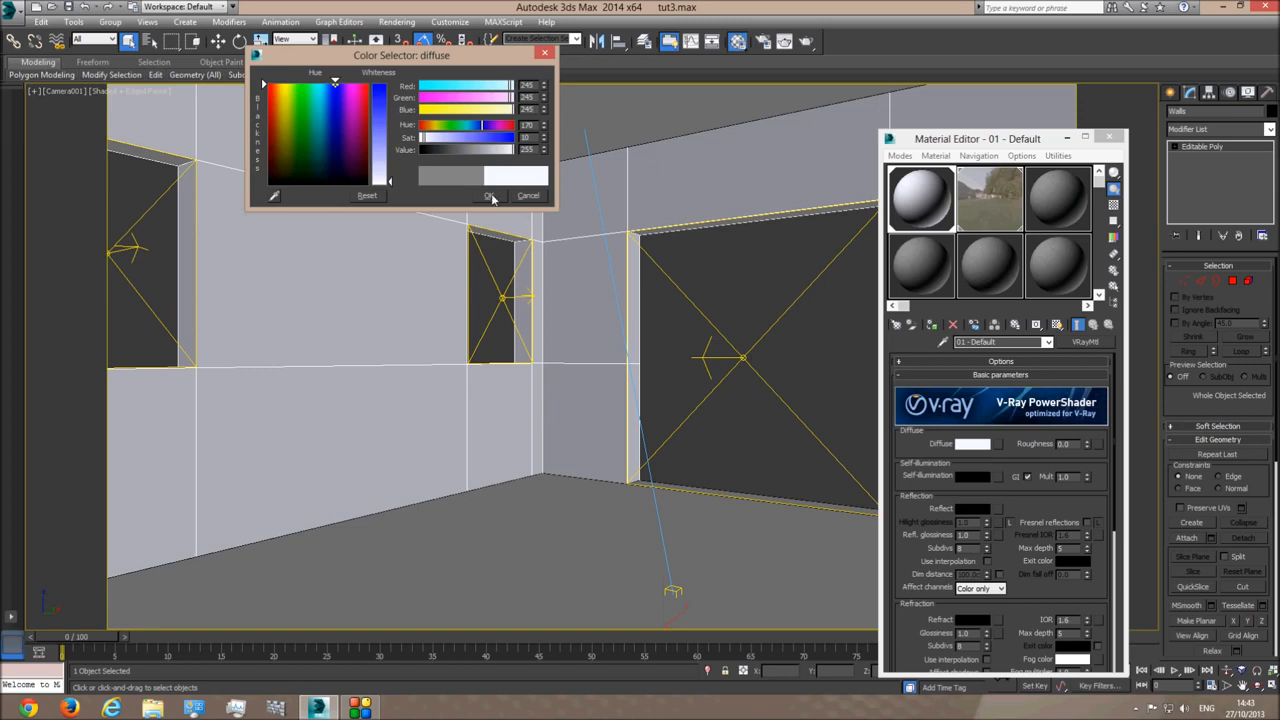
pyautogui.click(489, 196)
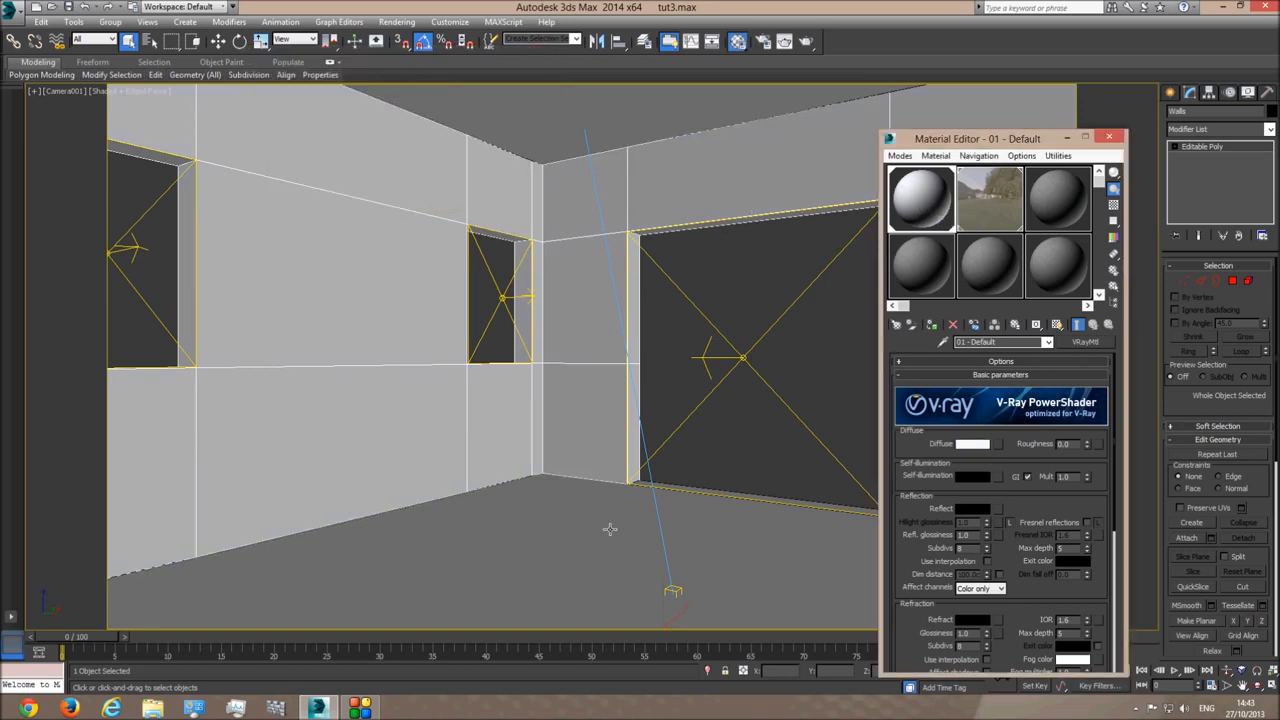
# - Inspect the walls and ceiling by selecting them in turn to check the white material on the room
pyautogui.click(562, 521)
pyautogui.click(570, 431)
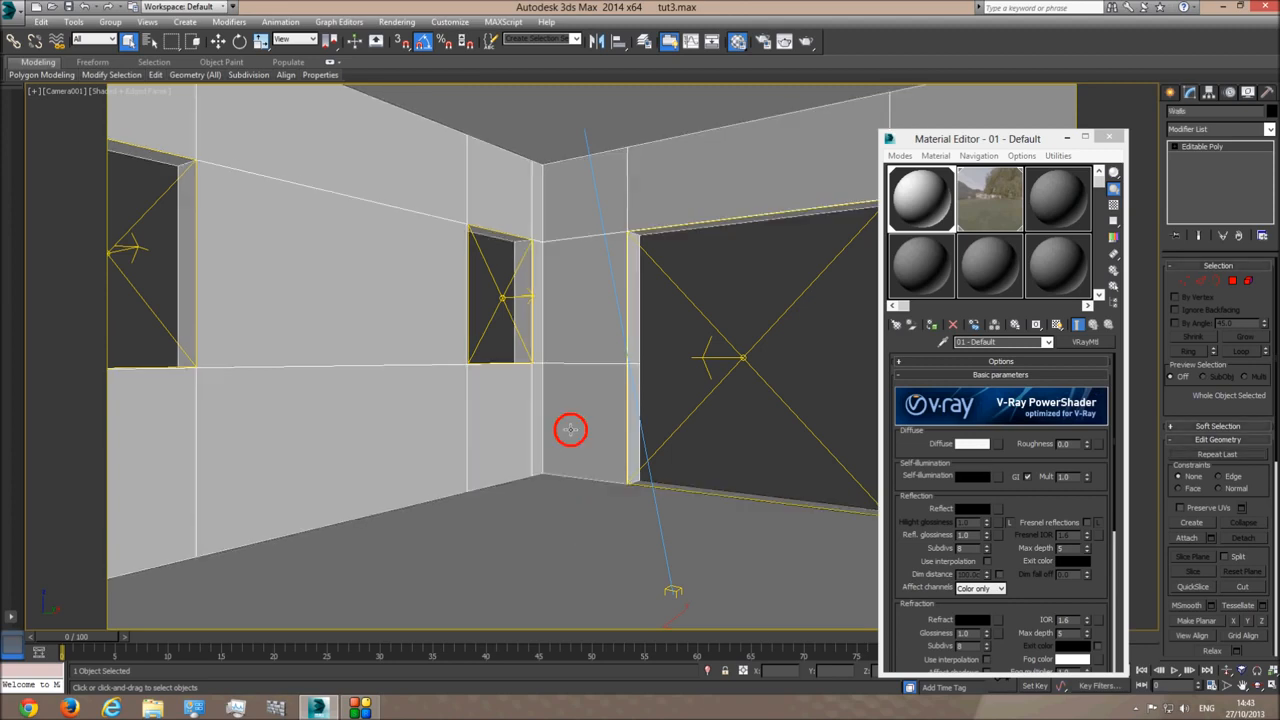
pyautogui.click(572, 137)
pyautogui.click(571, 341)
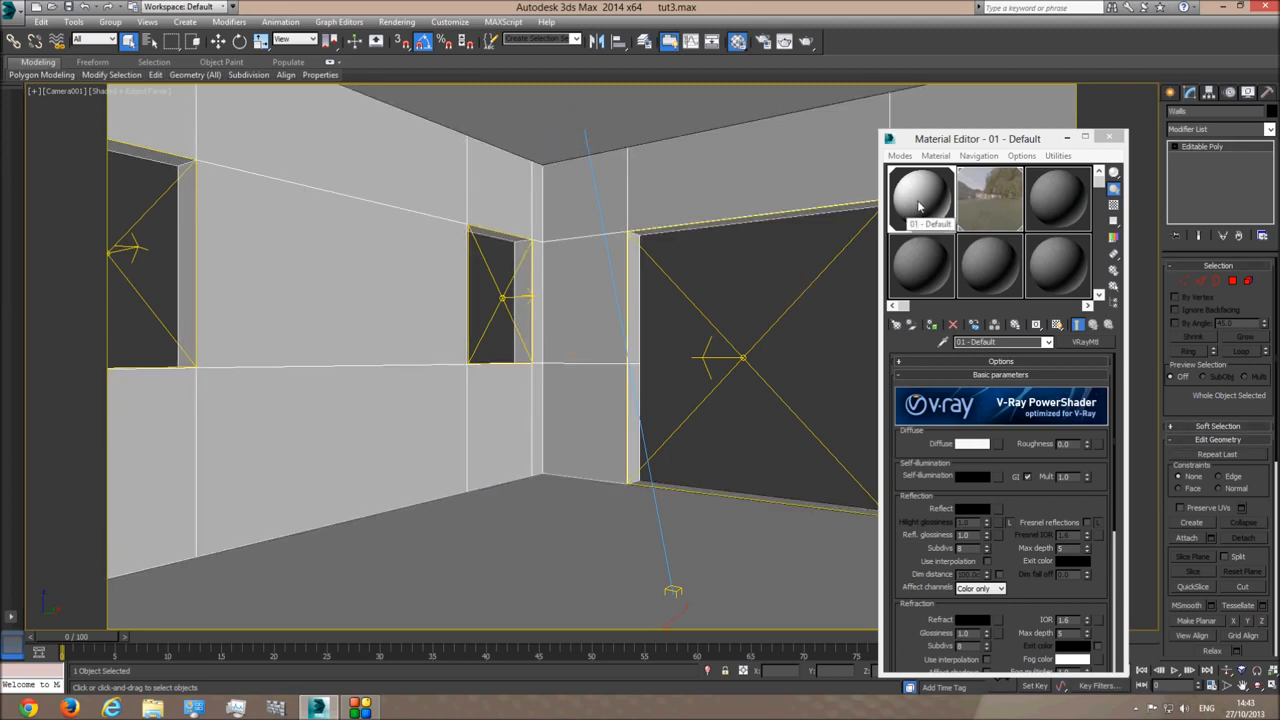
pyautogui.click(486, 551)
pyautogui.click(573, 290)
pyautogui.click(565, 114)
# - Rename the near-white material to "White walls" and clear the object selection in the scene
pyautogui.click(906, 192)
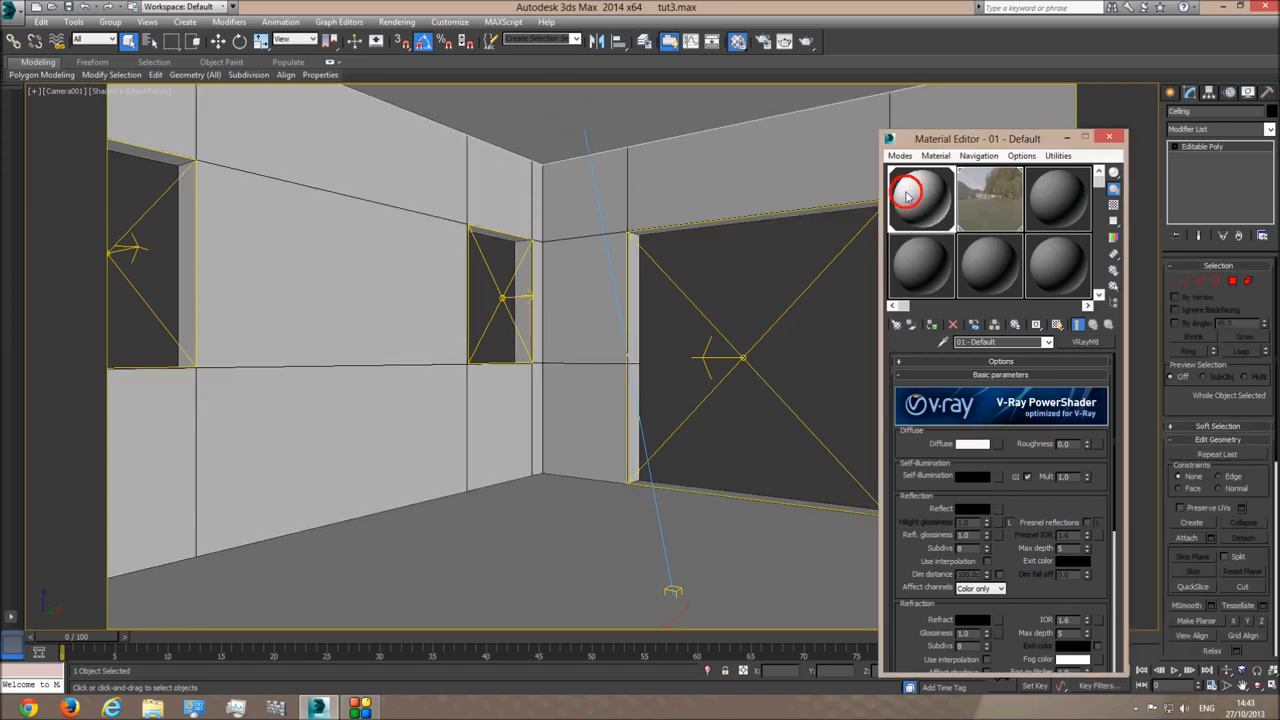
pyautogui.click(1000, 341)
pyautogui.write('W')
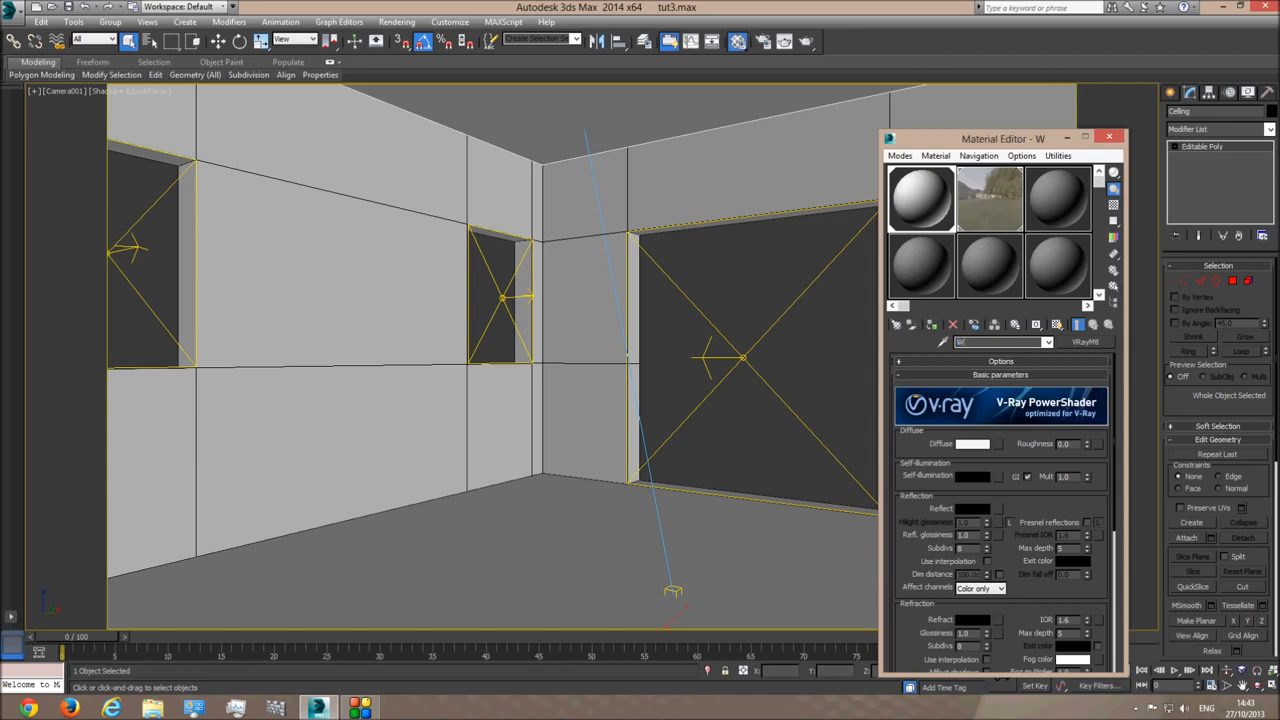
pyautogui.write('hite walls')
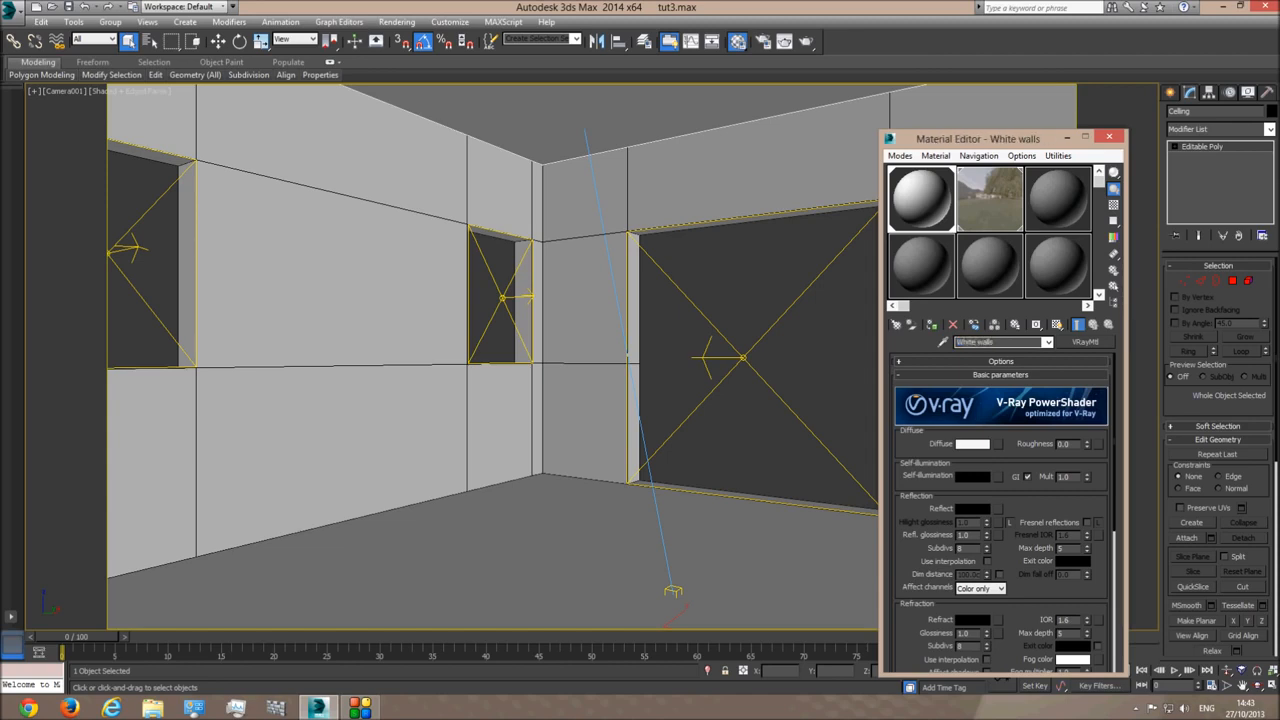
pyautogui.click(611, 182)
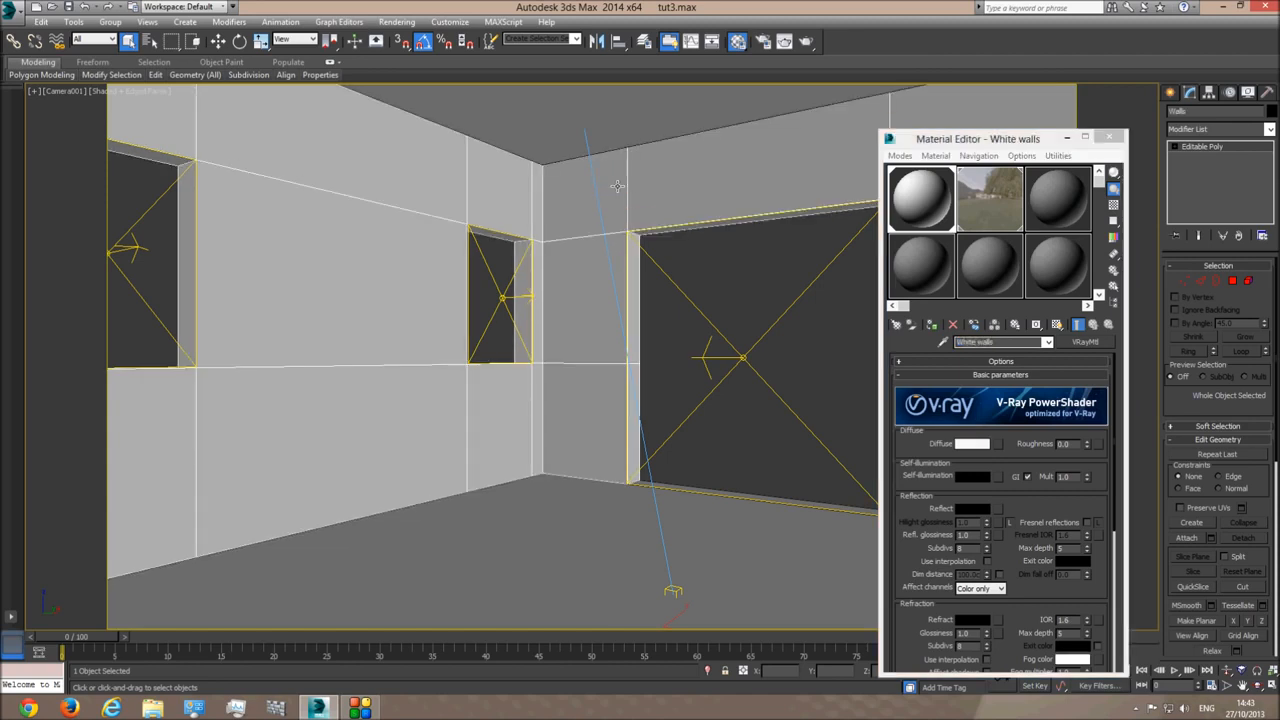
pyautogui.click(707, 262)
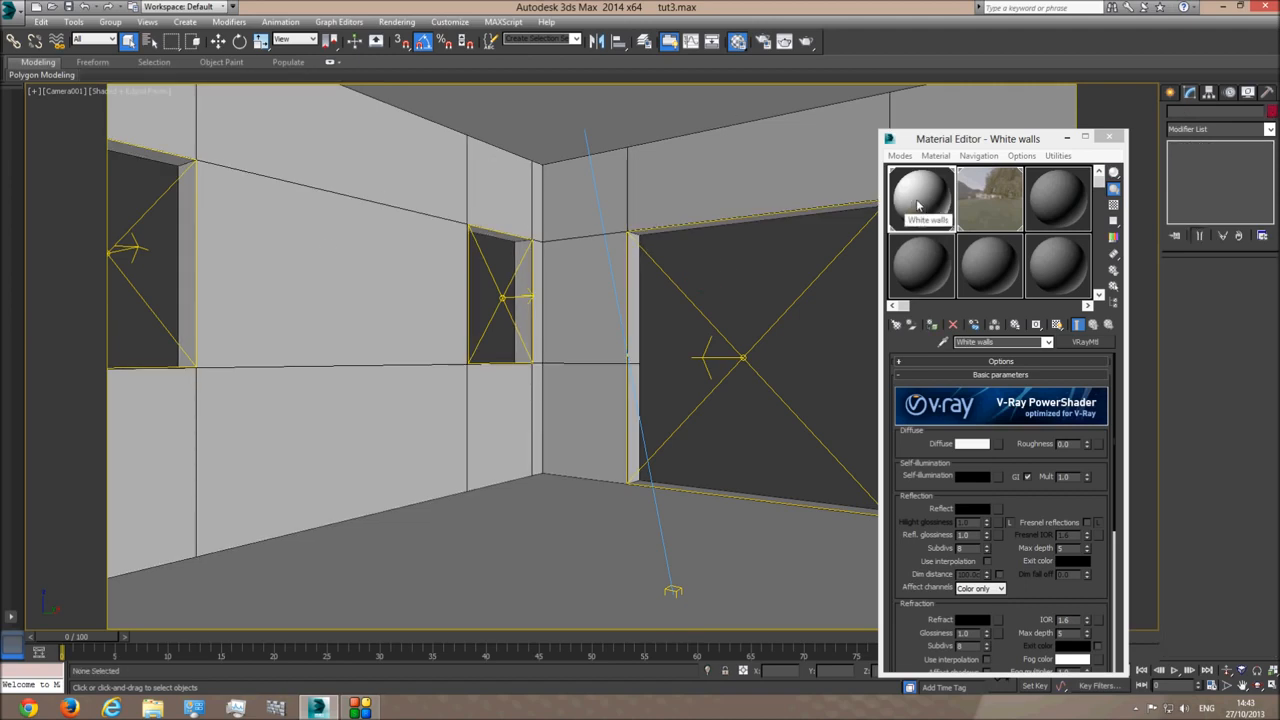
# - Copy the White walls material into the third sample slot and rename the copy "Dark blue walls"
pyautogui.click(1062, 205)
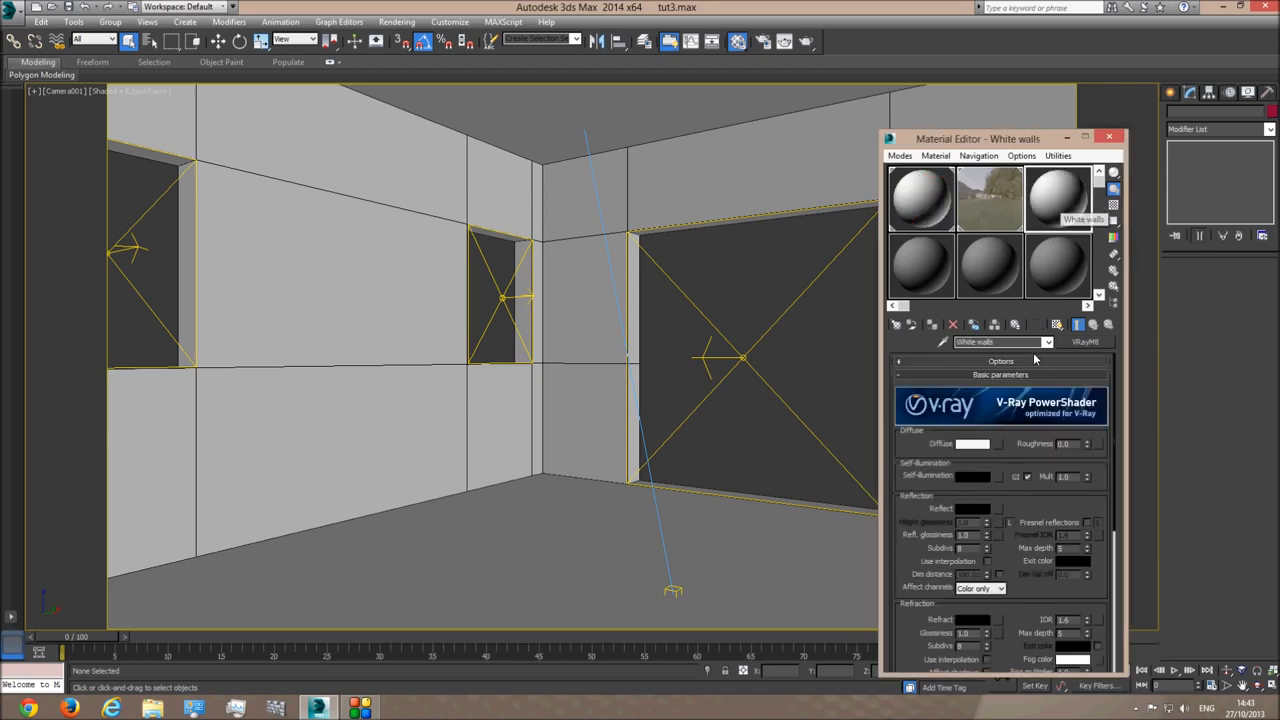
pyautogui.doubleClick(971, 343)
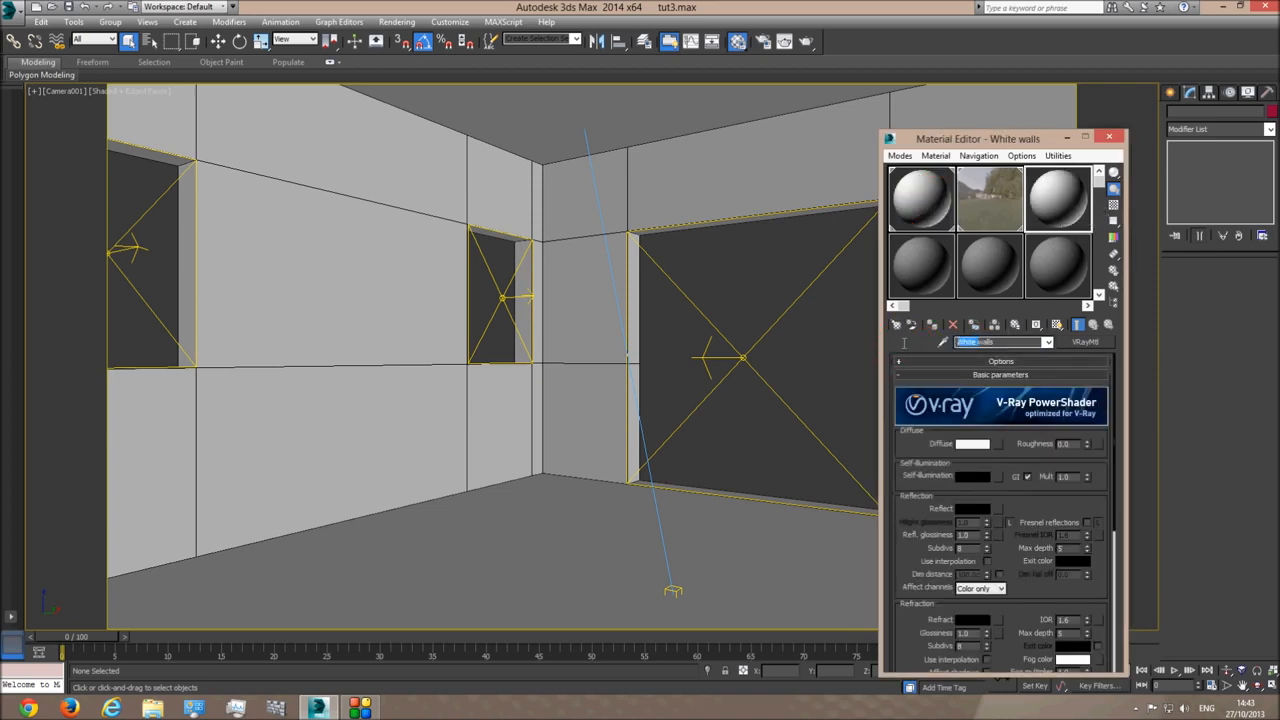
pyautogui.write('Dark bluewalls')
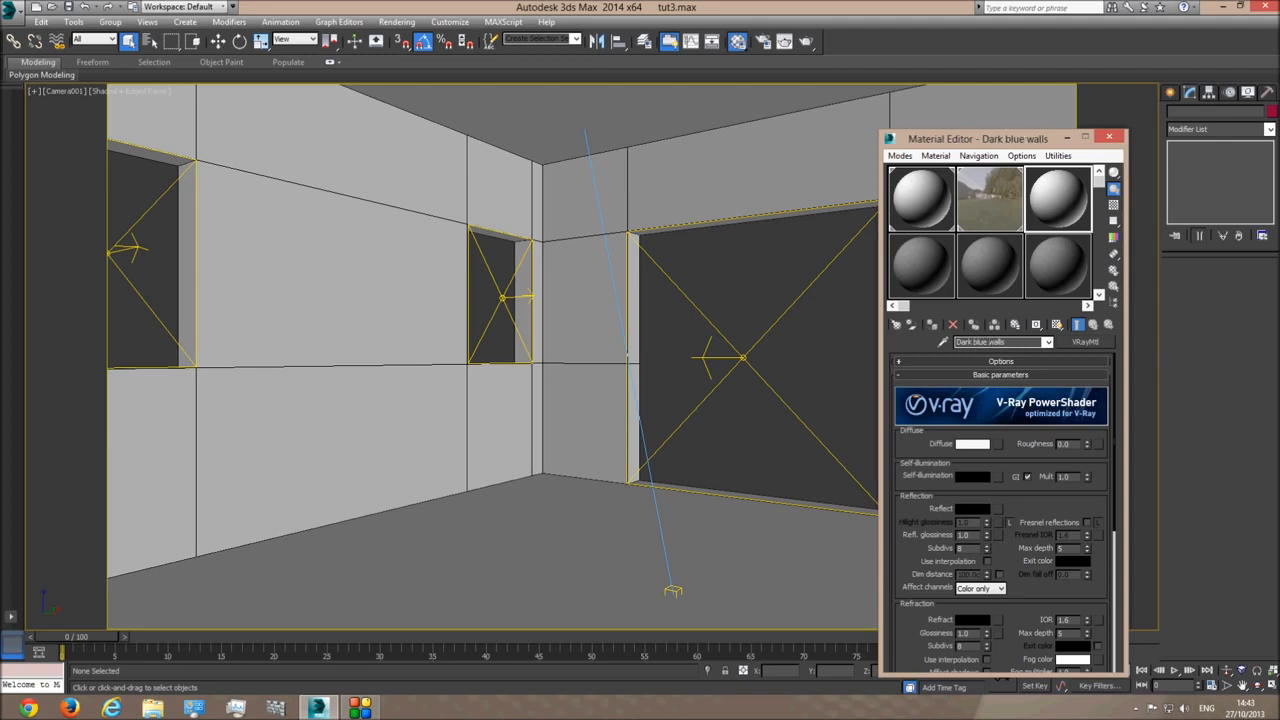
# - Set the diffuse colour of the Dark blue walls material to a very dark, desaturated blue
pyautogui.click(972, 444)
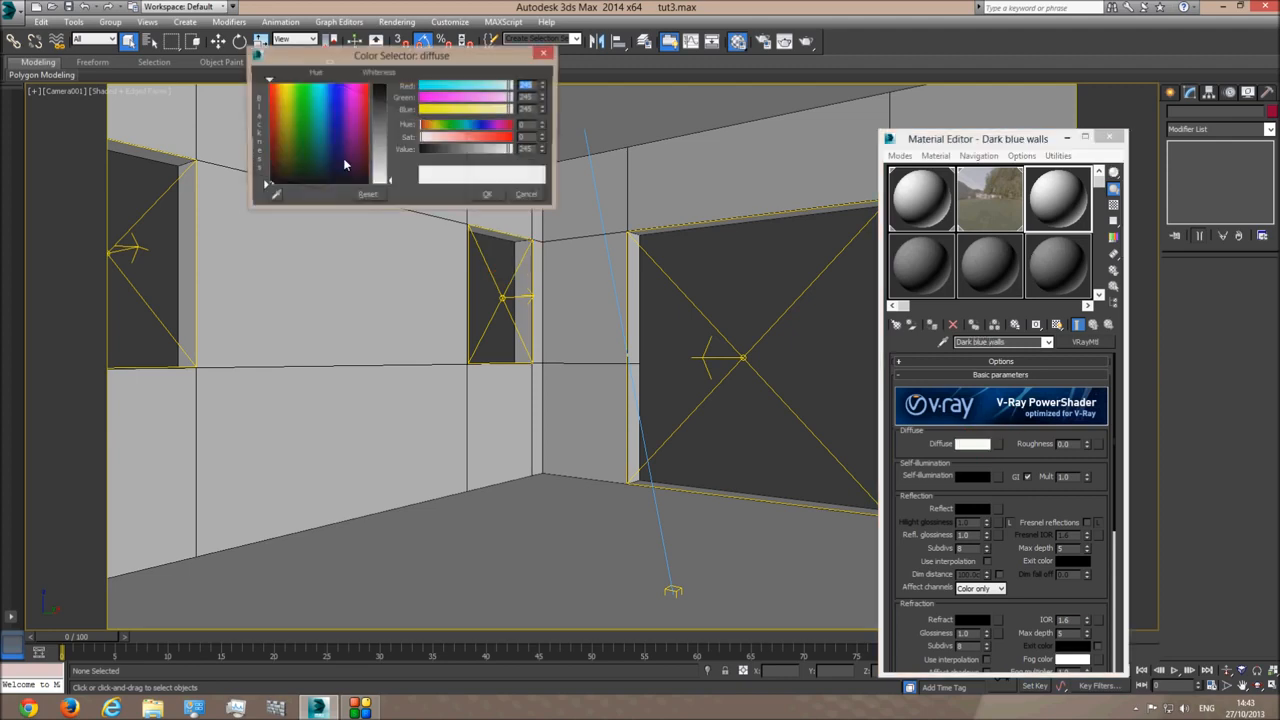
pyautogui.click(326, 150)
pyautogui.moveTo(388, 181); pyautogui.dragTo(388, 90)
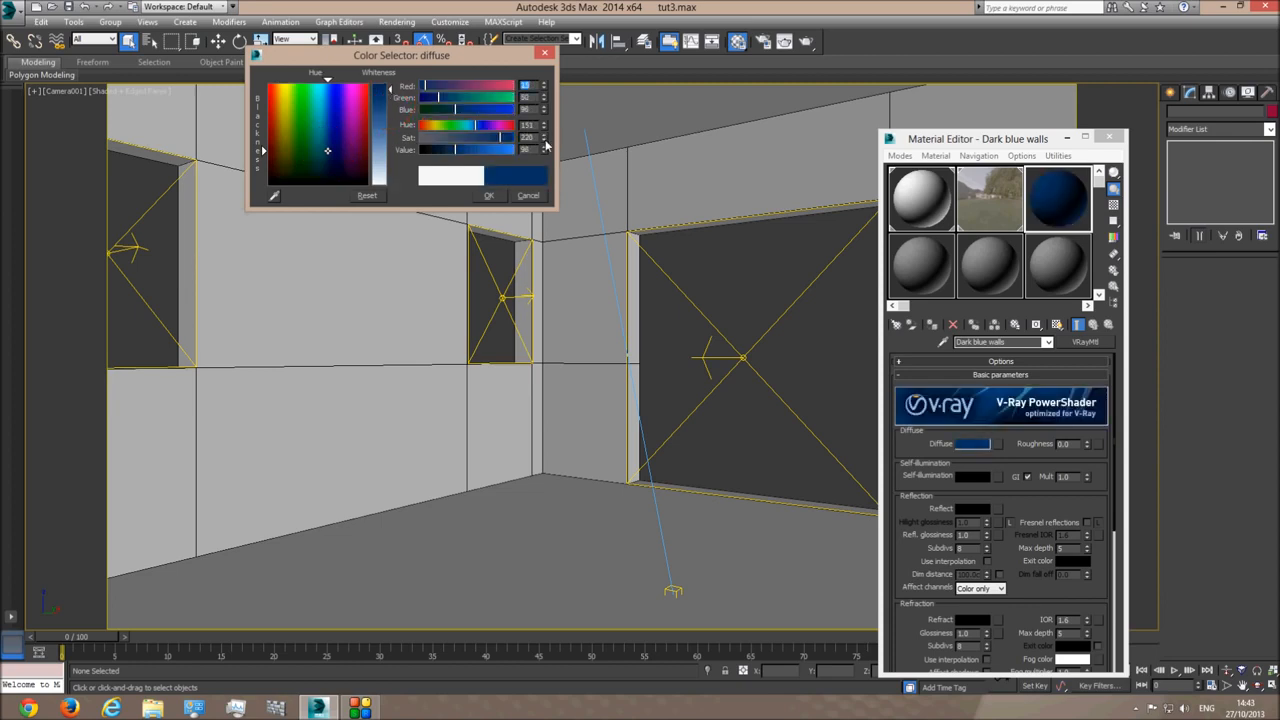
pyautogui.rightClick(543, 137)
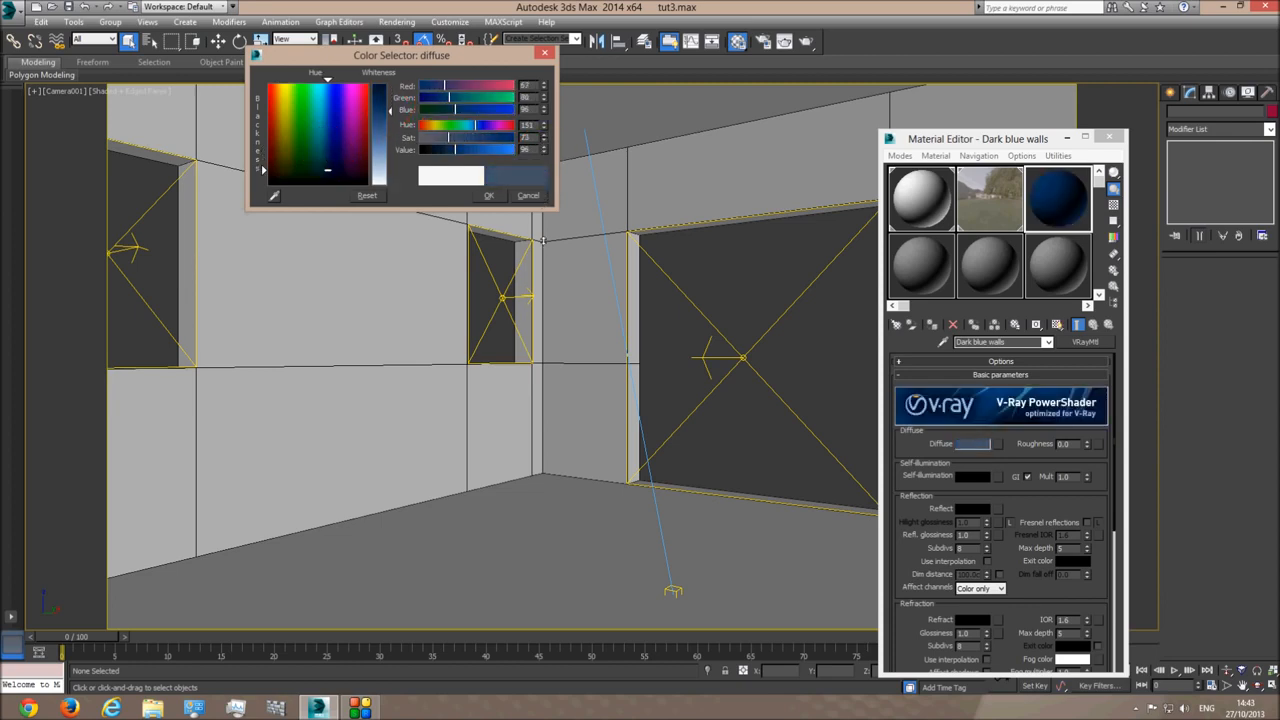
pyautogui.moveTo(540, 293); pyautogui.dragTo(540, 272)
pyautogui.moveTo(390, 119); pyautogui.dragTo(390, 96)
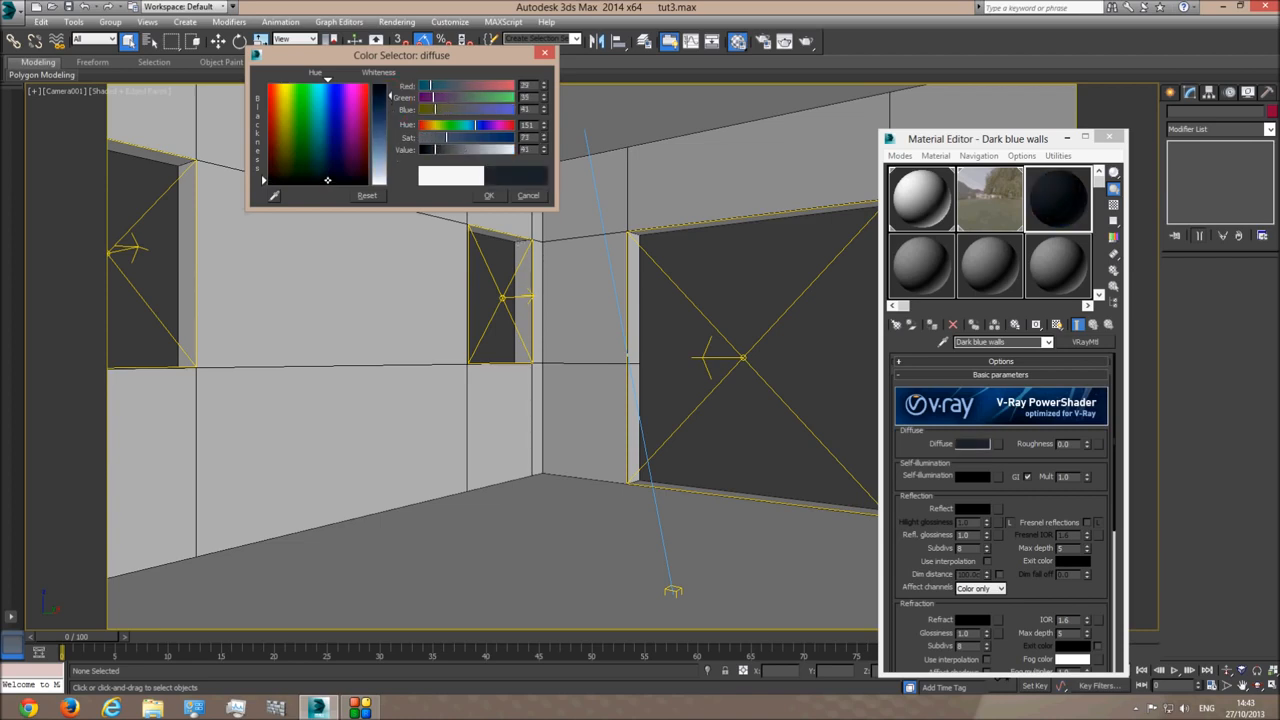
pyautogui.click(488, 196)
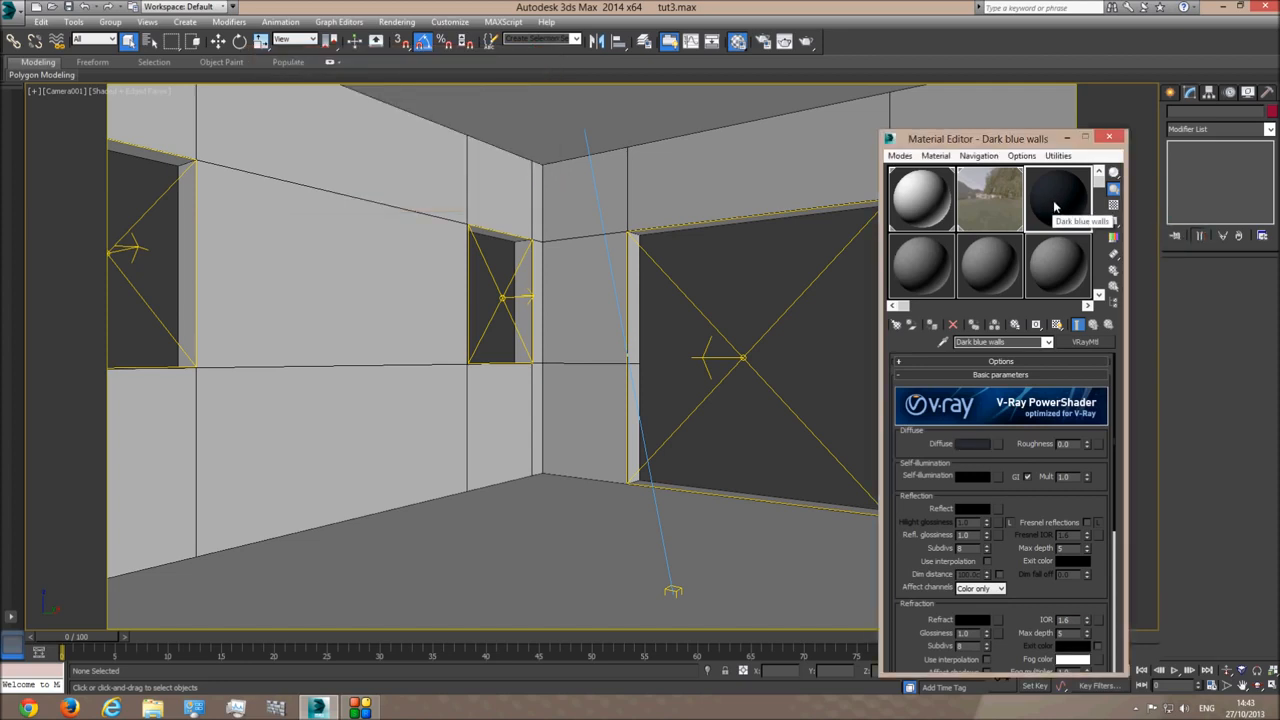
# - Select the Walls object's polygons on the wall with the two small windows, working at polygon level
pyautogui.click(470, 187)
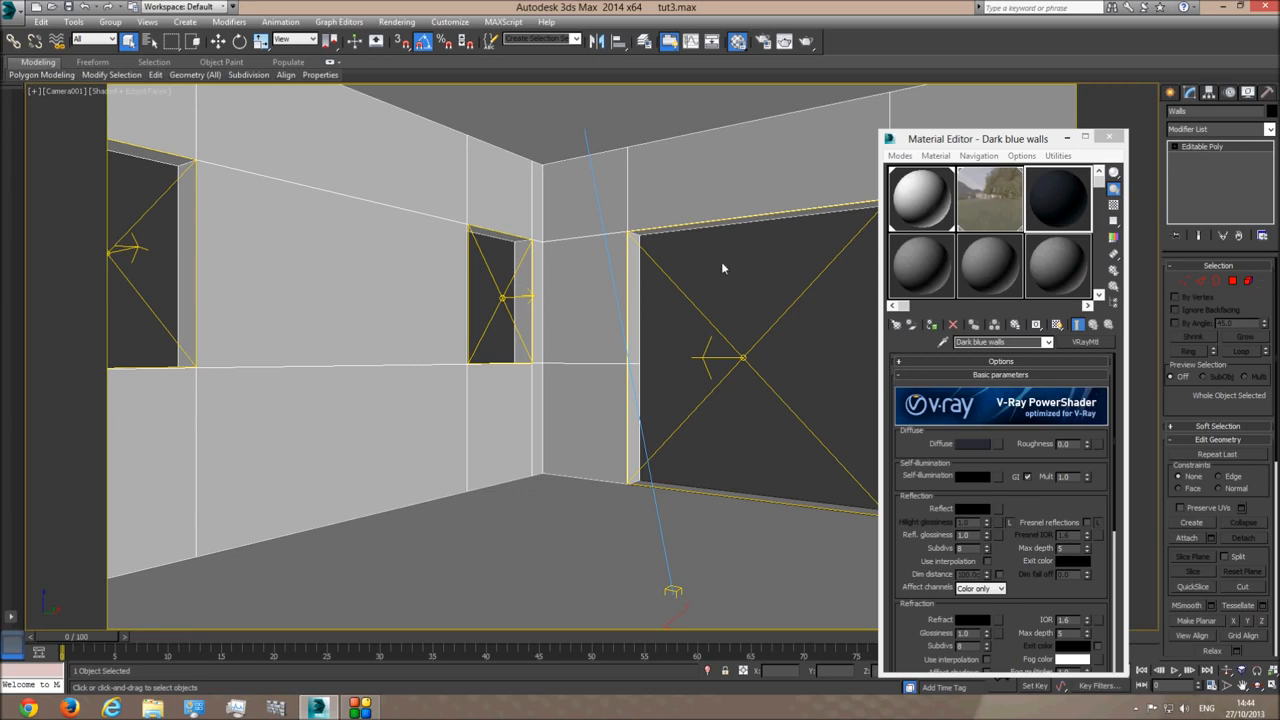
pyautogui.click(1232, 283)
pyautogui.moveTo(542, 205)
pyautogui.mouseDown()
pyautogui.moveTo(531, 411)
pyautogui.moveTo(473, 420)
pyautogui.moveTo(420, 311)
pyautogui.moveTo(409, 191)
pyautogui.moveTo(330, 160)
pyautogui.moveTo(270, 173)
pyautogui.mouseUp()
pyautogui.keyDown('ctrl'); pyautogui.click(175, 130); pyautogui.keyUp('ctrl')
pyautogui.keyDown('ctrl'); pyautogui.click(178, 253); pyautogui.keyUp('ctrl')
# - Remove the stray polygon between the window and the doorway on the adjacent wall from the selection
pyautogui.press('p')
pyautogui.scroll(-8, 332, 368)
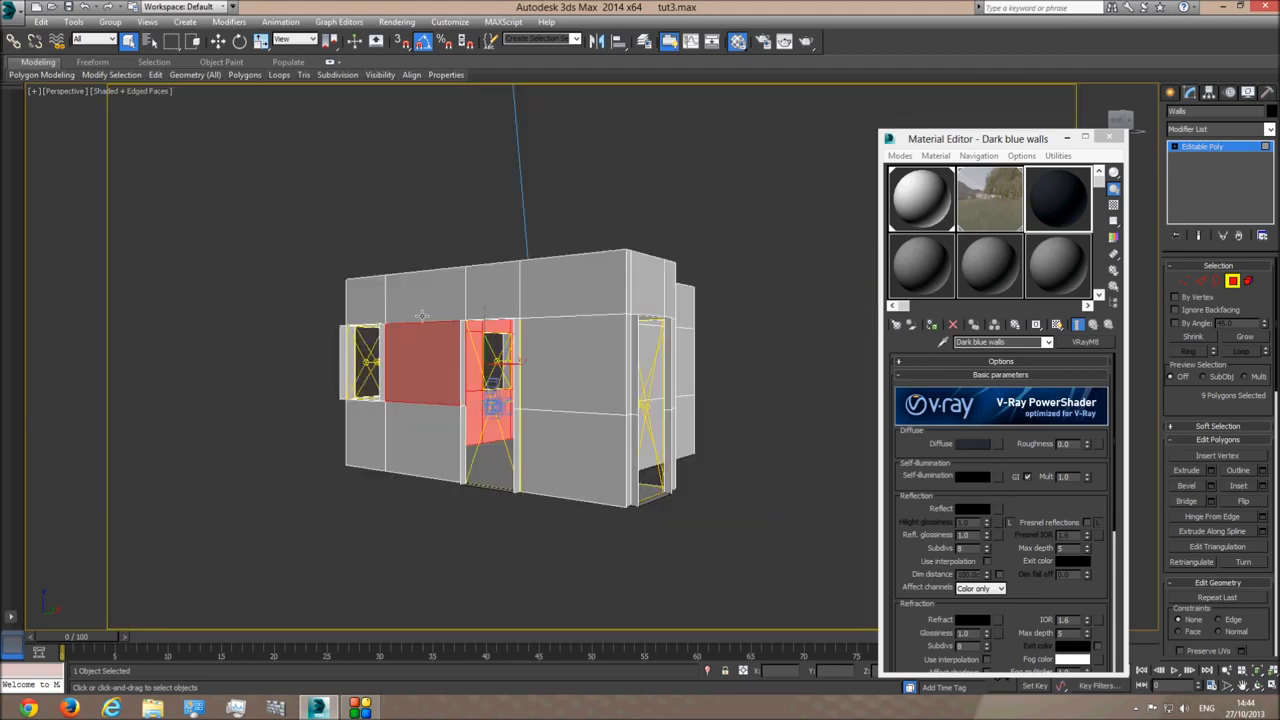
pyautogui.keyDown('alt'); pyautogui.moveTo(608, 408); pyautogui.dragTo(690, 425, button='middle'); pyautogui.keyUp('alt')
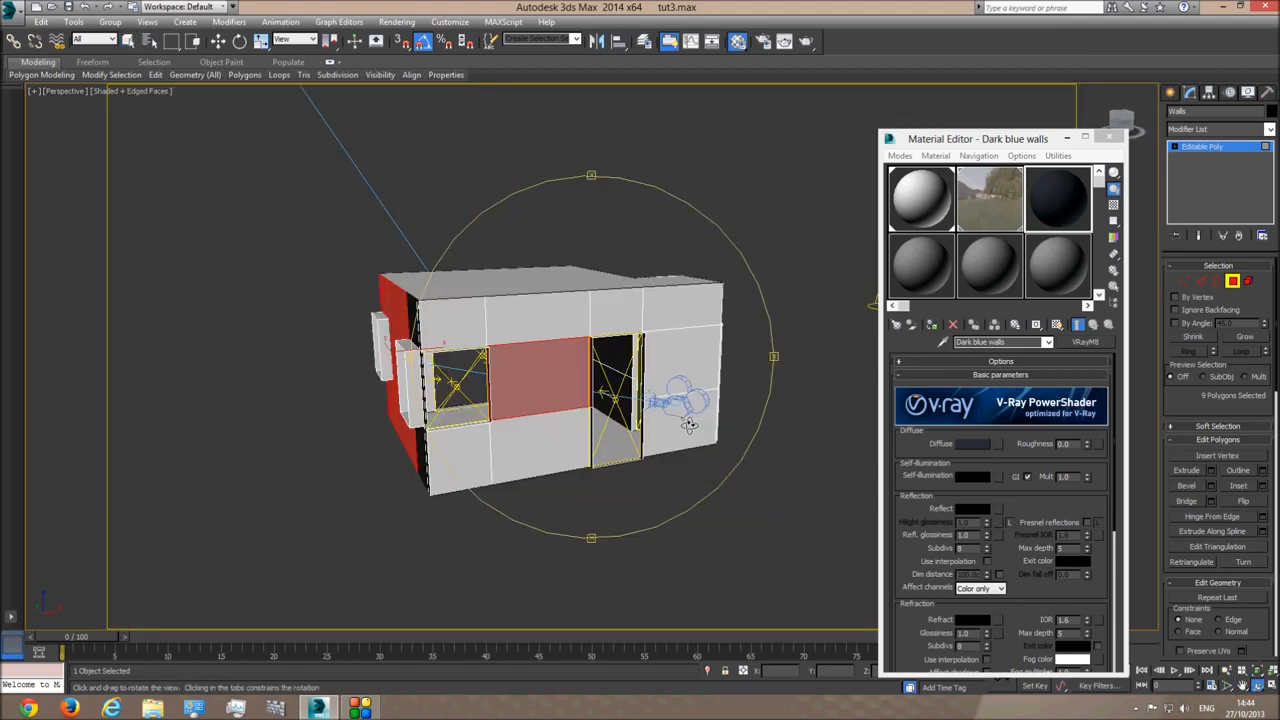
pyautogui.keyDown('alt'); pyautogui.click(565, 373); pyautogui.keyUp('alt')
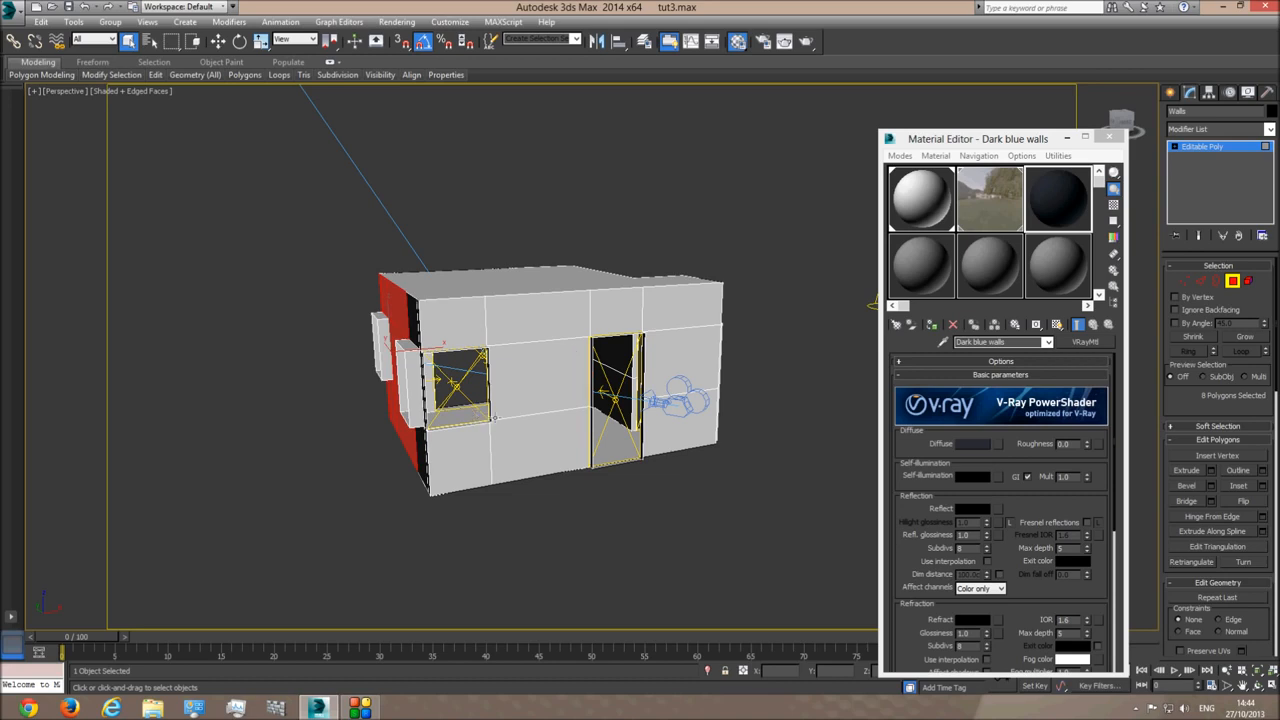
# - Add the remaining unselected polygons of the two-window wall, near its corner, to the polygon selection
pyautogui.moveTo(495, 418); pyautogui.dragTo(770, 448, button='middle')
pyautogui.keyDown('ctrl'); pyautogui.click(806, 403); pyautogui.keyUp('ctrl')
pyautogui.keyDown('ctrl'); pyautogui.click(831, 410); pyautogui.keyUp('ctrl')
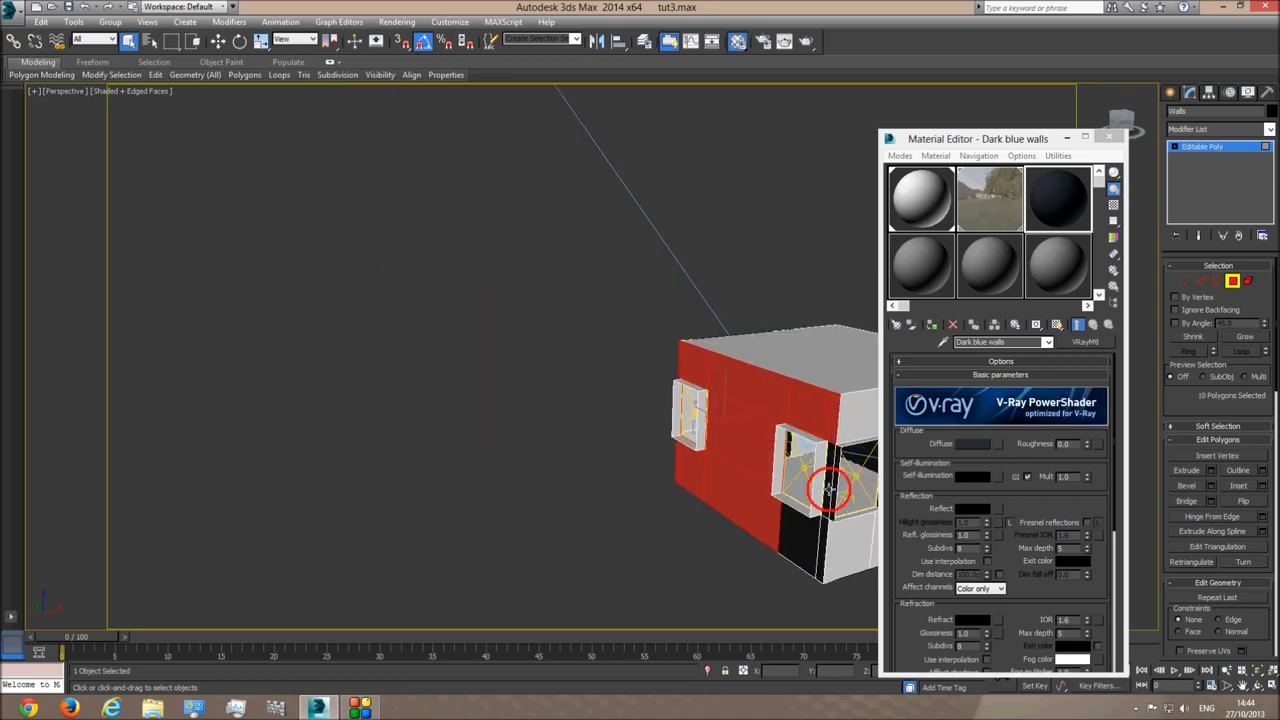
pyautogui.keyDown('ctrl'); pyautogui.click(797, 531); pyautogui.keyUp('ctrl')
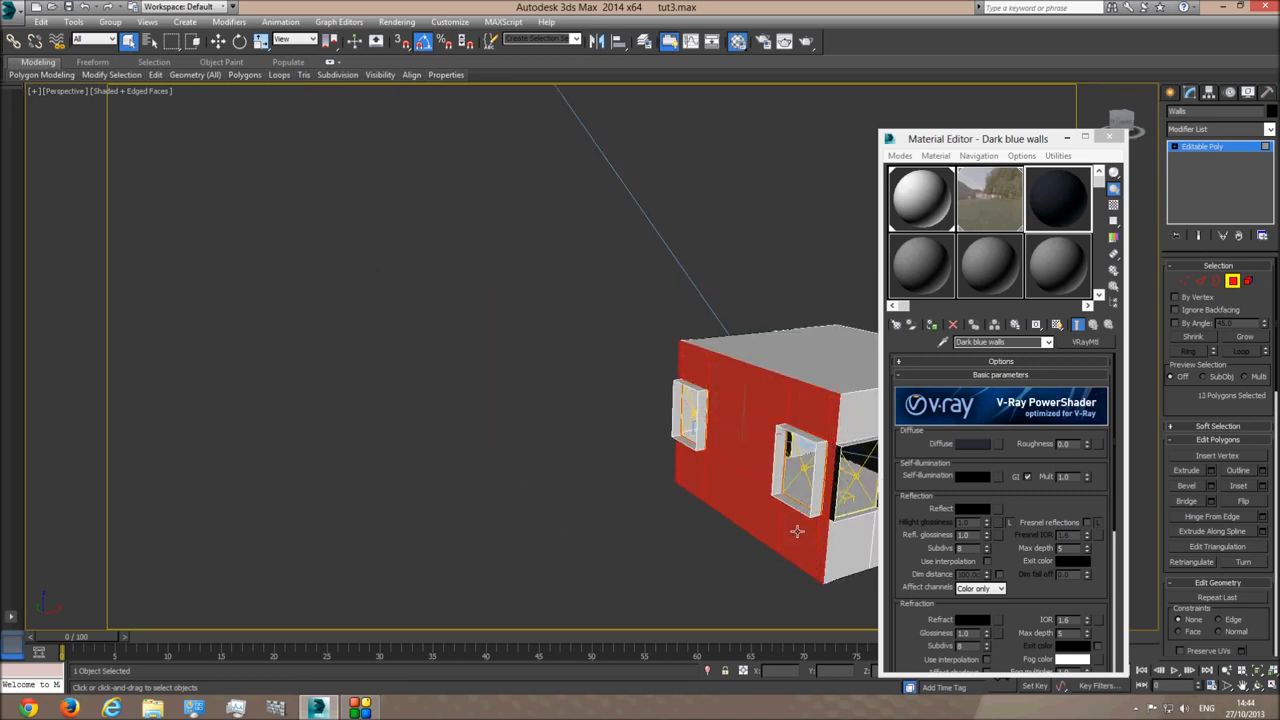
# - Extend the polygon selection in the top view to include the two window recesses along that wall
pyautogui.press('t')
pyautogui.scroll(3, 521, 337)
pyautogui.moveTo(525, 335); pyautogui.dragTo(584, 586)
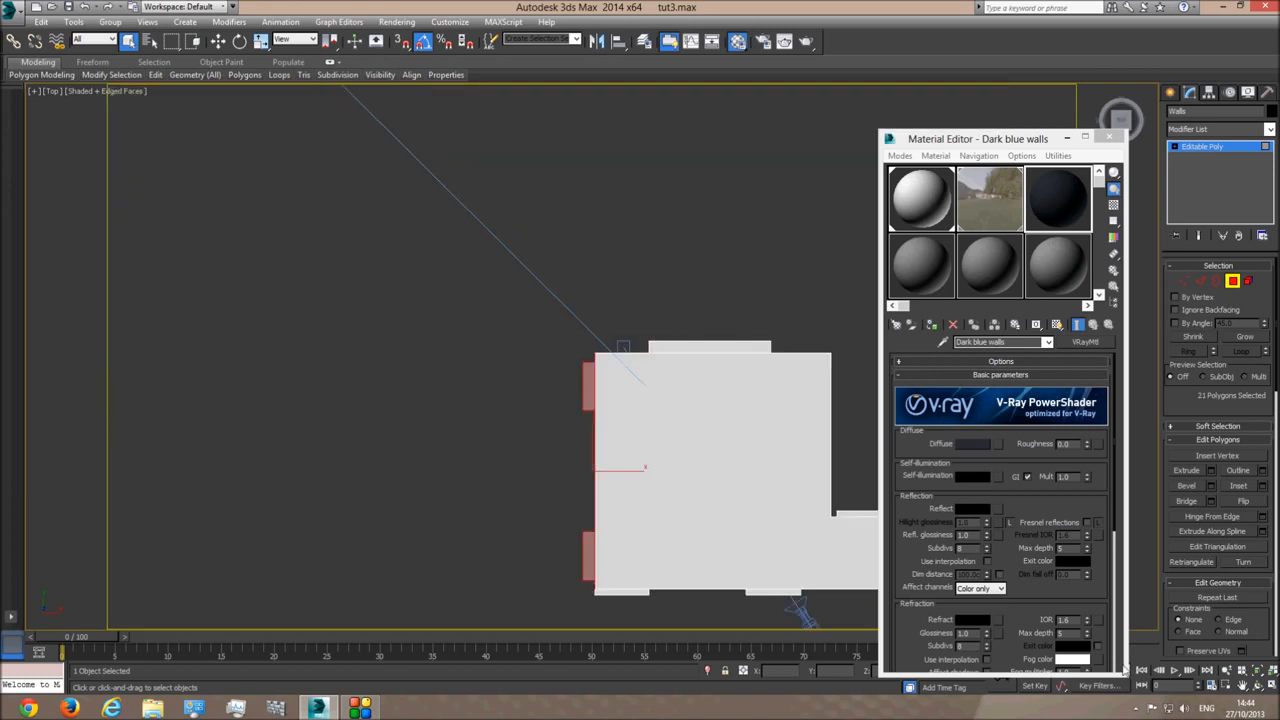
# - Inspect the two-window wall's polygon selection from outside in the perspective view, using wireframe display before restoring shading
pyautogui.press('p')
pyautogui.click(1257, 686)
pyautogui.moveTo(643, 417)
pyautogui.mouseDown()
pyautogui.moveTo(695, 394)
pyautogui.moveTo(773, 307)
pyautogui.moveTo(828, 307)
pyautogui.moveTo(790, 250)
pyautogui.moveTo(820, 280)
pyautogui.moveTo(831, 272)
pyautogui.moveTo(754, 320)
pyautogui.mouseUp()
pyautogui.press('F3')
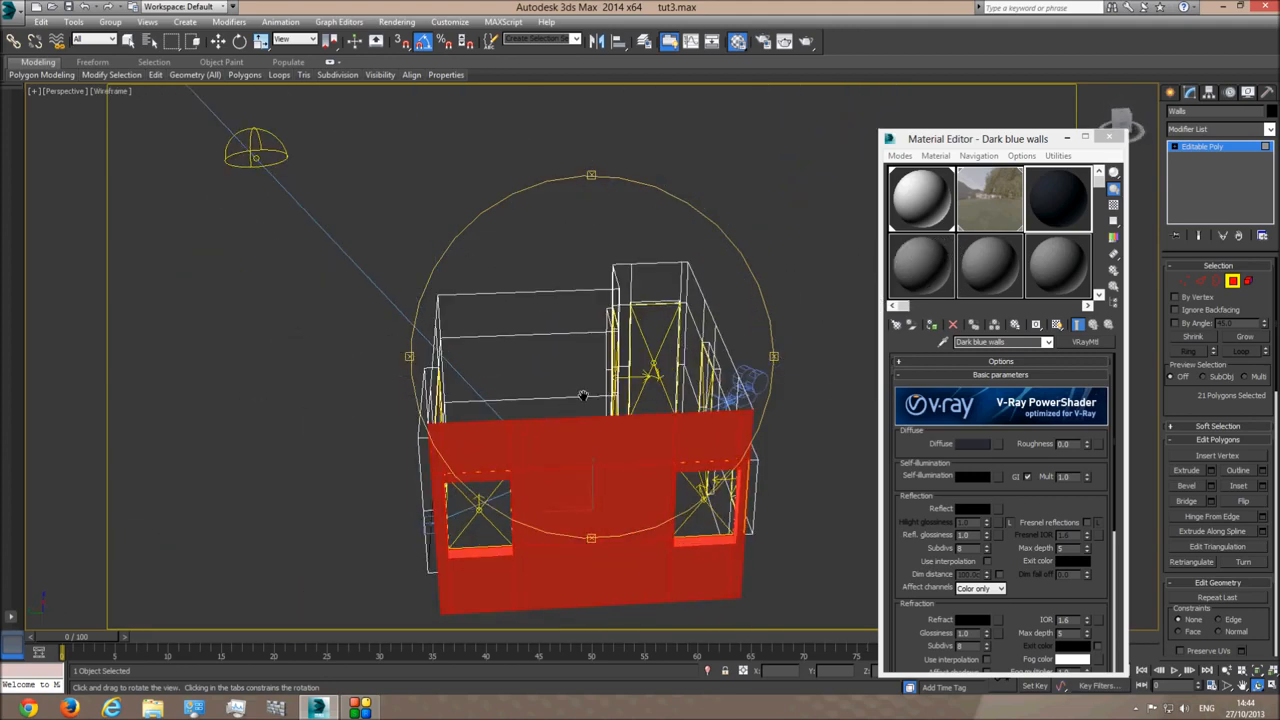
pyautogui.moveTo(583, 396); pyautogui.dragTo(572, 387)
pyautogui.click(119, 92)
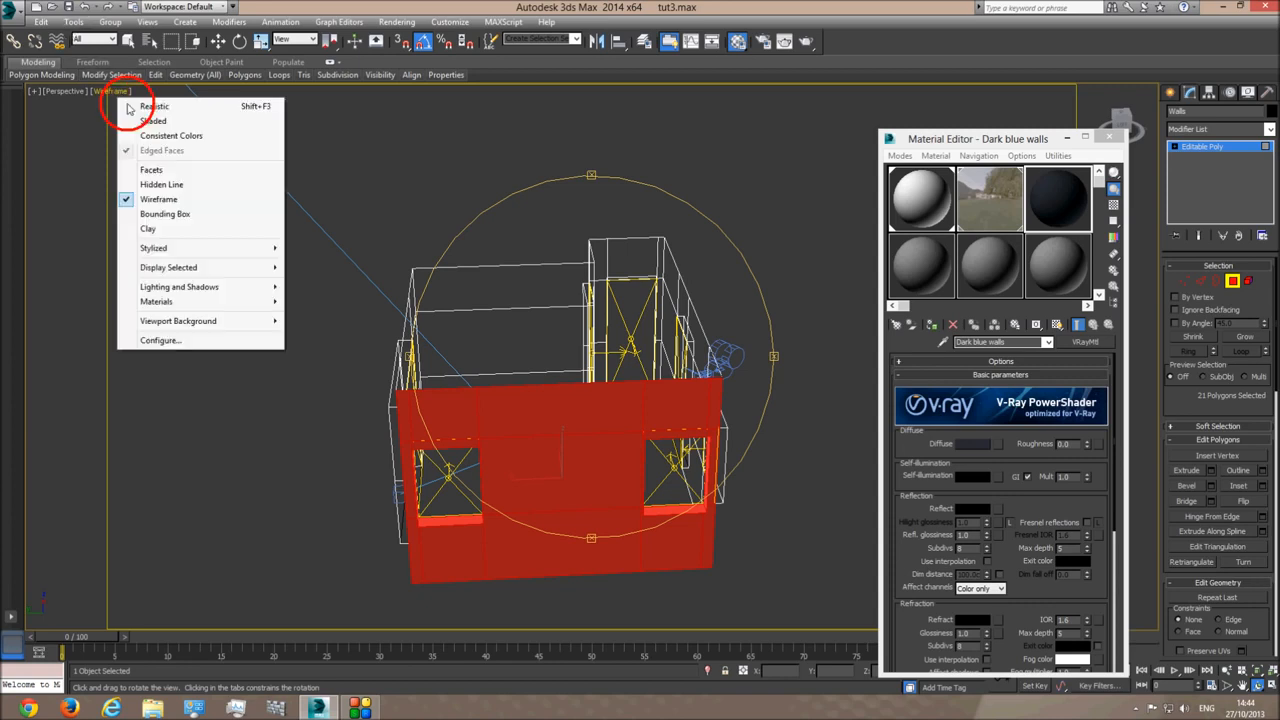
pyautogui.click(127, 104)
# - Assign the Dark blue walls material to the selected polygons, leave polygon level, and deselect the Walls object in the camera view
pyautogui.press('c')
pyautogui.press('q')
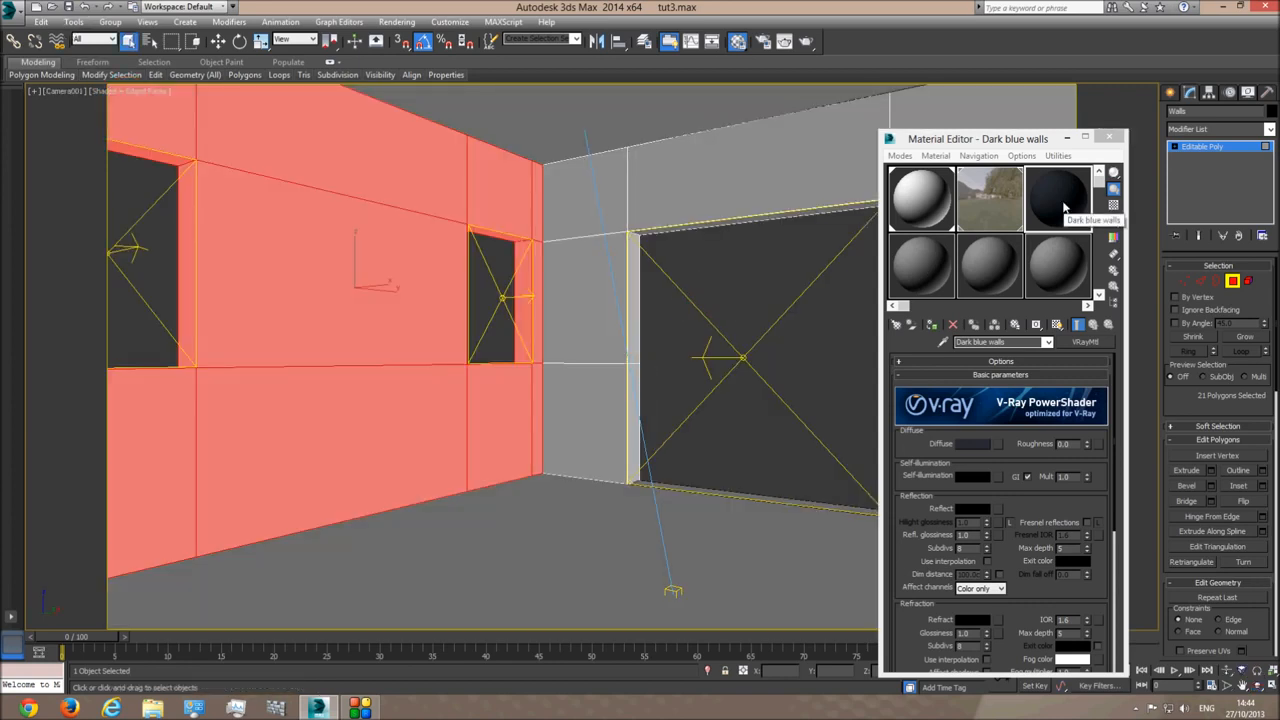
pyautogui.click(931, 327)
pyautogui.click(1230, 147)
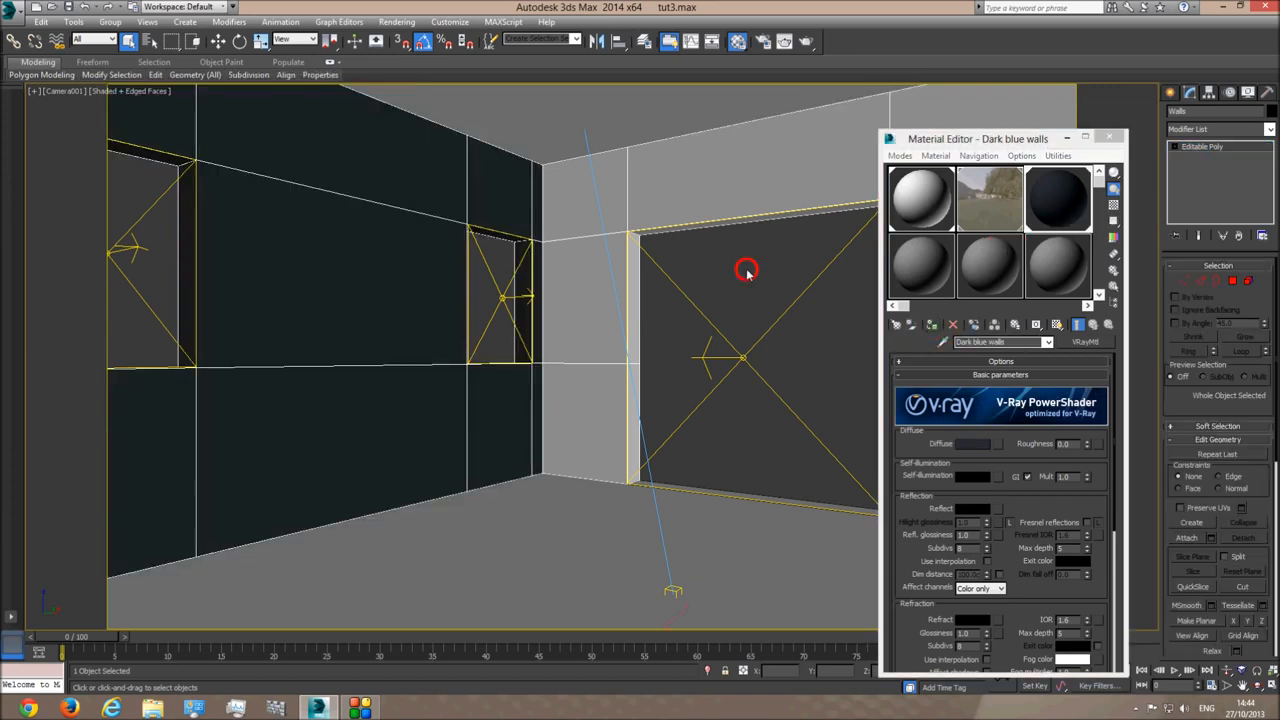
pyautogui.click(730, 394)
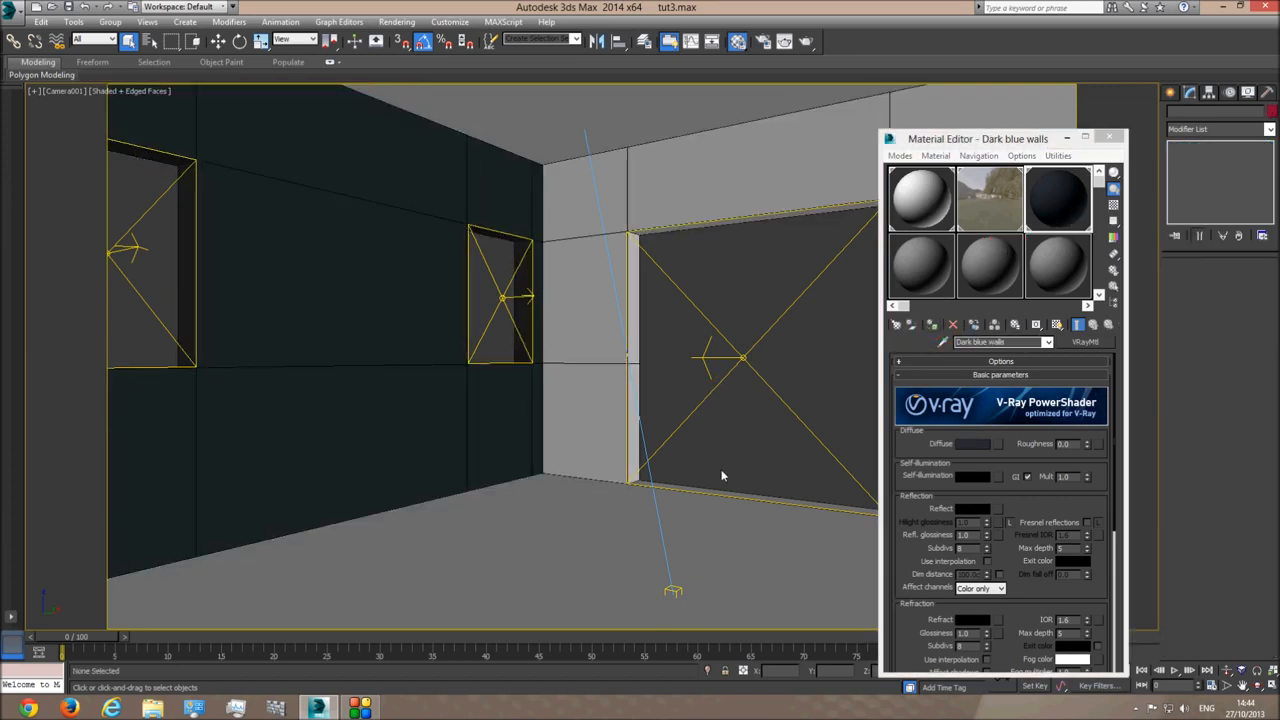
pyautogui.click(568, 105)
pyautogui.click(429, 183)
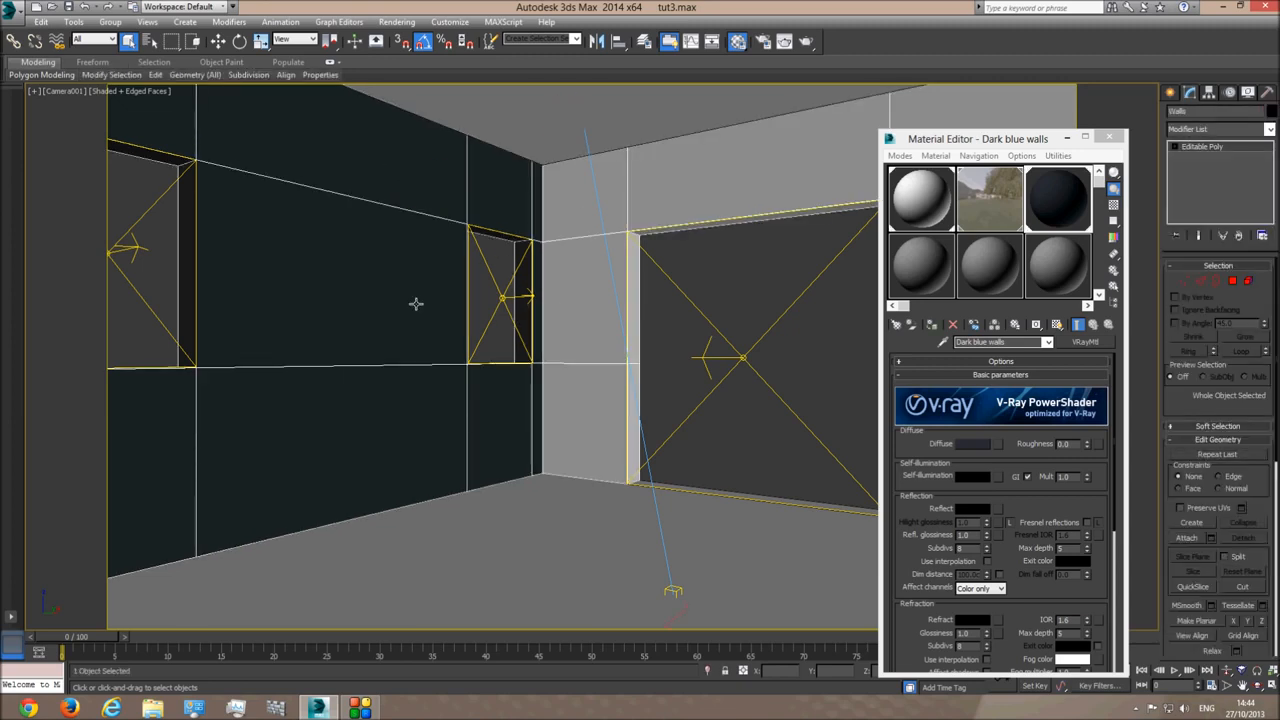
pyautogui.click(670, 338)
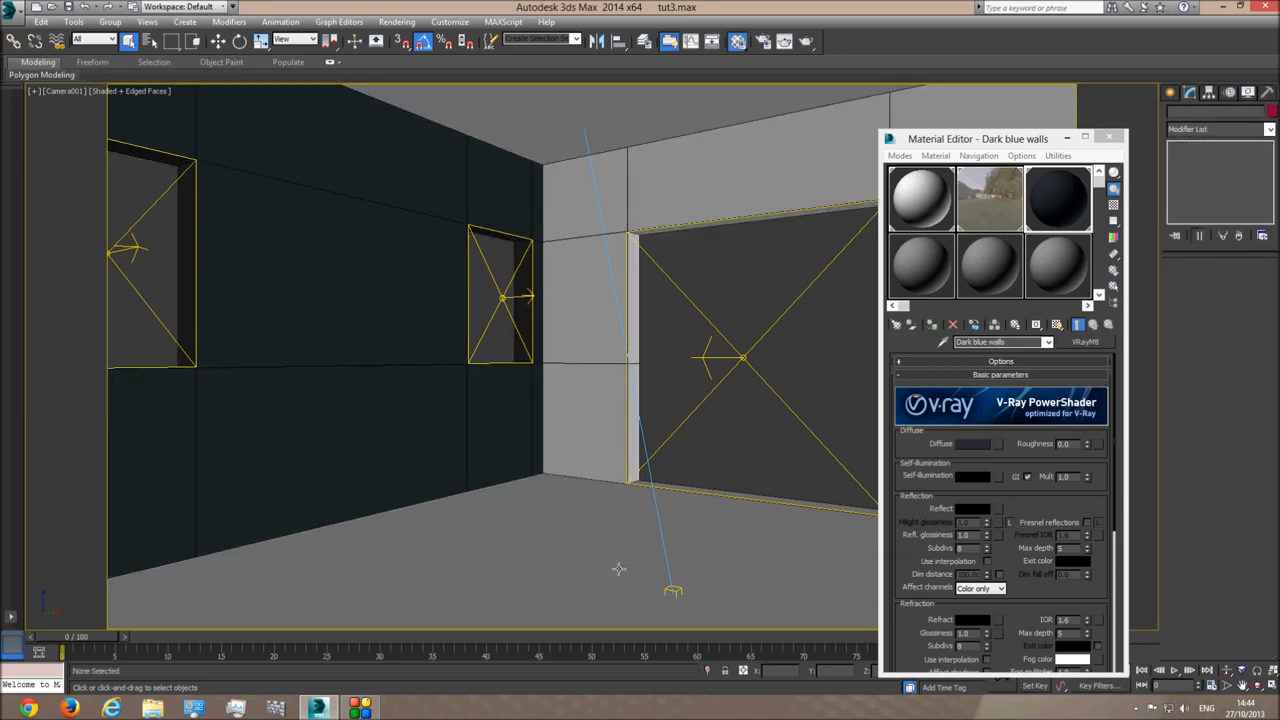
# - Select the Floor object and set up an unused material slot as a VRayMtl named "wood floor"
pyautogui.click(612, 537)
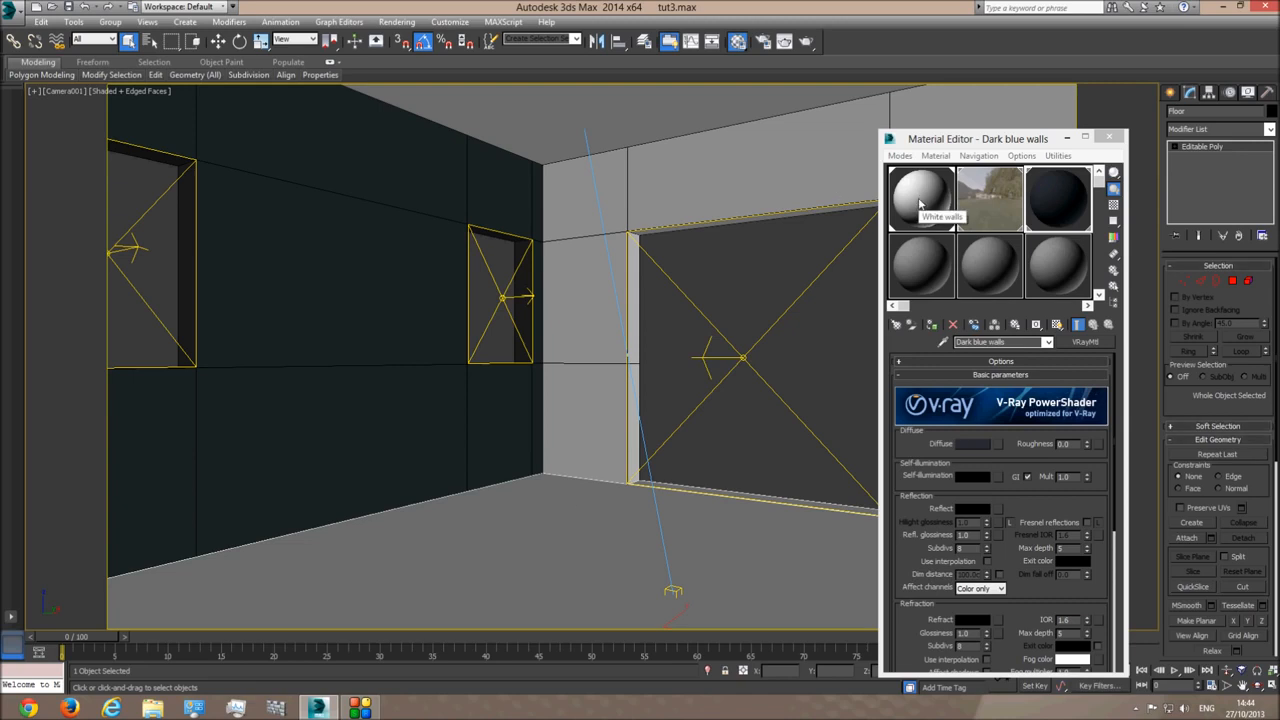
pyautogui.click(930, 268)
pyautogui.moveTo(1006, 342); pyautogui.dragTo(866, 344)
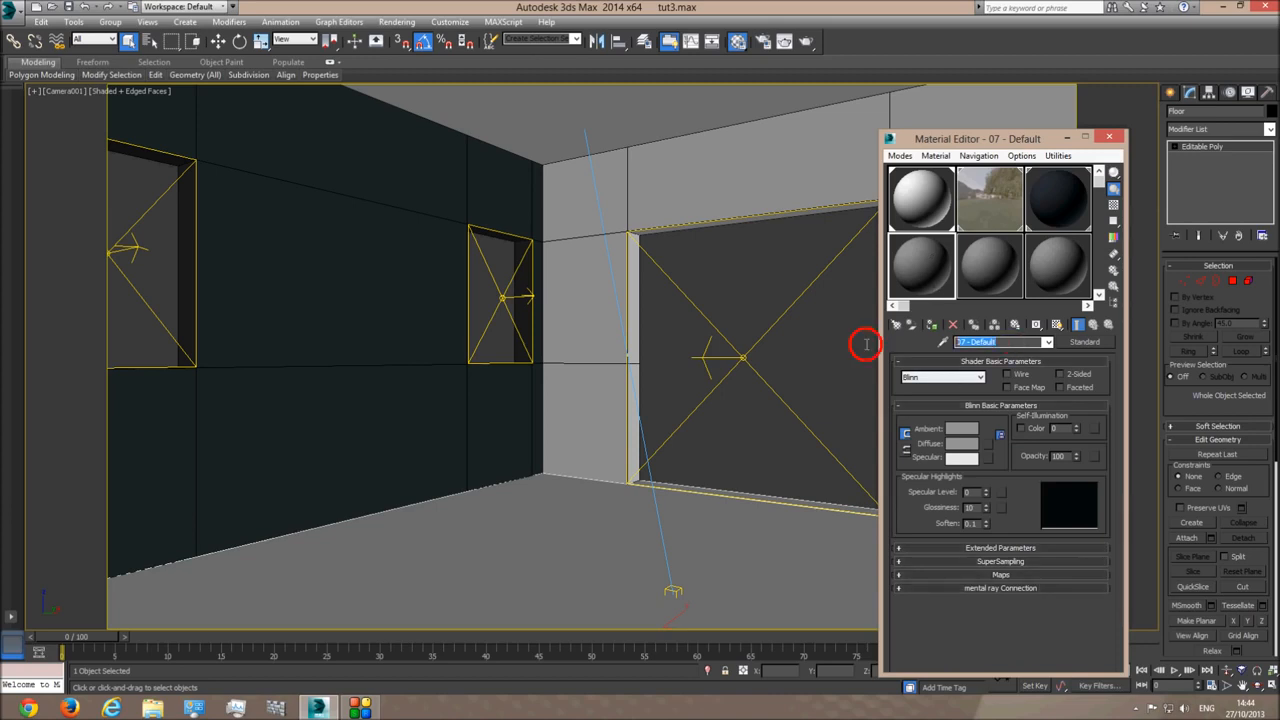
pyautogui.write('wood floor')
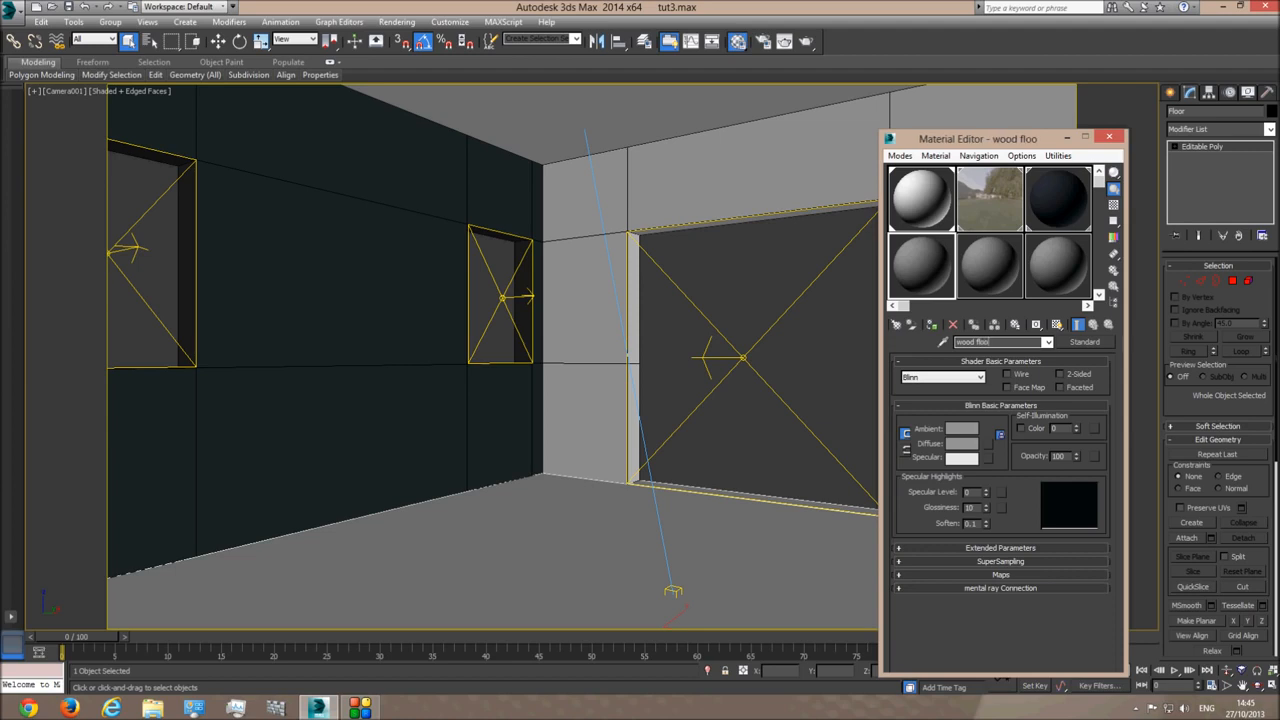
pyautogui.click(1082, 344)
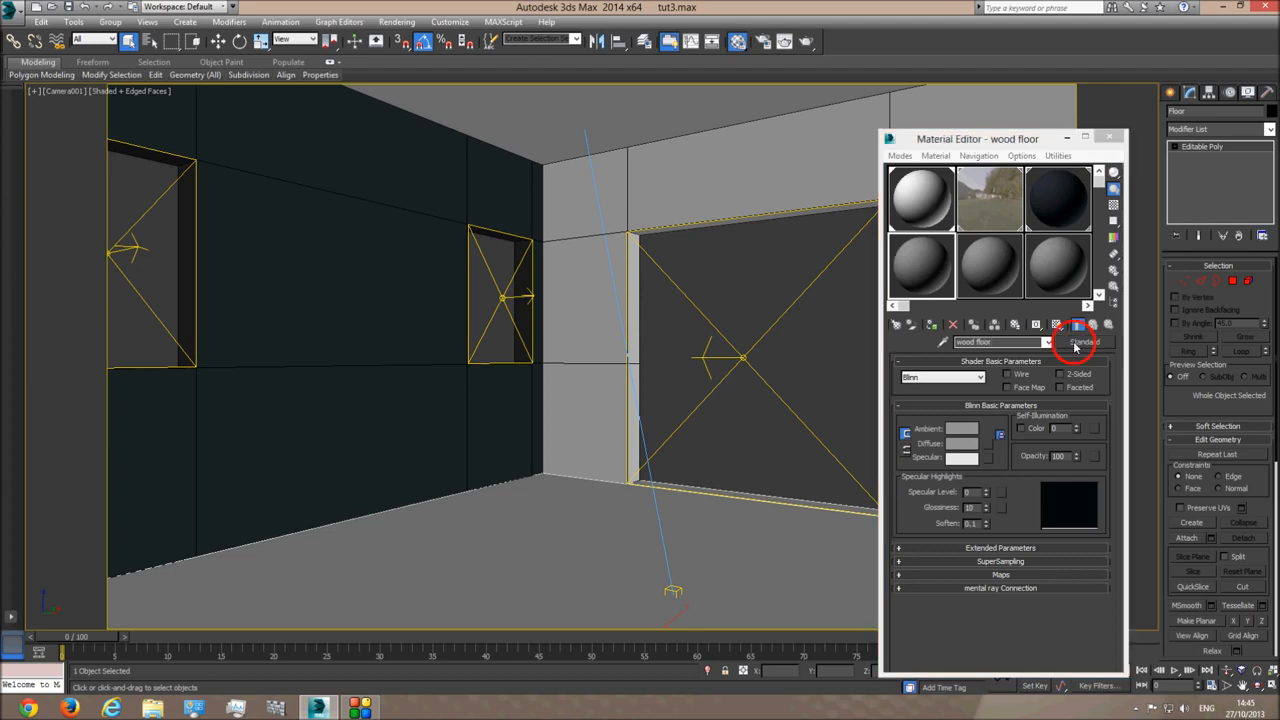
pyautogui.doubleClick(624, 421)
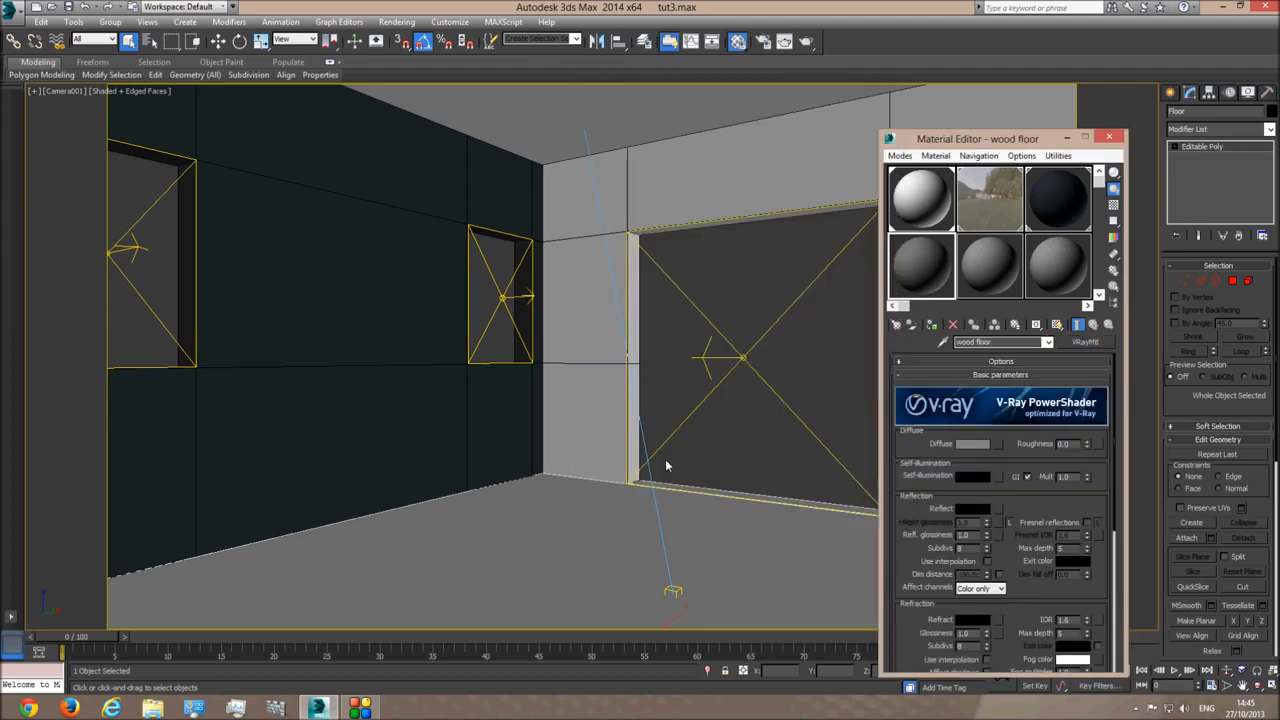
# - Preview the desktop image wenge_20120518_1223946663.jpg and load it as a Bitmap in the wood floor material's diffuse map
pyautogui.click(998, 445)
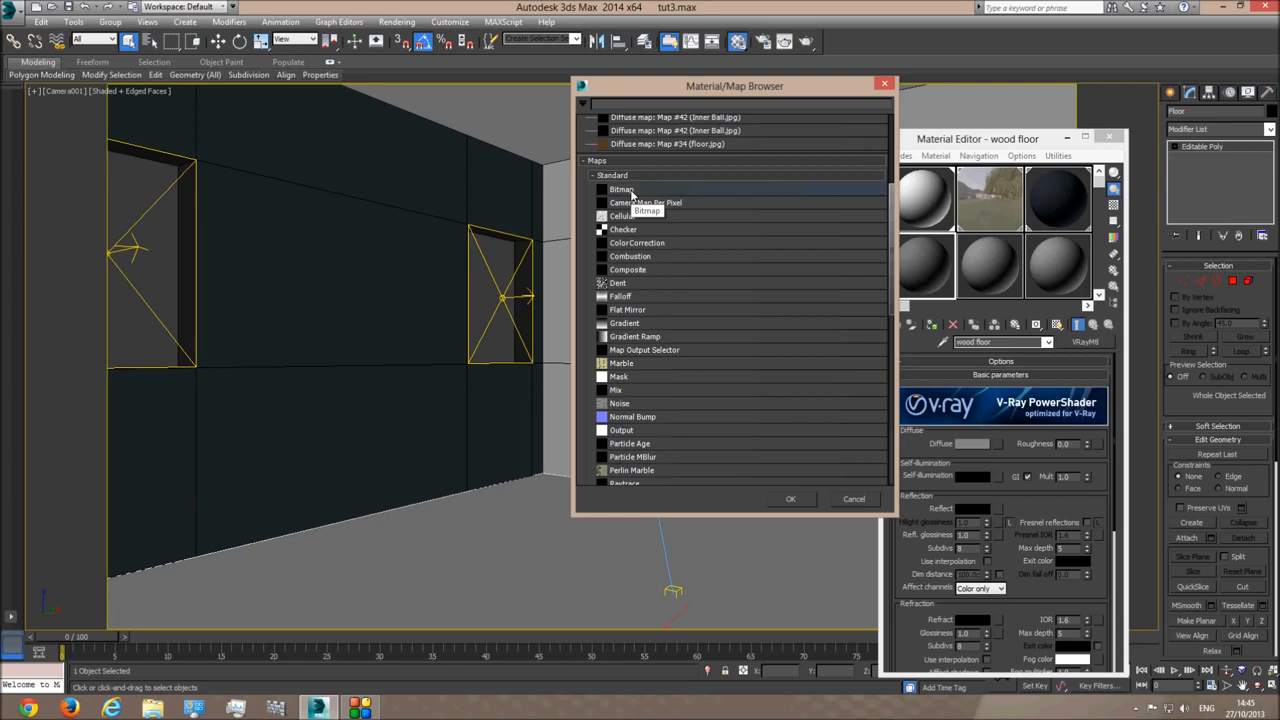
pyautogui.doubleClick(624, 190)
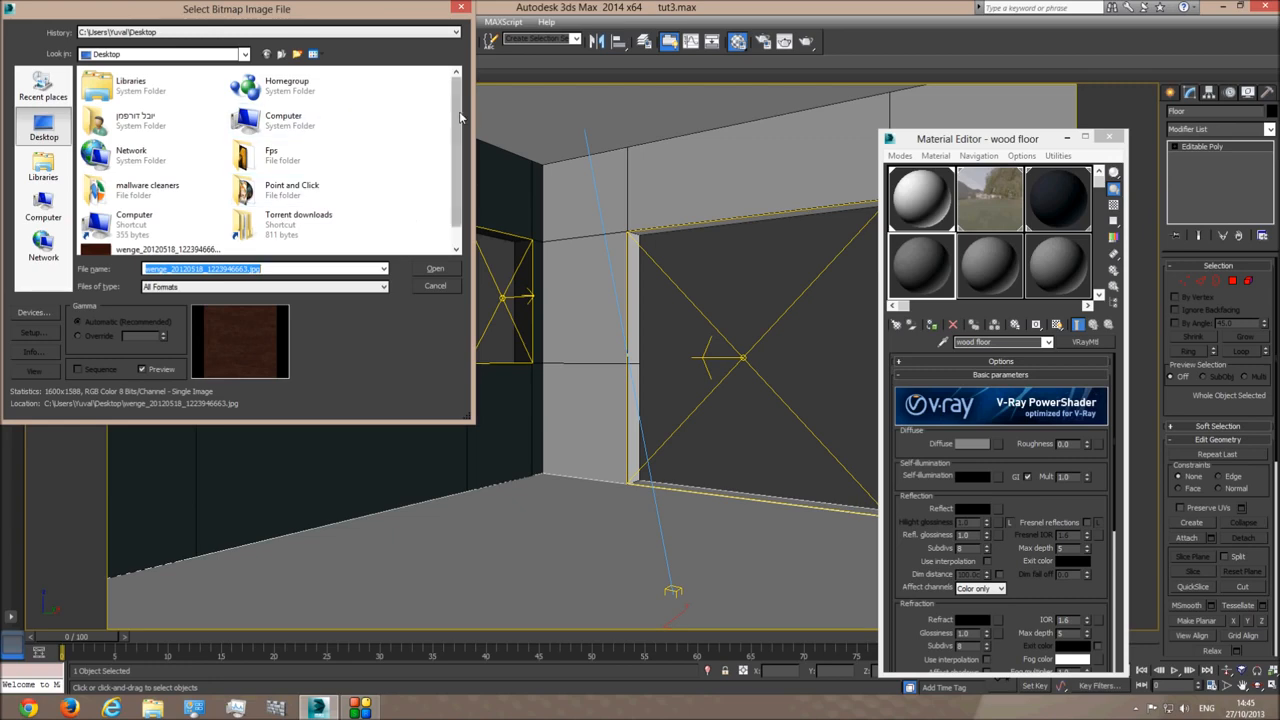
pyautogui.moveTo(460, 118); pyautogui.dragTo(457, 137)
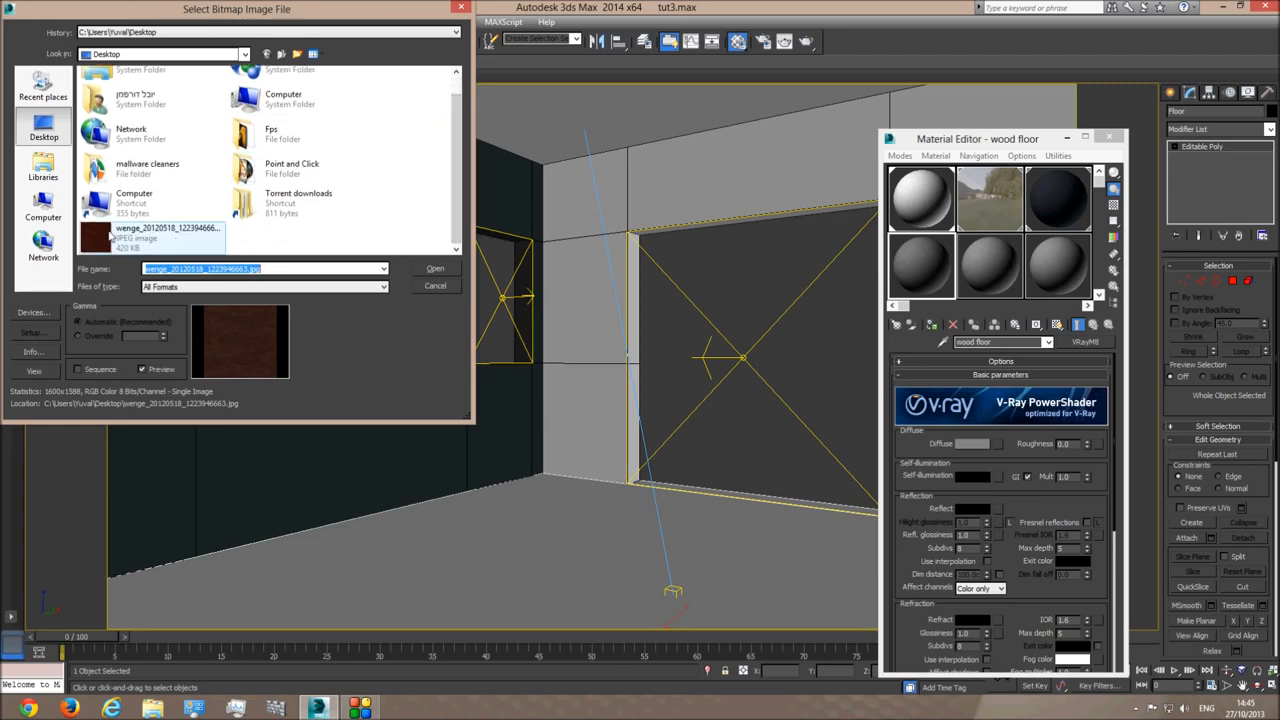
pyautogui.rightClick(110, 237)
pyautogui.click(137, 260)
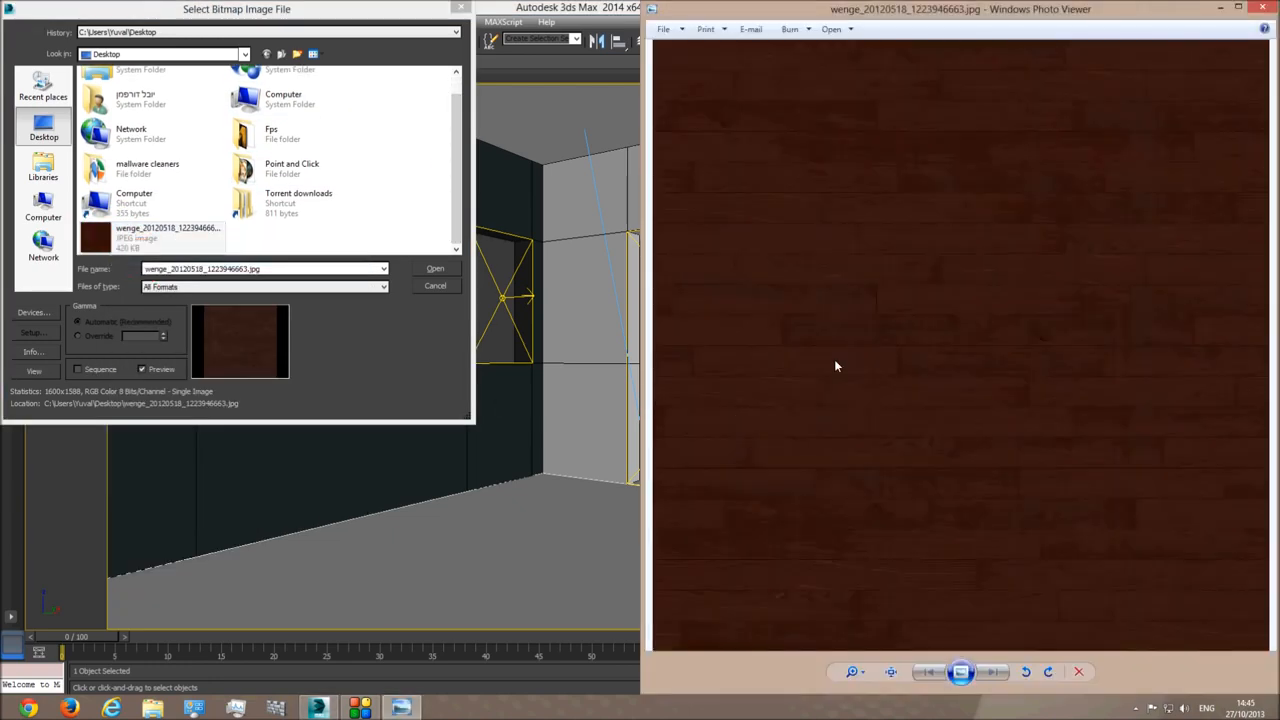
pyautogui.moveTo(910, 10); pyautogui.dragTo(641, 68)
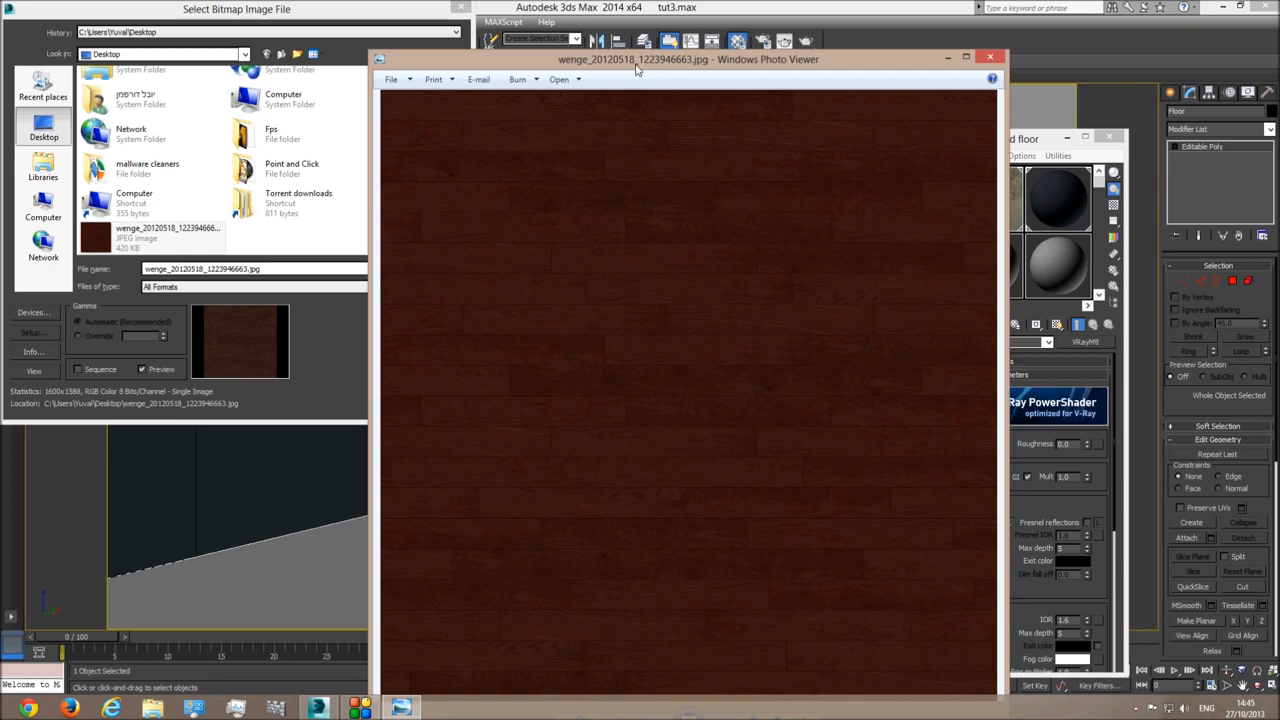
pyautogui.click(990, 57)
pyautogui.doubleClick(155, 237)
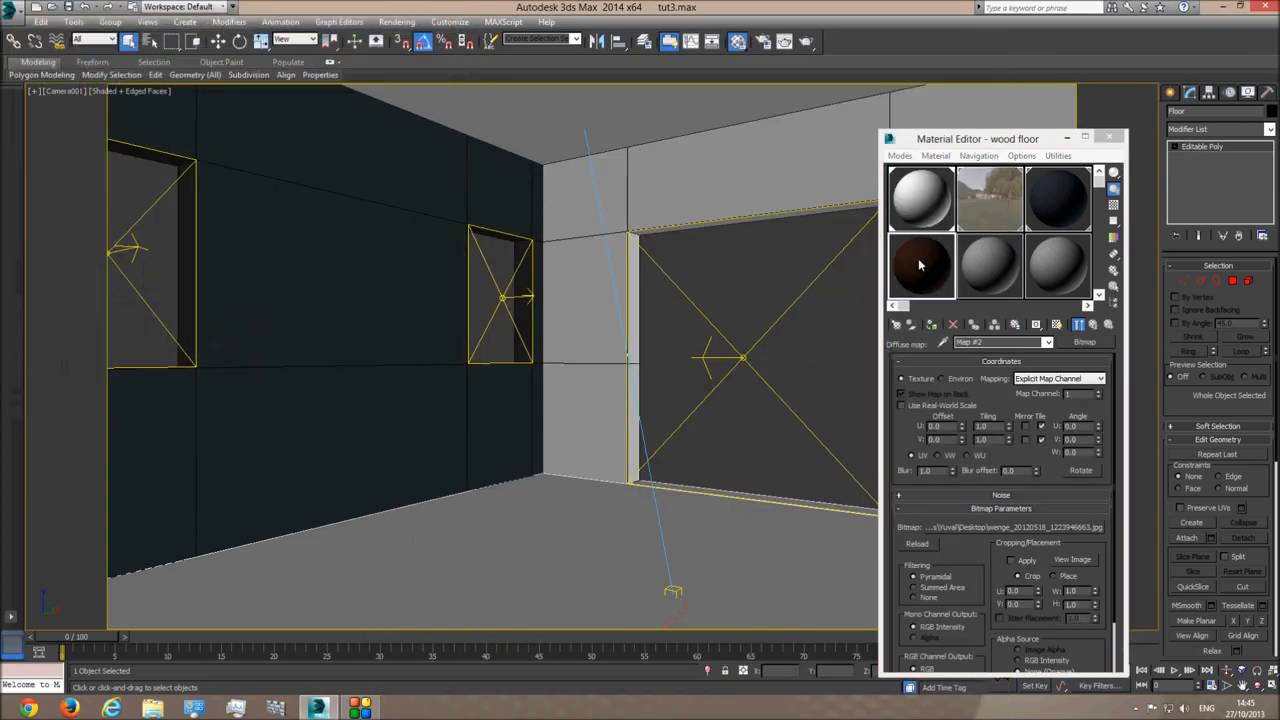
# - Enlarge the wood floor sample, switch its preview shape to a box, and close the enlarged preview
pyautogui.doubleClick(928, 262)
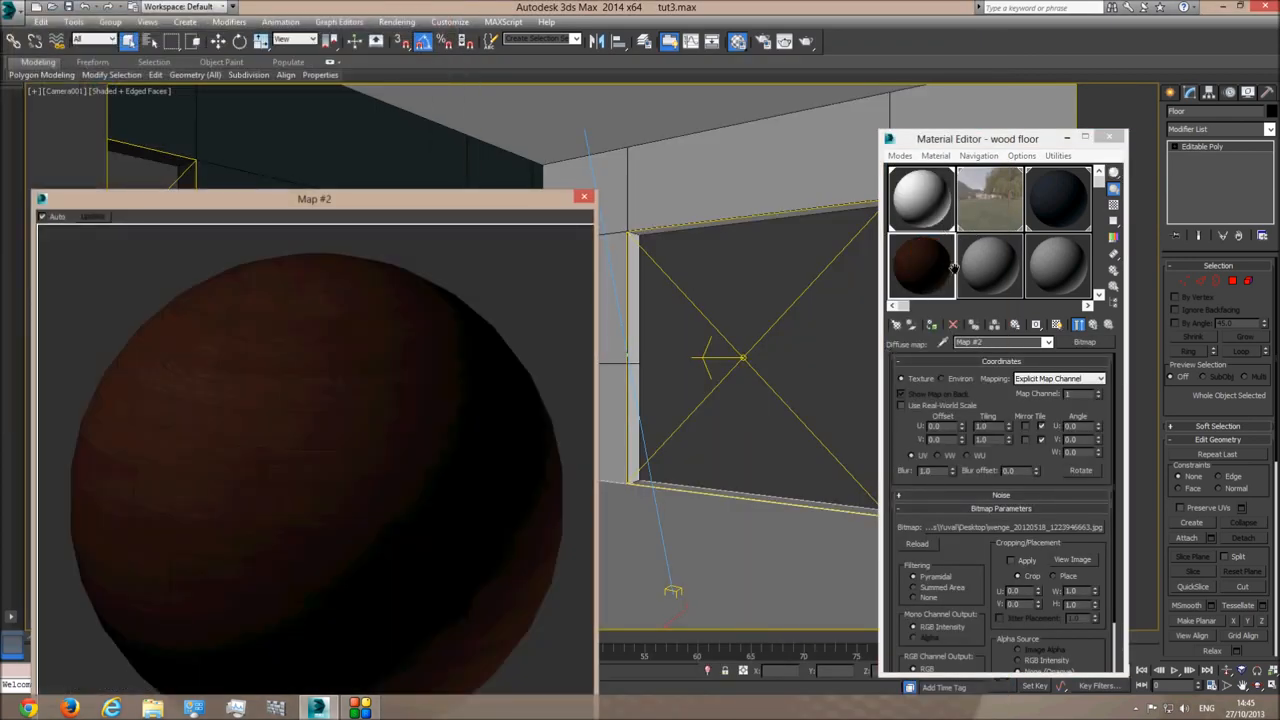
pyautogui.moveTo(444, 202); pyautogui.dragTo(471, 97)
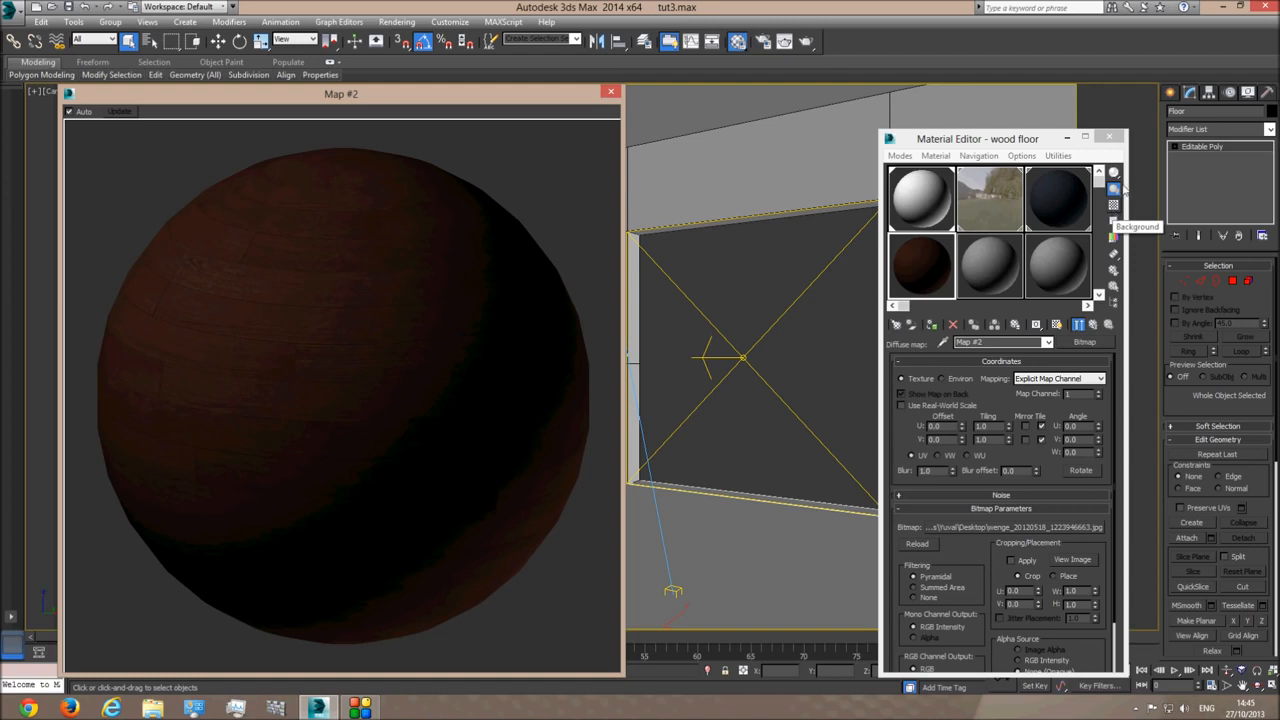
pyautogui.moveTo(1114, 176); pyautogui.dragTo(1160, 173)
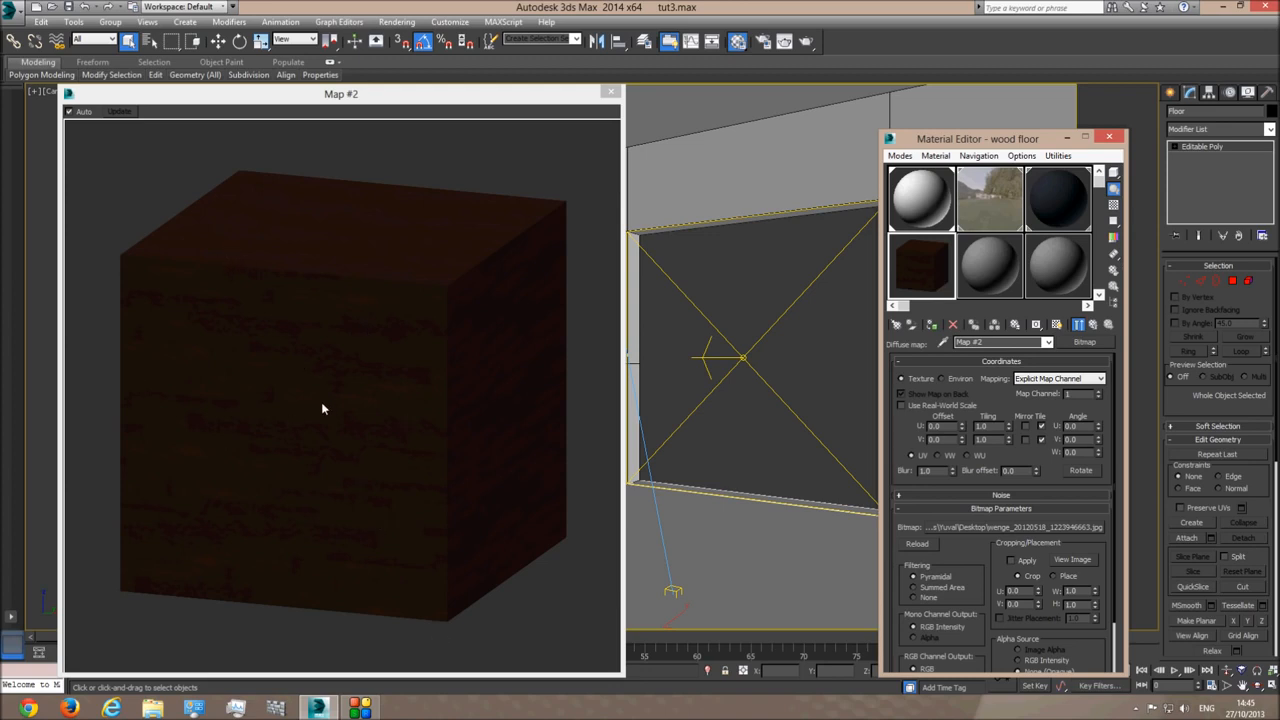
pyautogui.click(610, 93)
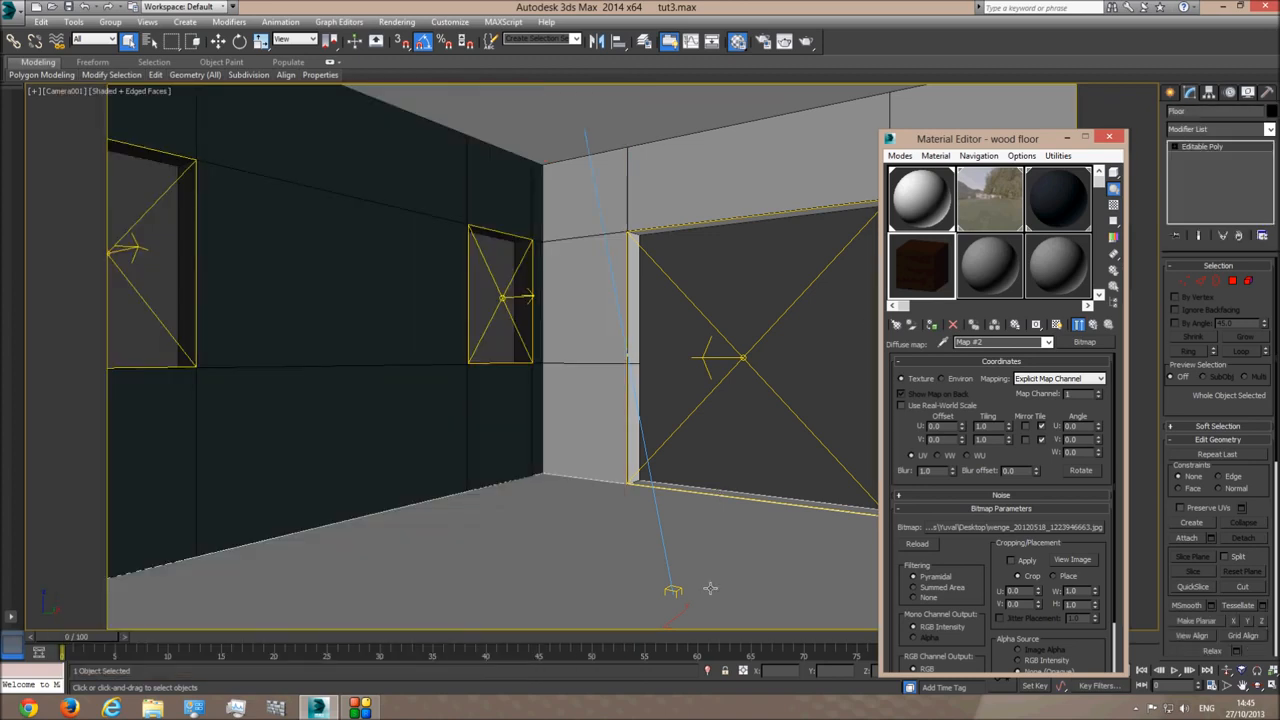
# - Return from the bitmap to the wood floor material's main parameters and assign the material to the Floor object
pyautogui.click(816, 496)
pyautogui.click(1044, 342)
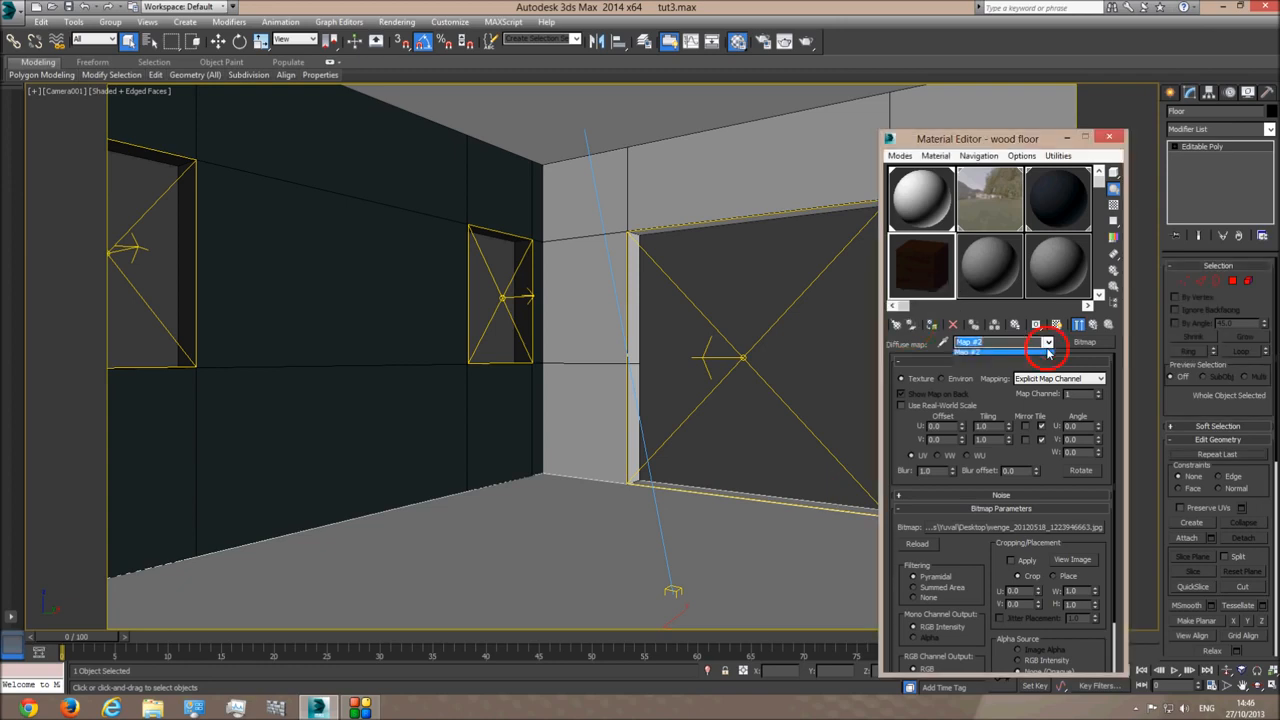
pyautogui.click(1019, 355)
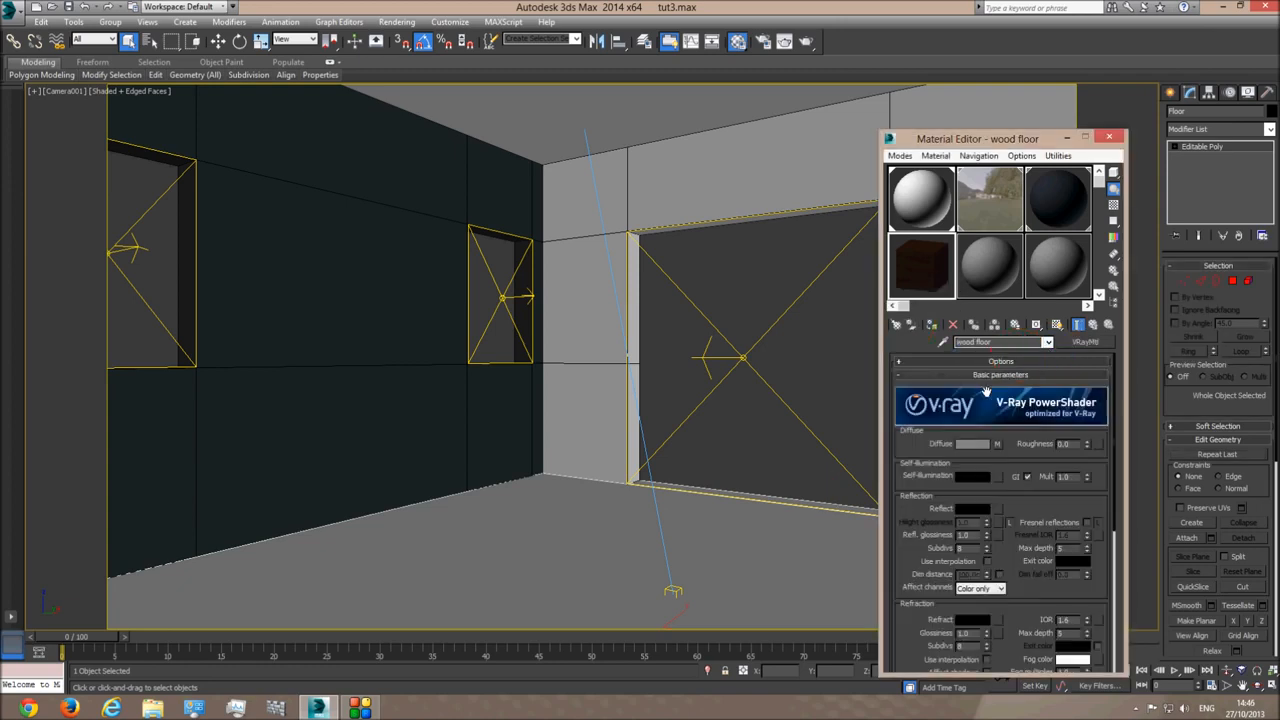
pyautogui.click(931, 326)
pyautogui.click(930, 326)
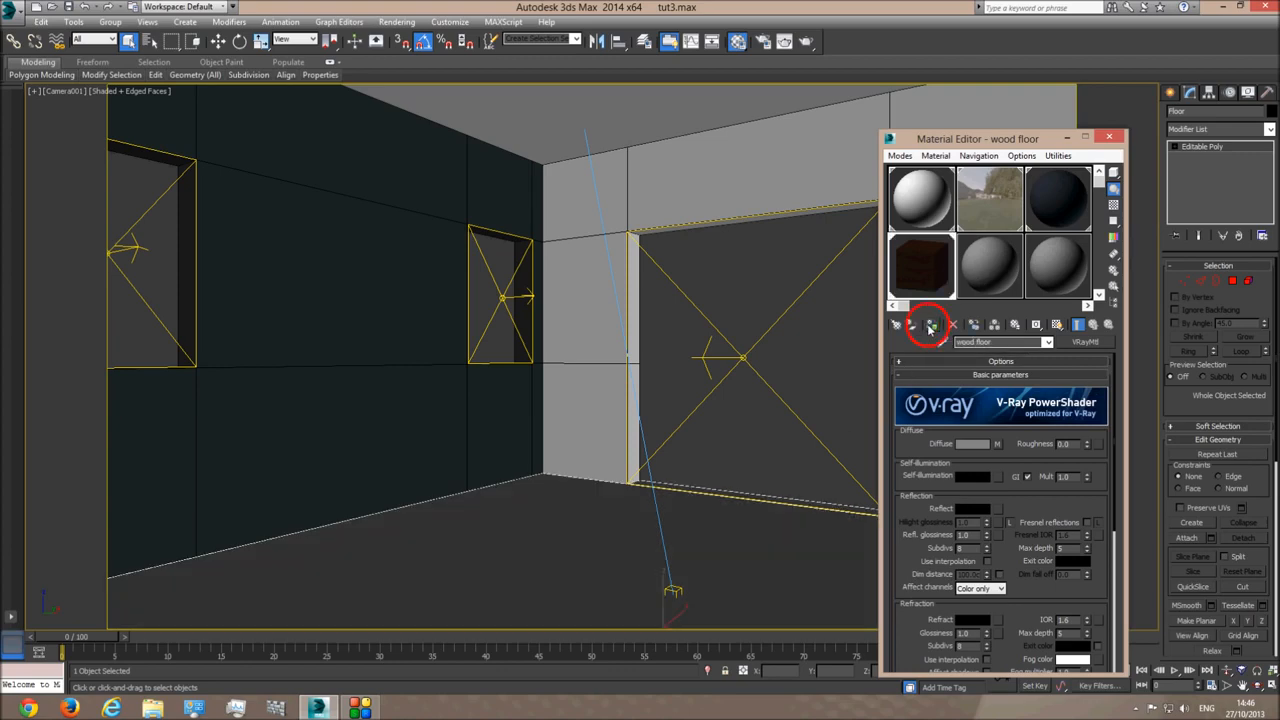
# - Turn on viewport display of the wood floor material's diffuse bitmap in the perspective view, and return to the main material parameters
pyautogui.press('p')
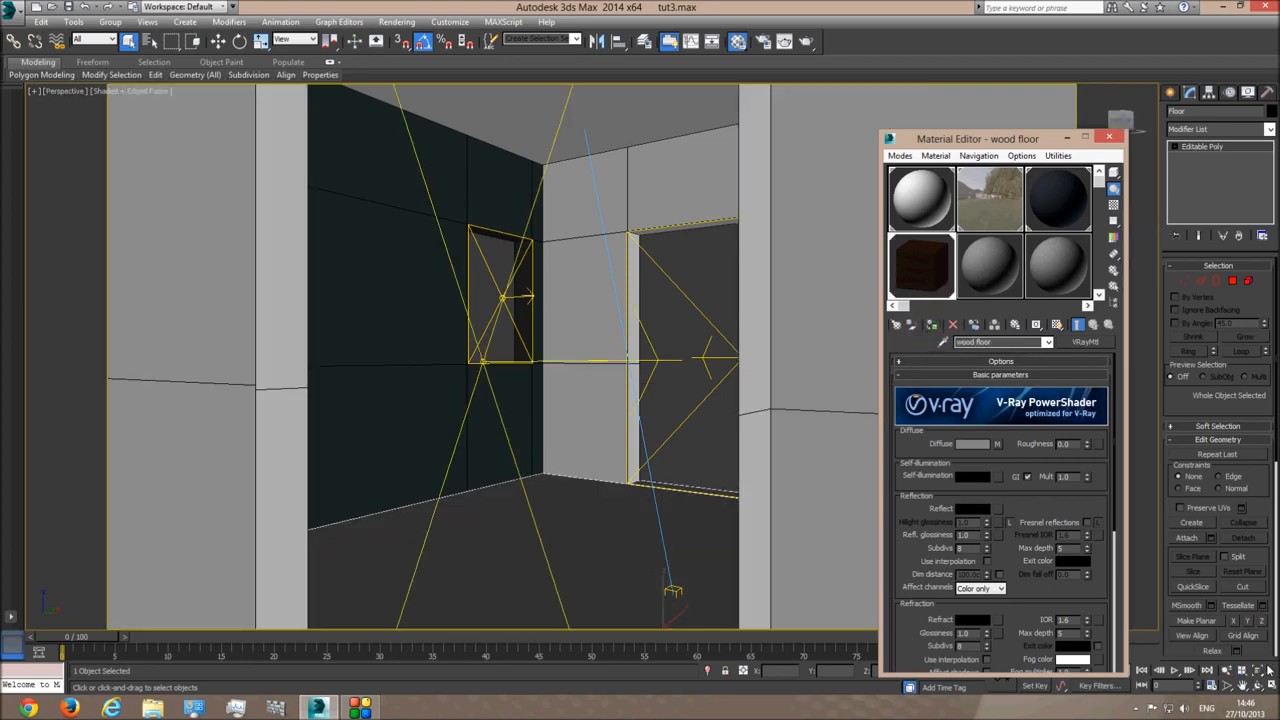
pyautogui.click(1258, 685)
pyautogui.moveTo(678, 420); pyautogui.dragTo(623, 356)
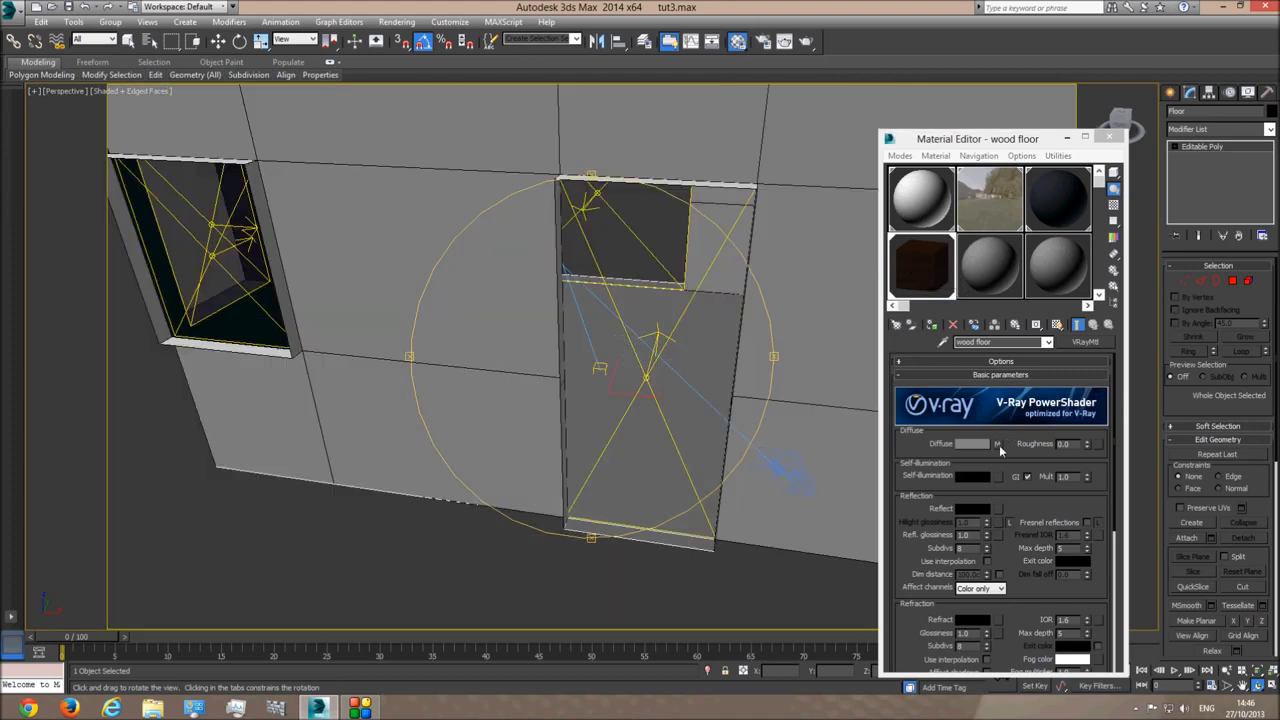
pyautogui.click(997, 444)
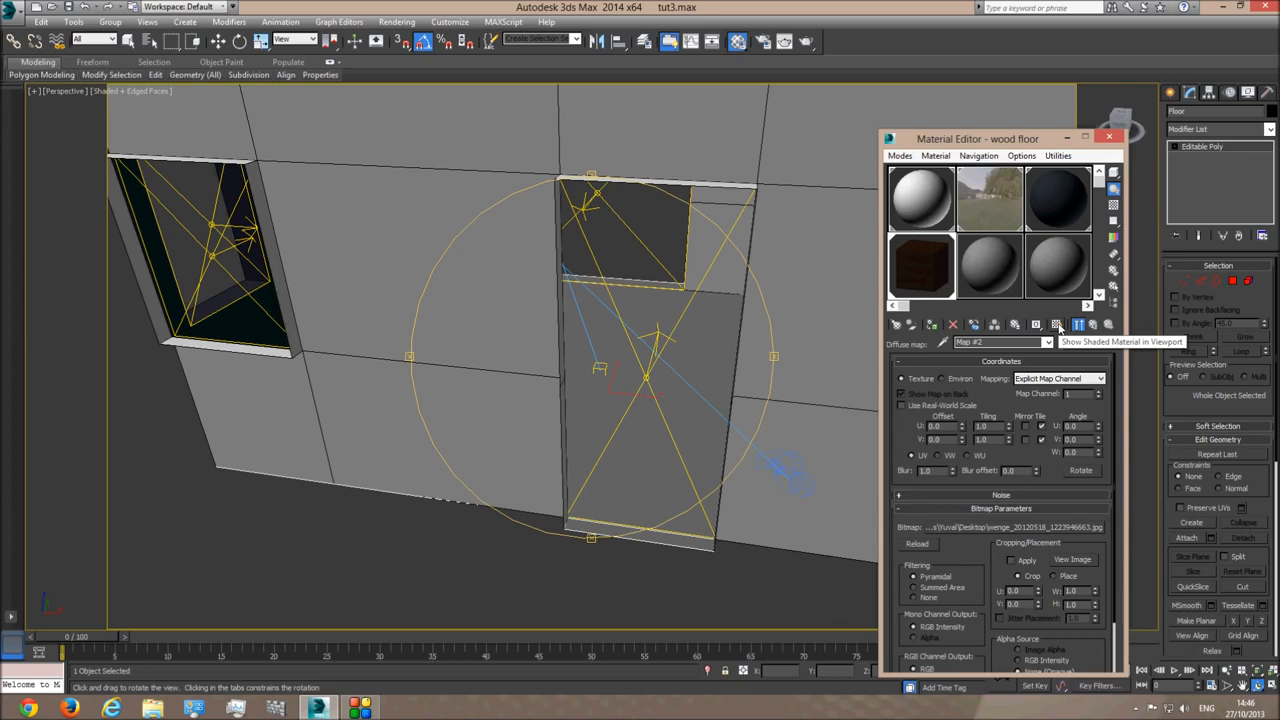
pyautogui.click(1060, 328)
pyautogui.click(1047, 342)
pyautogui.click(1022, 360)
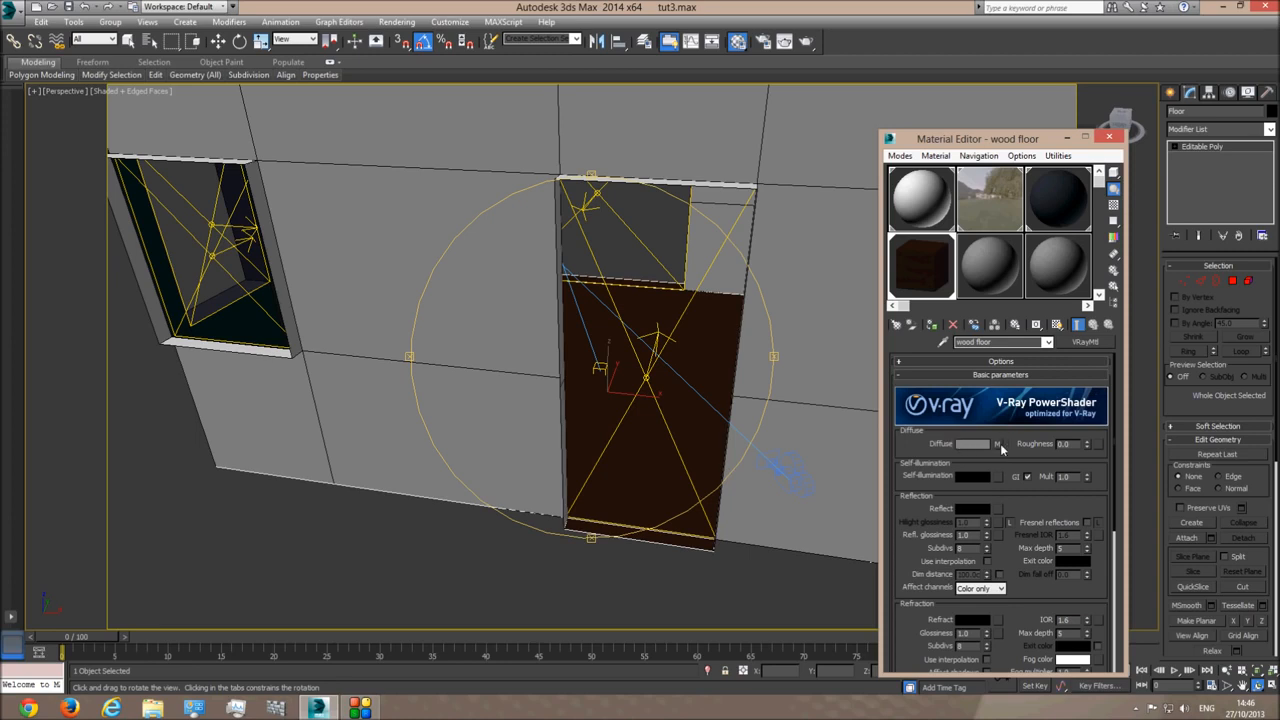
# - Reopen the wood floor's diffuse bitmap settings and isolate the Floor object in the perspective view, seen from above
pyautogui.click(998, 444)
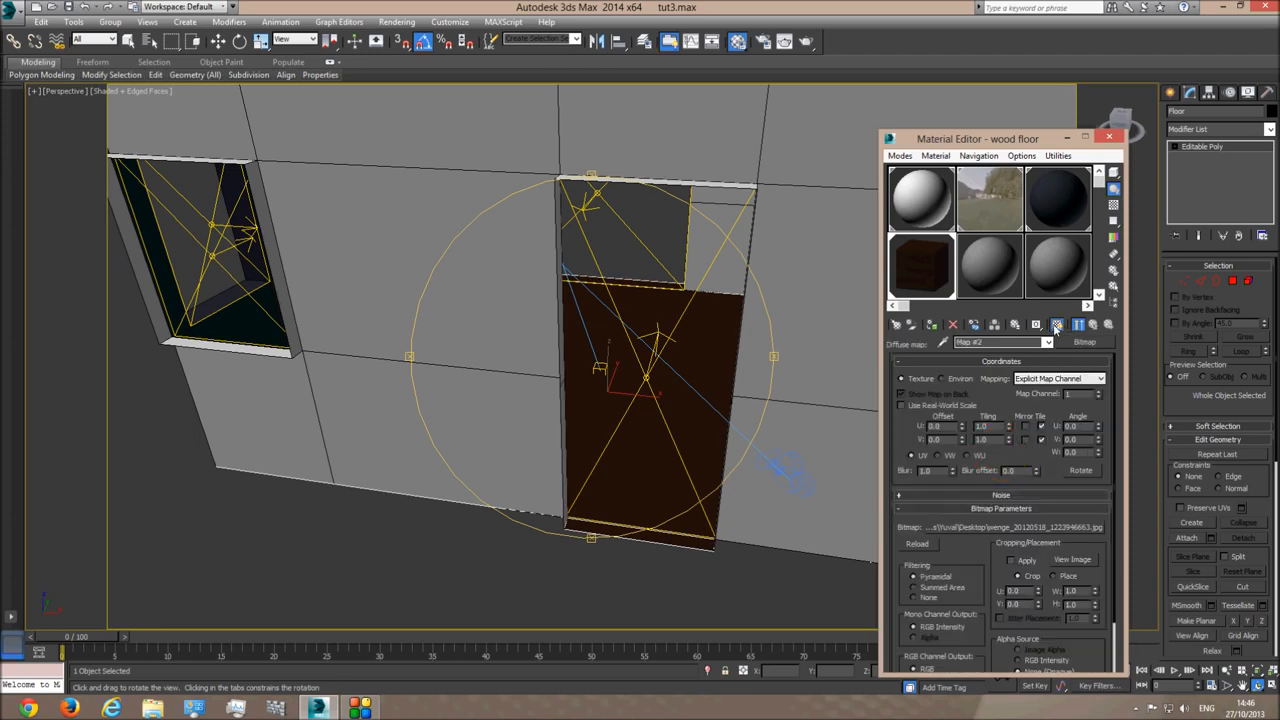
pyautogui.click(654, 383)
pyautogui.rightClick(663, 376)
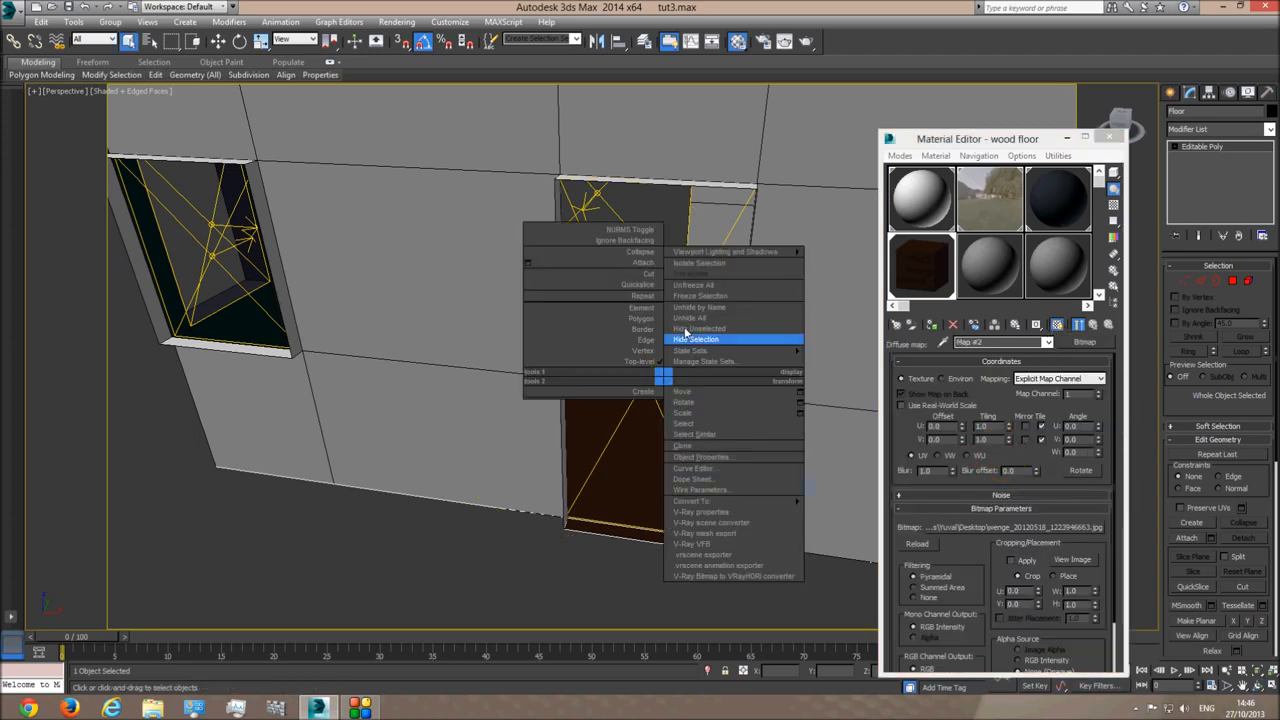
pyautogui.click(690, 263)
pyautogui.scroll(5, 655, 425)
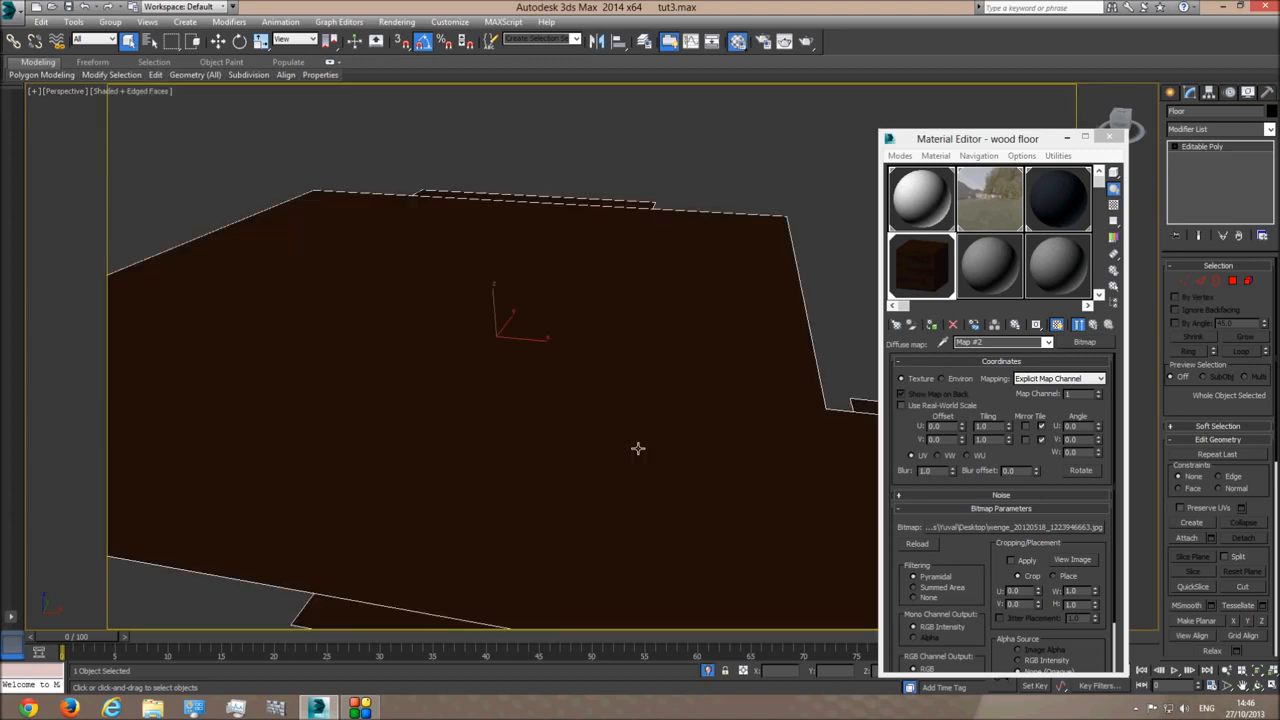
pyautogui.click(1262, 688)
pyautogui.moveTo(743, 386); pyautogui.dragTo(635, 392)
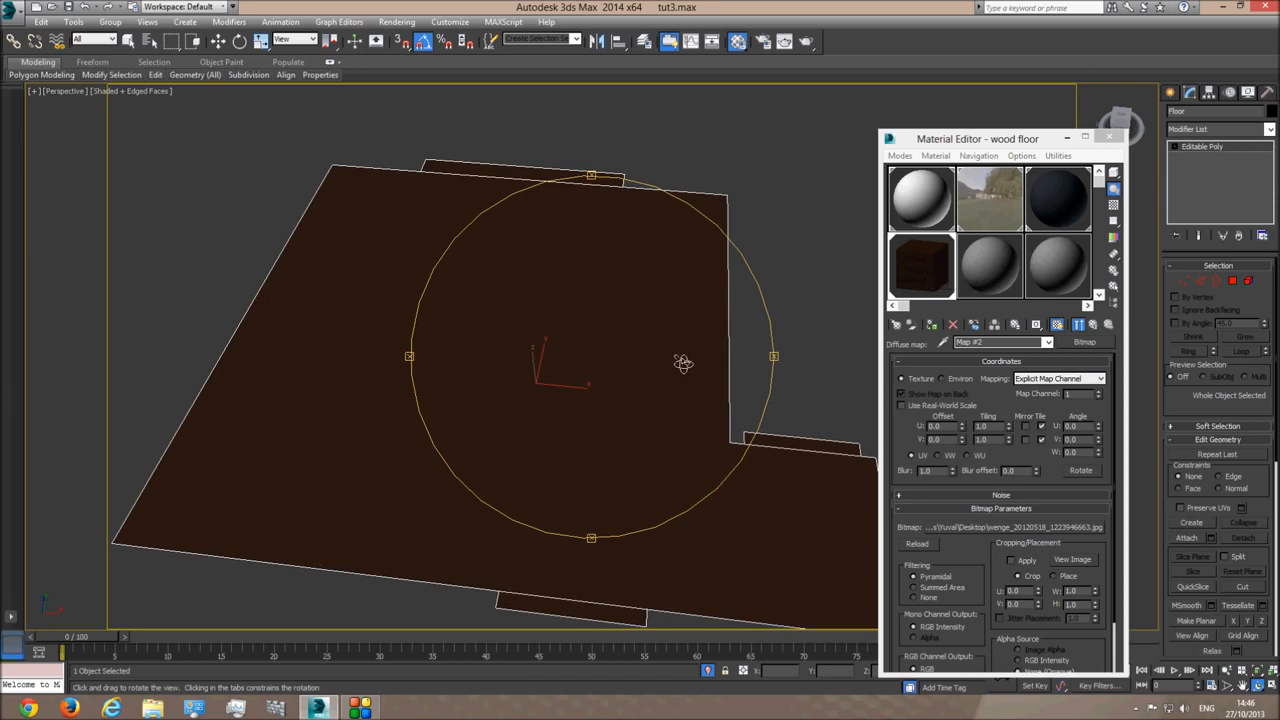
pyautogui.rightClick(720, 354)
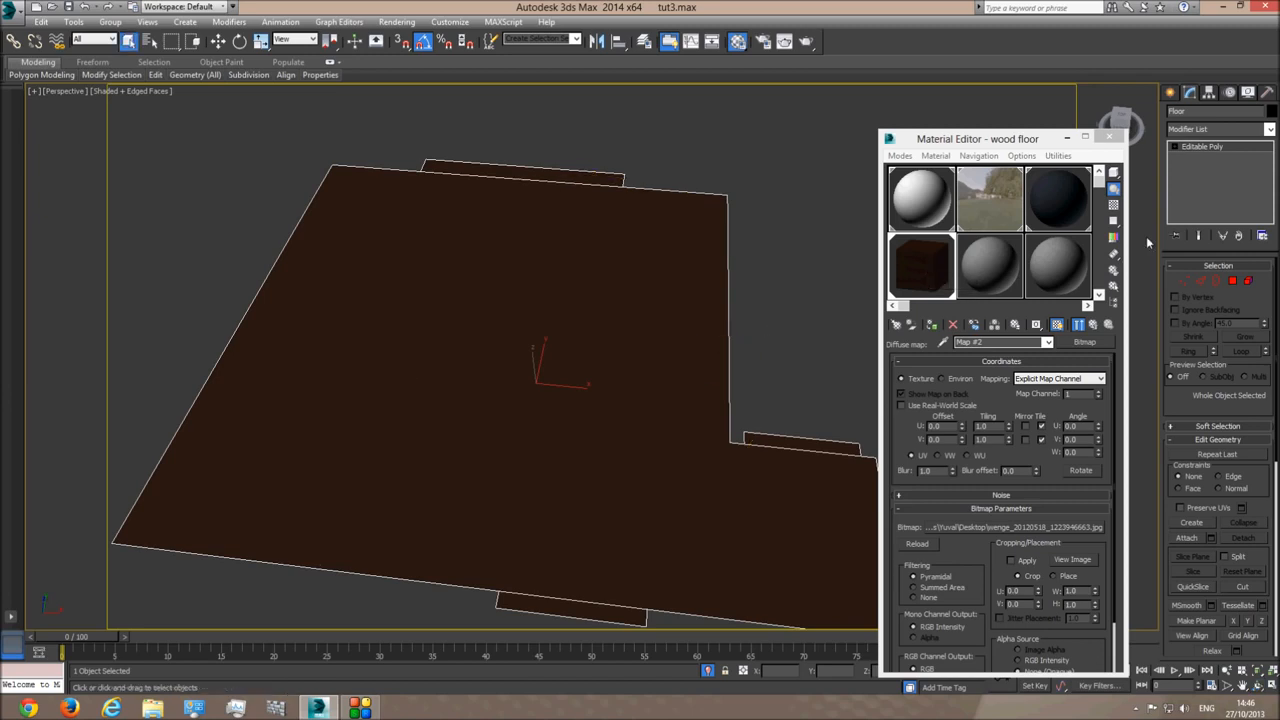
# - Add a UVW Map modifier to the Floor object
pyautogui.click(1269, 129)
pyautogui.moveTo(1268, 160); pyautogui.dragTo(1268, 488)
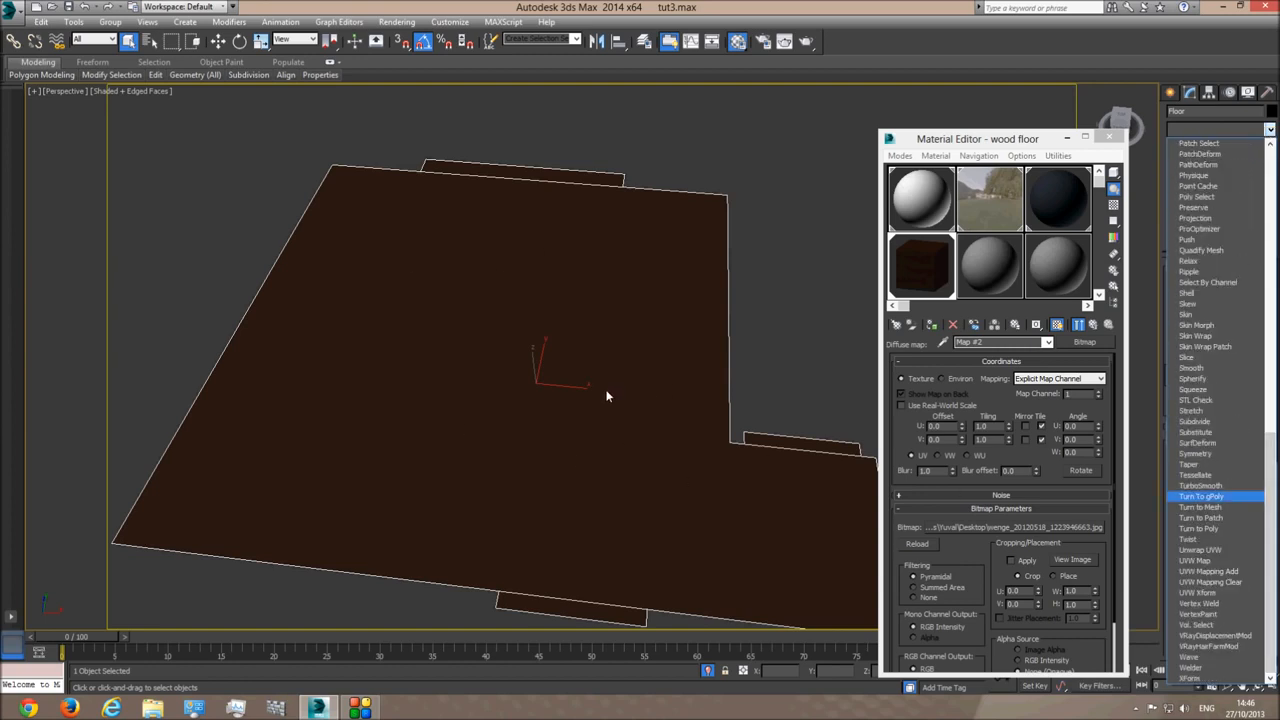
pyautogui.click(1269, 130)
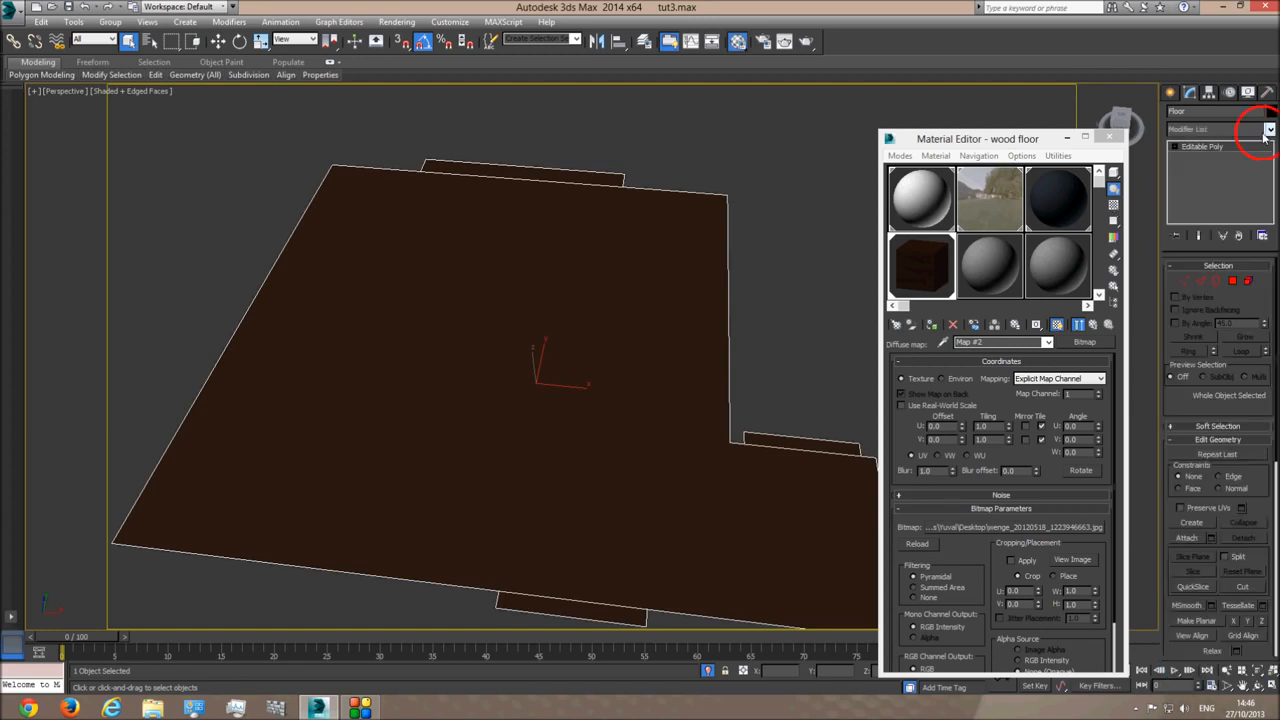
pyautogui.click(1269, 129)
pyautogui.moveTo(1274, 183); pyautogui.dragTo(1268, 520)
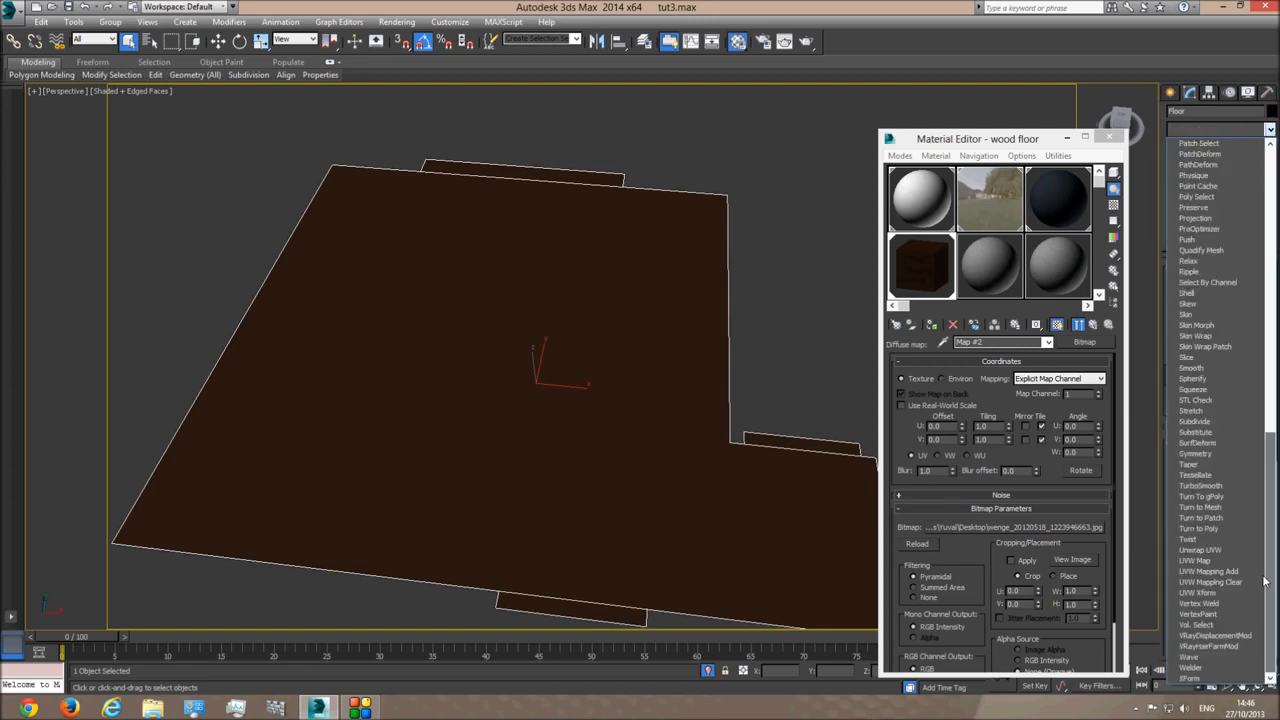
pyautogui.click(1195, 562)
# - Show the floor from the top and set the planar UVW mapping's length and width to 250 cm
pyautogui.moveTo(518, 388); pyautogui.dragTo(566, 437, button='middle')
pyautogui.scroll(3, 520, 400)
pyautogui.scroll(-3, 550, 374)
pyautogui.press('t')
pyautogui.scroll(4, 660, 440)
pyautogui.moveTo(554, 380); pyautogui.dragTo(446, 331, button='middle')
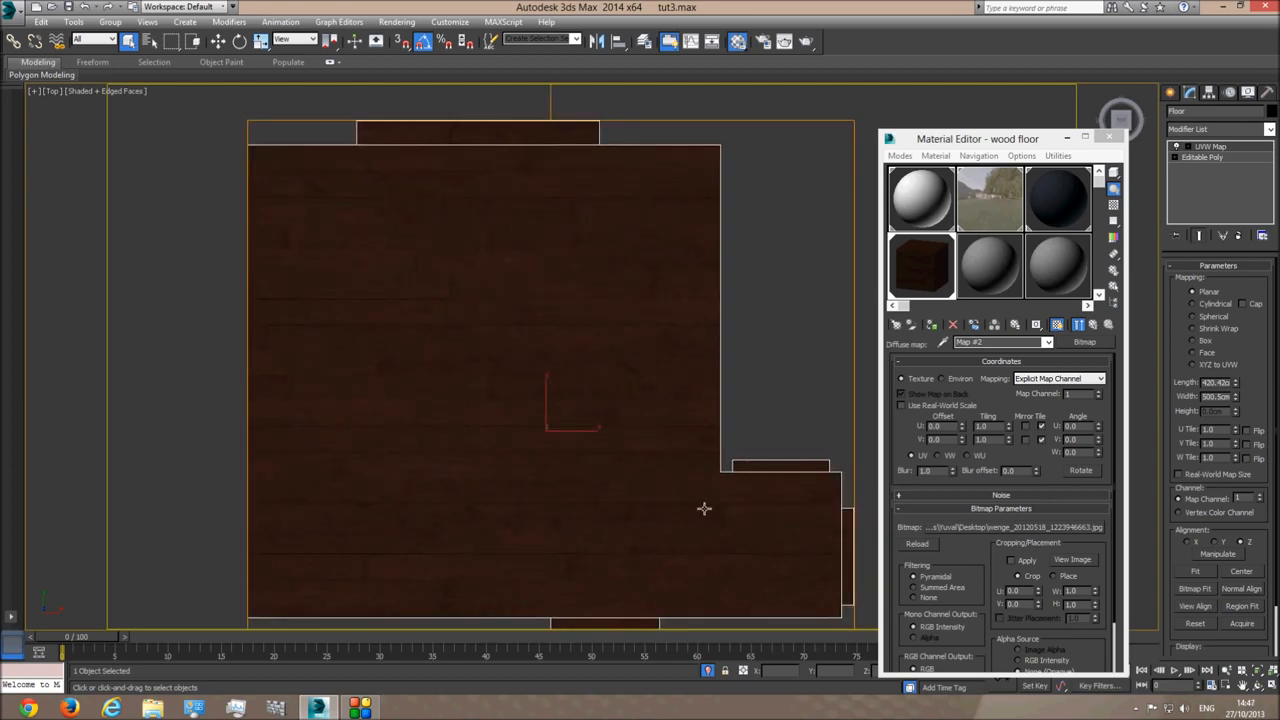
pyautogui.moveTo(580, 320)
pyautogui.mouseDown(button='middle')
pyautogui.moveTo(539, 333)
pyautogui.moveTo(706, 300)
pyautogui.moveTo(591, 341)
pyautogui.mouseUp(button='middle')
pyautogui.scroll(3, 541, 333)
pyautogui.scroll(-3, 706, 300)
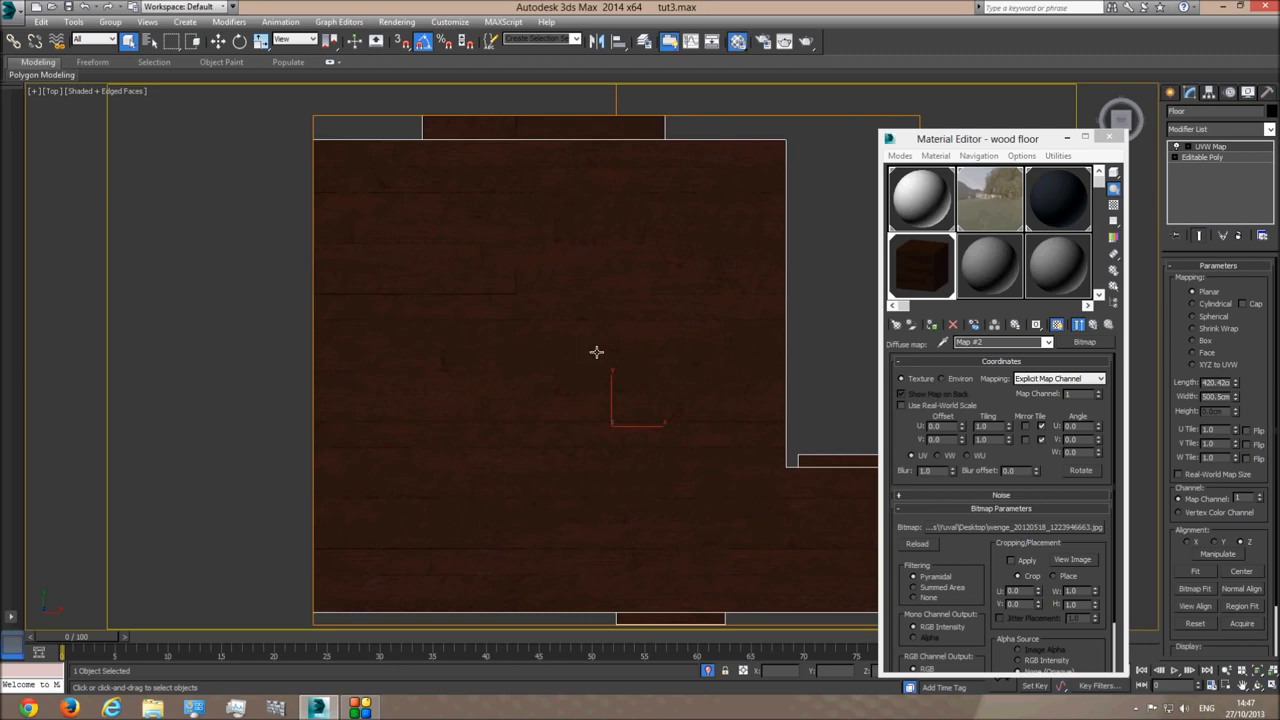
pyautogui.doubleClick(1222, 382)
pyautogui.write('2')
pyautogui.doubleClick(1223, 397)
pyautogui.write('250')
pyautogui.press('Return')
# - Examine the scale of the floor's wood planks up close in the top view and in the Camera001 view
pyautogui.scroll(4, 561, 382)
pyautogui.scroll(2, 561, 392)
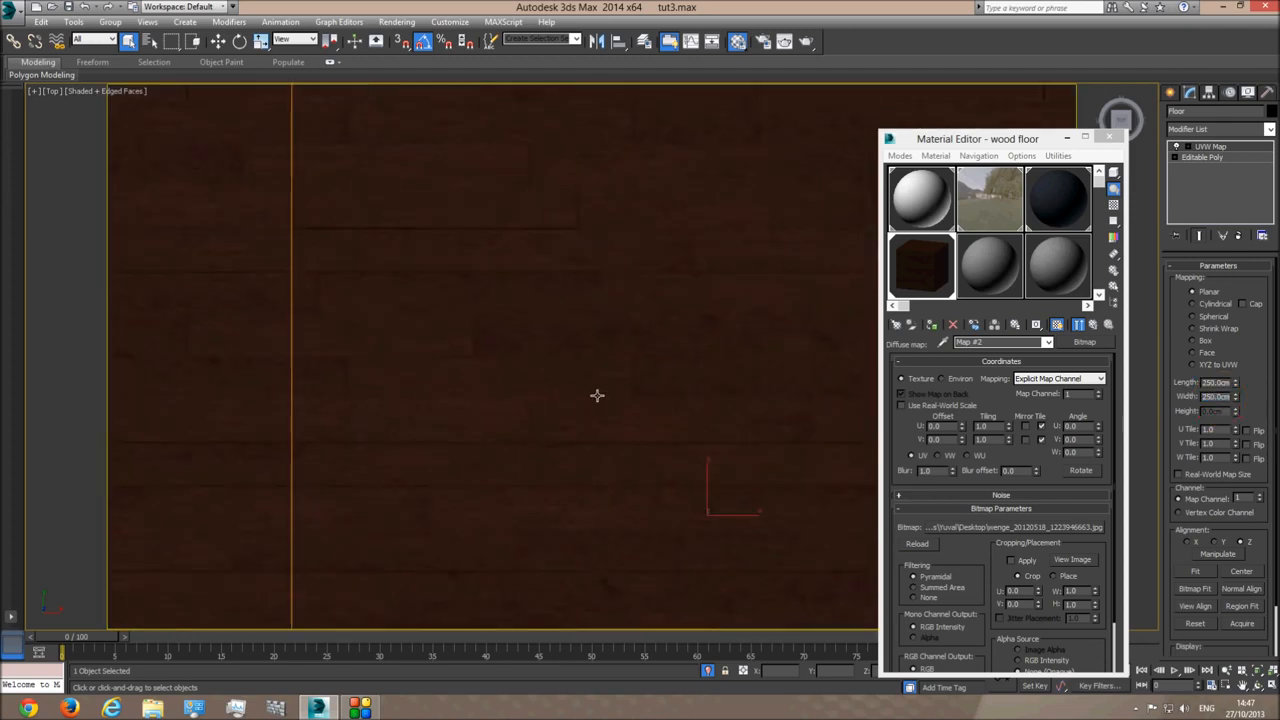
pyautogui.scroll(-3, 597, 394)
pyautogui.scroll(3, 506, 389)
pyautogui.press('c')
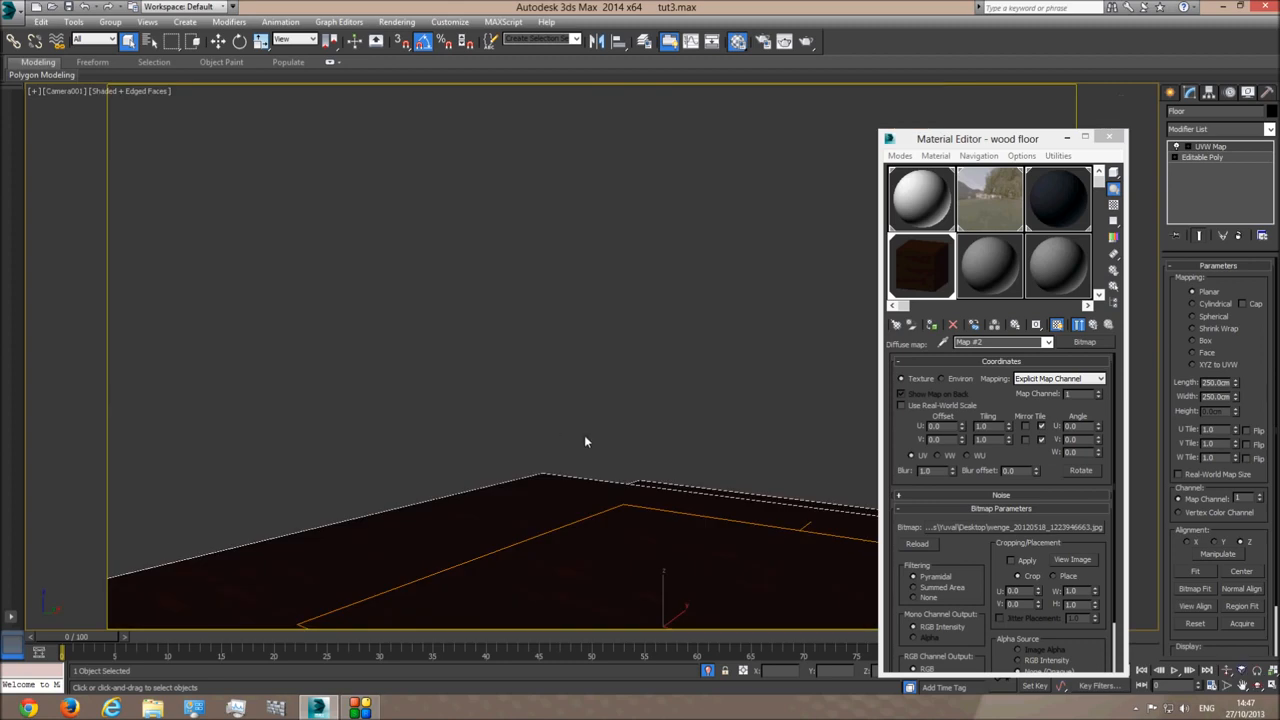
pyautogui.press('t')
pyautogui.scroll(3, 737, 443)
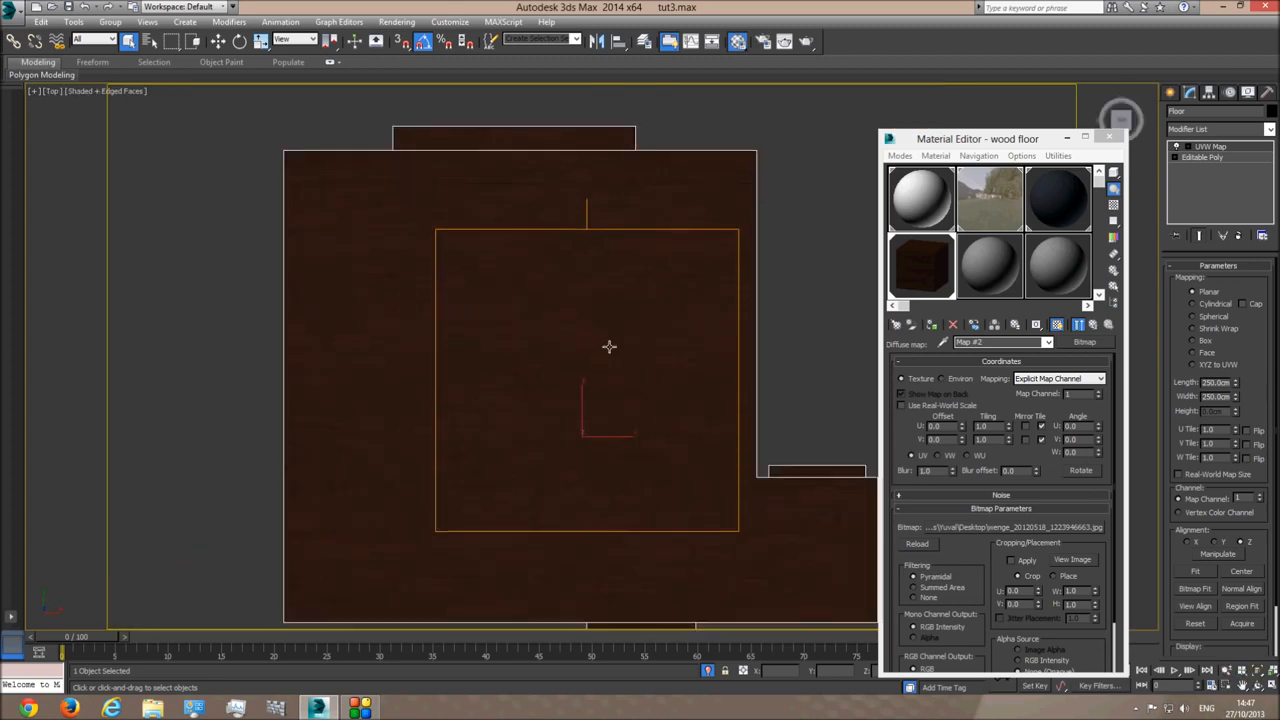
pyautogui.scroll(2, 609, 347)
pyautogui.rightClick(750, 344)
pyautogui.click(844, 151)
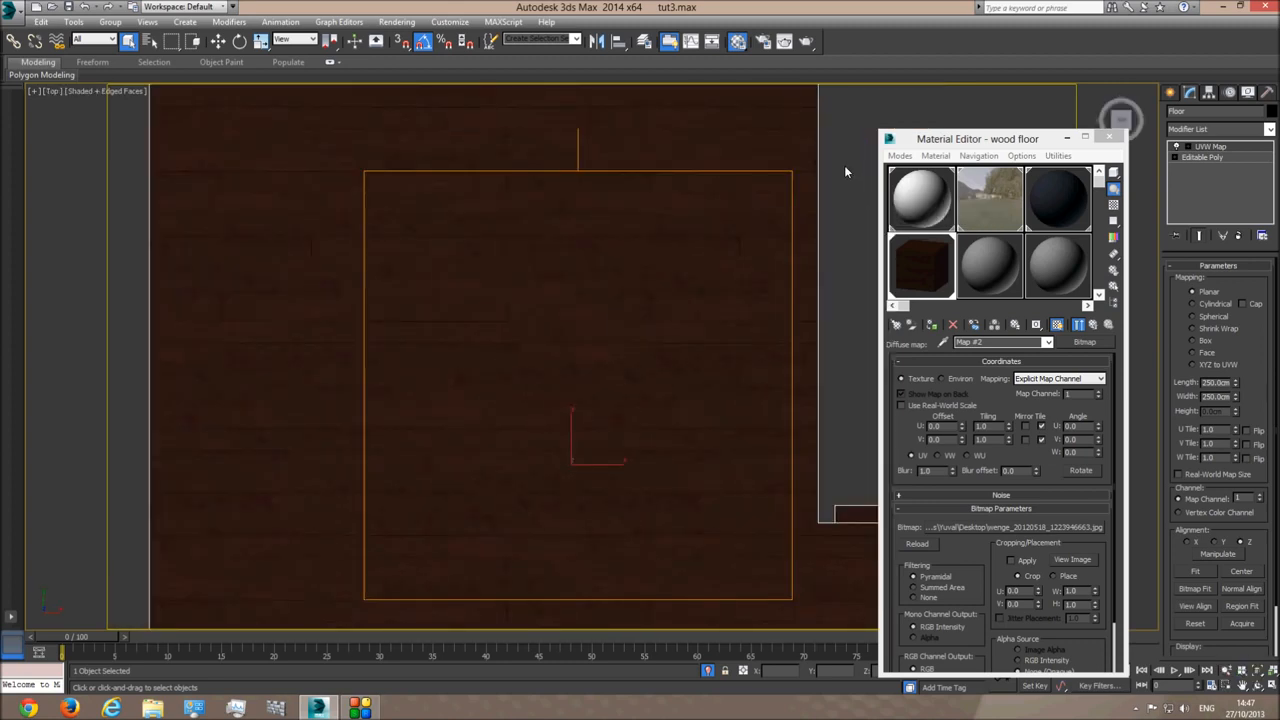
pyautogui.press('c')
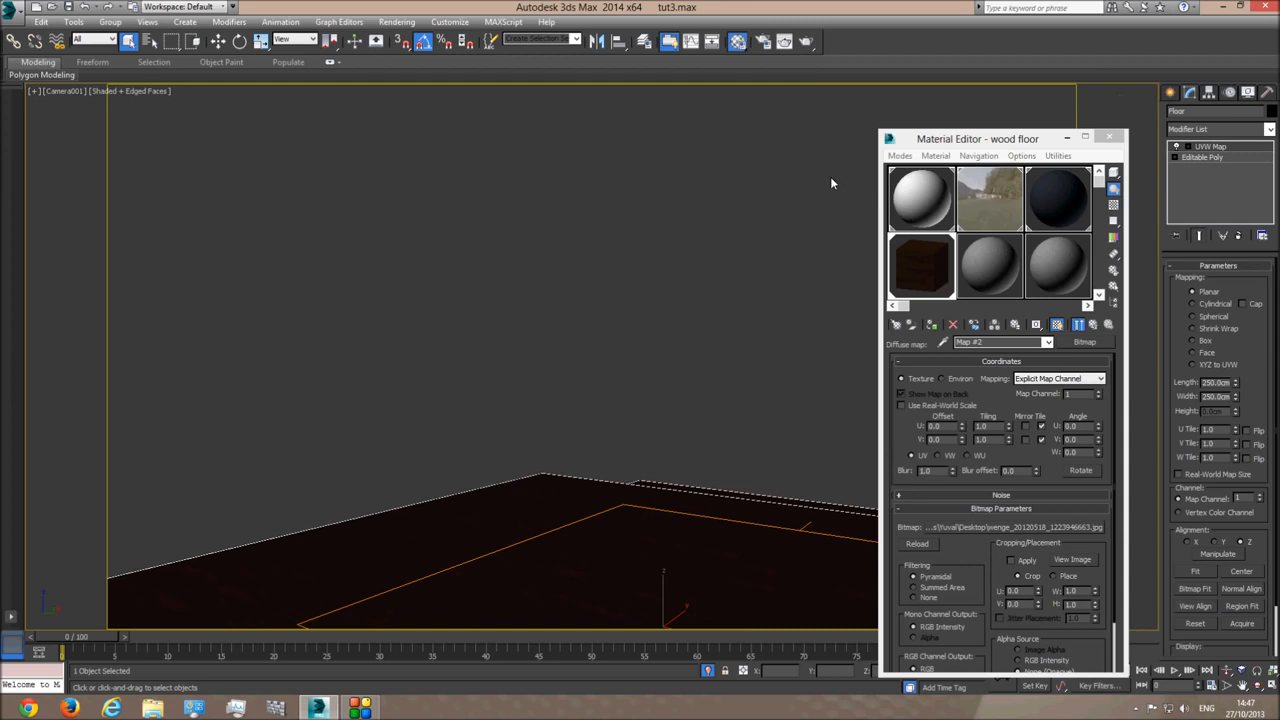
# - Exit isolation with the Material Editor closed, and test render the Camera001 view, stopping partway and closing the rendered frame
pyautogui.click(707, 669)
pyautogui.click(1112, 136)
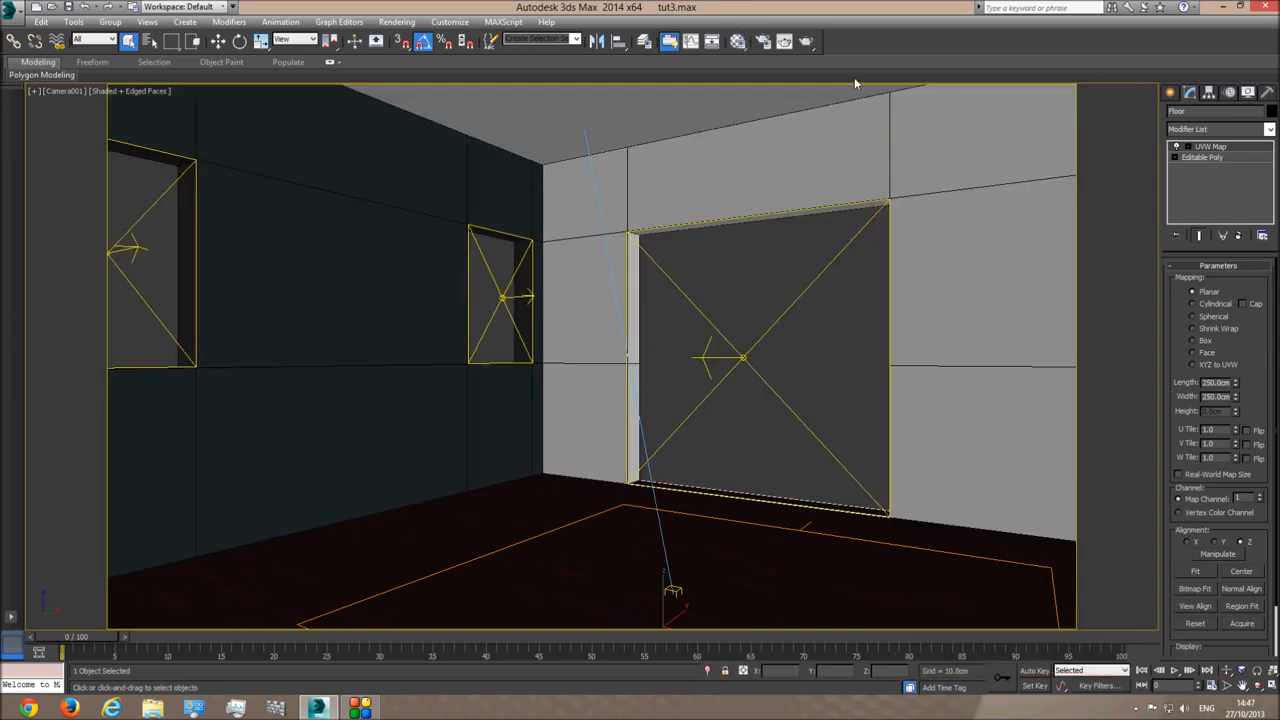
pyautogui.click(807, 42)
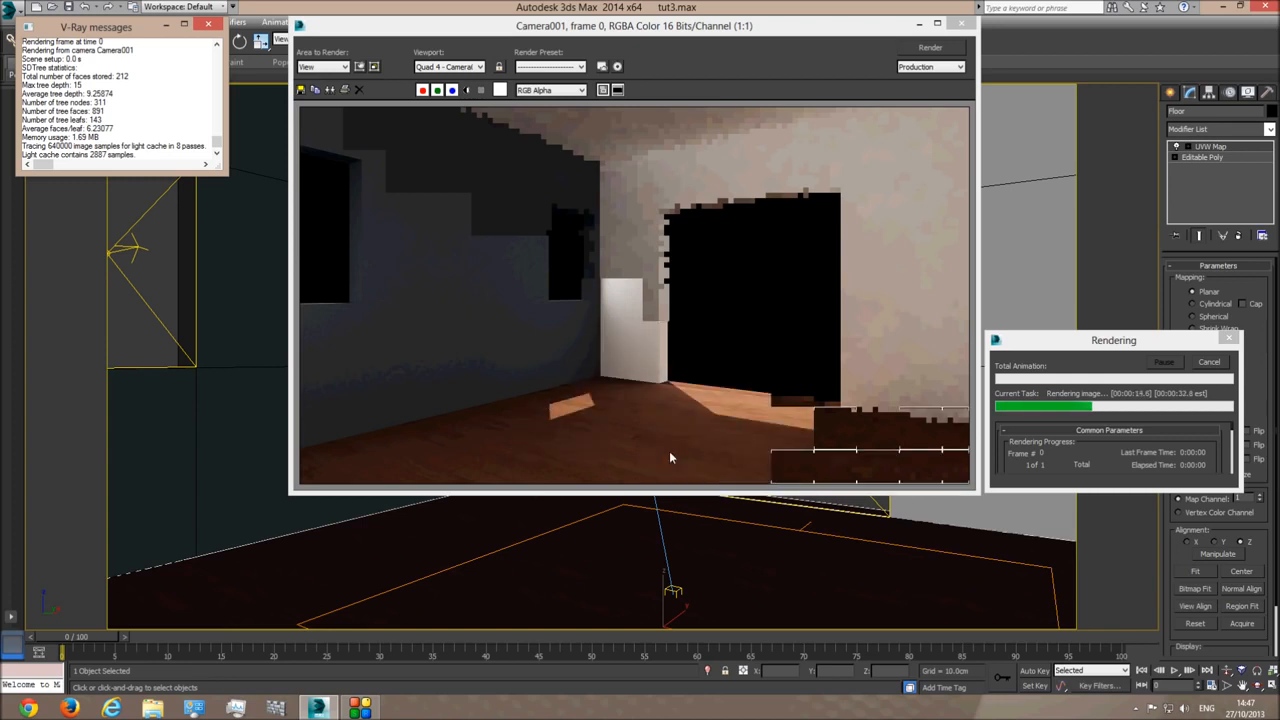
pyautogui.click(1222, 364)
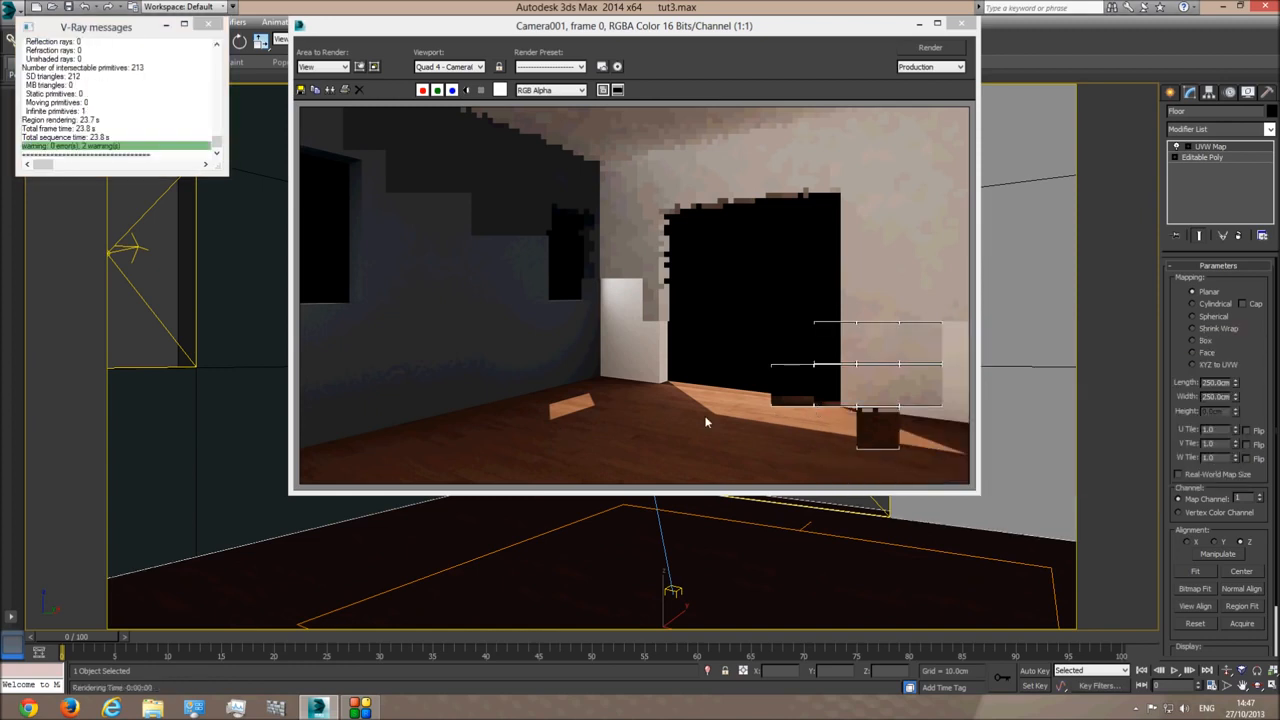
pyautogui.click(962, 23)
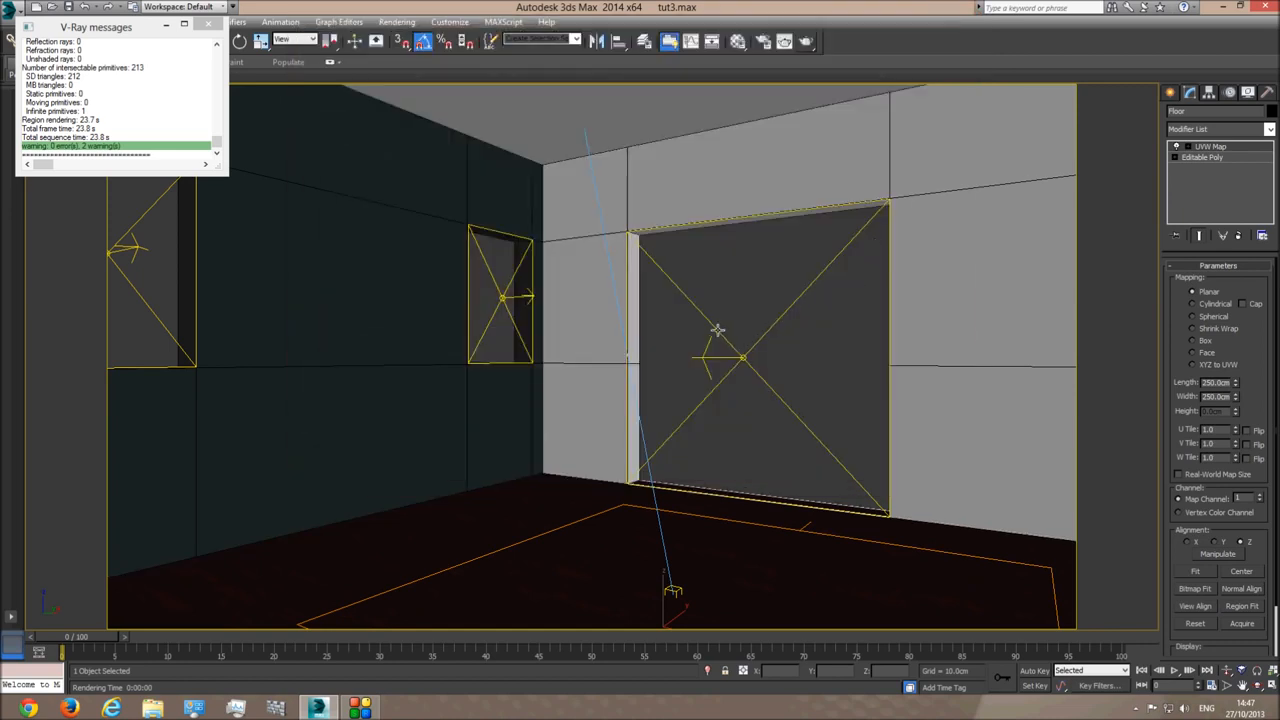
# - Set the light multiplier to 7 for the large opening's light and for the small window's light on the dark wall
pyautogui.click(717, 330)
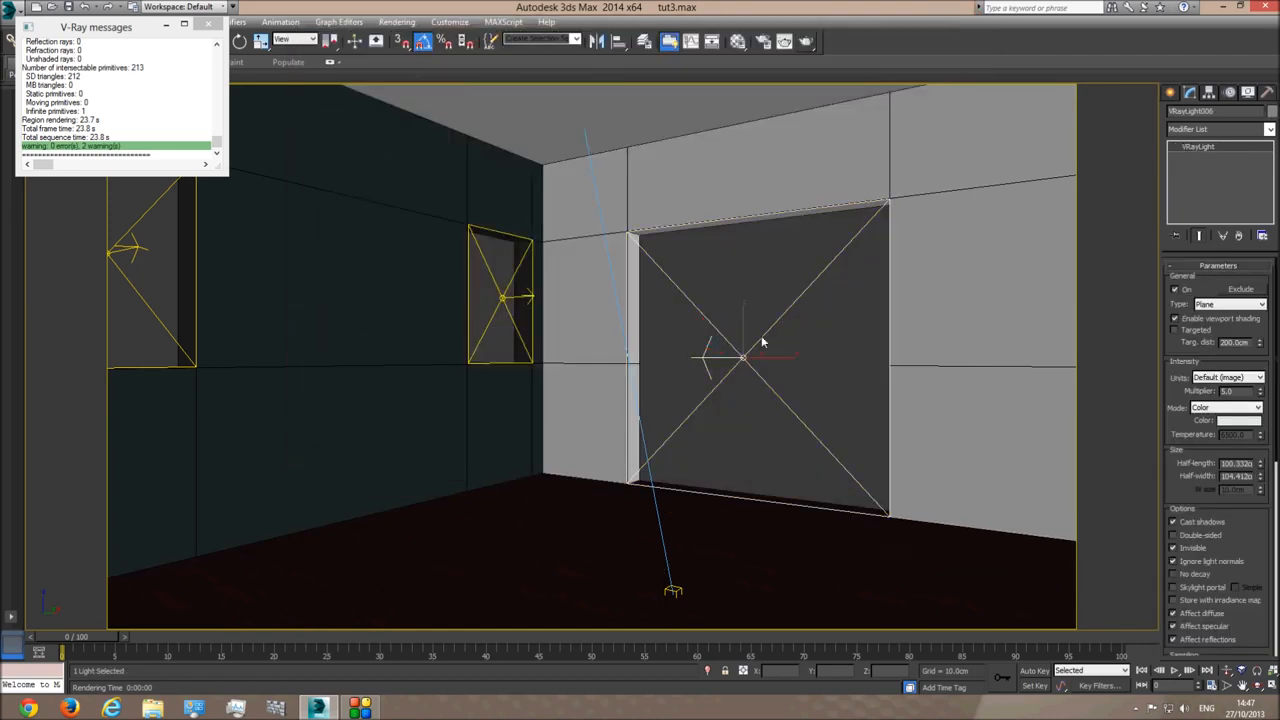
pyautogui.doubleClick(1241, 392)
pyautogui.write('7')
pyautogui.press('Return')
pyautogui.click(500, 297)
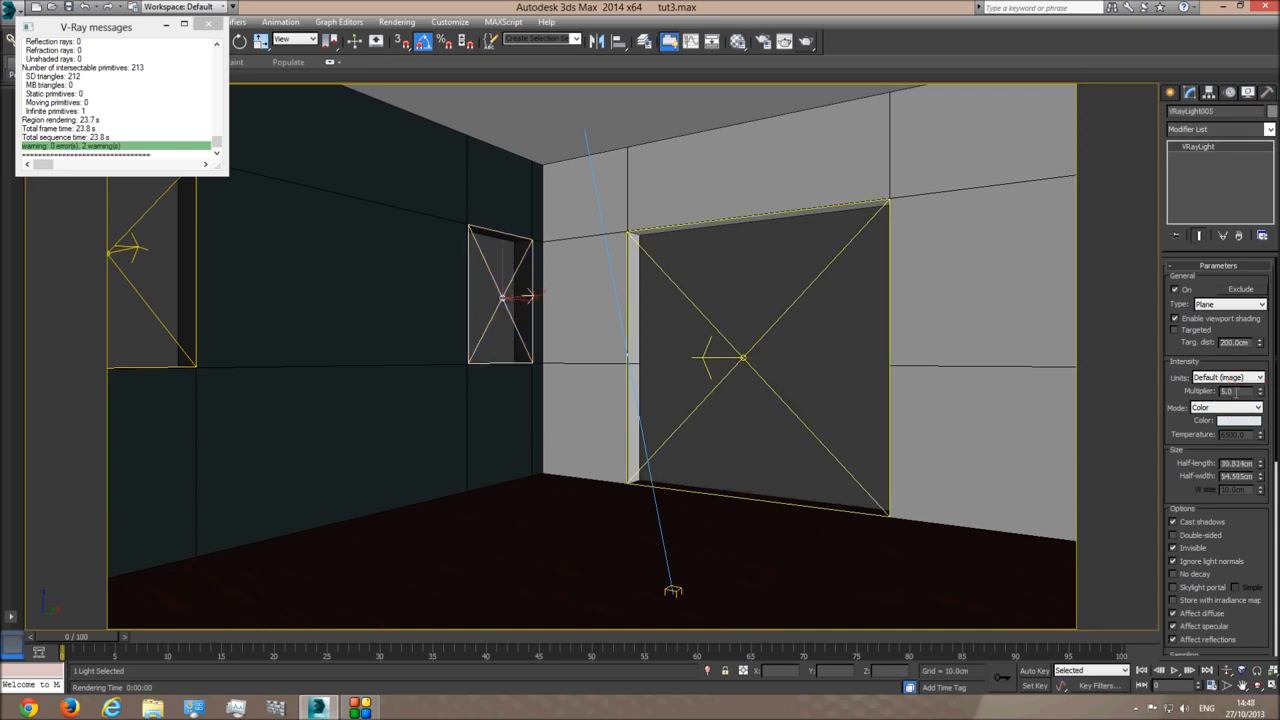
pyautogui.write('7')
pyautogui.press('Return')
# - Switch to a perspective view of the room from outside, close the V-Ray messages window and clear the selection
pyautogui.click(120, 243)
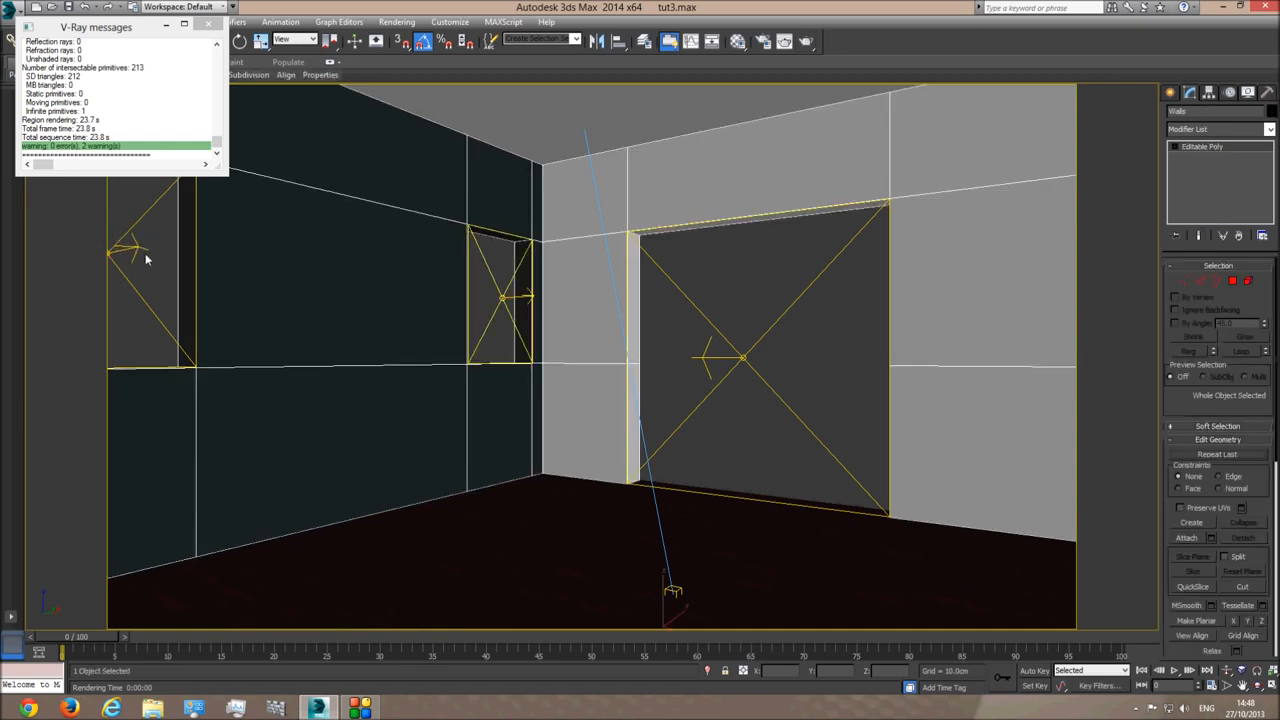
pyautogui.moveTo(222, 302); pyautogui.dragTo(476, 353, button='middle')
pyautogui.scroll(-5, 476, 353)
pyautogui.click(1258, 685)
pyautogui.moveTo(580, 362); pyautogui.dragTo(655, 412)
pyautogui.click(653, 415)
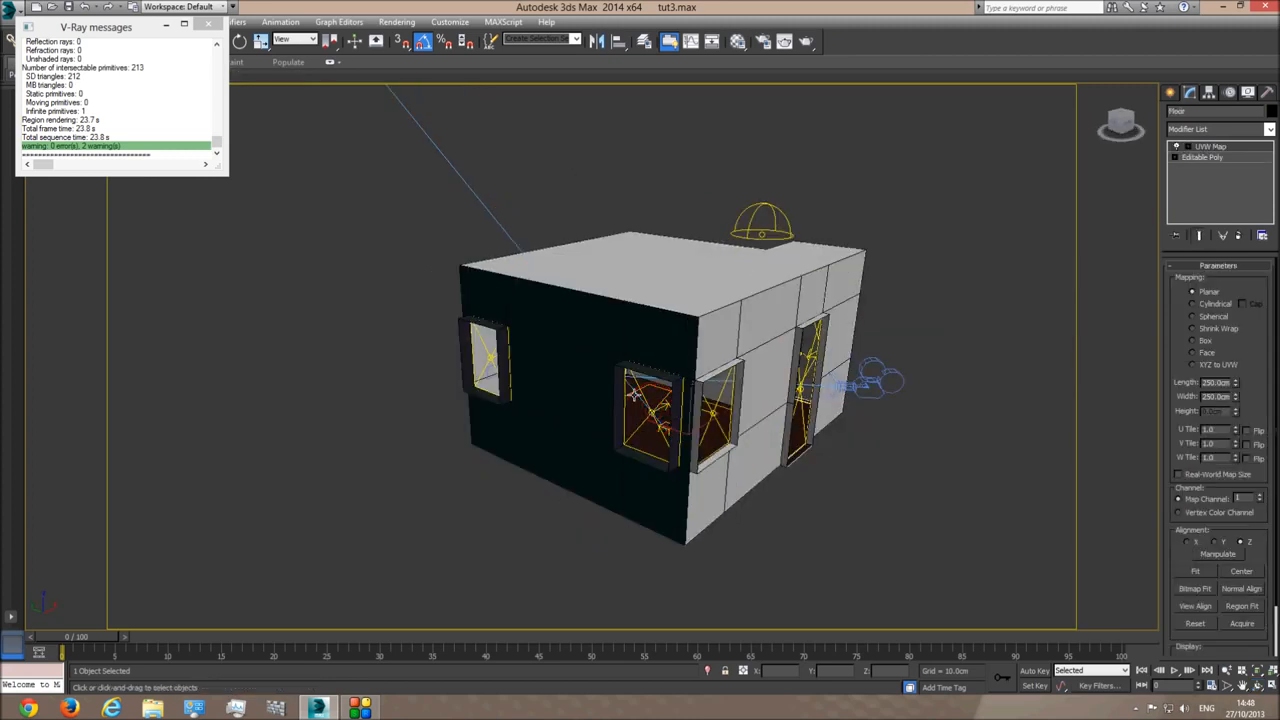
pyautogui.click(208, 23)
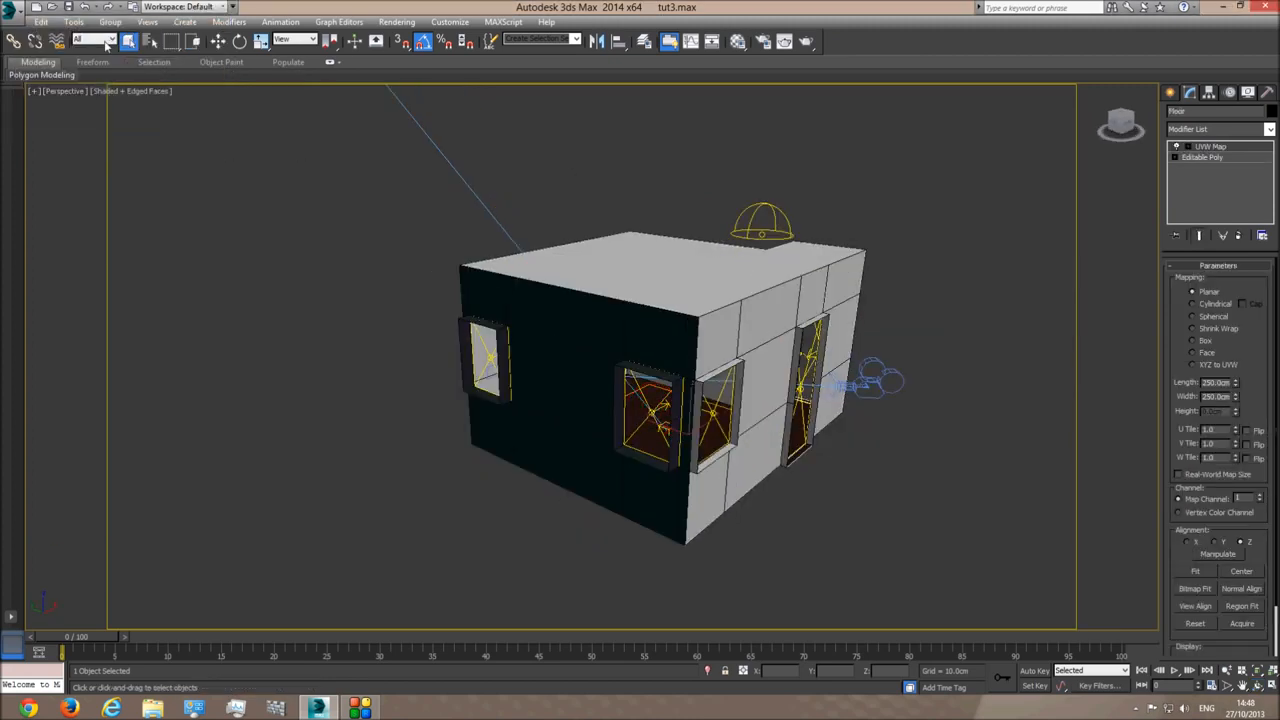
pyautogui.click(589, 360)
pyautogui.click(396, 490)
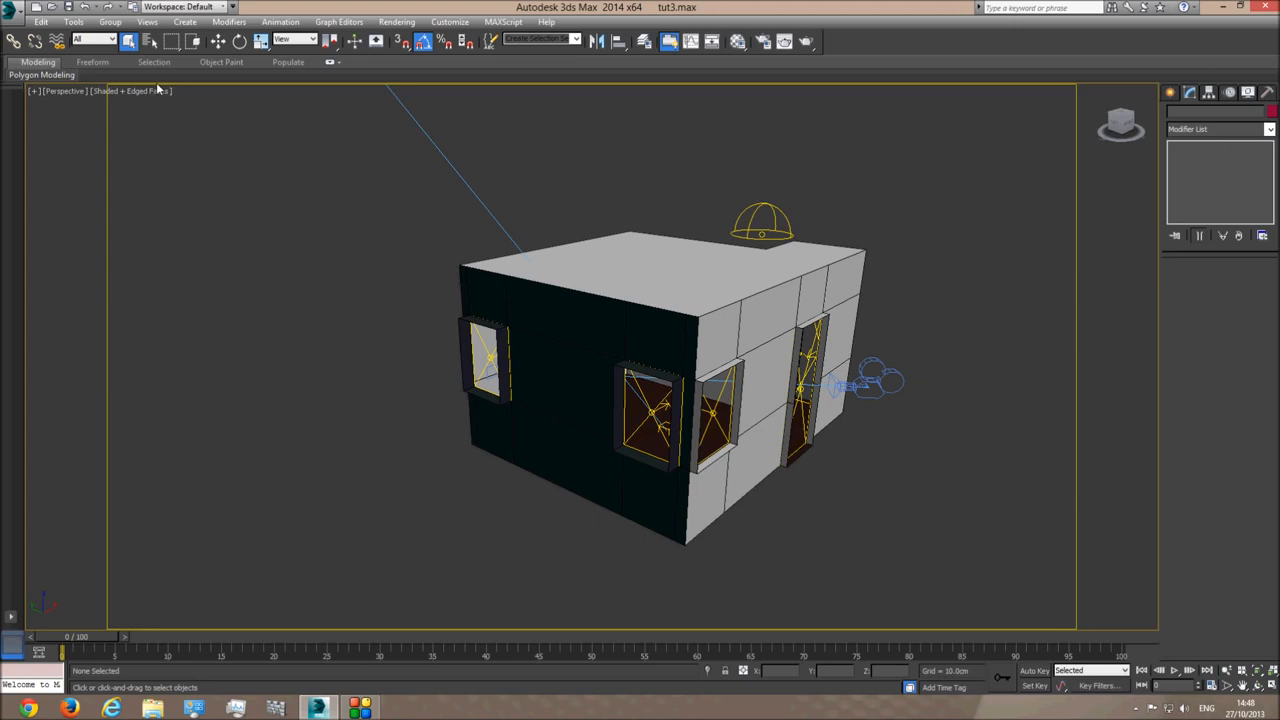
# - Limit selection to lights and set the multiplier to 7 for the dark wall's window light nearest the corner
pyautogui.click(94, 41)
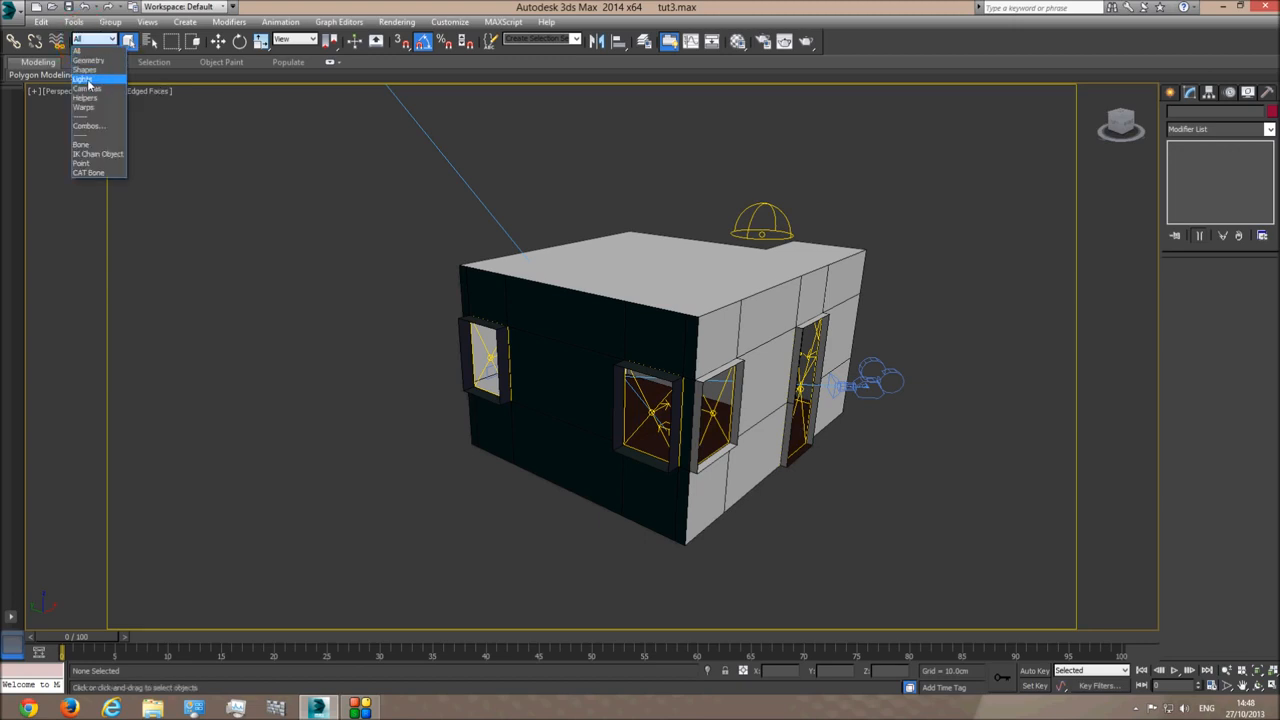
pyautogui.click(84, 79)
pyautogui.click(648, 455)
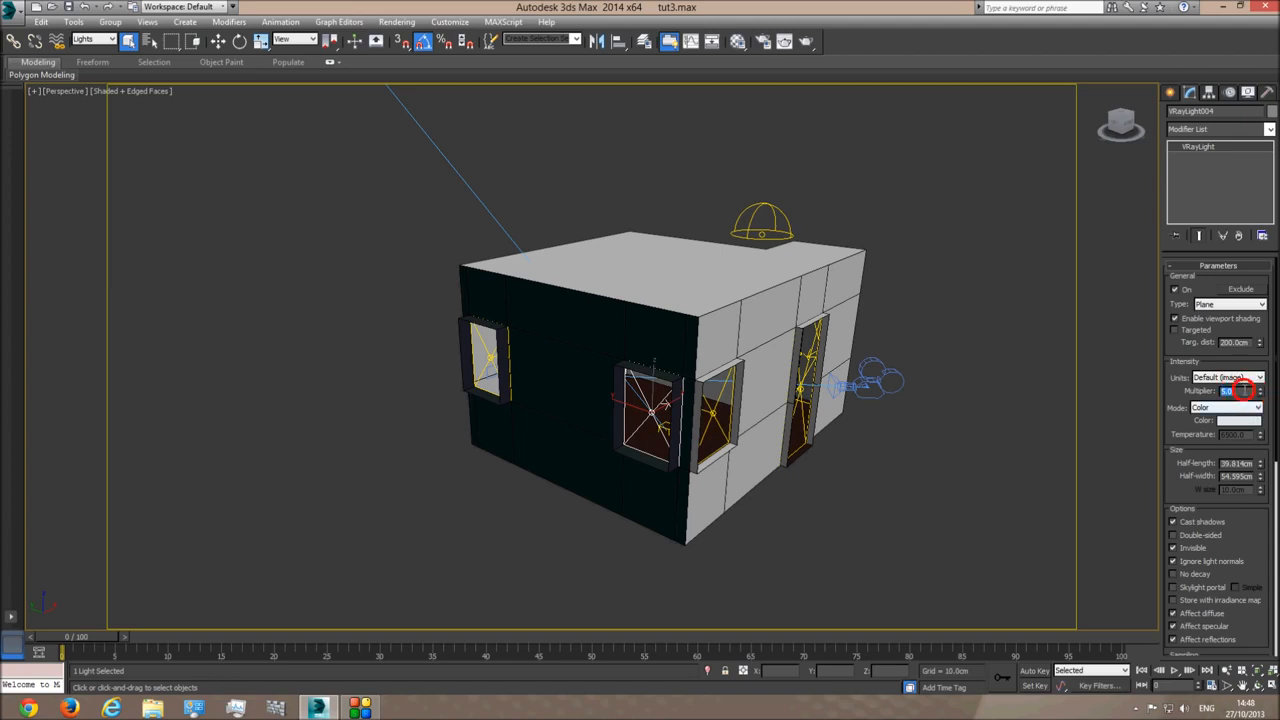
# - Go through the lights on the adjacent white wall and set the multiplier of the tall doorway's light to 8
pyautogui.click(713, 408)
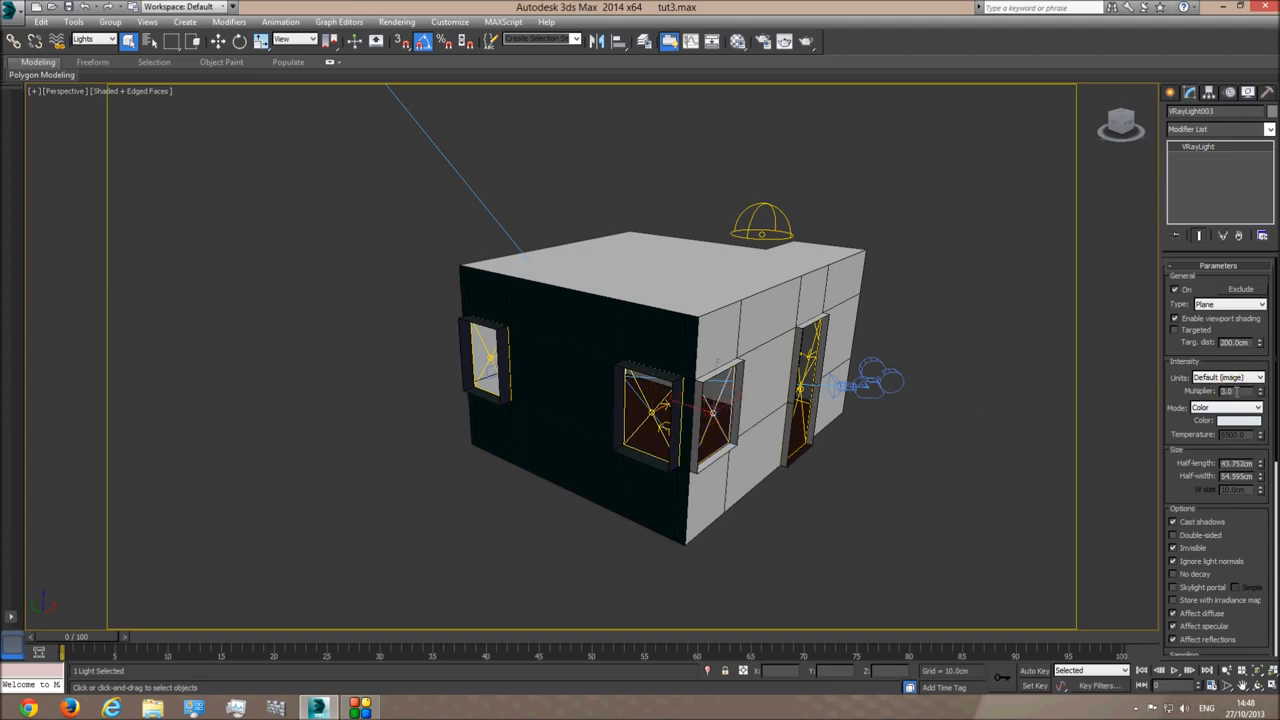
pyautogui.click(805, 385)
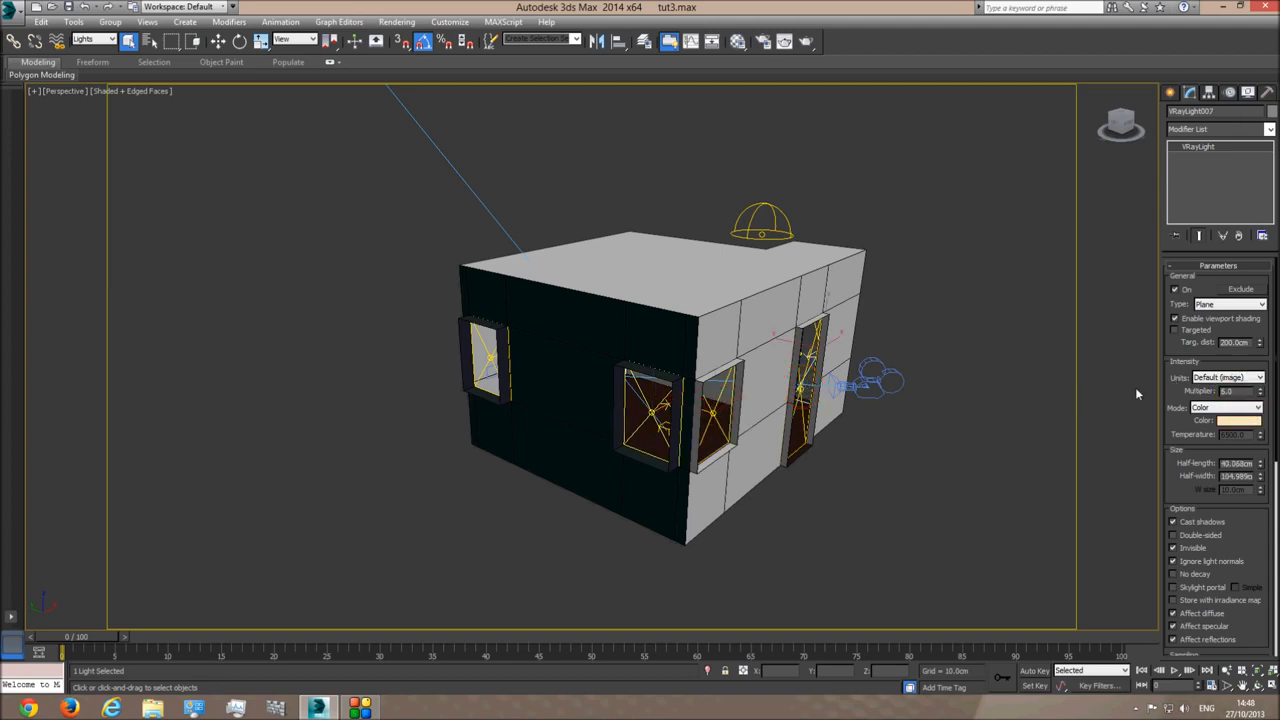
pyautogui.click(801, 423)
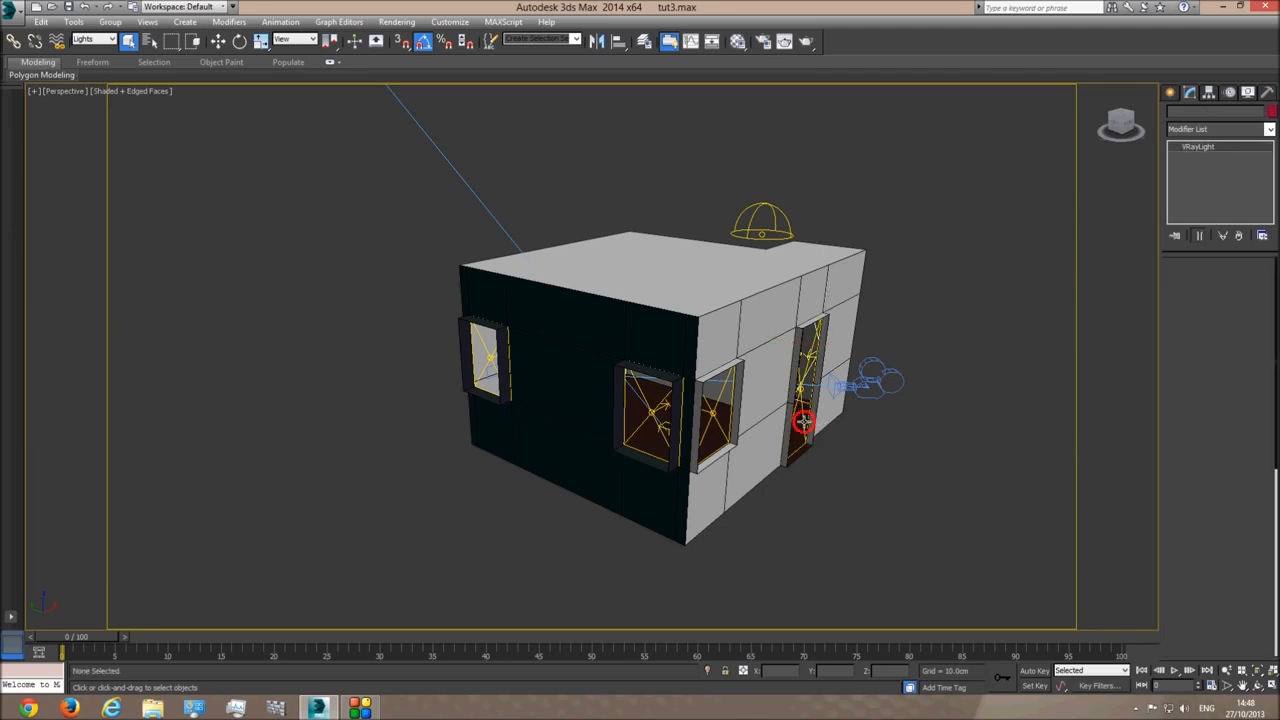
pyautogui.doubleClick(1236, 391)
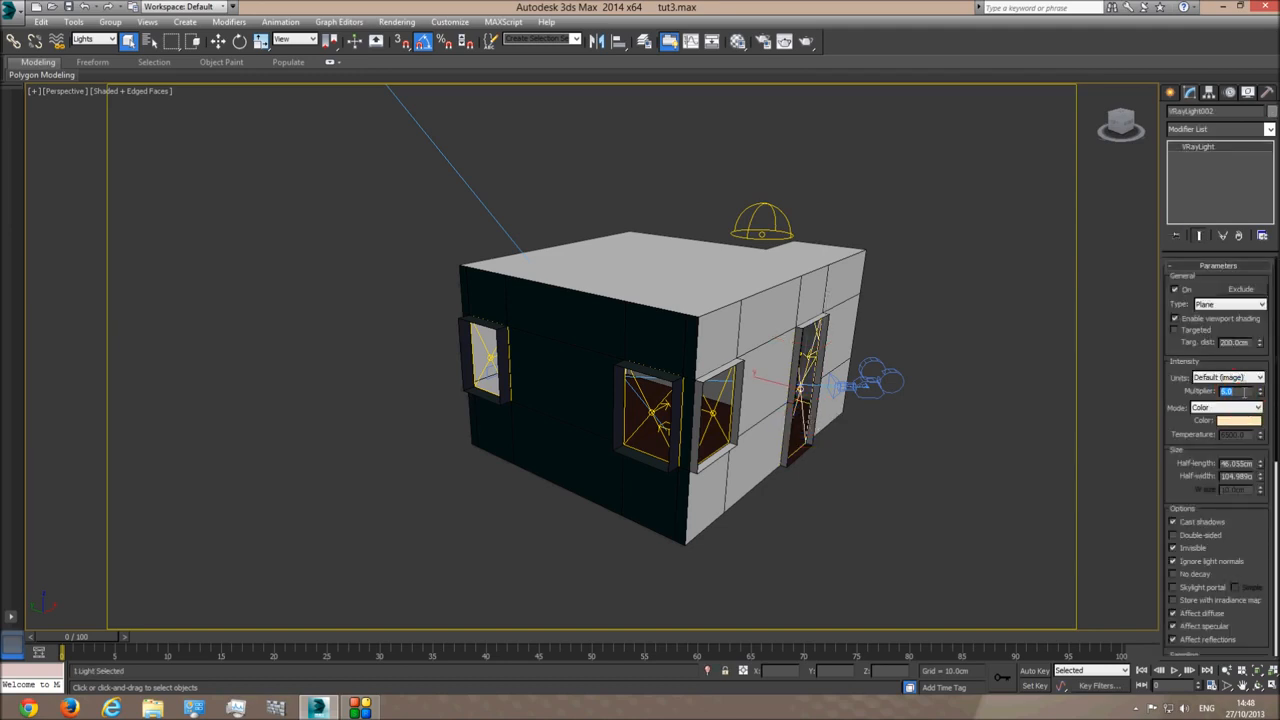
pyautogui.write('8')
pyautogui.press('Return')
# - Display the perspective view in wireframe and check the multipliers of the inner doorway, large opening and dark-wall window lights
pyautogui.moveTo(854, 434); pyautogui.dragTo(859, 457, button='middle')
pyautogui.press('F3')
pyautogui.click(769, 357)
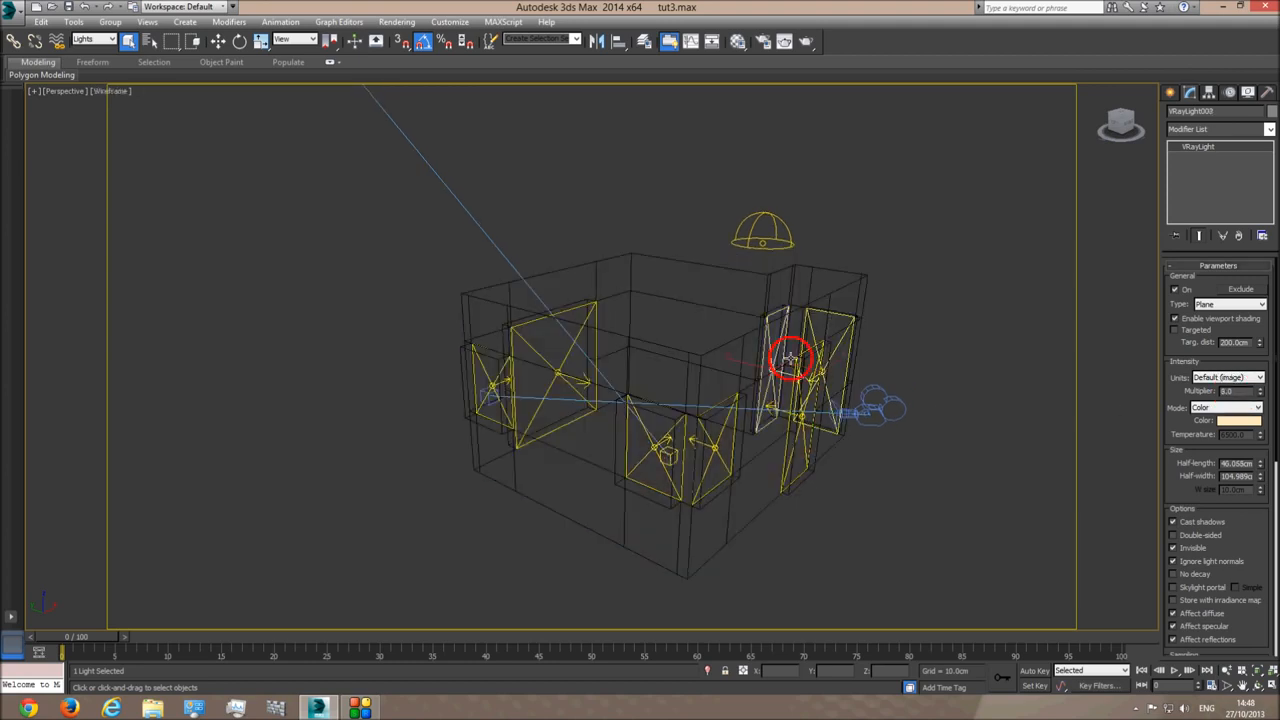
pyautogui.doubleClick(1236, 391)
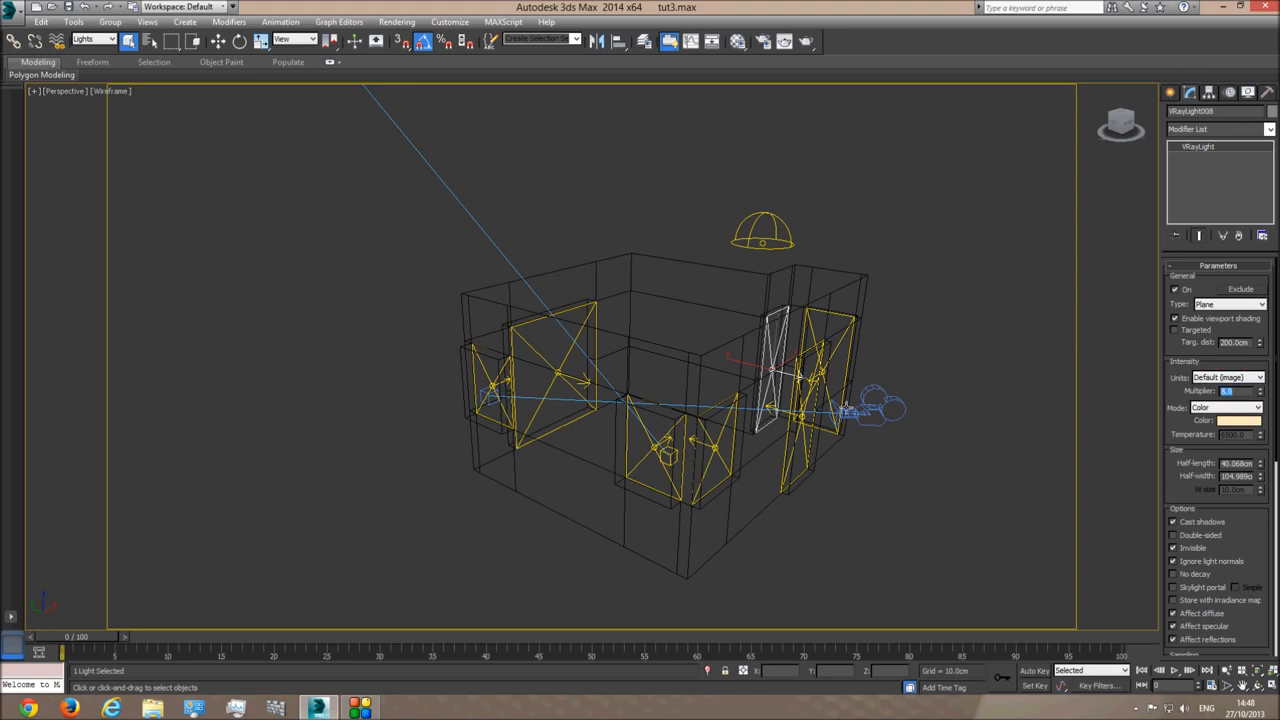
pyautogui.click(557, 366)
pyautogui.click(493, 377)
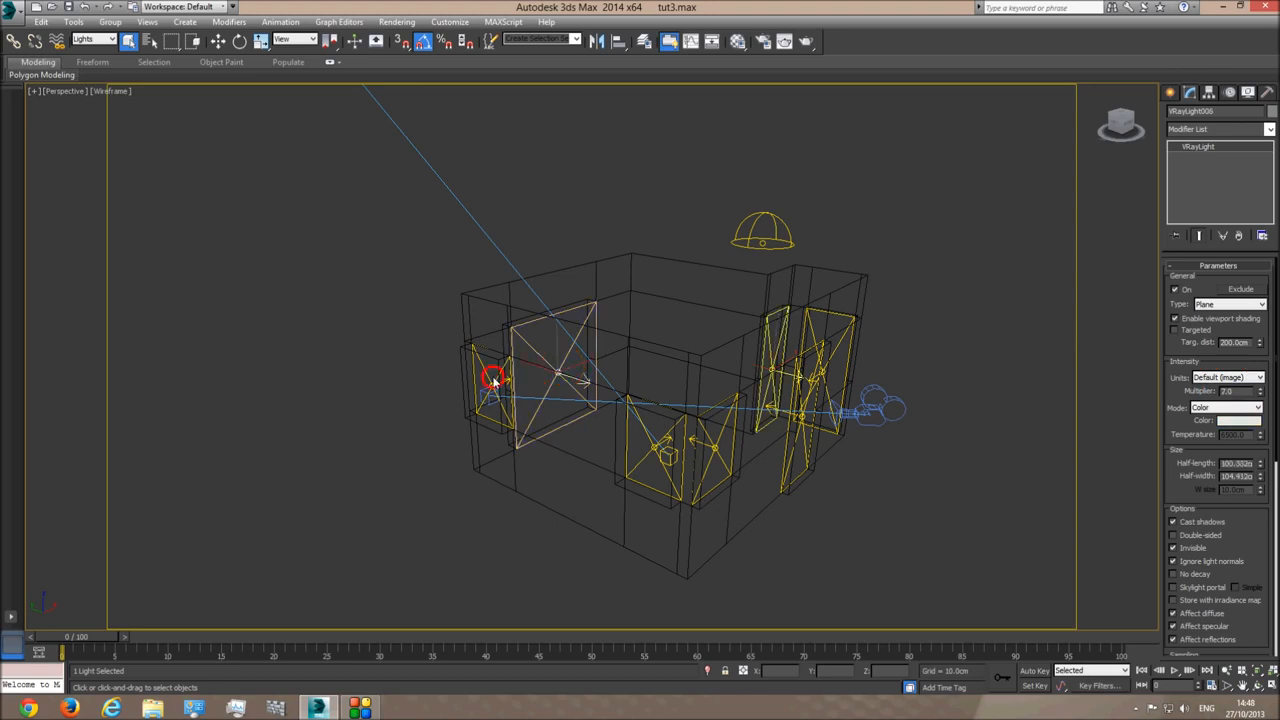
pyautogui.click(651, 449)
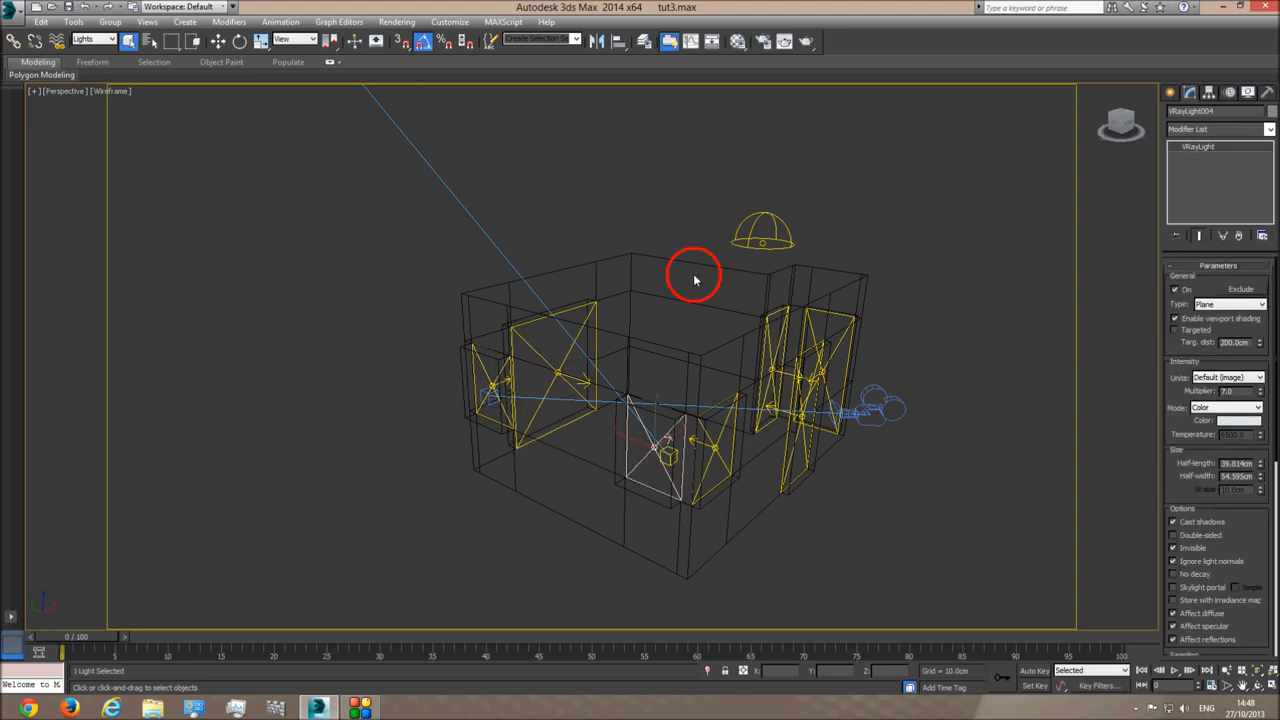
pyautogui.click(691, 223)
# - Select the dome light above the room and set its multiplier to 6
pyautogui.click(757, 226)
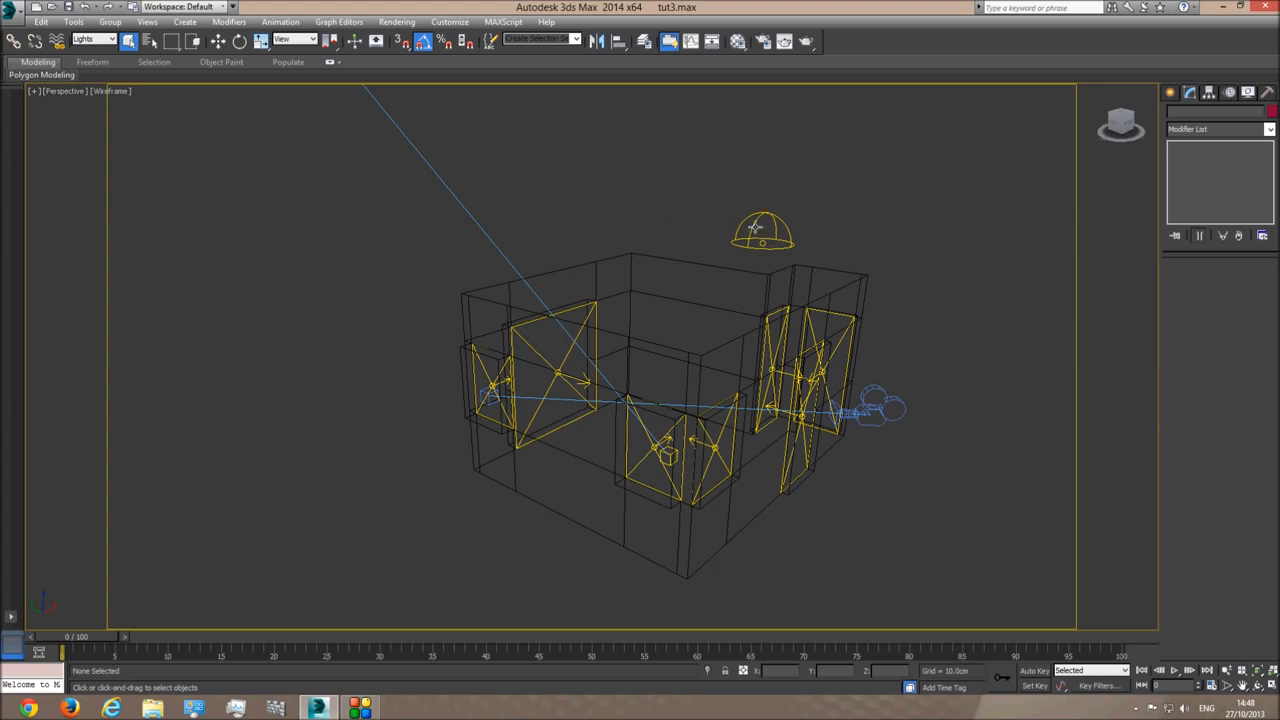
pyautogui.click(757, 230)
pyautogui.click(760, 243)
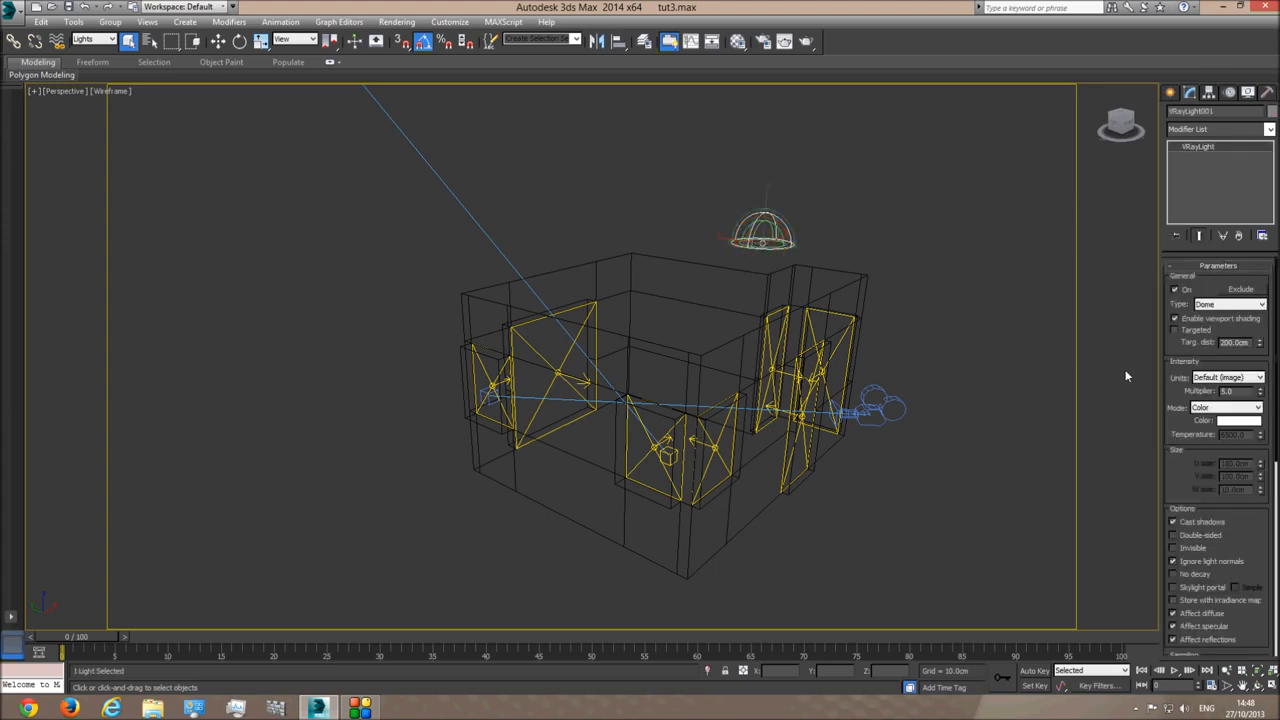
pyautogui.doubleClick(1236, 391)
pyautogui.write('6')
# - Select the VRaySun far above the room and open its intensity multiplier for editing
pyautogui.scroll(-6, 439, 323)
pyautogui.moveTo(340, 174); pyautogui.dragTo(361, 326, button='middle')
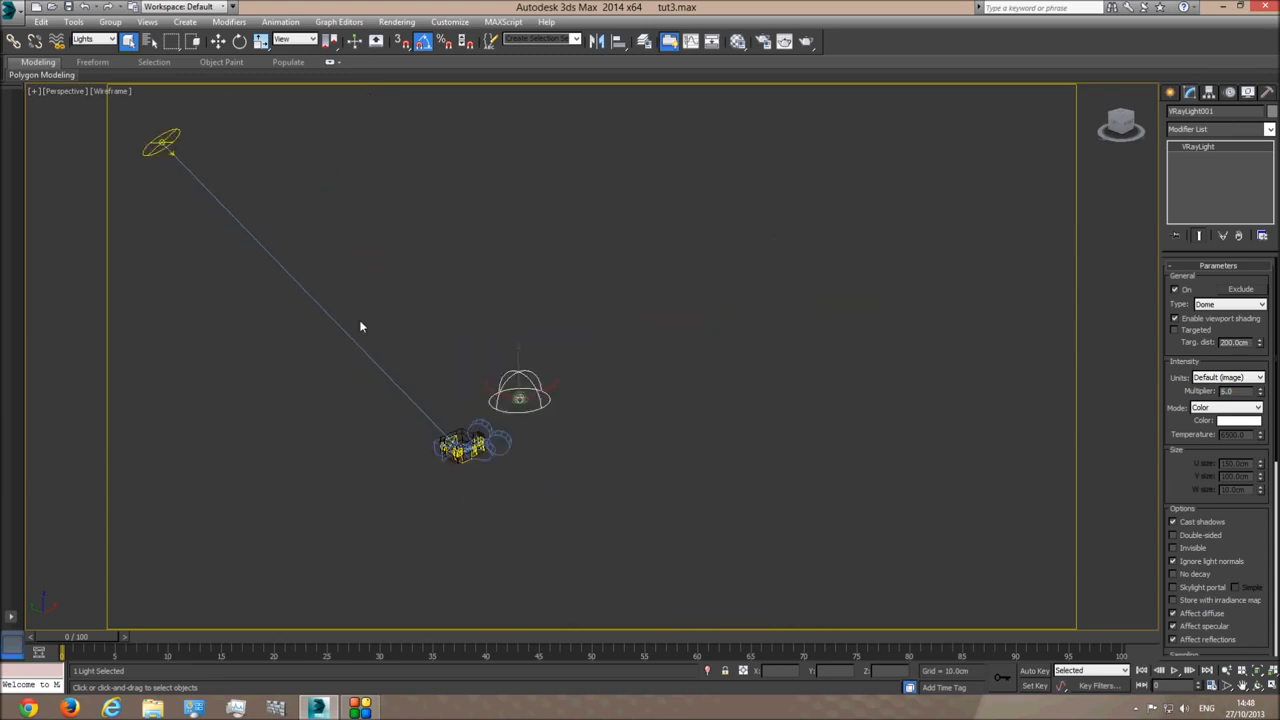
pyautogui.click(165, 146)
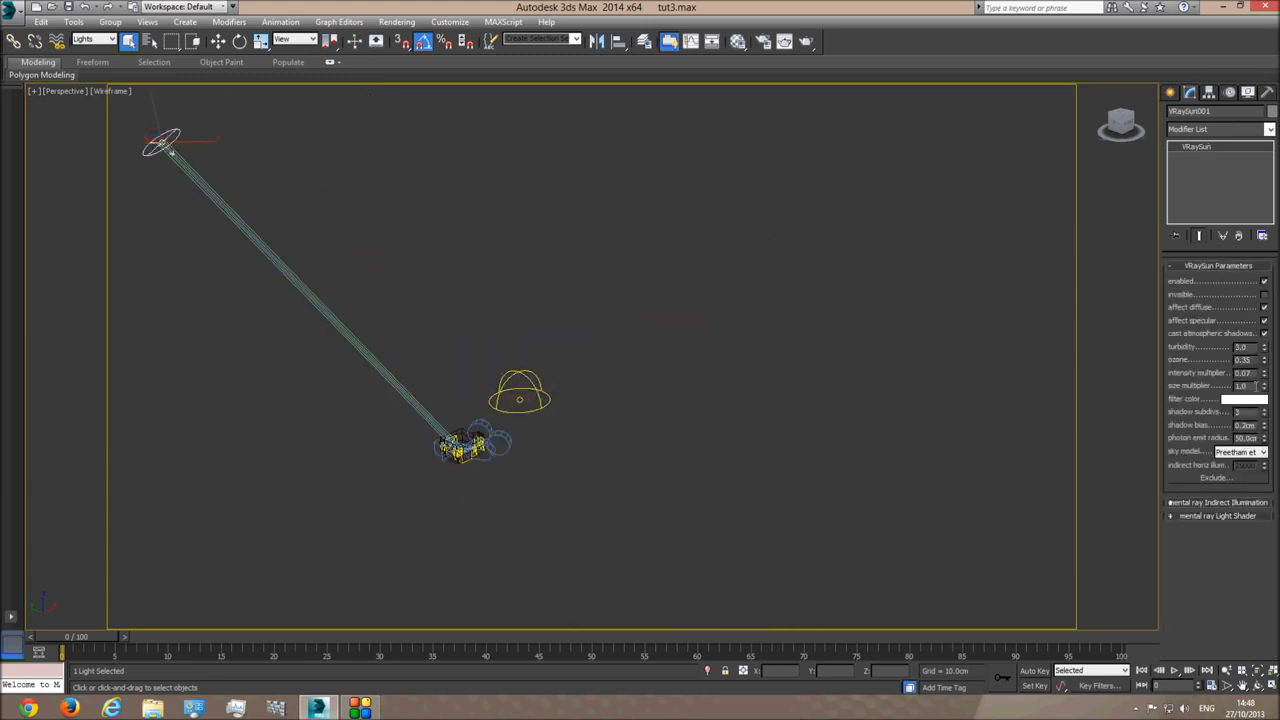
pyautogui.doubleClick(1247, 373)
# - Clear the selection and return to the Camera001 view with shaded display
pyautogui.click(840, 363)
pyautogui.press('c')
pyautogui.press('F3')
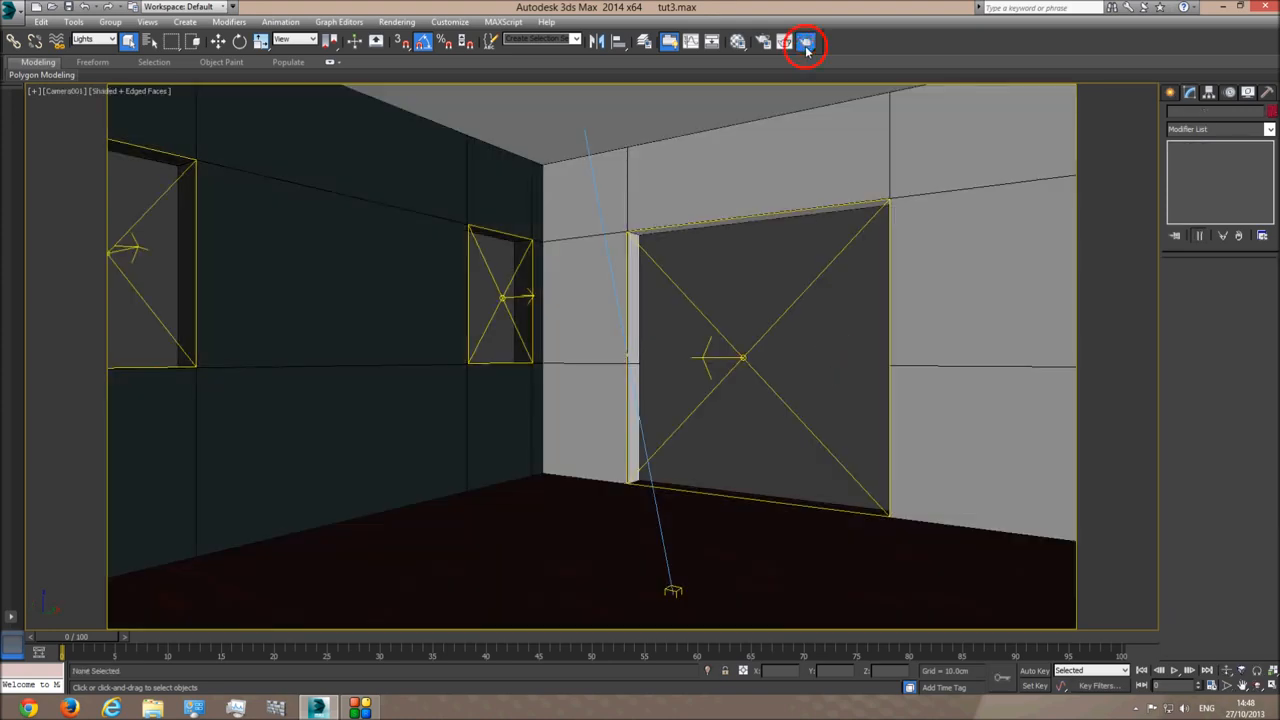
# - Render the Camera001 view, inspect the wood floor up close in the test render, and close the rendered frame
pyautogui.click(806, 43)
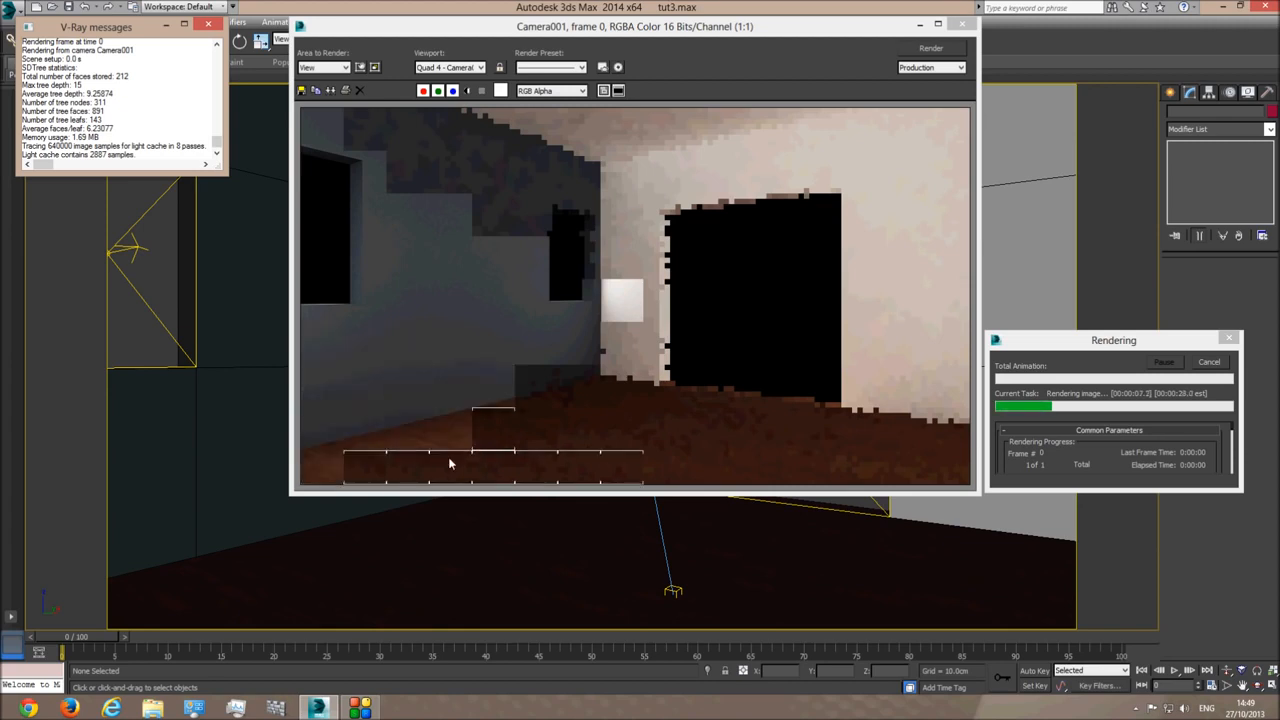
pyautogui.scroll(1, 461, 456)
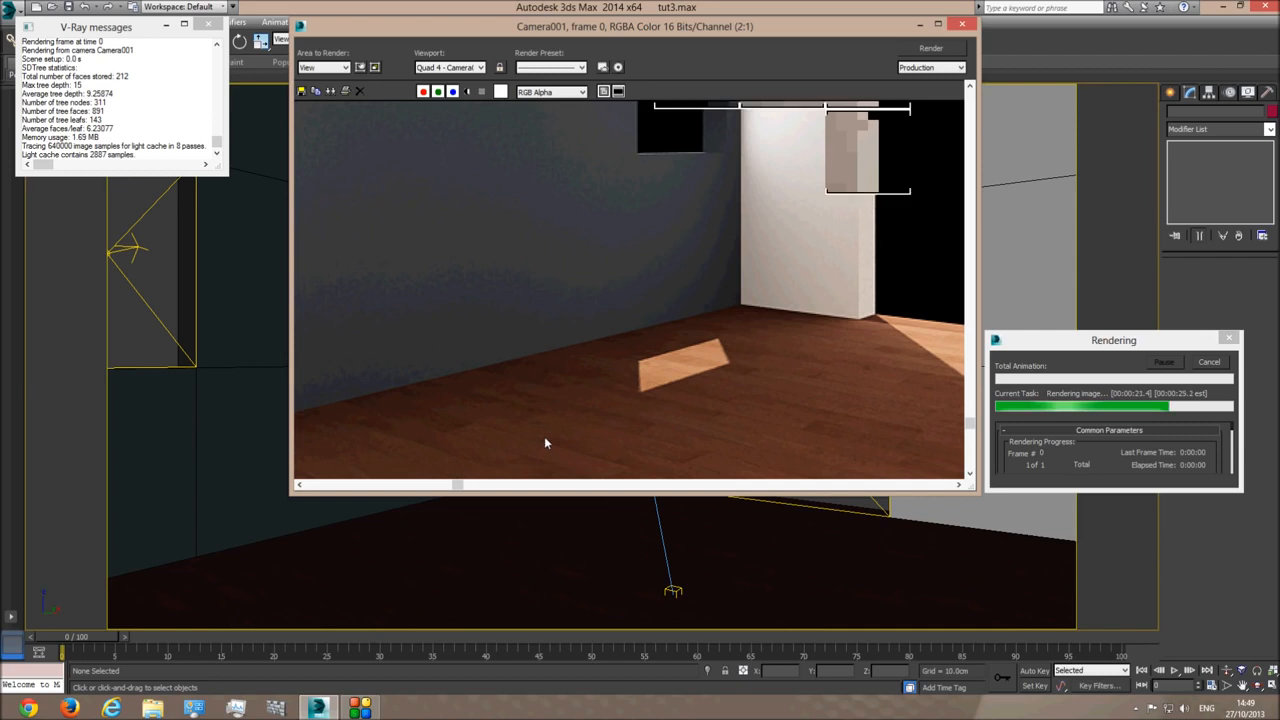
pyautogui.click(608, 417)
pyautogui.scroll(-1, 609, 415)
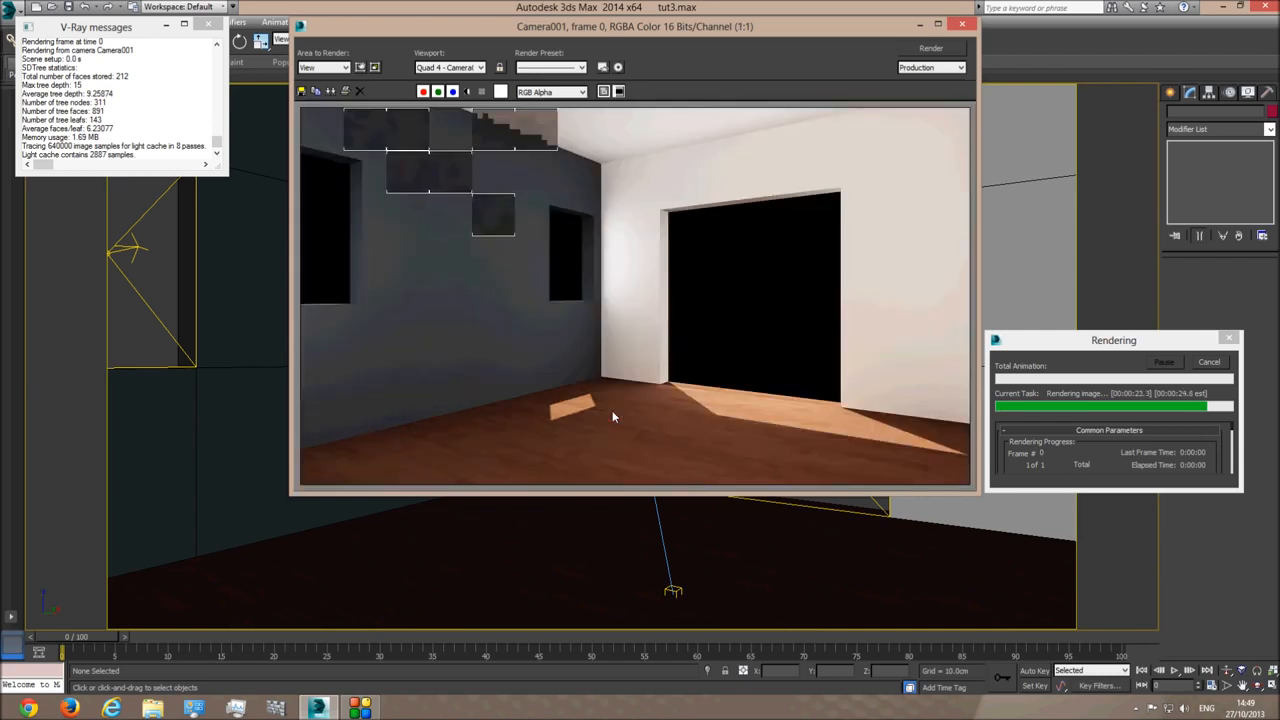
pyautogui.click(584, 458)
pyautogui.scroll(1, 588, 454)
pyautogui.scroll(-1, 589, 454)
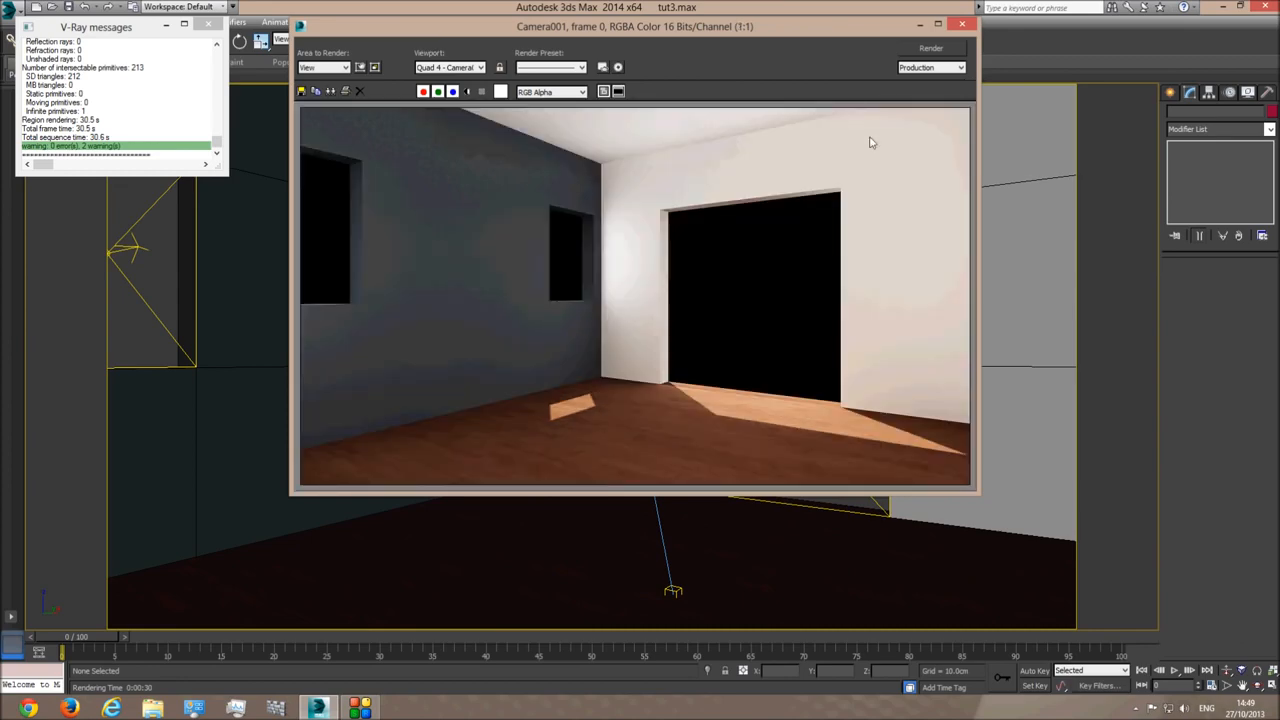
pyautogui.click(962, 23)
# - Preview the wenge floor texture image stored on the desktop and open it in Photoshop
pyautogui.click(1223, 6)
pyautogui.doubleClick(1190, 646)
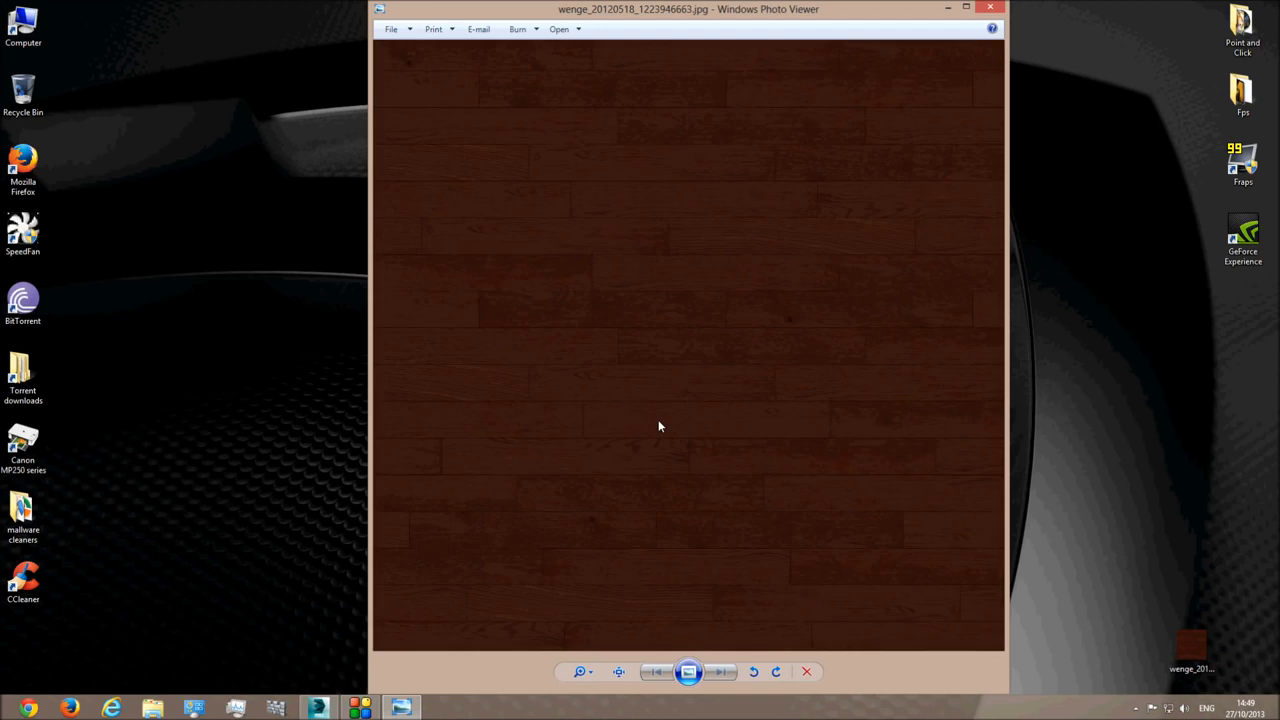
pyautogui.click(993, 7)
pyautogui.moveTo(1190, 648); pyautogui.dragTo(481, 100)
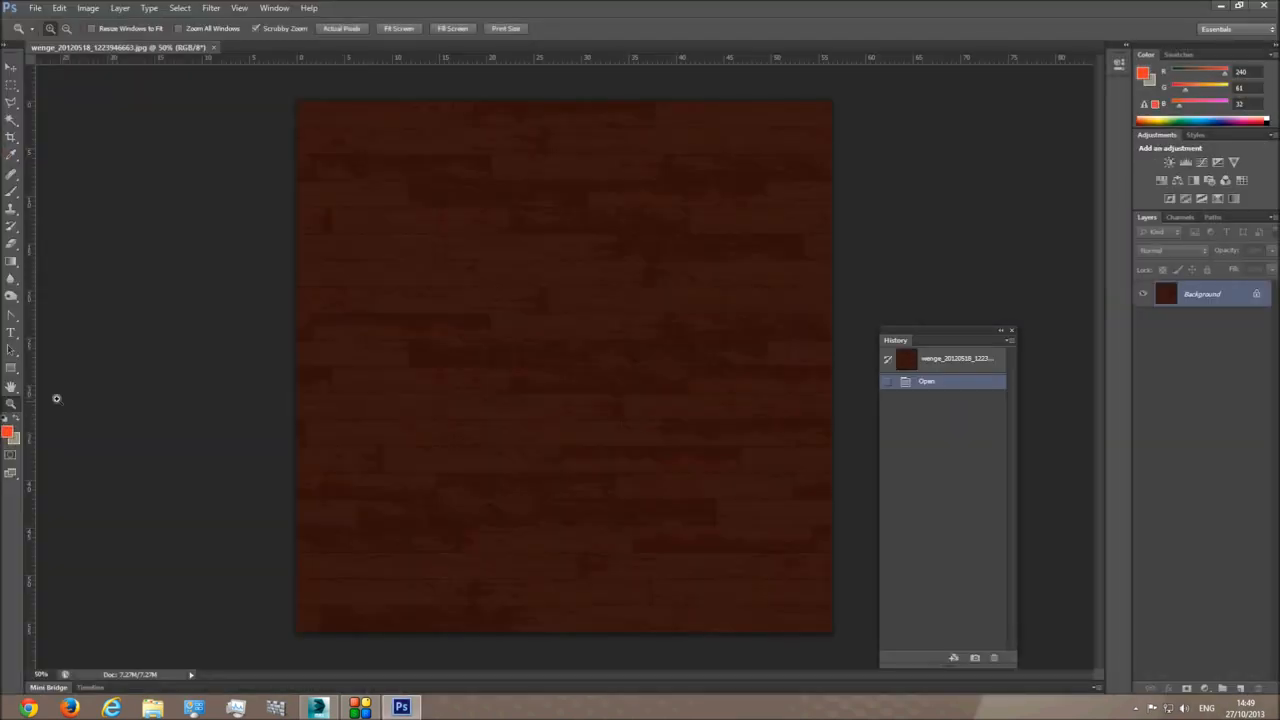
pyautogui.click(506, 331)
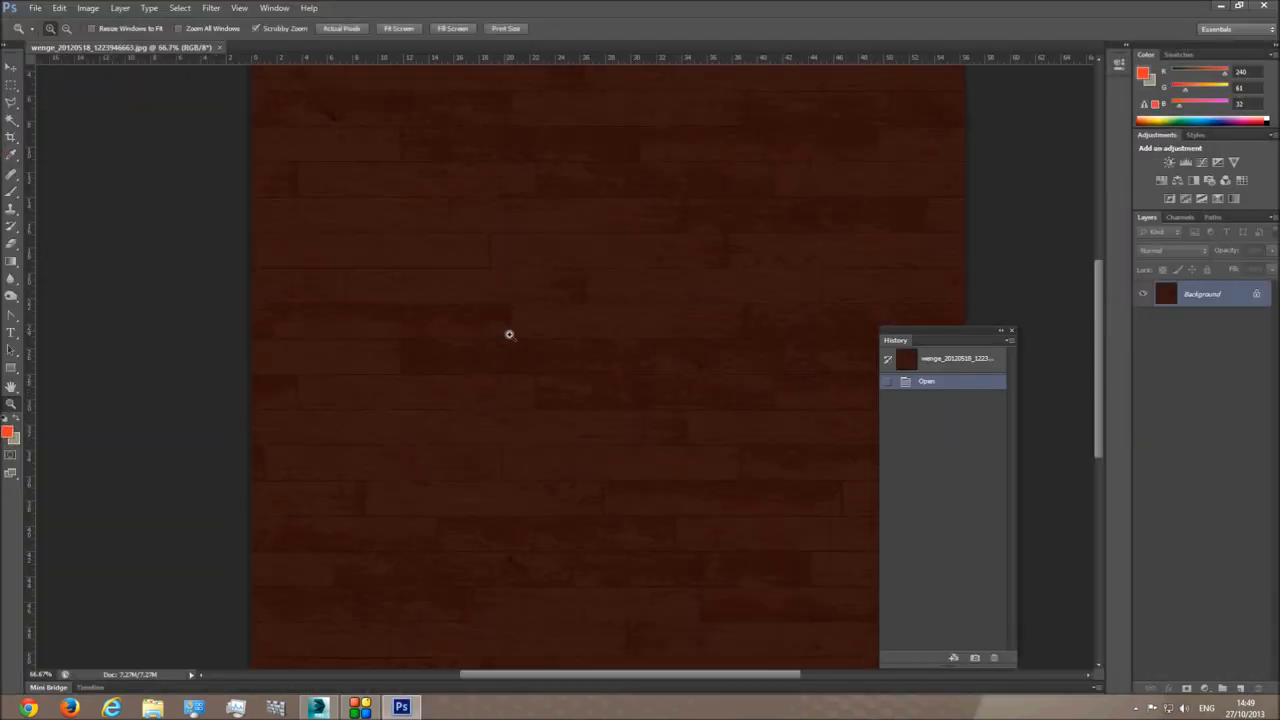
# - Convert the wenge texture to greyscale with a Black & White adjustment
pyautogui.click(88, 8)
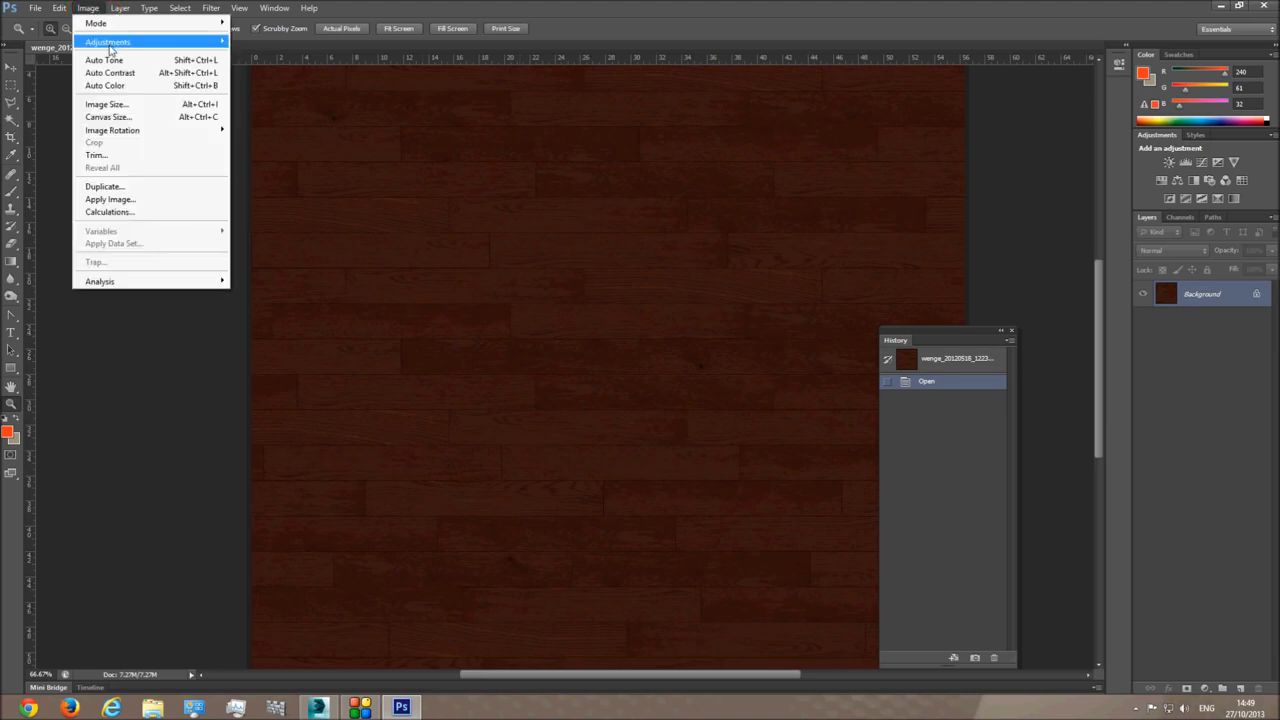
pyautogui.moveTo(183, 46)
pyautogui.click(287, 143)
pyautogui.click(736, 147)
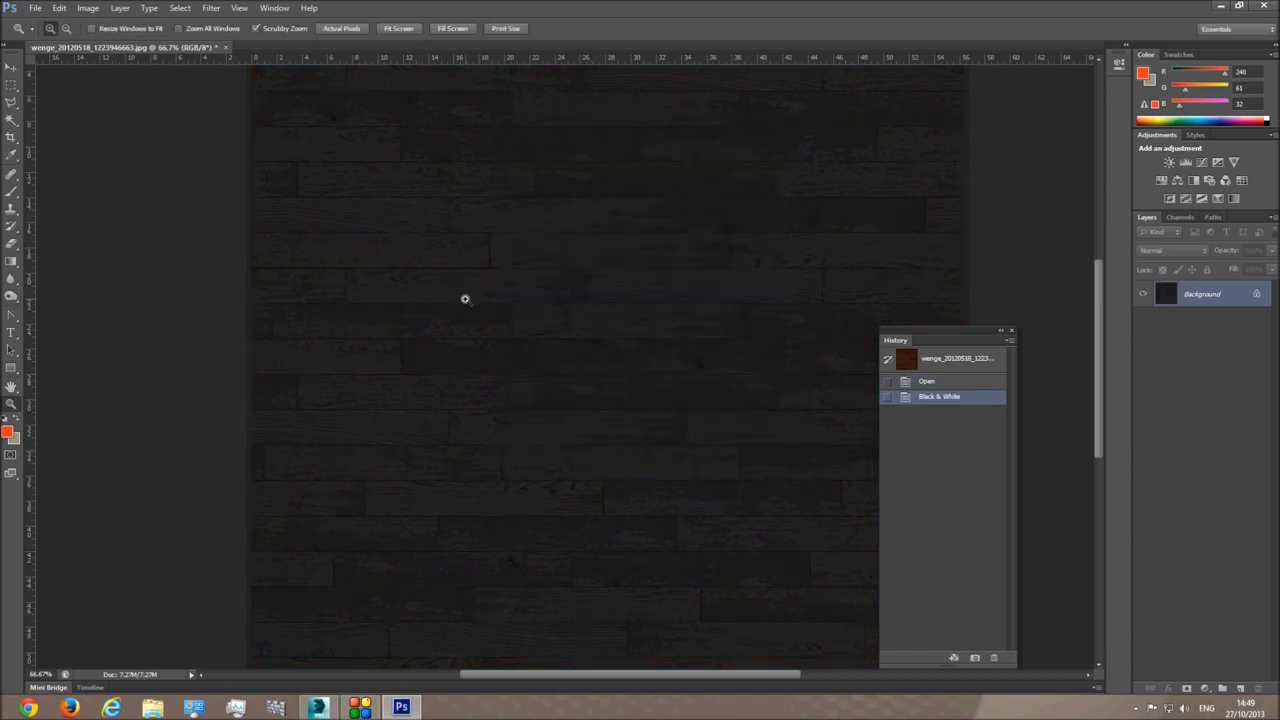
pyautogui.click(90, 8)
pyautogui.moveTo(107, 41)
pyautogui.click(300, 66)
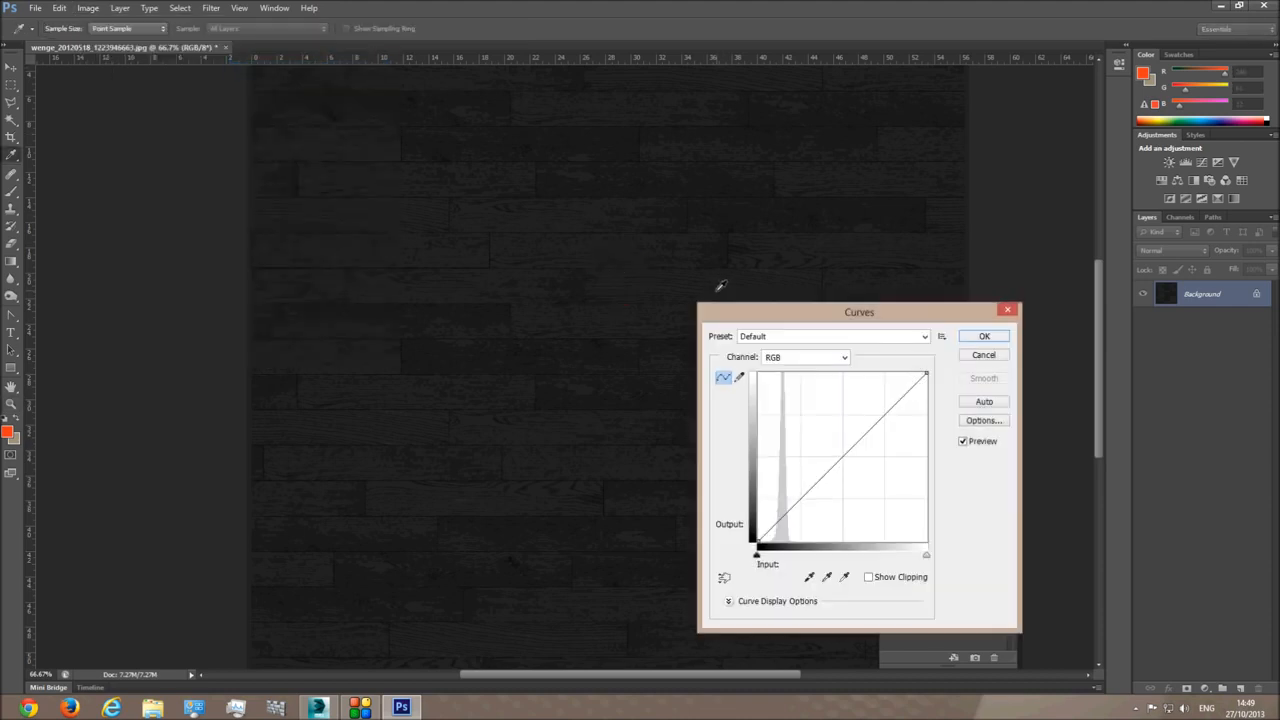
pyautogui.click(810, 336)
pyautogui.click(809, 482)
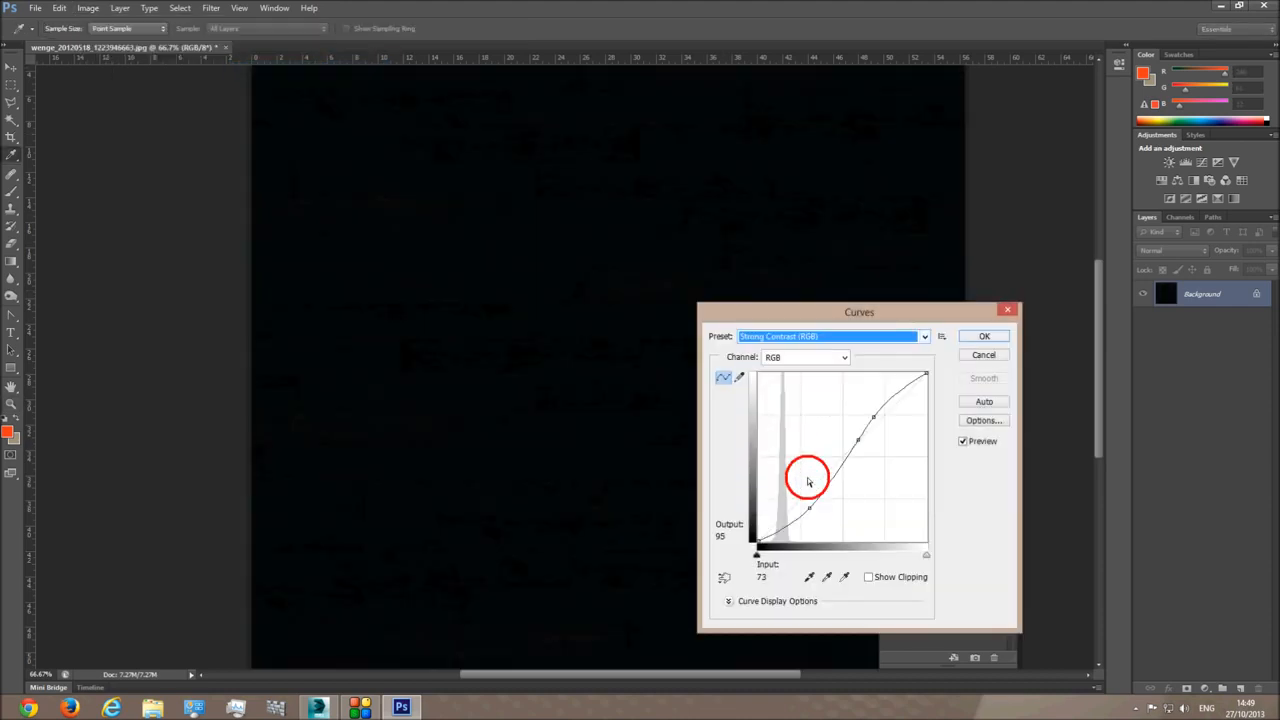
pyautogui.click(980, 354)
# - Raise the greyscale texture's brightness to the maximum with a Brightness/Contrast adjustment
pyautogui.click(88, 7)
pyautogui.moveTo(107, 41)
pyautogui.click(258, 44)
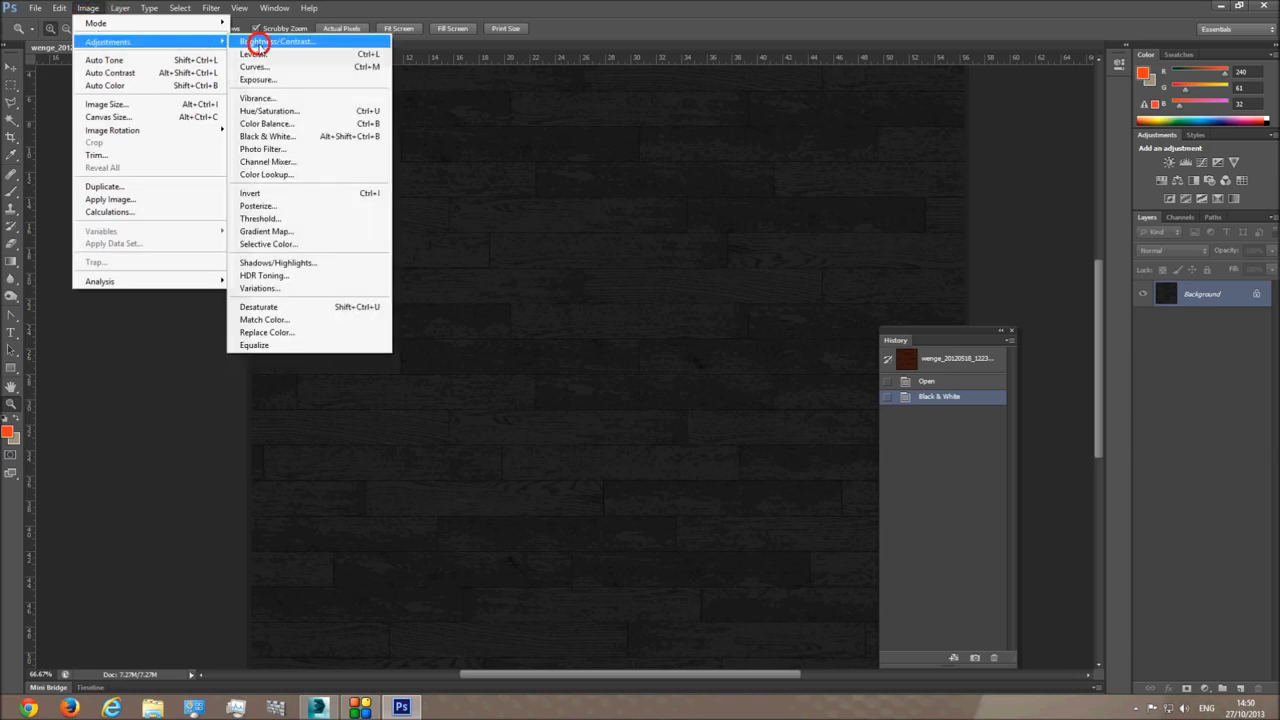
pyautogui.moveTo(797, 402); pyautogui.dragTo(957, 400)
pyautogui.click(903, 385)
# - Apply a second Brightness/Contrast adjustment to the texture with brightness 103 and contrast 100
pyautogui.click(88, 7)
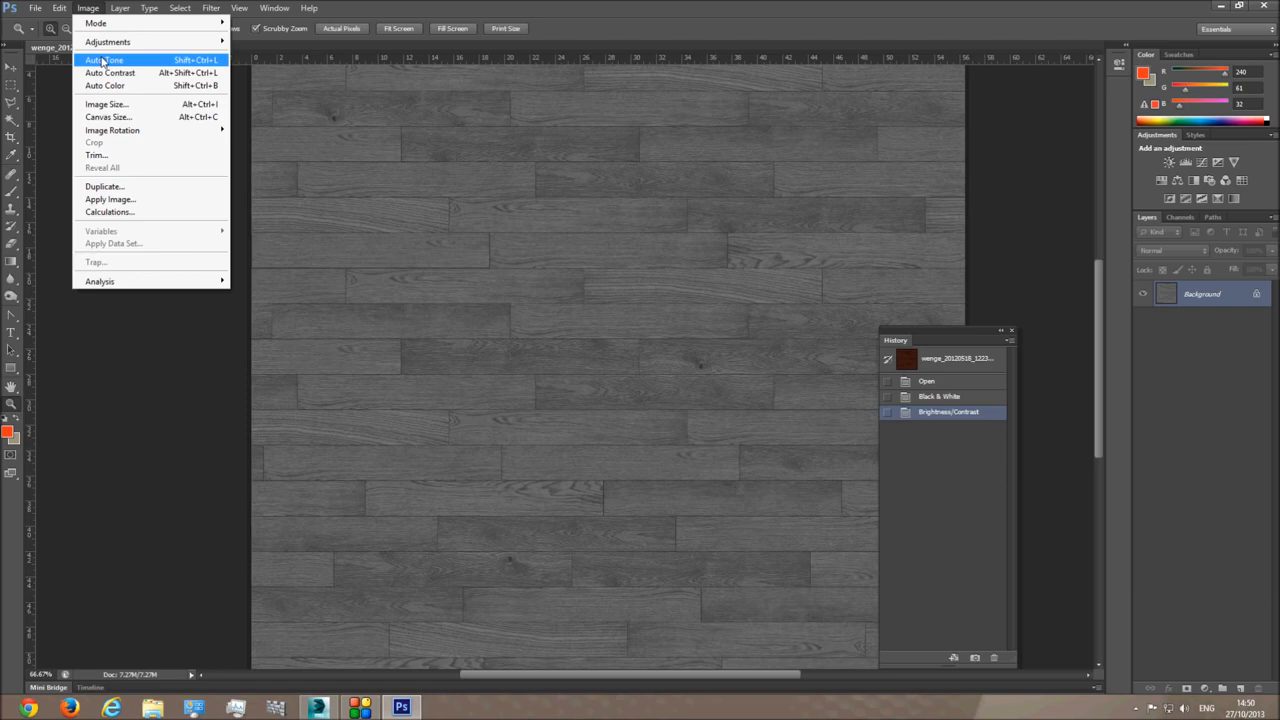
pyautogui.moveTo(107, 42)
pyautogui.click(300, 44)
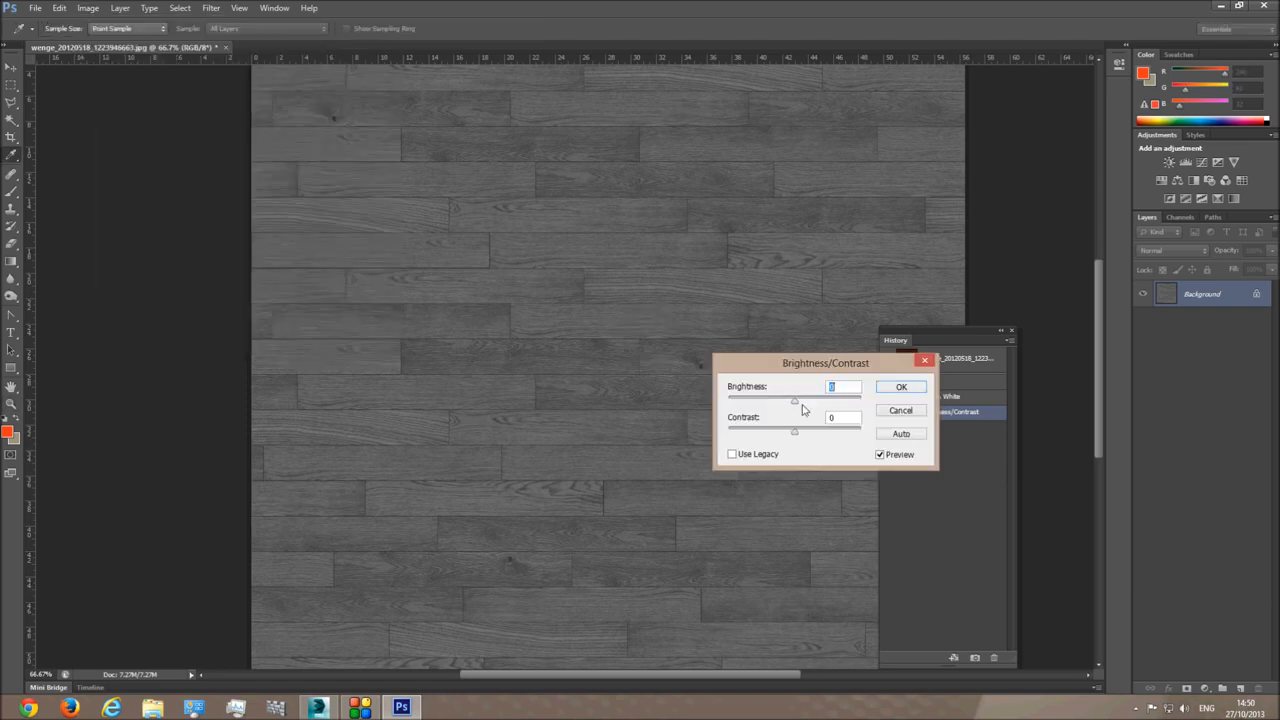
pyautogui.moveTo(794, 431); pyautogui.dragTo(1036, 435)
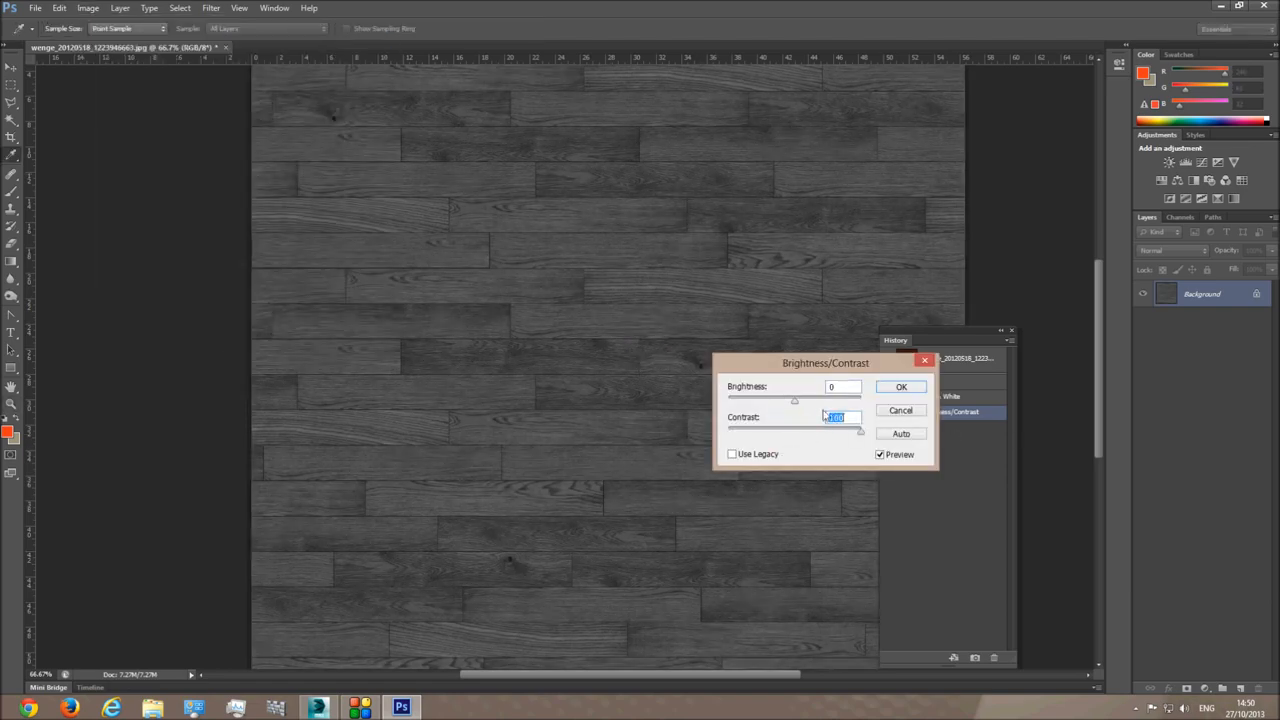
pyautogui.moveTo(795, 400); pyautogui.dragTo(841, 405)
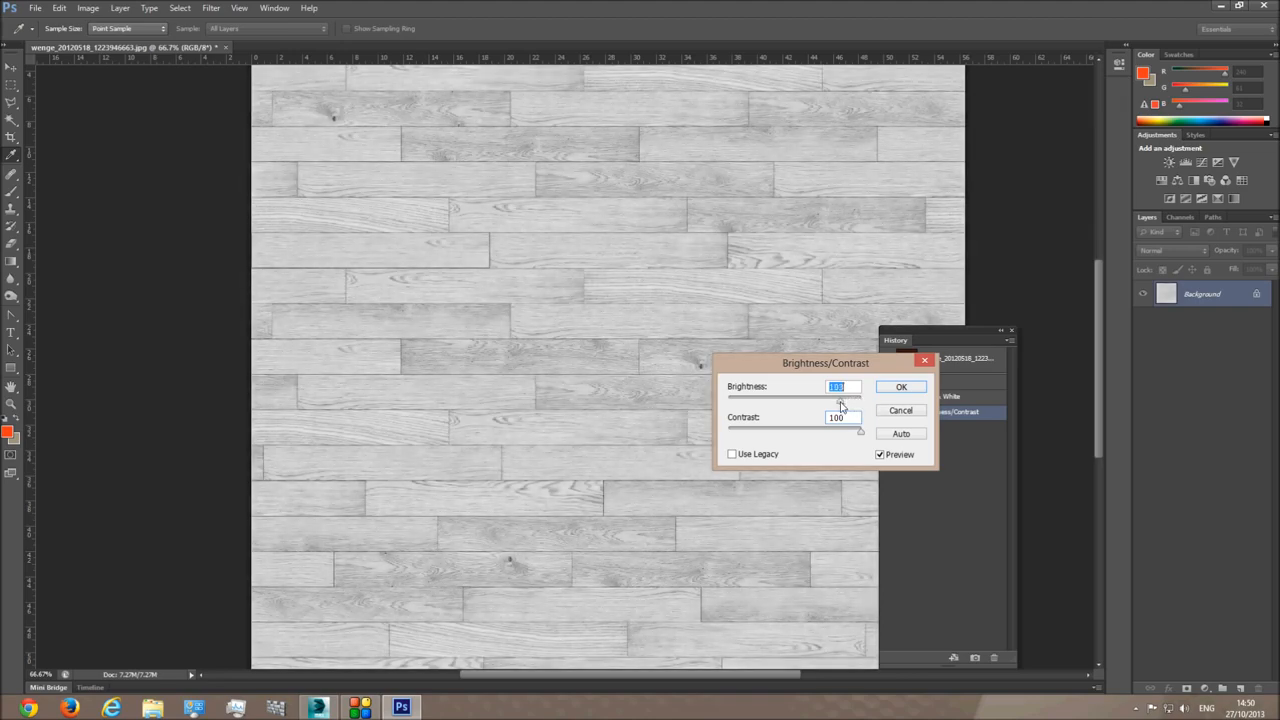
pyautogui.click(900, 387)
# - Examine the plank seams and wood grain of the grey texture at several magnifications
pyautogui.press('z')
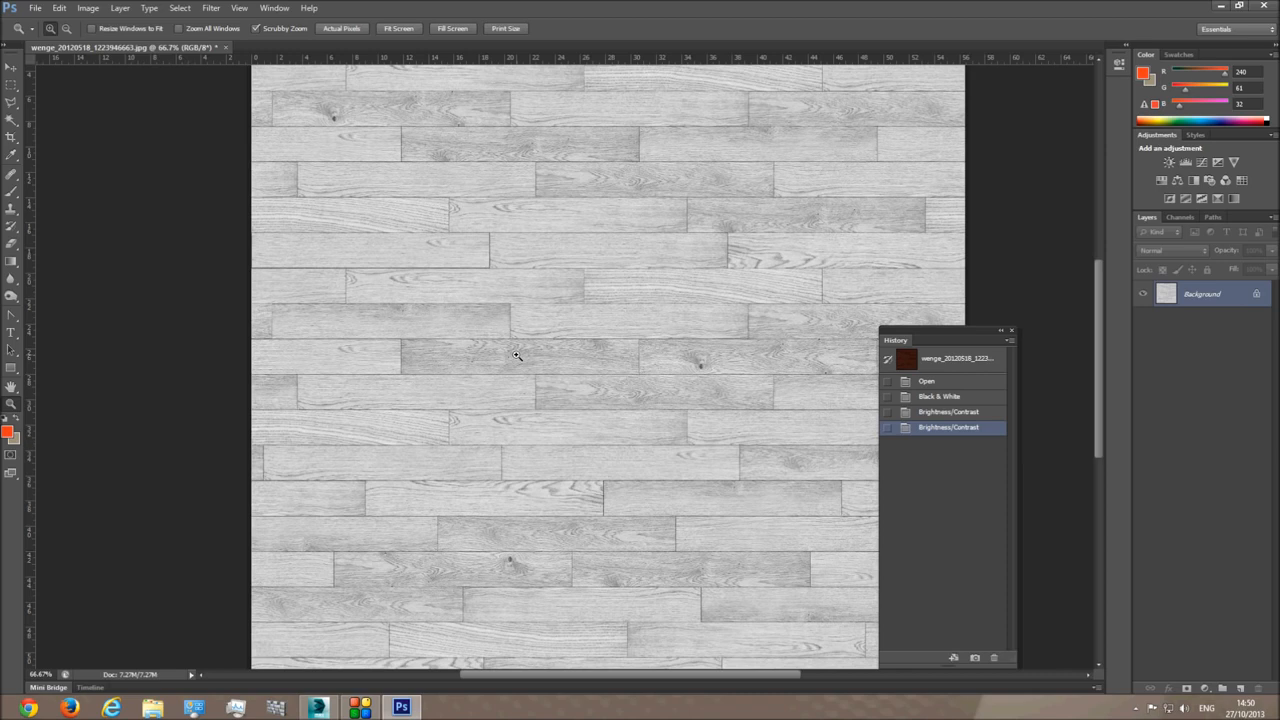
pyautogui.scroll(5, 437, 305)
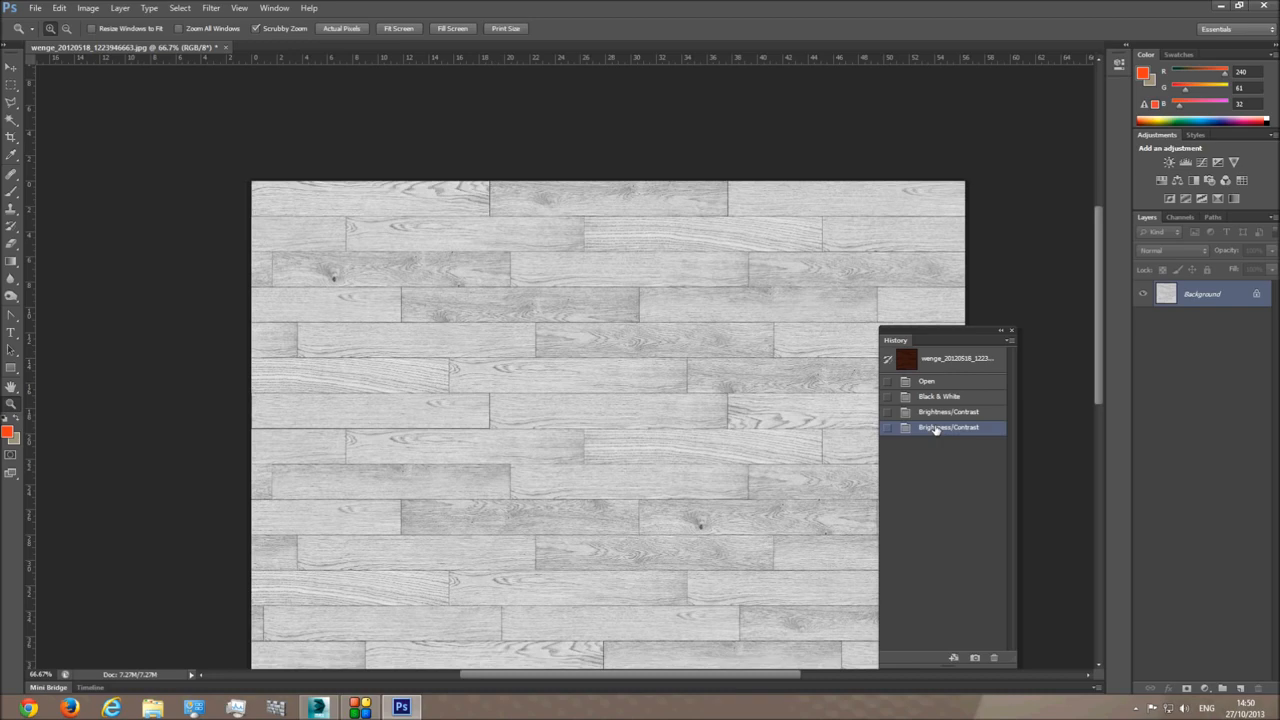
pyautogui.click(542, 344)
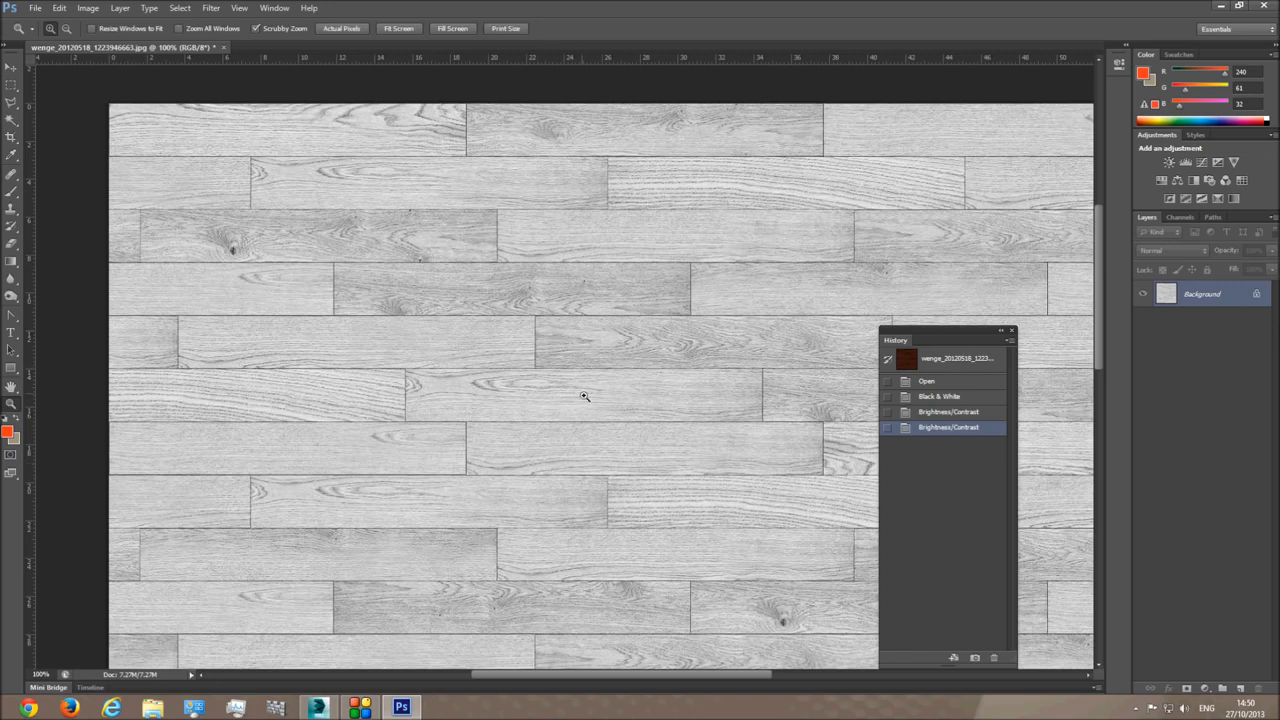
pyautogui.click(680, 310)
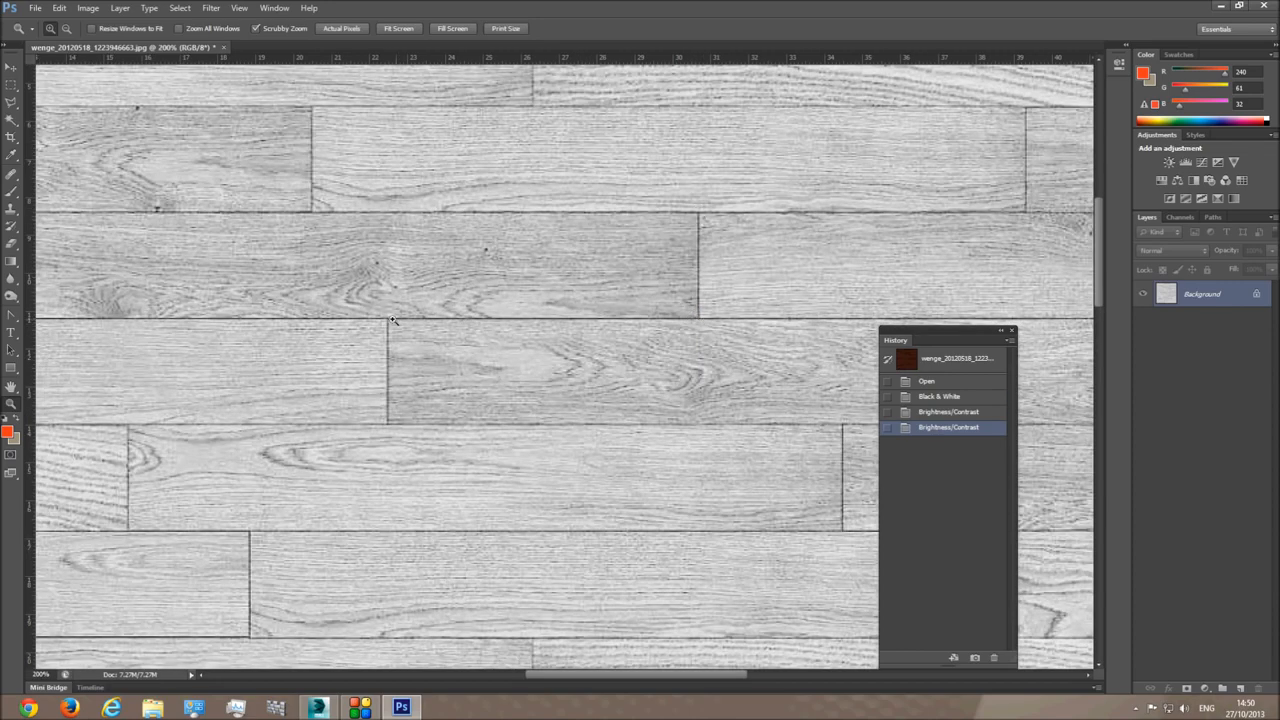
pyautogui.keyDown('alt'); pyautogui.click(558, 333); pyautogui.keyUp('alt')
pyautogui.keyDown('alt'); pyautogui.click(558, 333); pyautogui.keyUp('alt')
pyautogui.scroll(-2, 570, 391)
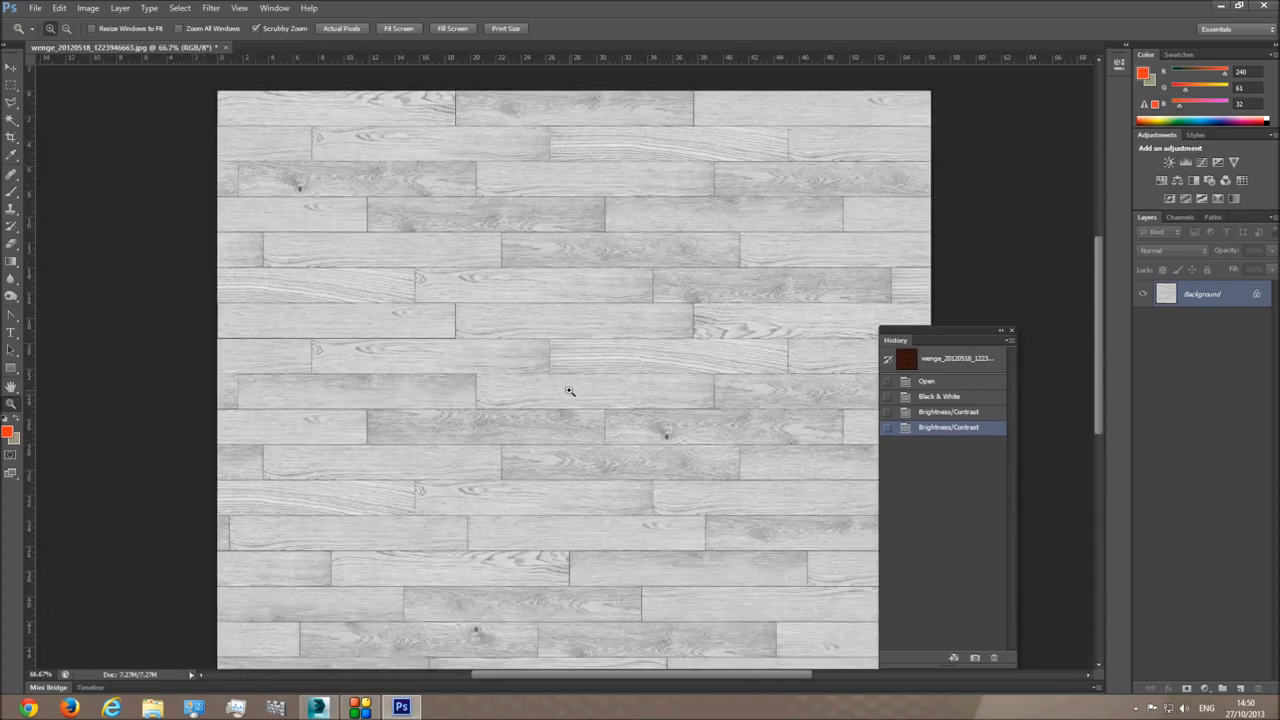
pyautogui.click(612, 374)
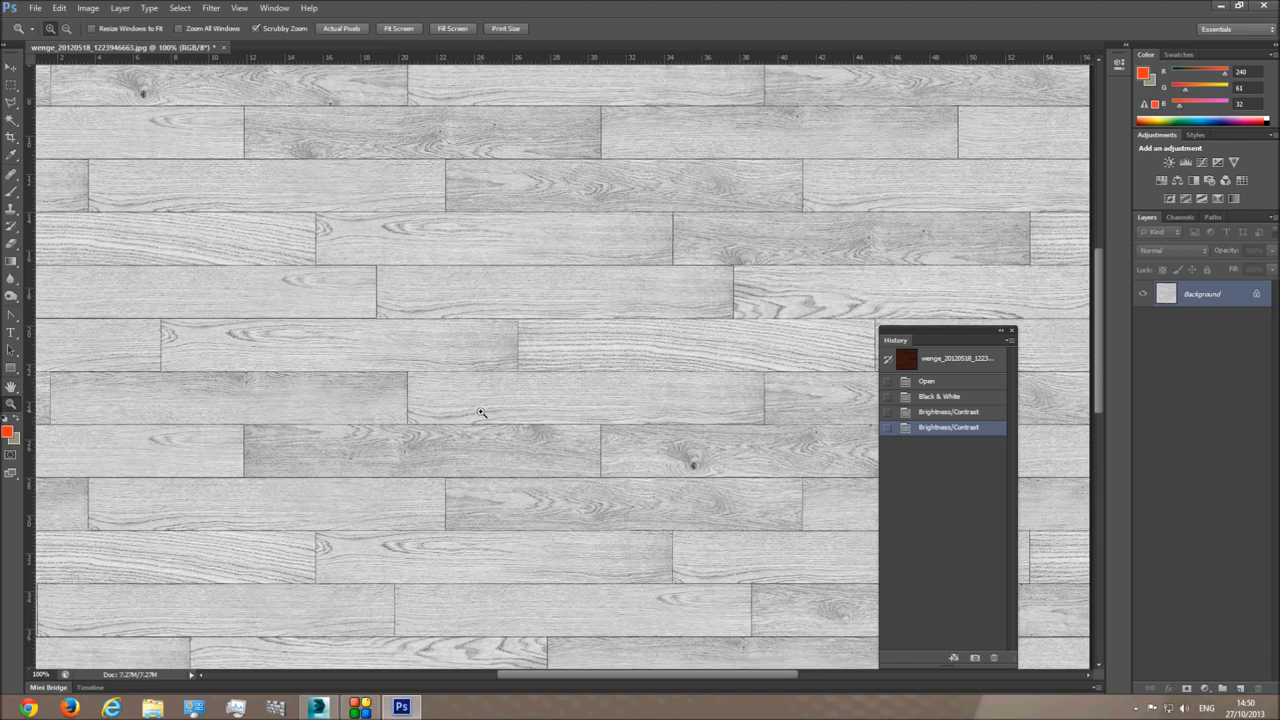
# - Apply another Brightness/Contrast adjustment to the texture with brightness 30 and contrast -50, and view the whole image
pyautogui.click(88, 8)
pyautogui.moveTo(107, 42)
pyautogui.click(273, 44)
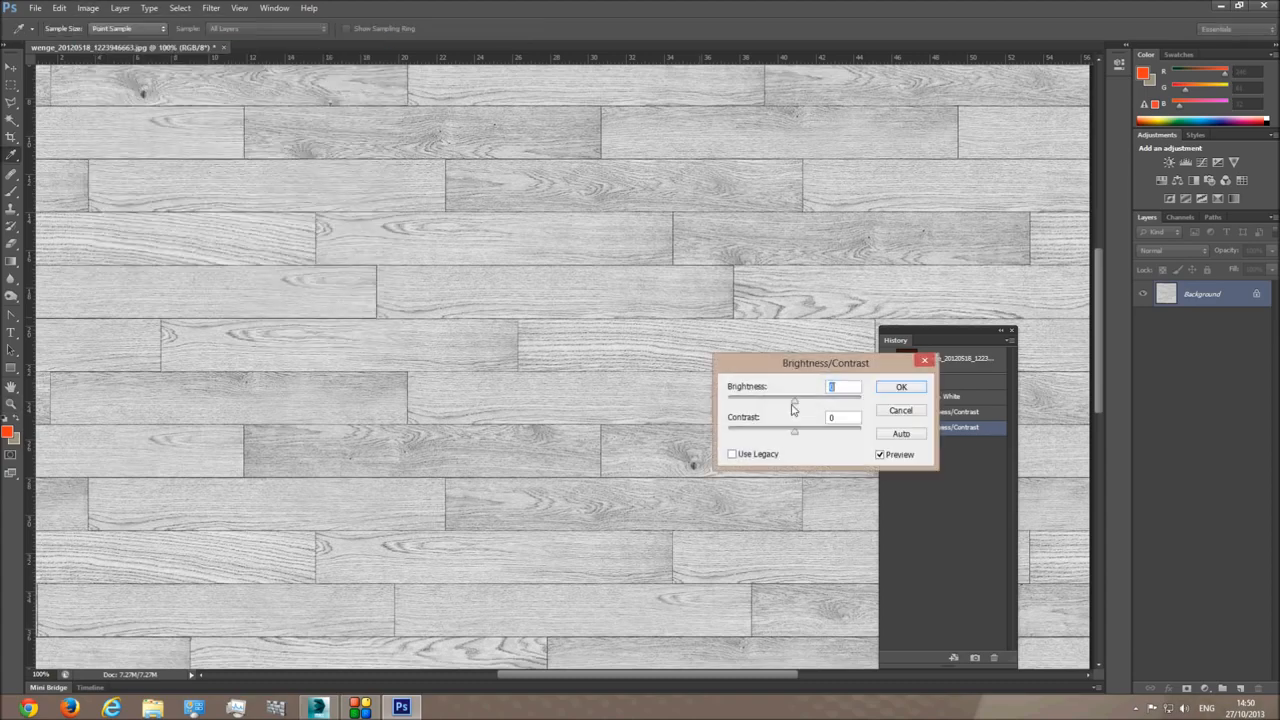
pyautogui.moveTo(794, 400); pyautogui.dragTo(710, 437)
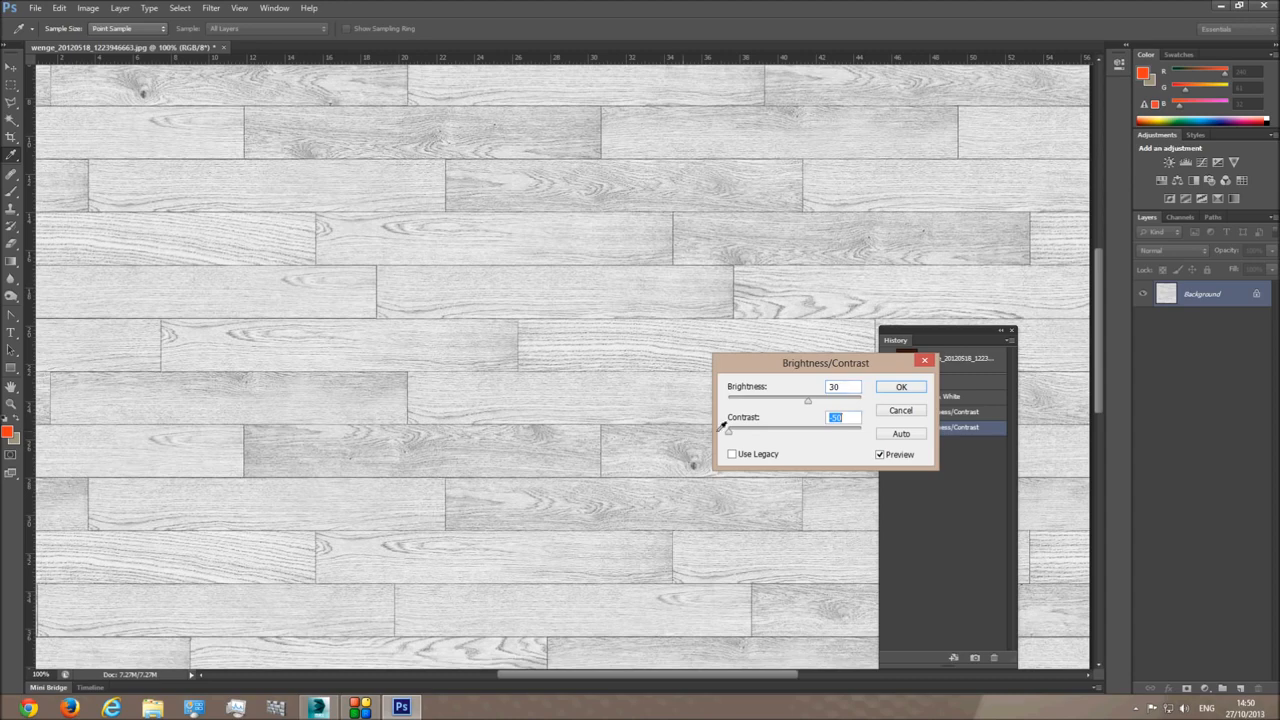
pyautogui.click(901, 387)
pyautogui.press('z')
pyautogui.keyDown('alt'); pyautogui.click(625, 426); pyautogui.keyUp('alt')
pyautogui.keyDown('alt'); pyautogui.click(625, 426); pyautogui.keyUp('alt')
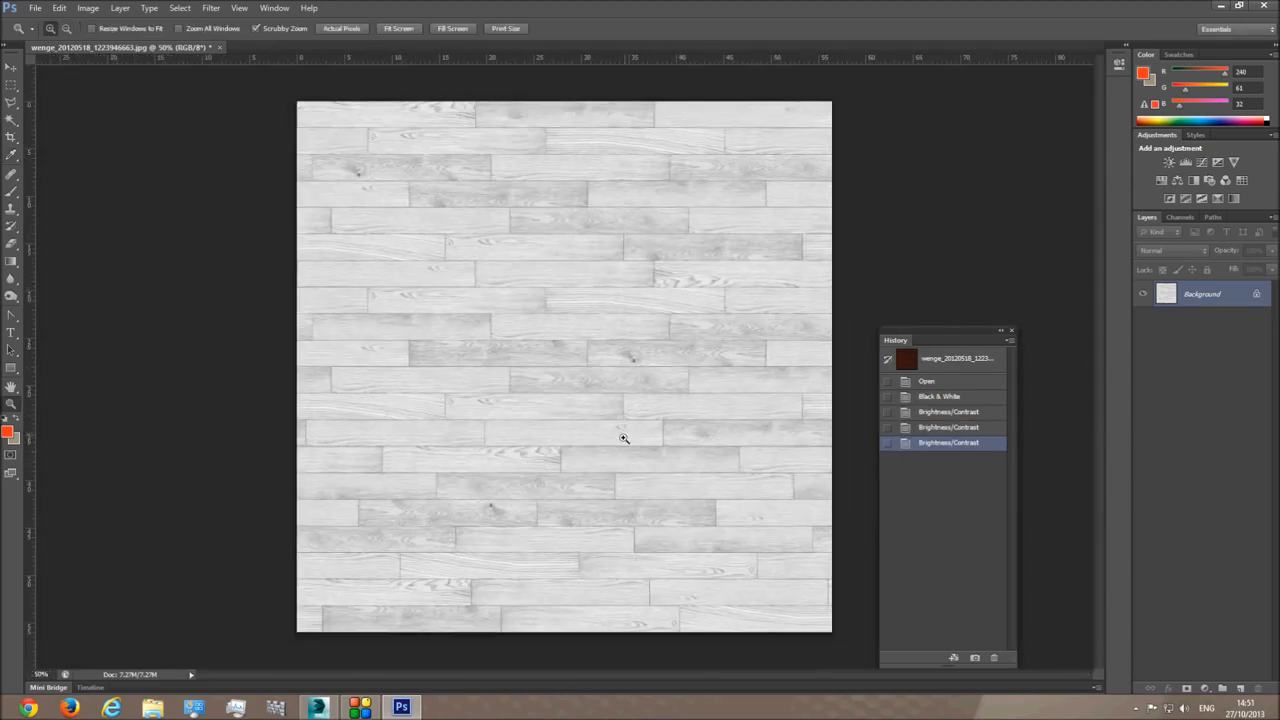
# - Apply a Curves adjustment to the grey plank texture using the Strong Contrast (RGB) preset
pyautogui.click(609, 449)
pyautogui.hotkey('ctrl', 'm')
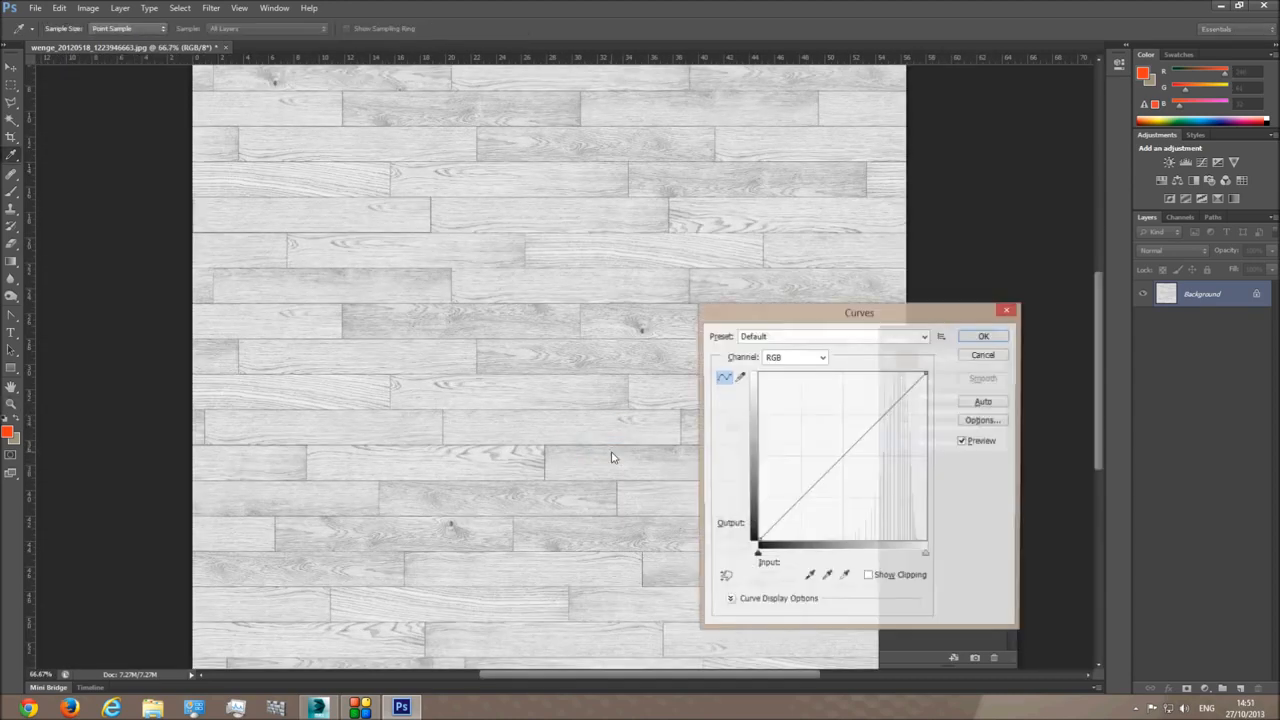
pyautogui.click(982, 355)
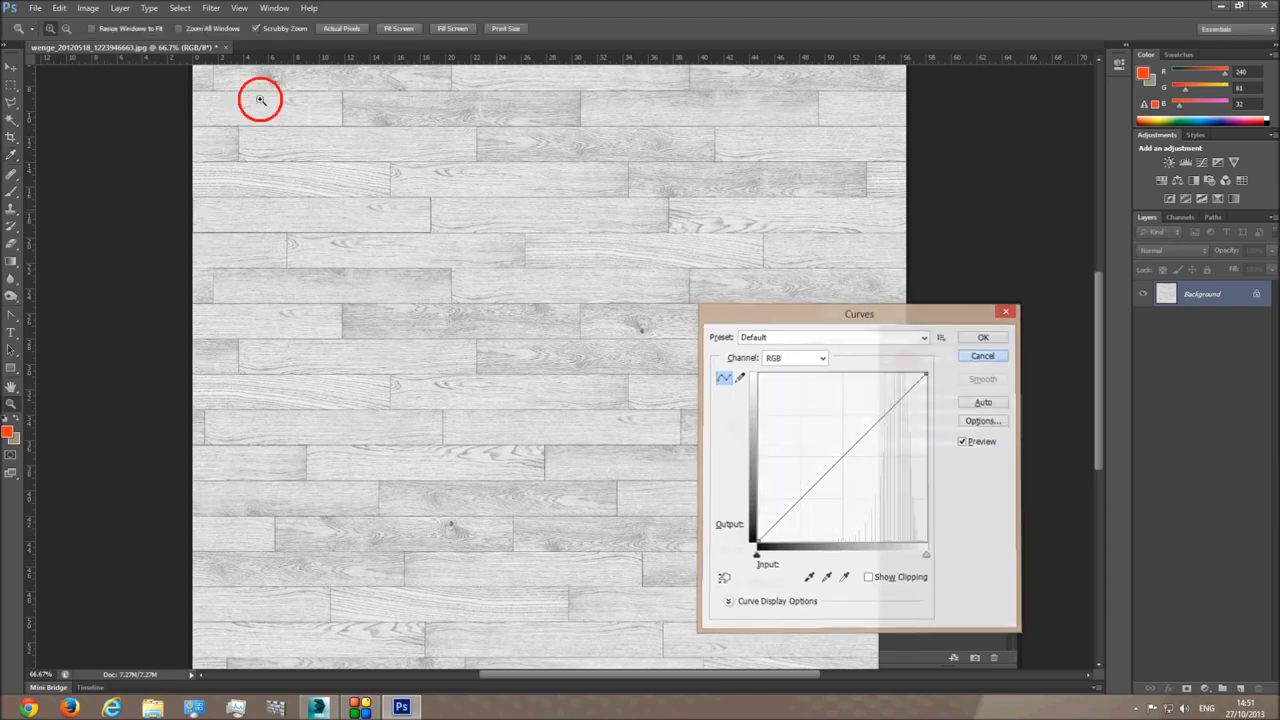
pyautogui.click(88, 8)
pyautogui.moveTo(100, 45)
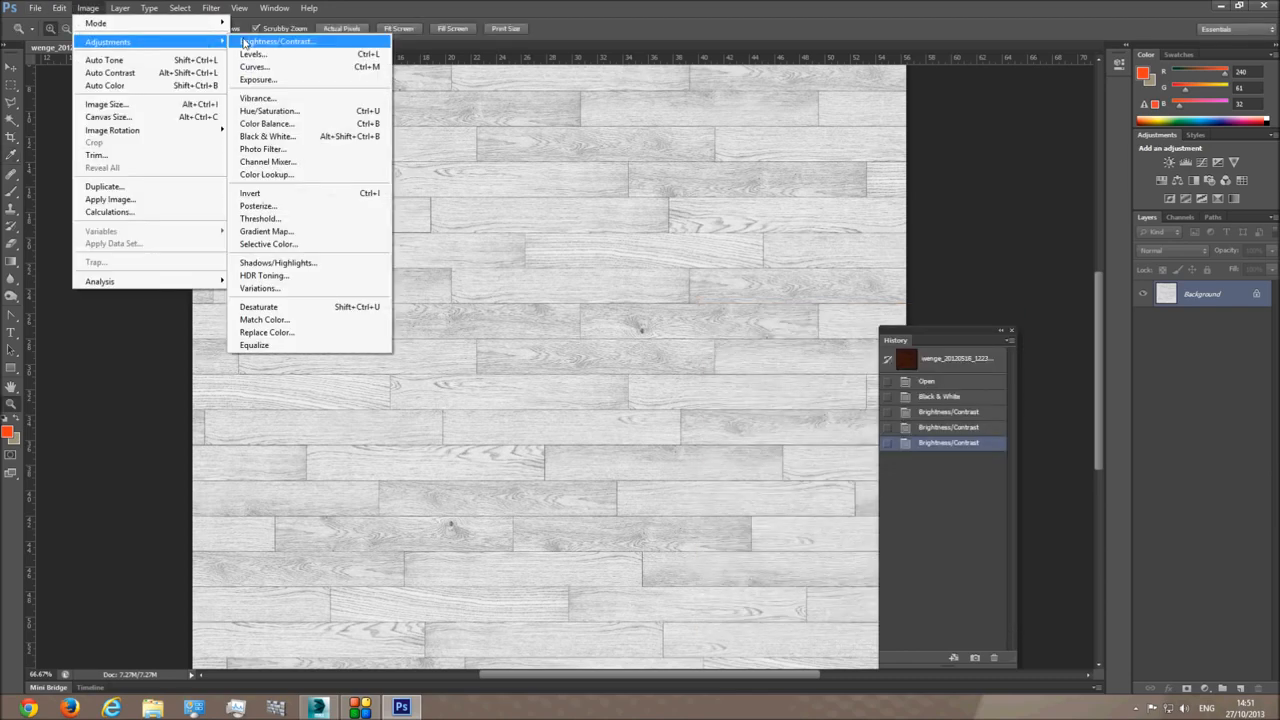
pyautogui.click(268, 67)
pyautogui.click(808, 336)
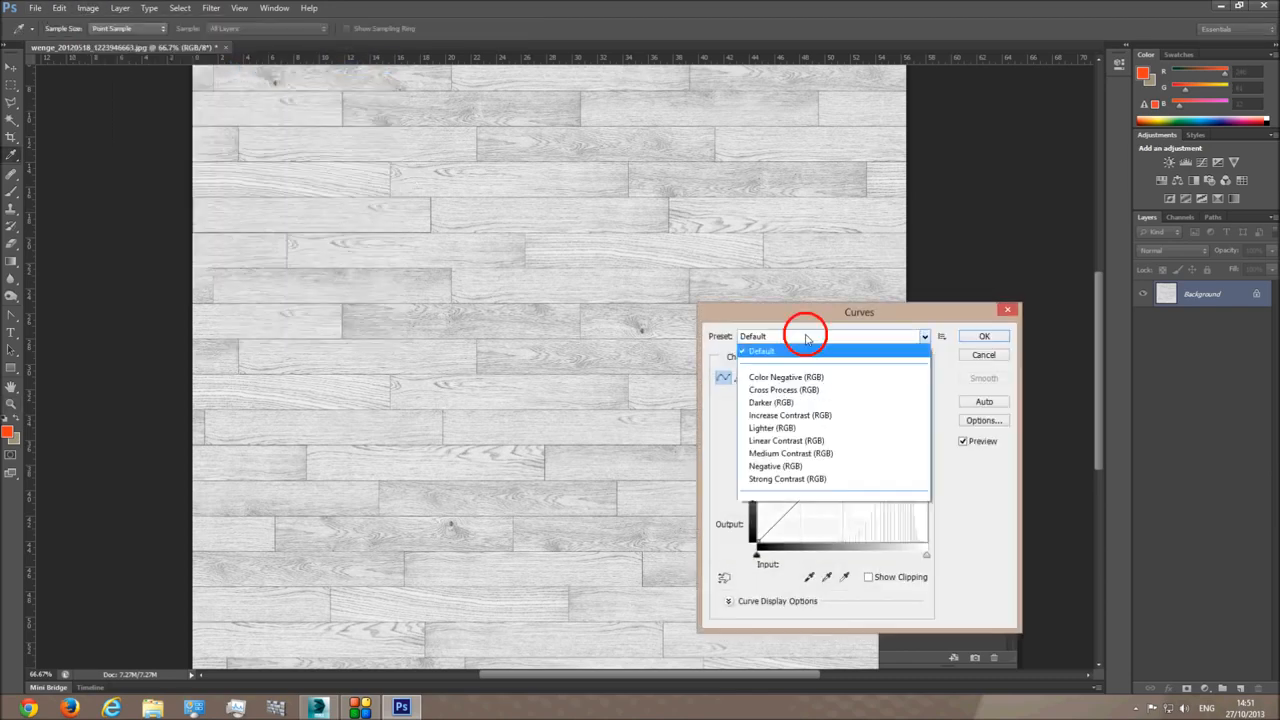
pyautogui.click(804, 479)
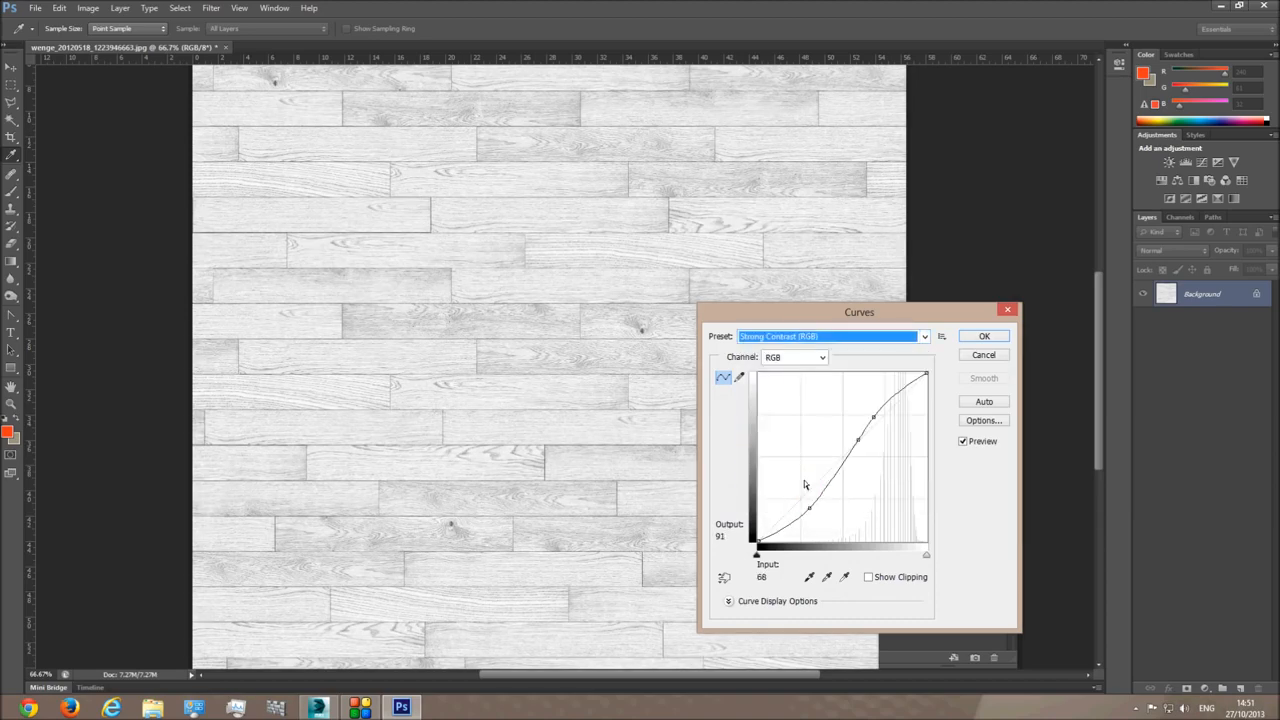
pyautogui.click(979, 339)
# - Raise the plank texture's contrast to the maximum with a Brightness/Contrast adjustment and check the seams and grain
pyautogui.click(610, 356)
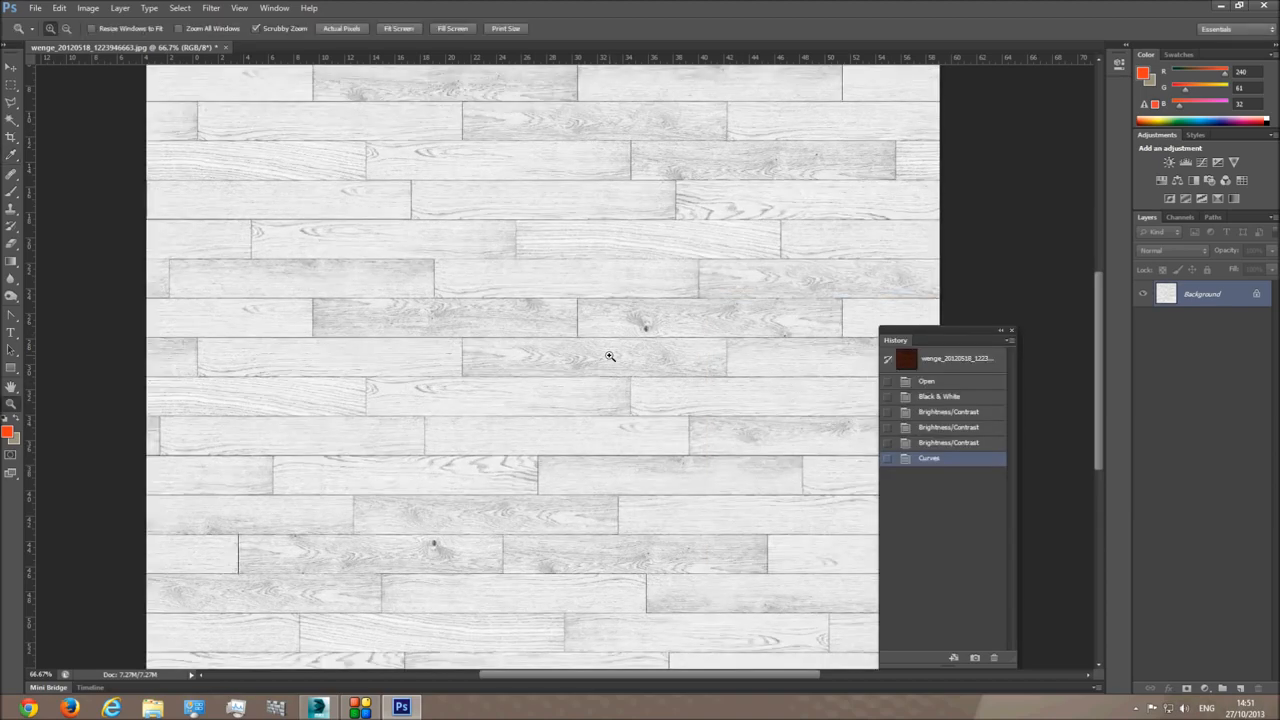
pyautogui.click(554, 356)
pyautogui.keyDown('alt'); pyautogui.click(530, 348); pyautogui.keyUp('alt')
pyautogui.keyDown('alt'); pyautogui.click(524, 340); pyautogui.keyUp('alt')
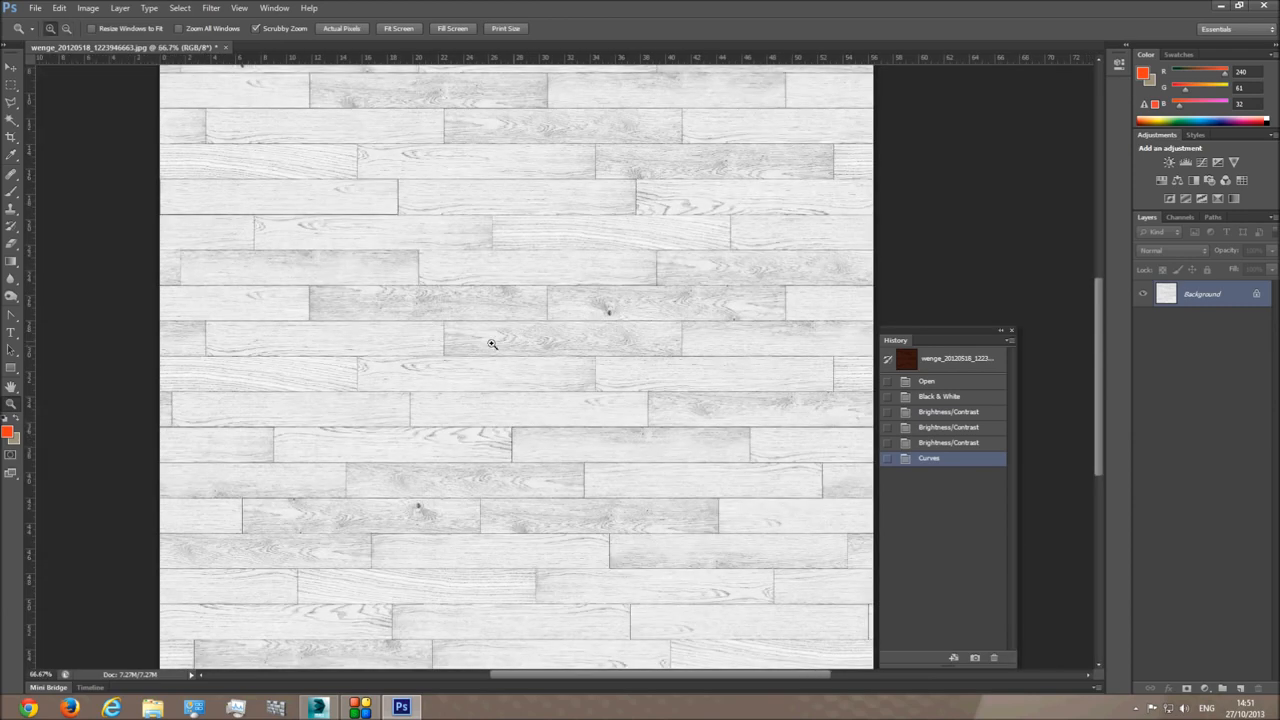
pyautogui.click(88, 8)
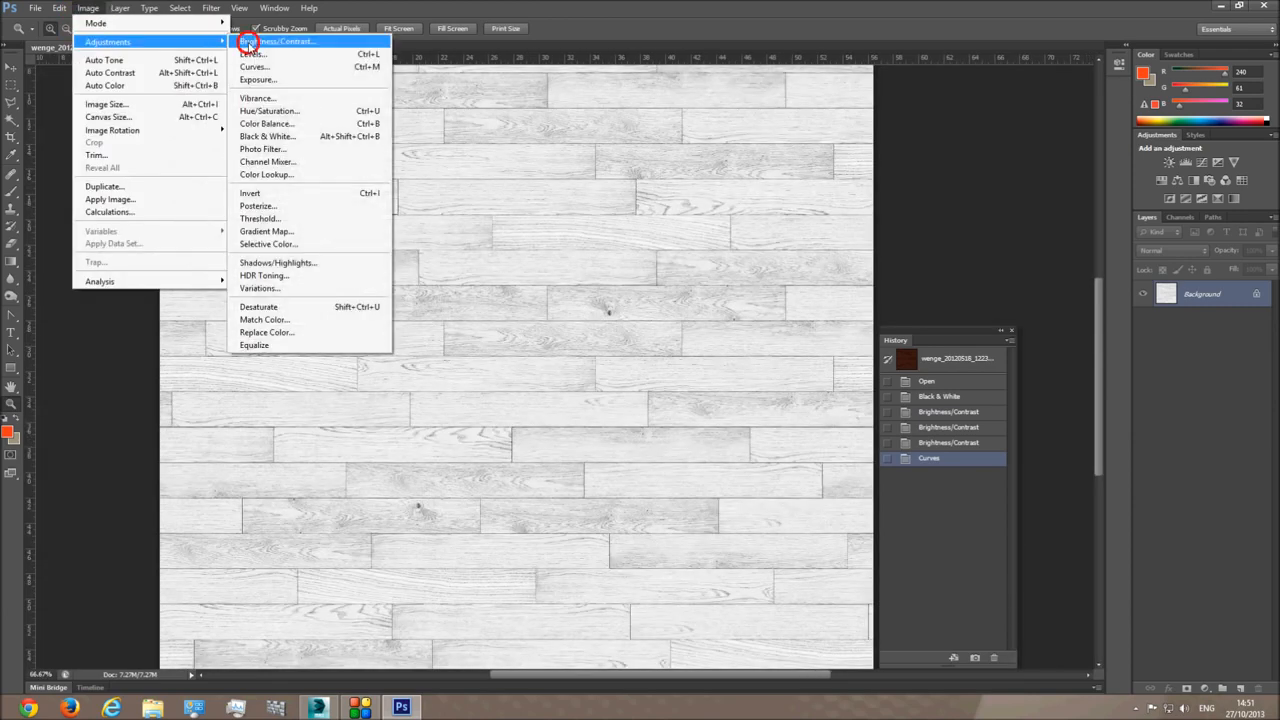
pyautogui.click(247, 42)
pyautogui.moveTo(797, 433); pyautogui.dragTo(860, 432)
pyautogui.click(898, 387)
pyautogui.click(486, 251)
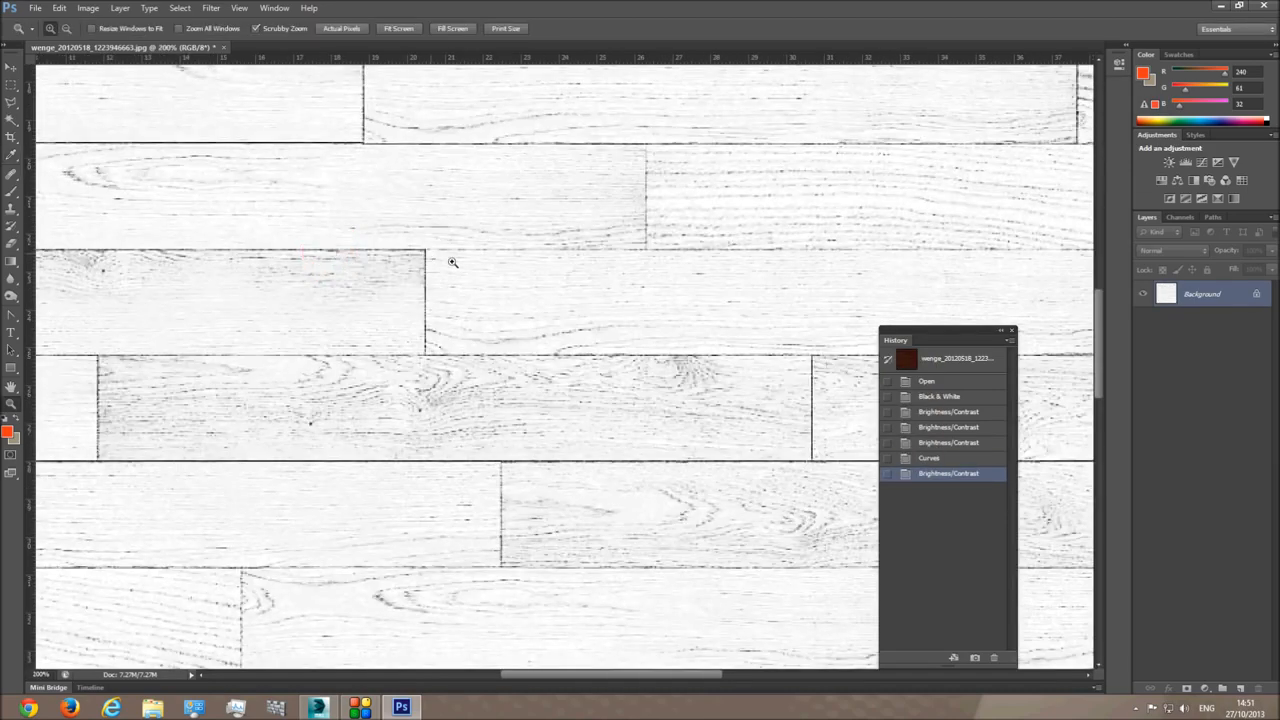
pyautogui.keyDown('alt'); pyautogui.click(606, 340); pyautogui.keyUp('alt')
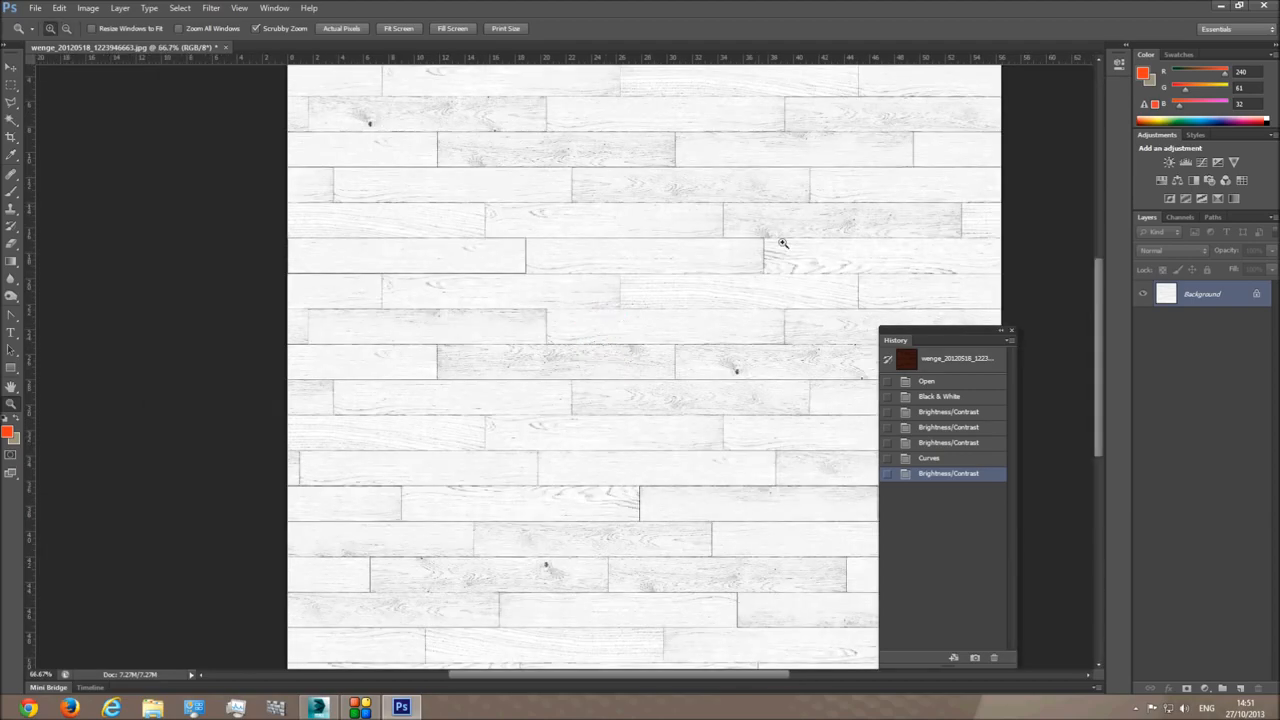
# - Examine the high-contrast plank texture up close and from a distance to judge how strong the plank seams are
pyautogui.click(578, 150)
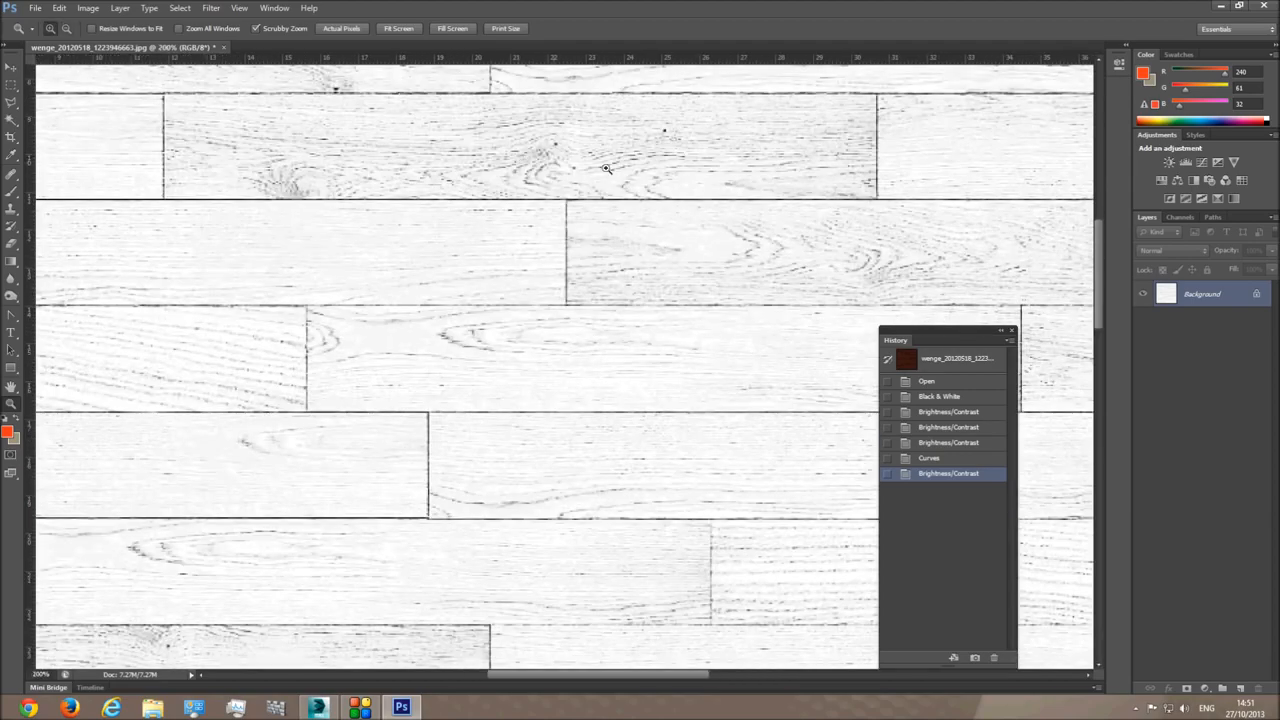
pyautogui.keyDown('alt'); pyautogui.click(899, 249); pyautogui.keyUp('alt')
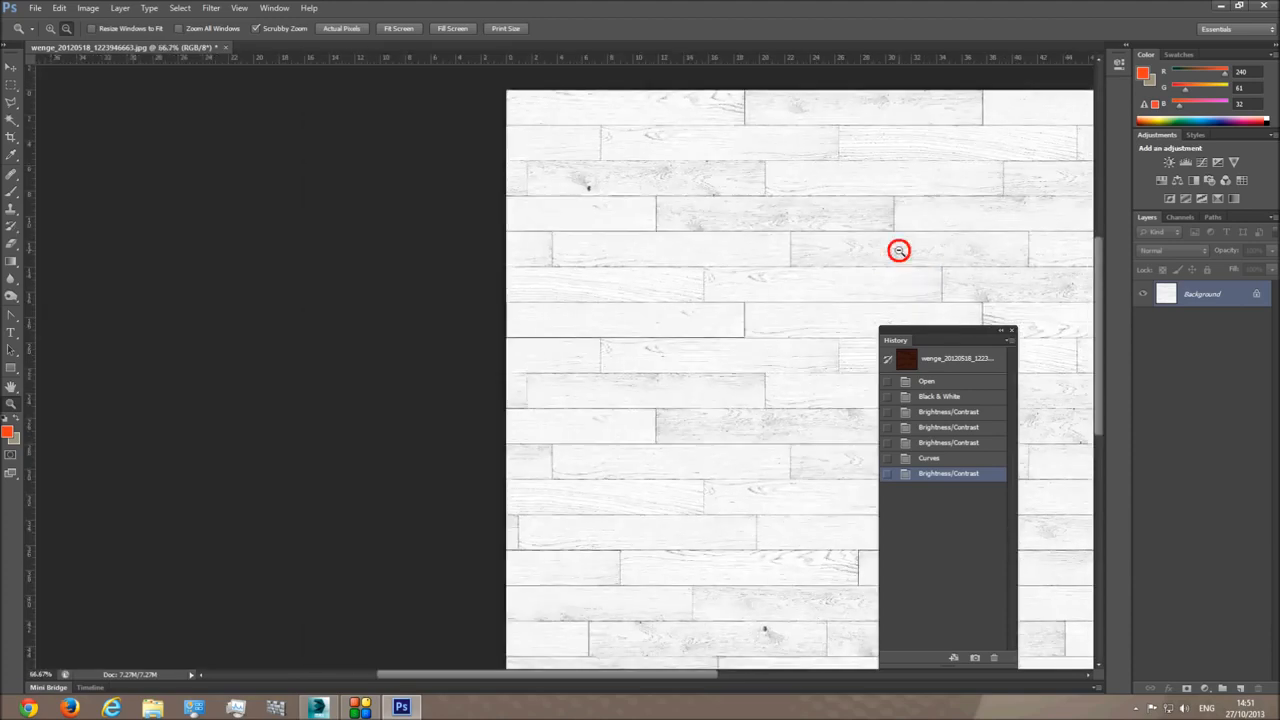
pyautogui.keyDown('alt'); pyautogui.click(899, 251); pyautogui.keyUp('alt')
pyautogui.click(571, 150)
pyautogui.click(569, 149)
pyautogui.click(428, 136)
pyautogui.keyDown('alt'); pyautogui.click(414, 177); pyautogui.keyUp('alt')
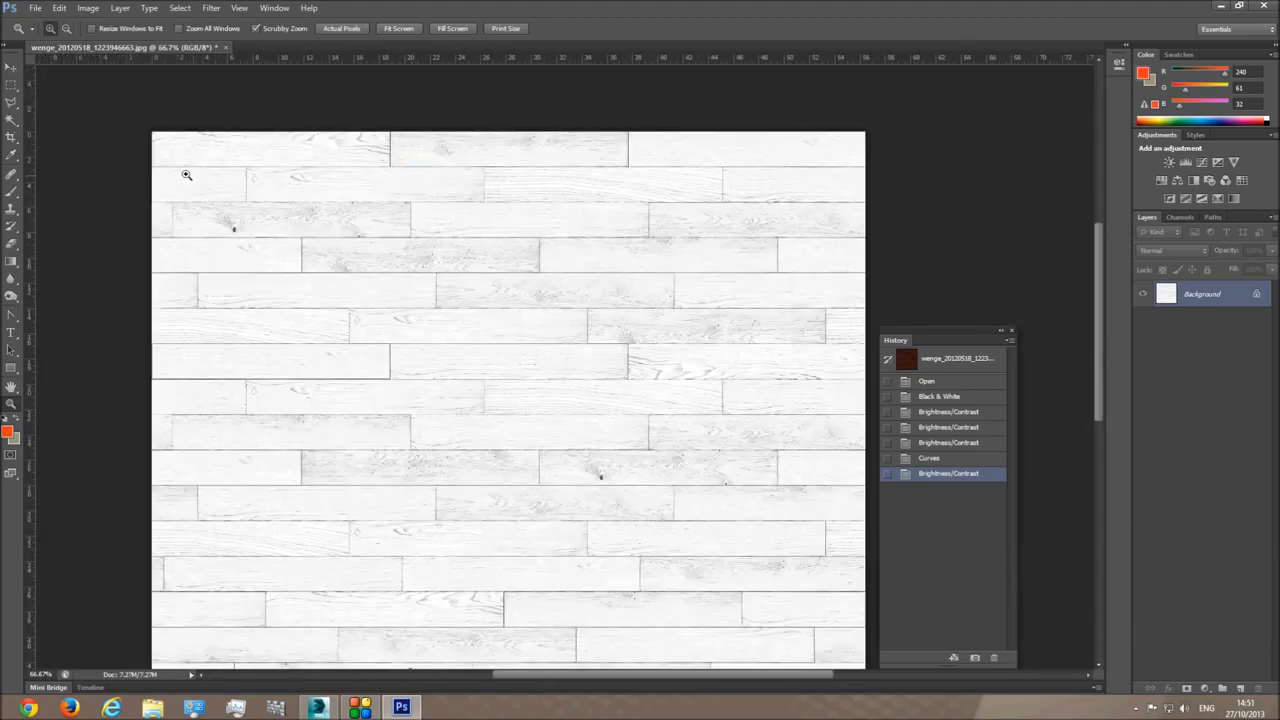
# - Activate the Brush tool and set the foreground colour to black
pyautogui.click(11, 193)
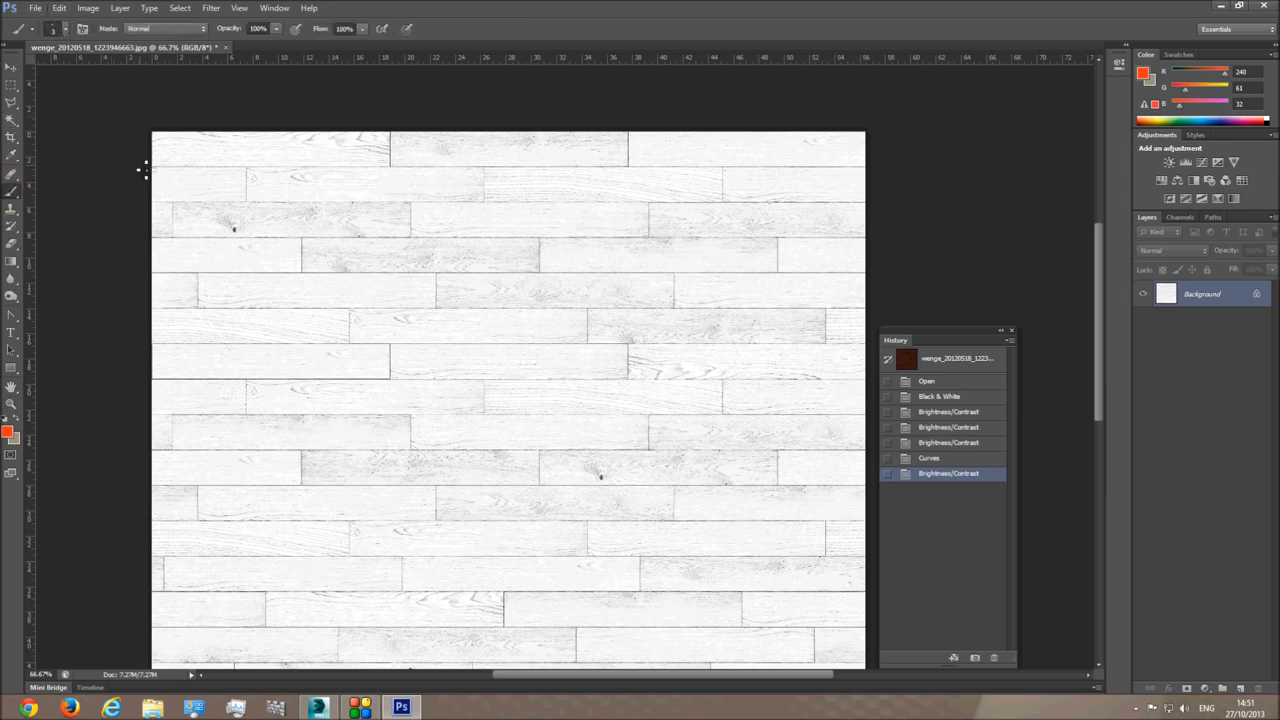
pyautogui.click(8, 432)
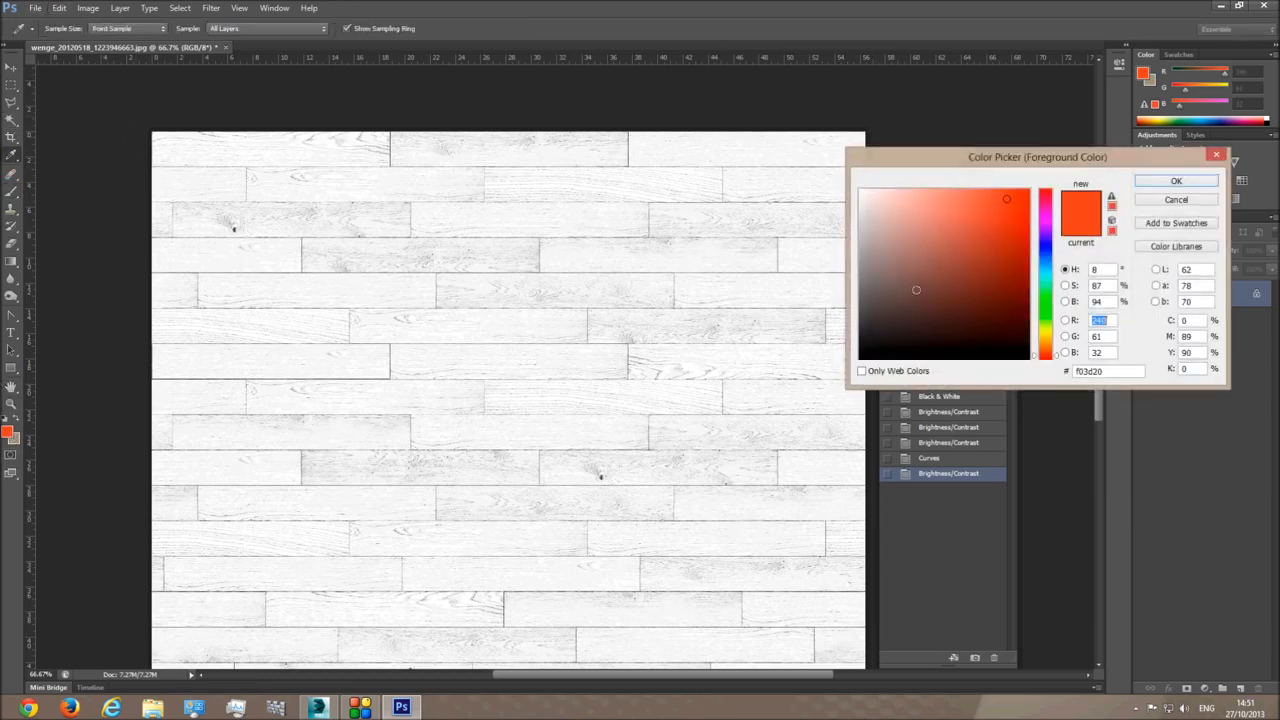
pyautogui.click(1176, 181)
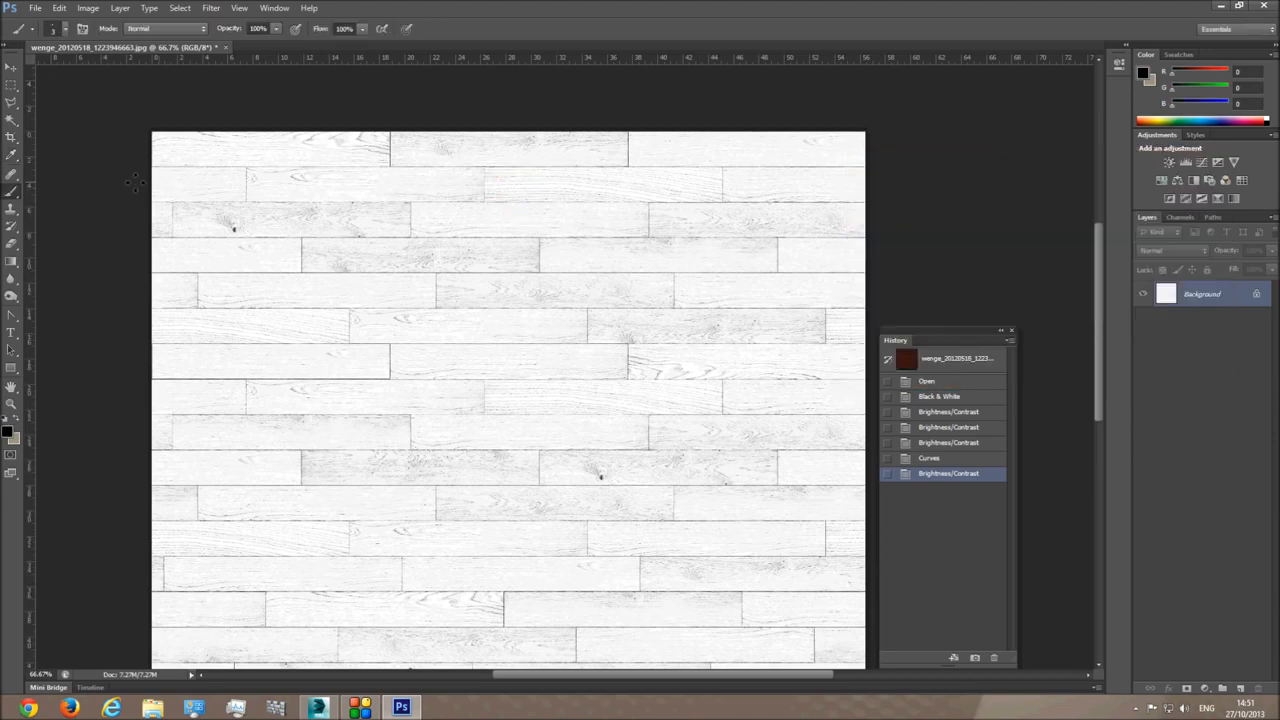
# - Draw straight black lines with the 3 px brush along the uppermost horizontal plank seams across the full image width
pyautogui.moveTo(147, 168); pyautogui.dragTo(868, 167)
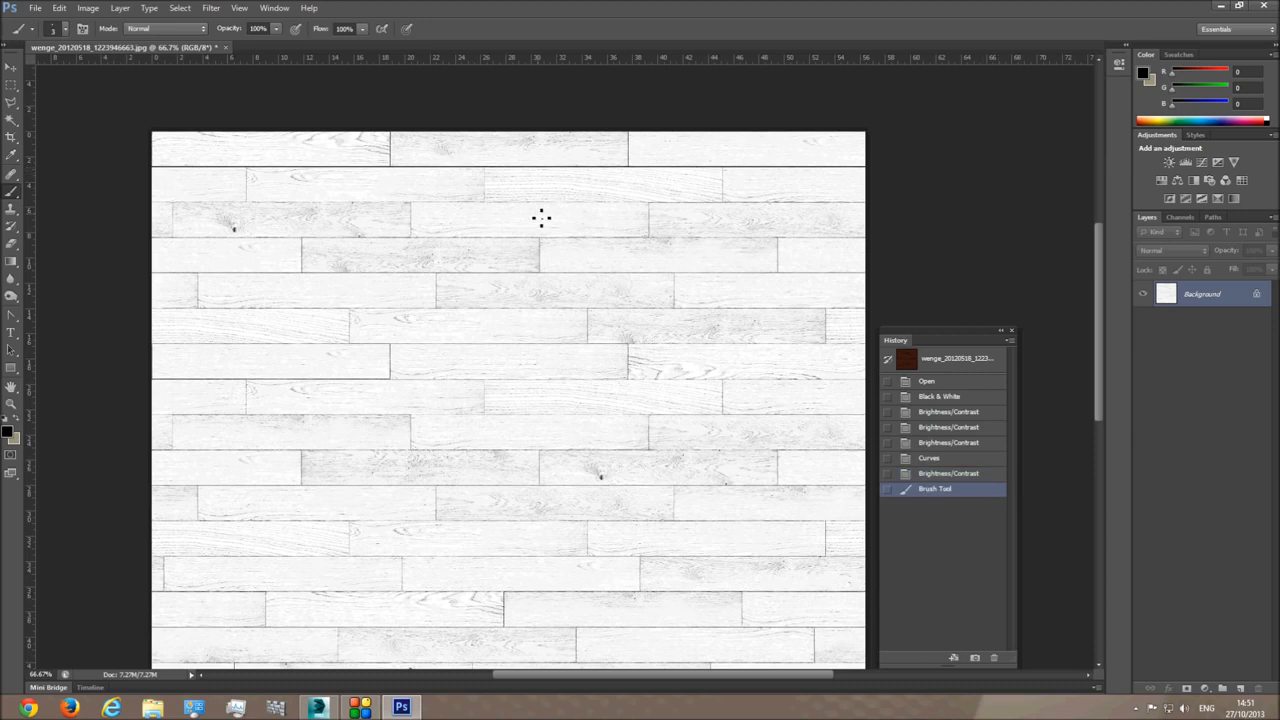
pyautogui.click(149, 205)
pyautogui.moveTo(148, 202)
pyautogui.mouseDown()
pyautogui.moveTo(266, 201)
pyautogui.moveTo(411, 235)
pyautogui.moveTo(1120, 250)
pyautogui.mouseUp()
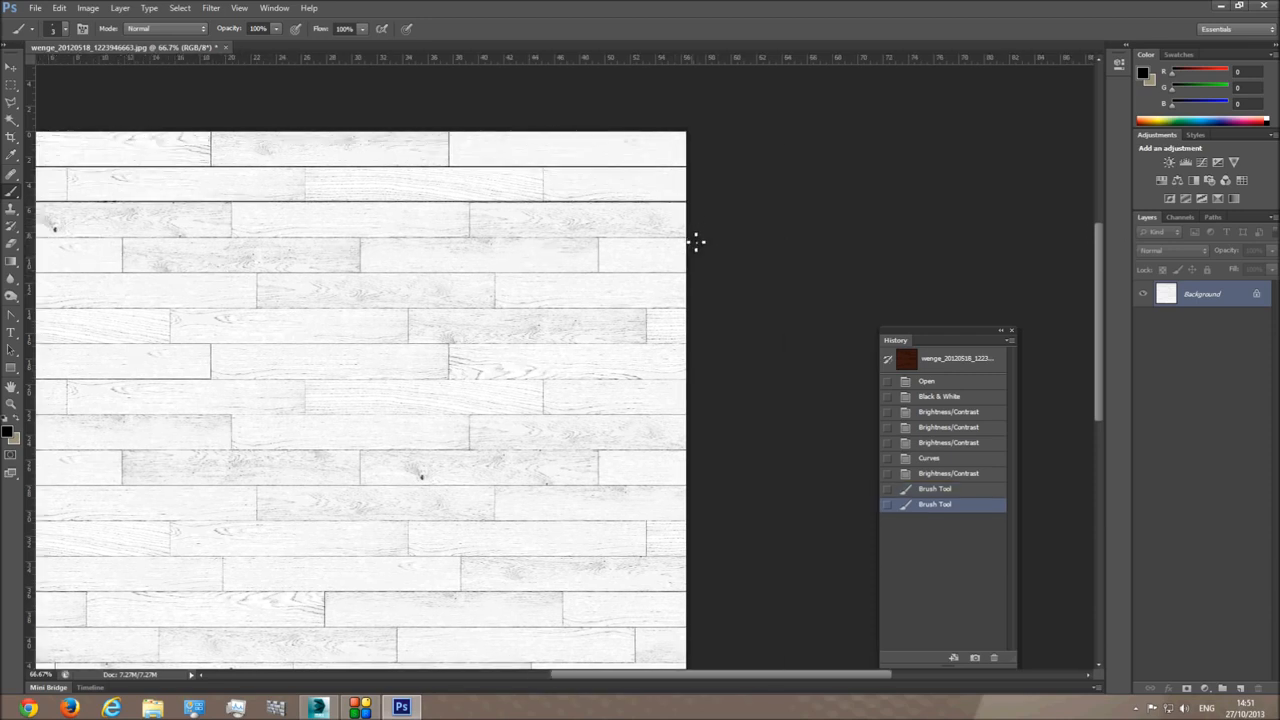
pyautogui.moveTo(692, 237)
pyautogui.keyDown('shift'); pyautogui.mouseDown()
pyautogui.moveTo(4, 243)
pyautogui.moveTo(423, 271)
pyautogui.moveTo(1110, 272)
pyautogui.mouseUp(); pyautogui.keyUp('shift')
pyautogui.keyDown('shift'); pyautogui.moveTo(690, 313); pyautogui.dragTo(4, 310); pyautogui.keyUp('shift')
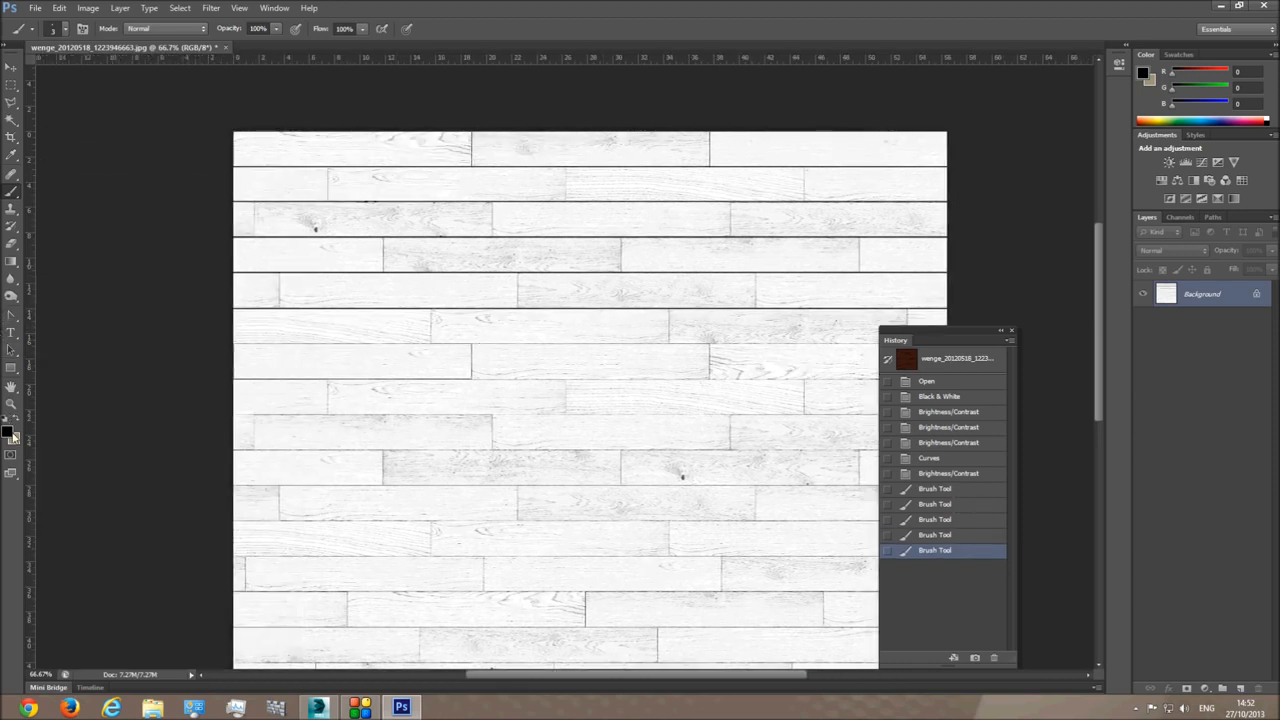
# - Check the painted seams up close and revert the texture to its state after the last Brightness/Contrast adjustment
pyautogui.click(10, 405)
pyautogui.click(385, 262)
pyautogui.click(395, 212)
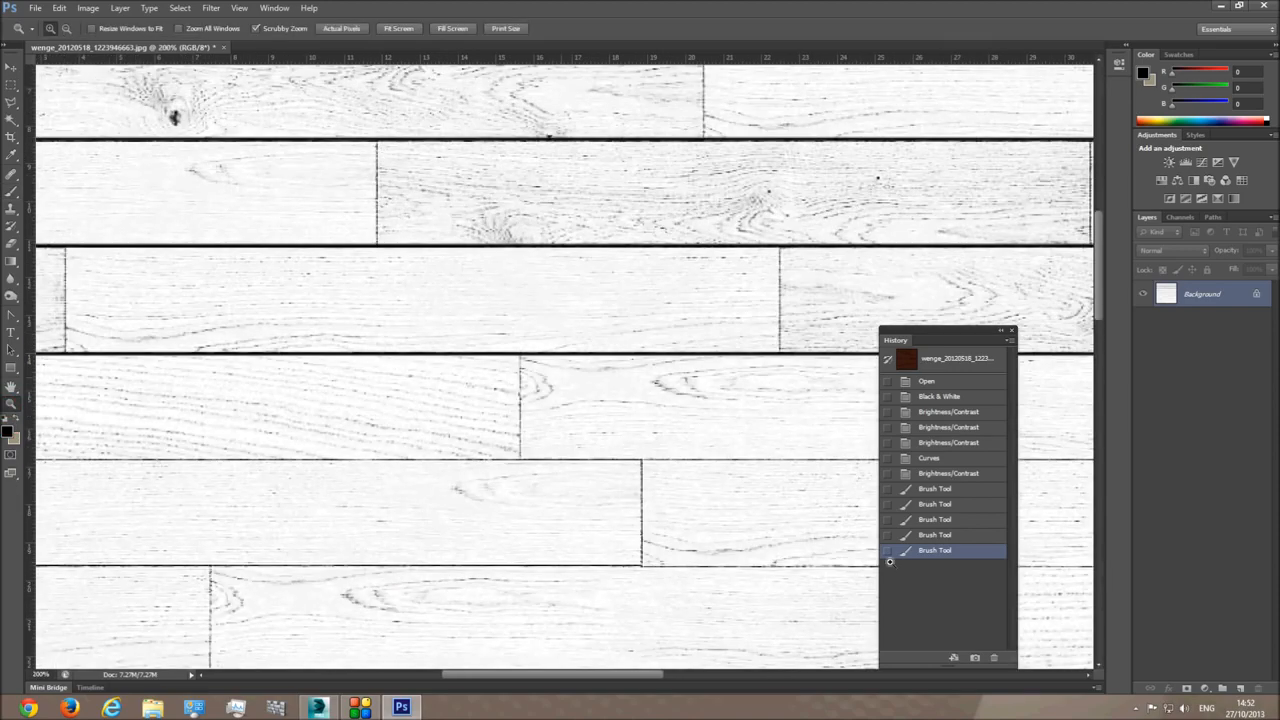
pyautogui.click(939, 474)
pyautogui.scroll(2, 632, 378)
pyautogui.scroll(8, 632, 378)
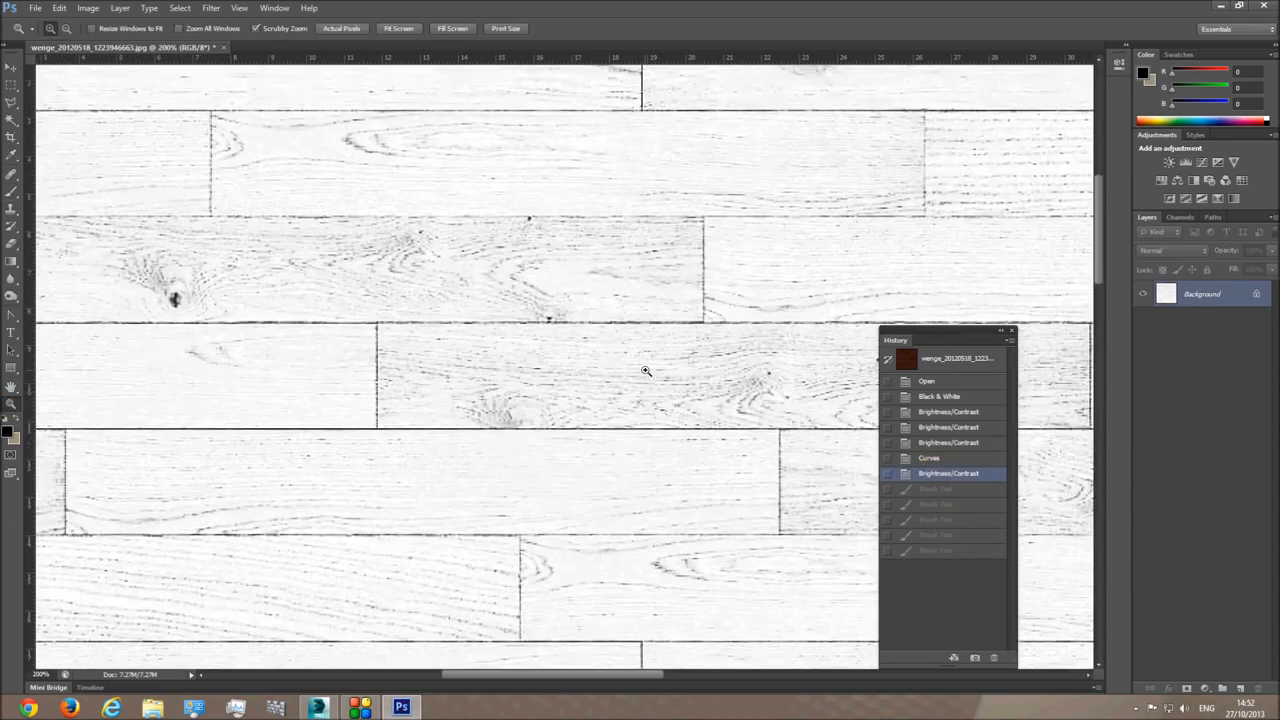
# - Reduce the brush size to 1 px and draw straight black lines along the first four horizontal plank seams
pyautogui.click(11, 190)
pyautogui.click(65, 29)
pyautogui.moveTo(24, 77); pyautogui.dragTo(16, 77)
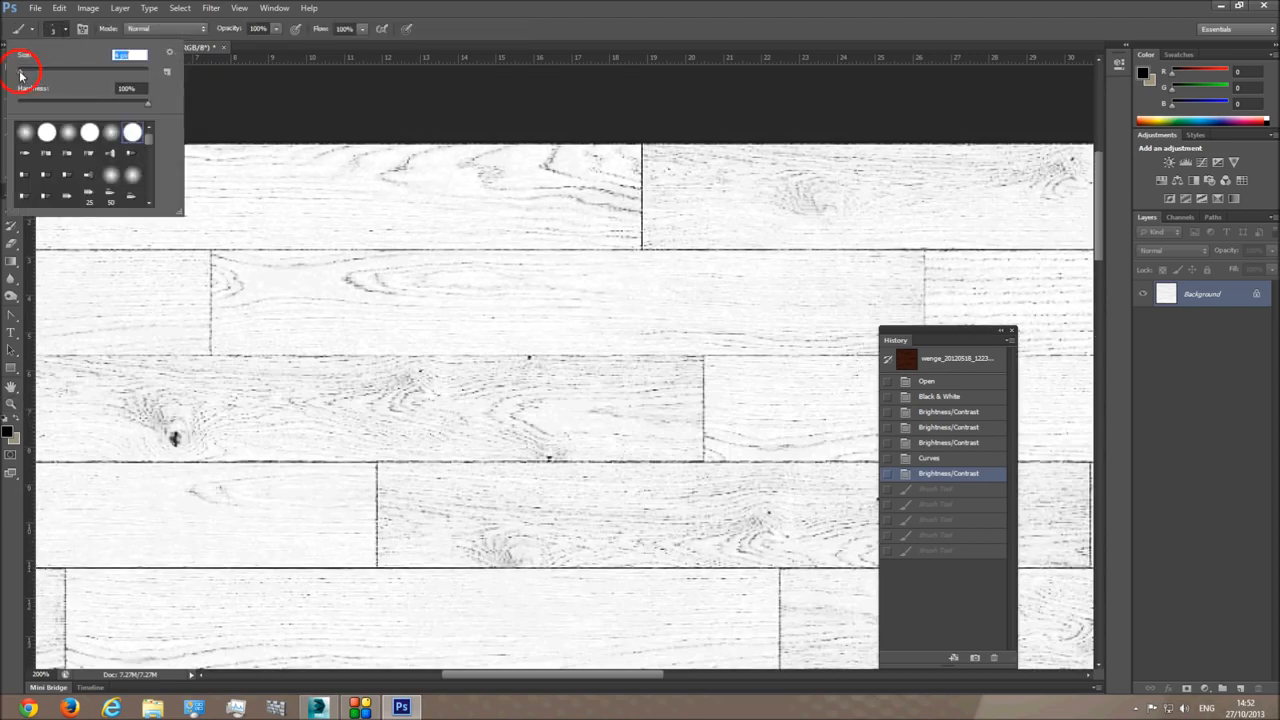
pyautogui.moveTo(610, 676); pyautogui.dragTo(817, 676)
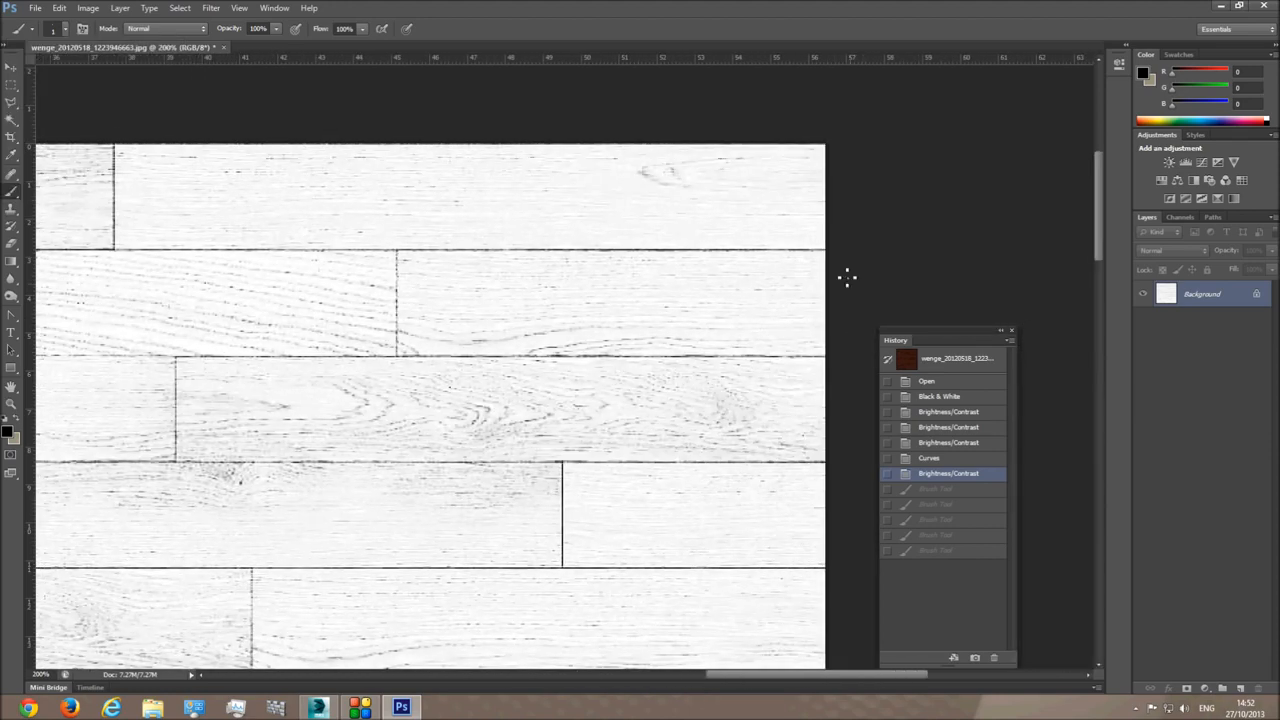
pyautogui.moveTo(829, 250)
pyautogui.keyDown('shift'); pyautogui.mouseDown()
pyautogui.moveTo(5, 256)
pyautogui.moveTo(67, 278)
pyautogui.mouseUp(); pyautogui.keyUp('shift')
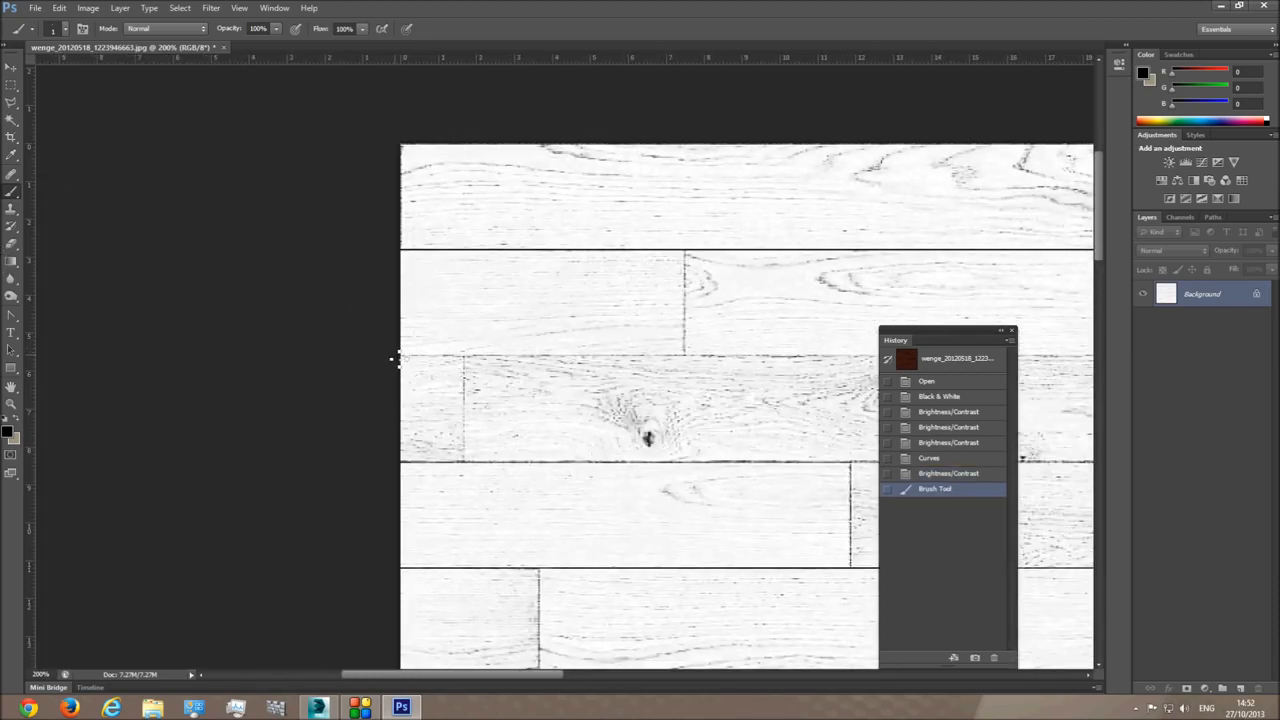
pyautogui.moveTo(401, 356)
pyautogui.keyDown('shift'); pyautogui.mouseDown()
pyautogui.moveTo(1278, 372)
pyautogui.moveTo(718, 392)
pyautogui.mouseUp(); pyautogui.keyUp('shift')
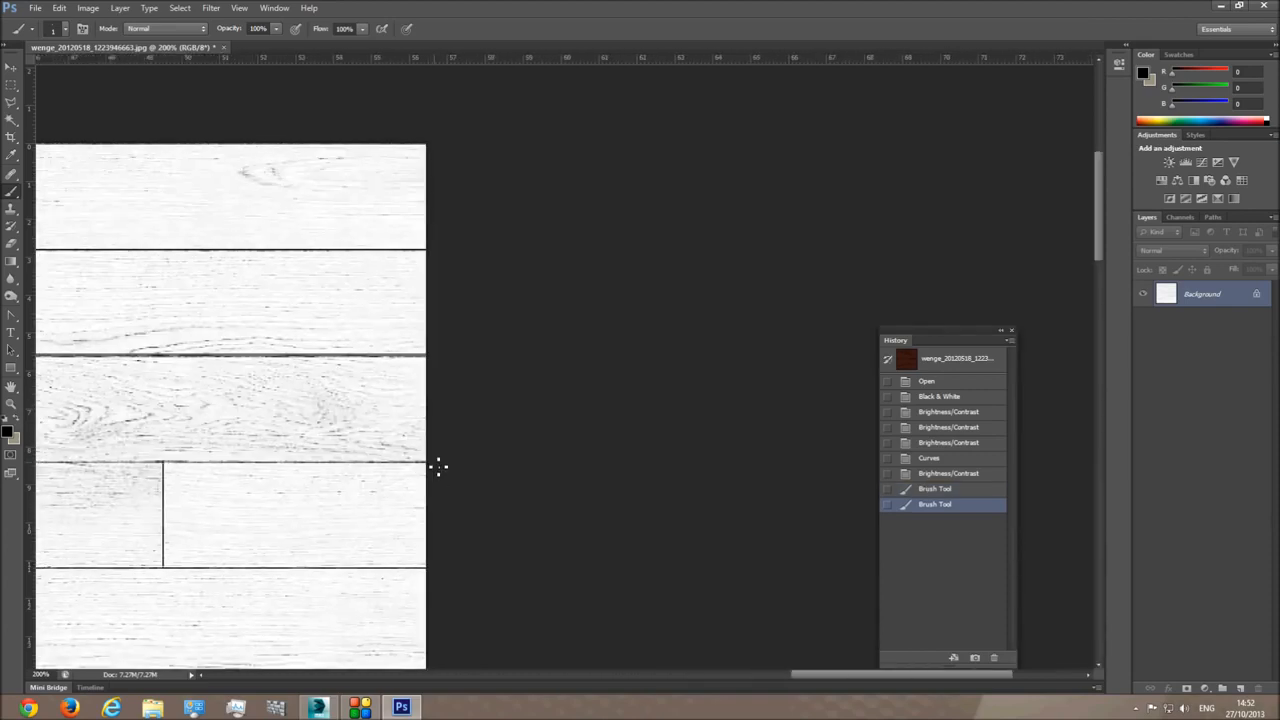
pyautogui.keyDown('shift'); pyautogui.moveTo(436, 465); pyautogui.dragTo(3, 466); pyautogui.keyUp('shift')
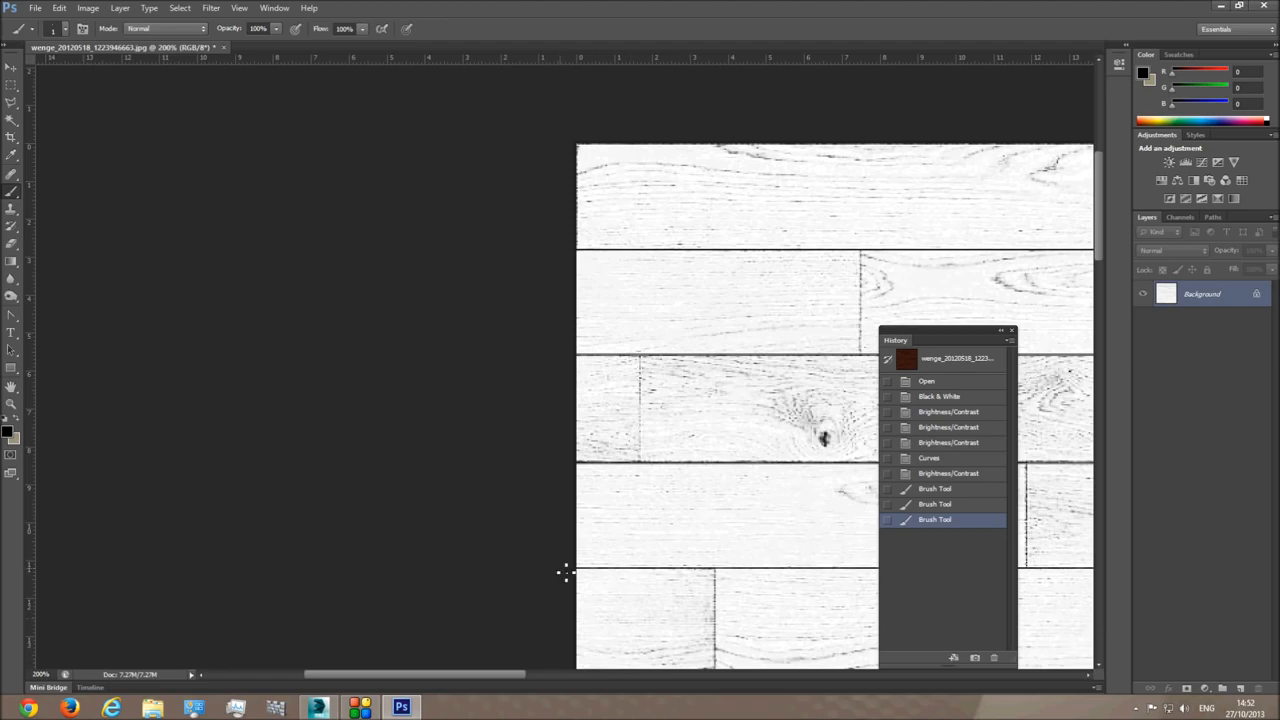
pyautogui.keyDown('shift'); pyautogui.moveTo(790, 573); pyautogui.dragTo(1278, 581); pyautogui.keyUp('shift')
# - Draw straight black lines along the fifth to eighth horizontal plank seams across the full image width
pyautogui.scroll(-2, 500, 612)
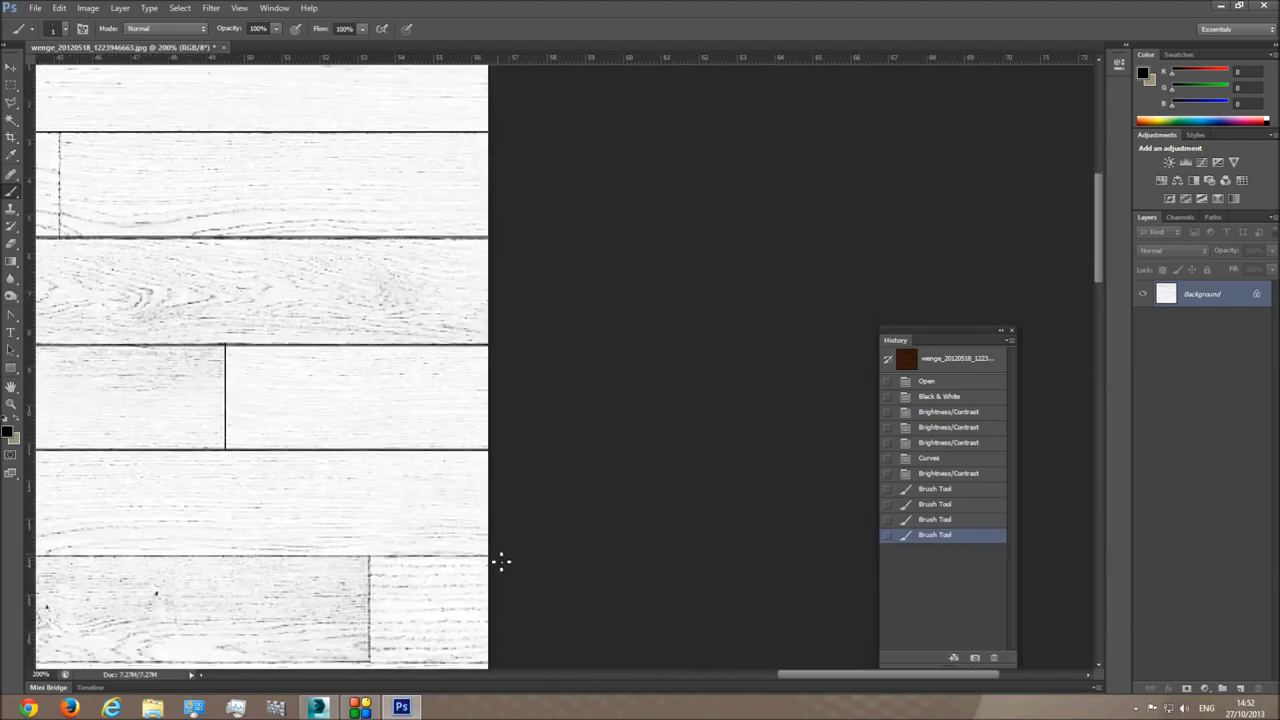
pyautogui.keyDown('shift'); pyautogui.moveTo(486, 556); pyautogui.dragTo(5, 566); pyautogui.keyUp('shift')
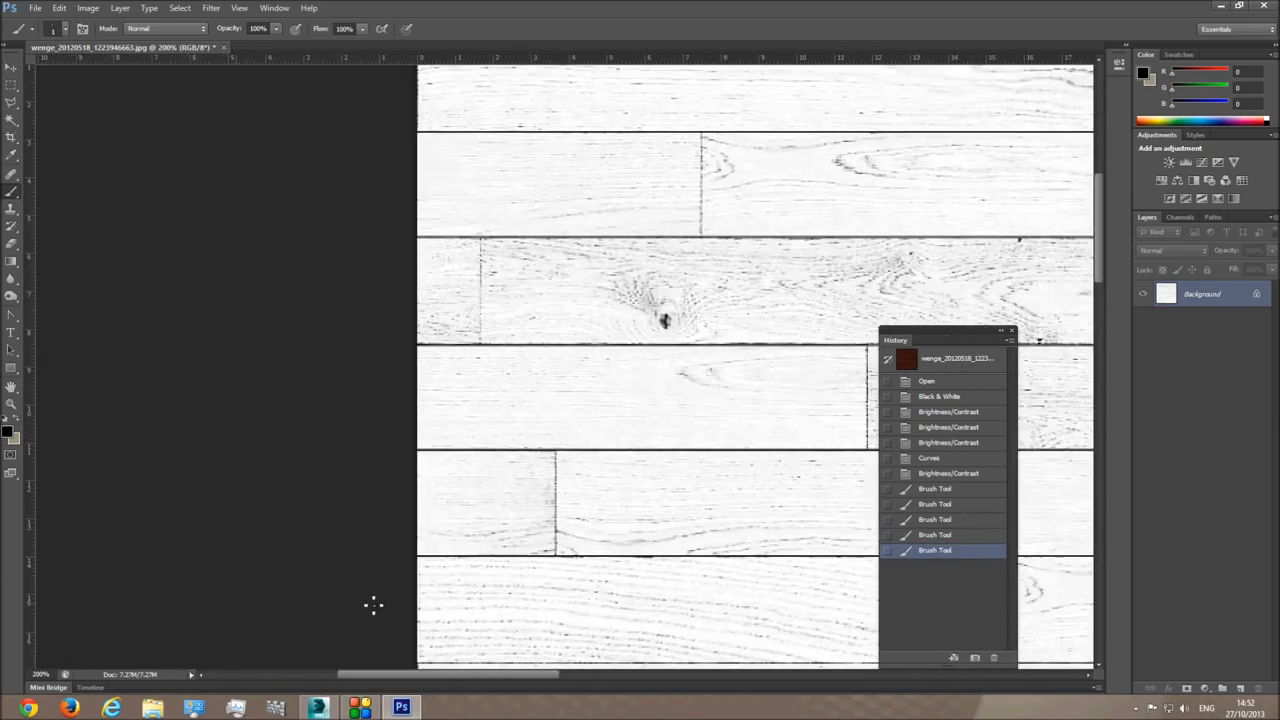
pyautogui.scroll(-2, 380, 597)
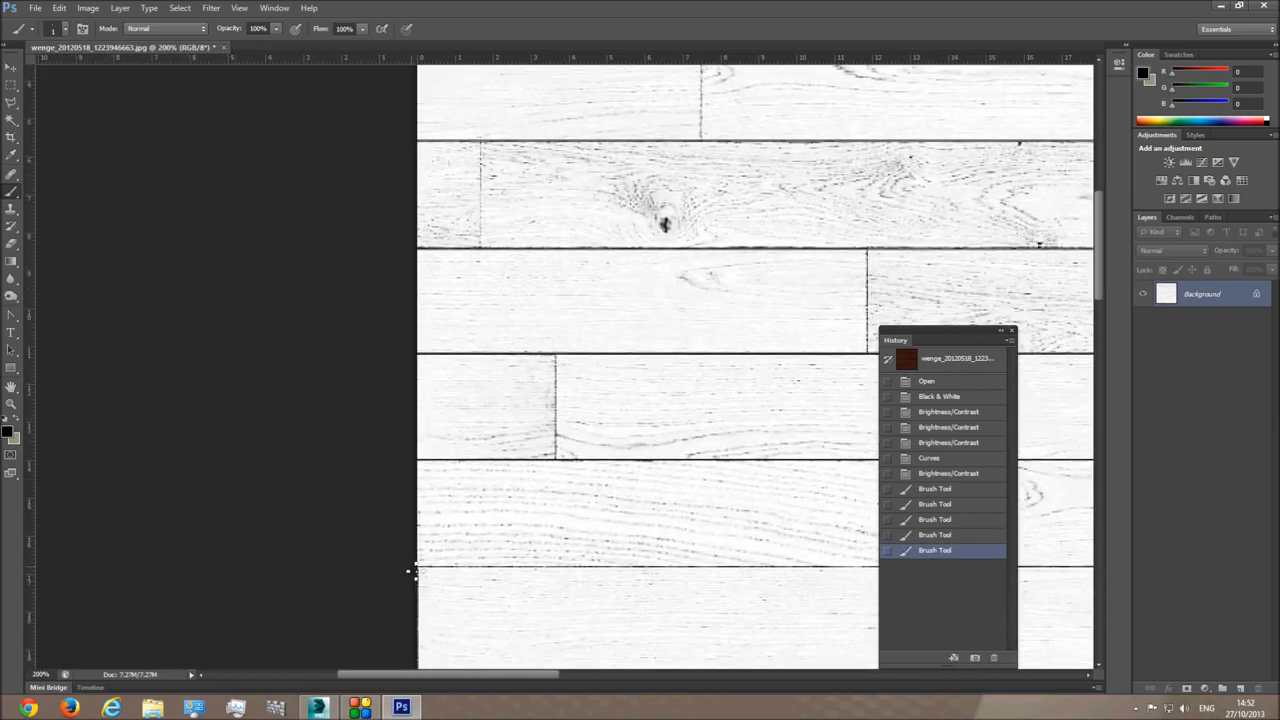
pyautogui.keyDown('shift'); pyautogui.moveTo(525, 579); pyautogui.dragTo(1278, 562); pyautogui.keyUp('shift')
pyautogui.scroll(-3, 740, 597)
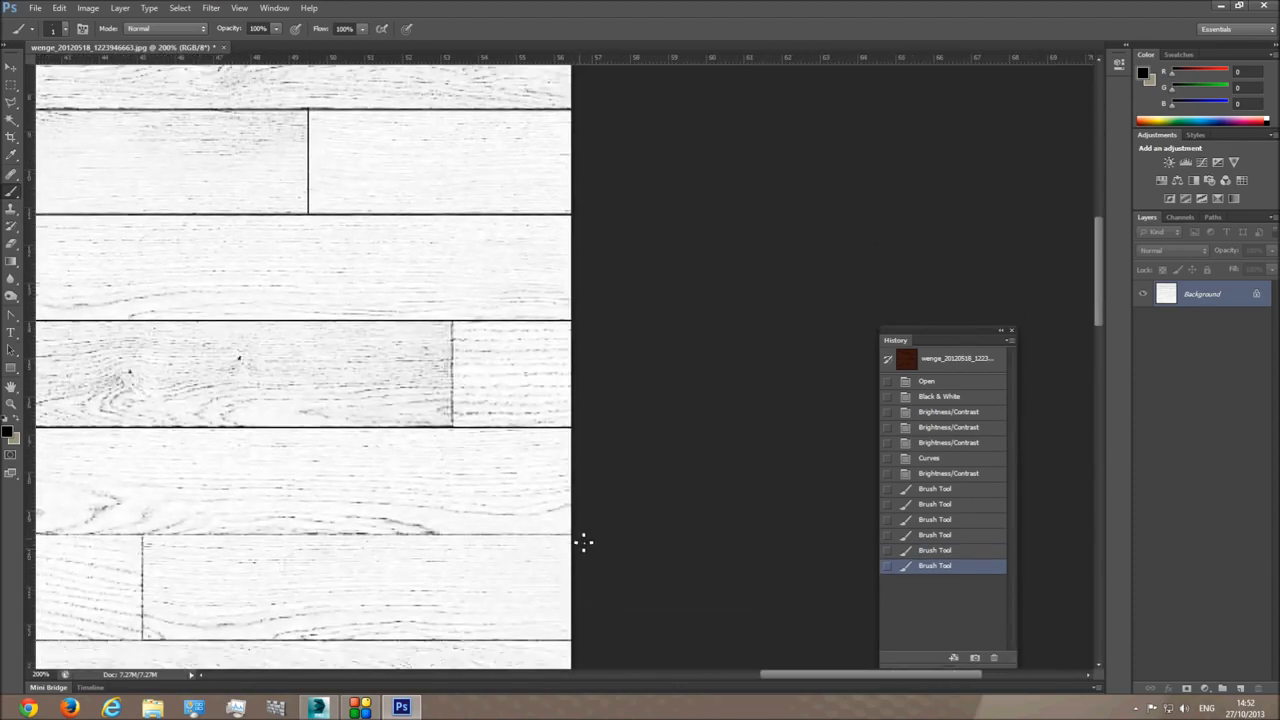
pyautogui.moveTo(578, 536)
pyautogui.keyDown('shift'); pyautogui.mouseDown()
pyautogui.moveTo(3, 545)
pyautogui.moveTo(20, 555)
pyautogui.mouseUp(); pyautogui.keyUp('shift')
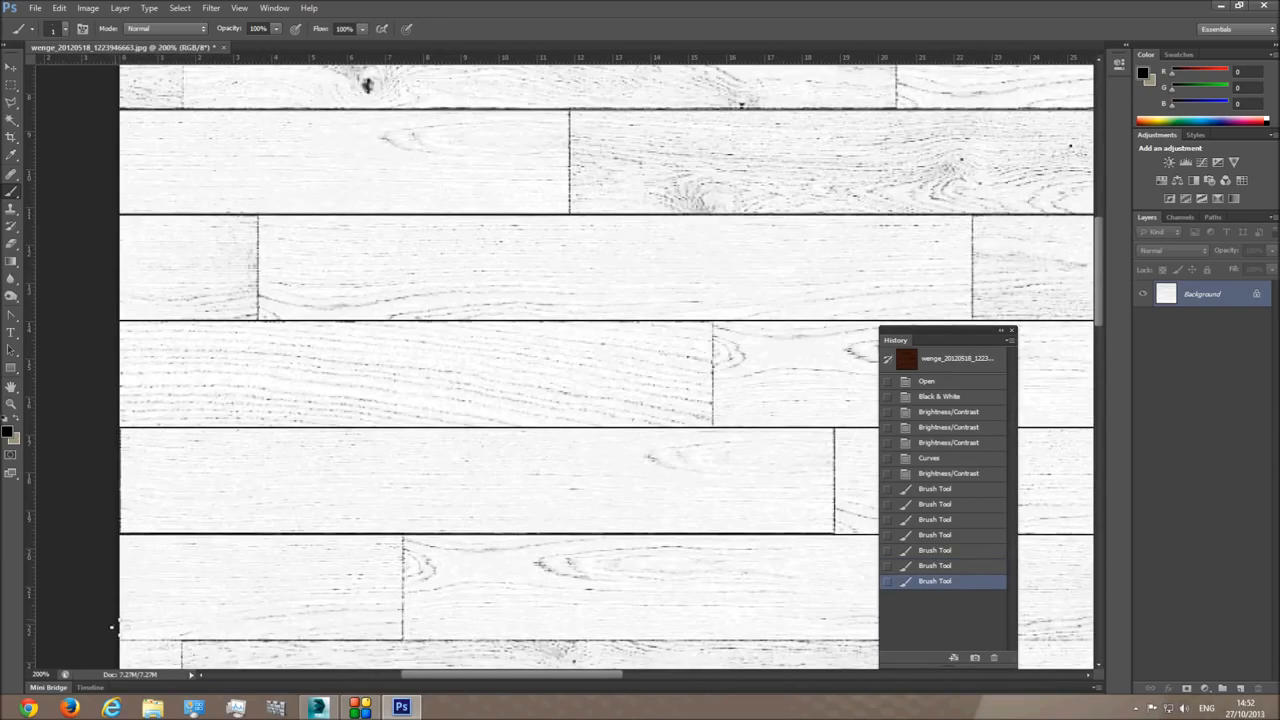
pyautogui.moveTo(240, 639)
pyautogui.keyDown('shift'); pyautogui.mouseDown()
pyautogui.moveTo(1278, 655)
pyautogui.moveTo(1278, 674)
pyautogui.mouseUp(); pyautogui.keyUp('shift')
# - Draw straight black lines along the next three horizontal plank seams around the middle of the texture
pyautogui.scroll(-3, 655, 637)
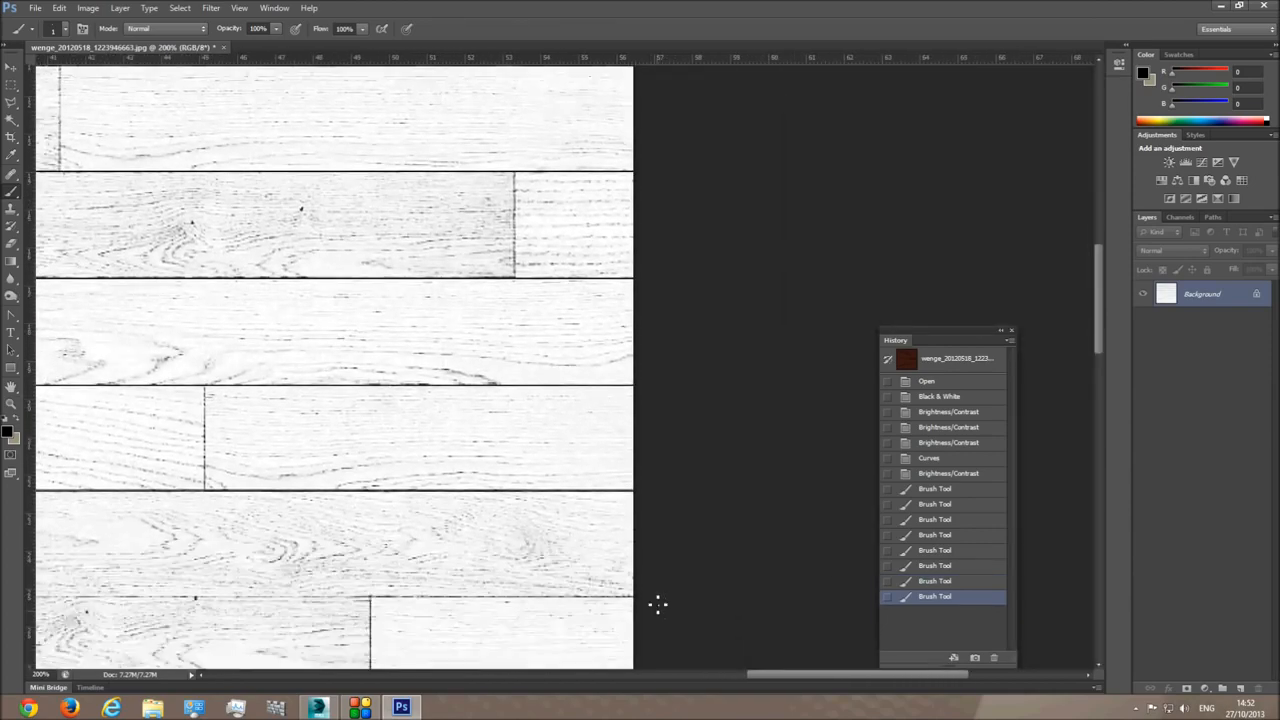
pyautogui.keyDown('shift'); pyautogui.moveTo(545, 565); pyautogui.dragTo(5, 567); pyautogui.keyUp('shift')
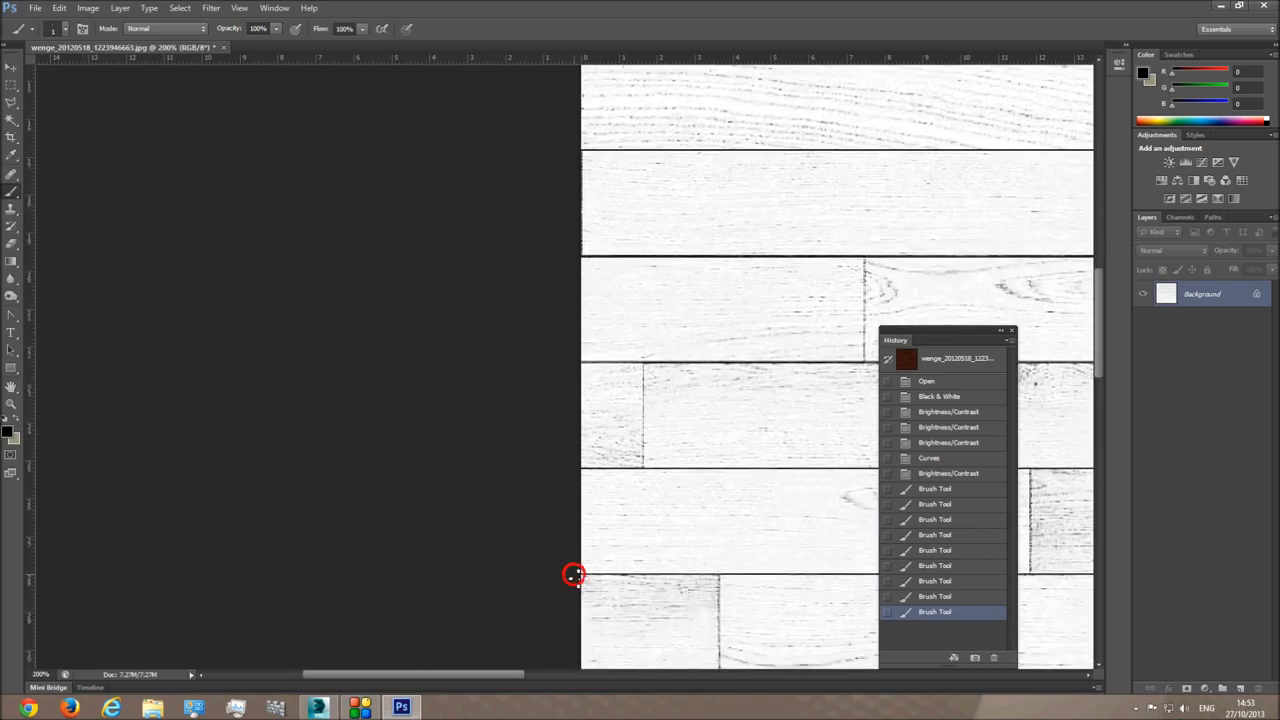
pyautogui.keyDown('shift'); pyautogui.moveTo(841, 576); pyautogui.dragTo(1277, 572); pyautogui.keyUp('shift')
pyautogui.scroll(-3, 450, 578)
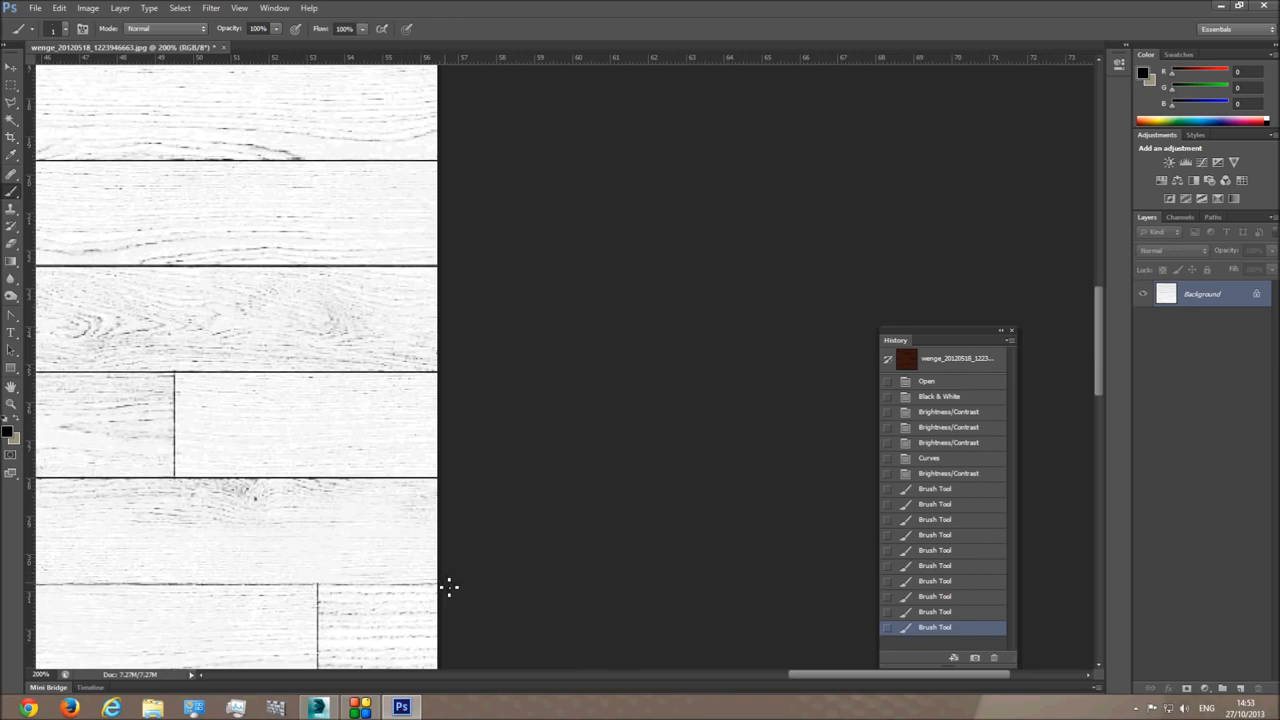
pyautogui.keyDown('shift'); pyautogui.moveTo(449, 588); pyautogui.dragTo(4, 596); pyautogui.keyUp('shift')
# - Continue tracing the horizontal plank seams in the lower half of the texture with straight 1 px black lines
pyautogui.scroll(-6, 520, 590)
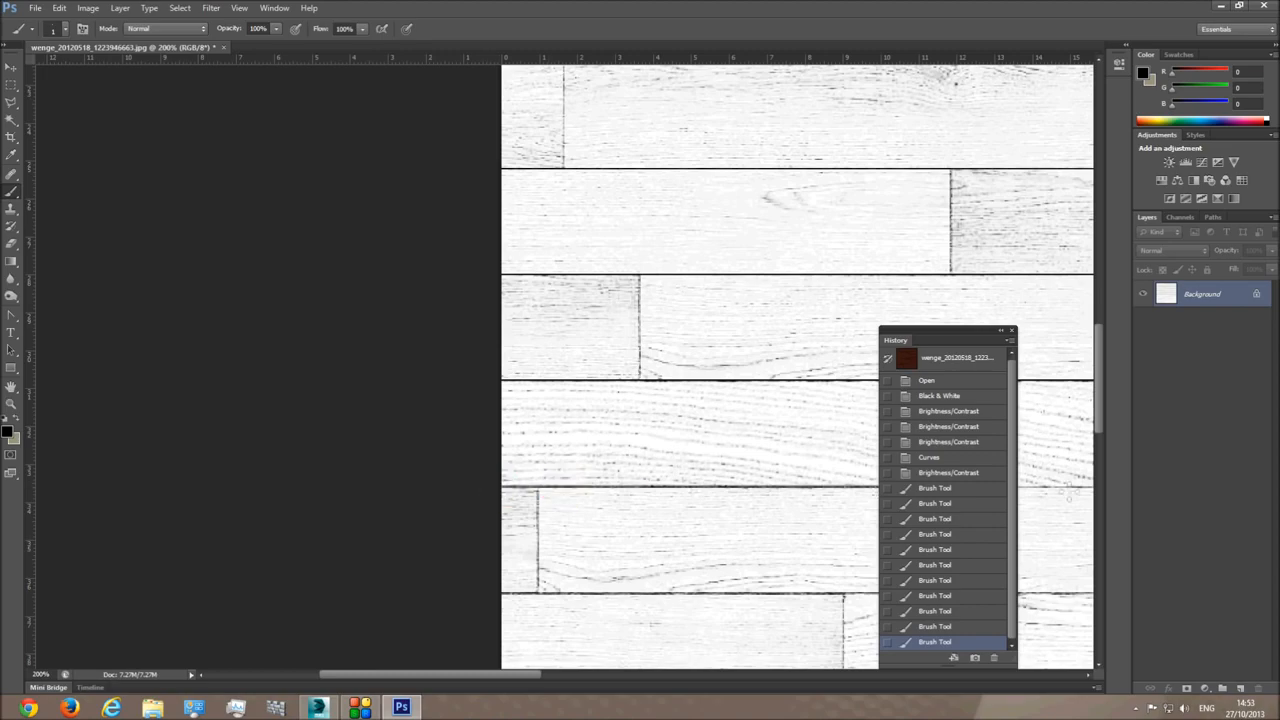
pyautogui.keyDown('ctrl'); pyautogui.hscroll(10, 497, 488); pyautogui.keyUp('ctrl')
pyautogui.keyDown('ctrl'); pyautogui.hscroll(10, 469, 546); pyautogui.keyUp('ctrl')
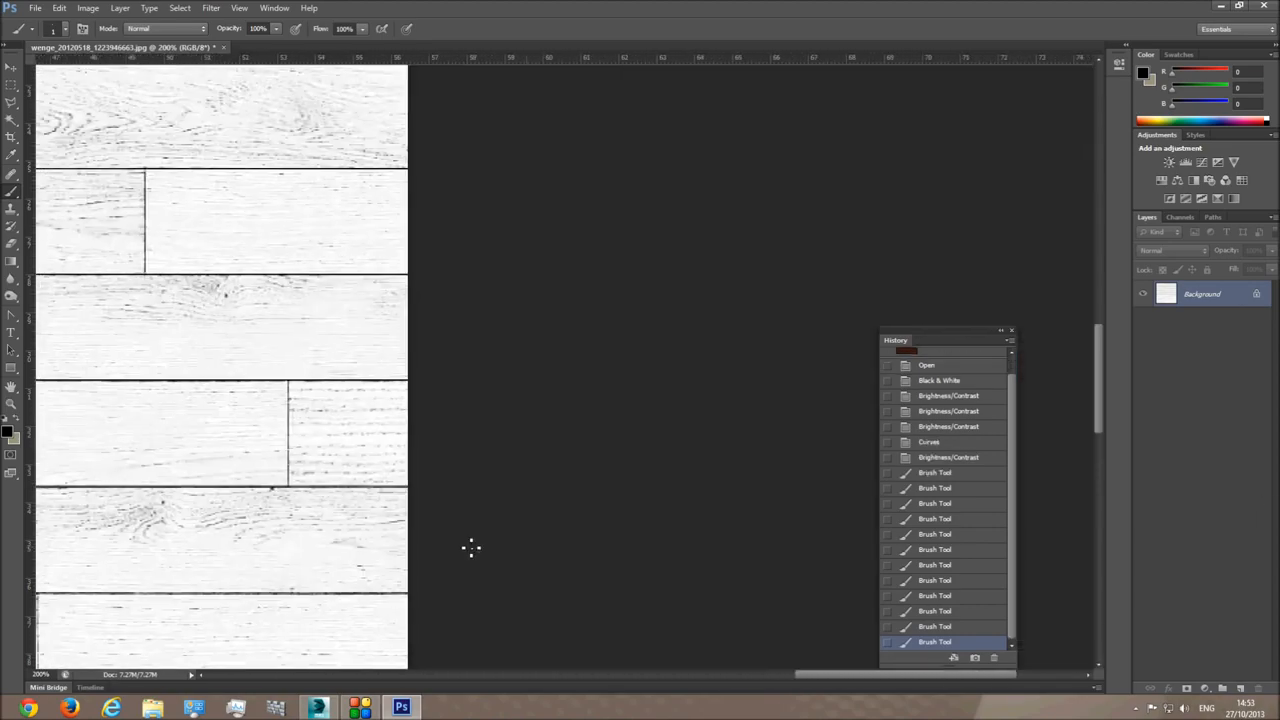
pyautogui.scroll(-1, 417, 557)
pyautogui.keyDown('shift'); pyautogui.moveTo(152, 558); pyautogui.dragTo(6, 568); pyautogui.keyUp('shift')
pyautogui.scroll(-8, 454, 571)
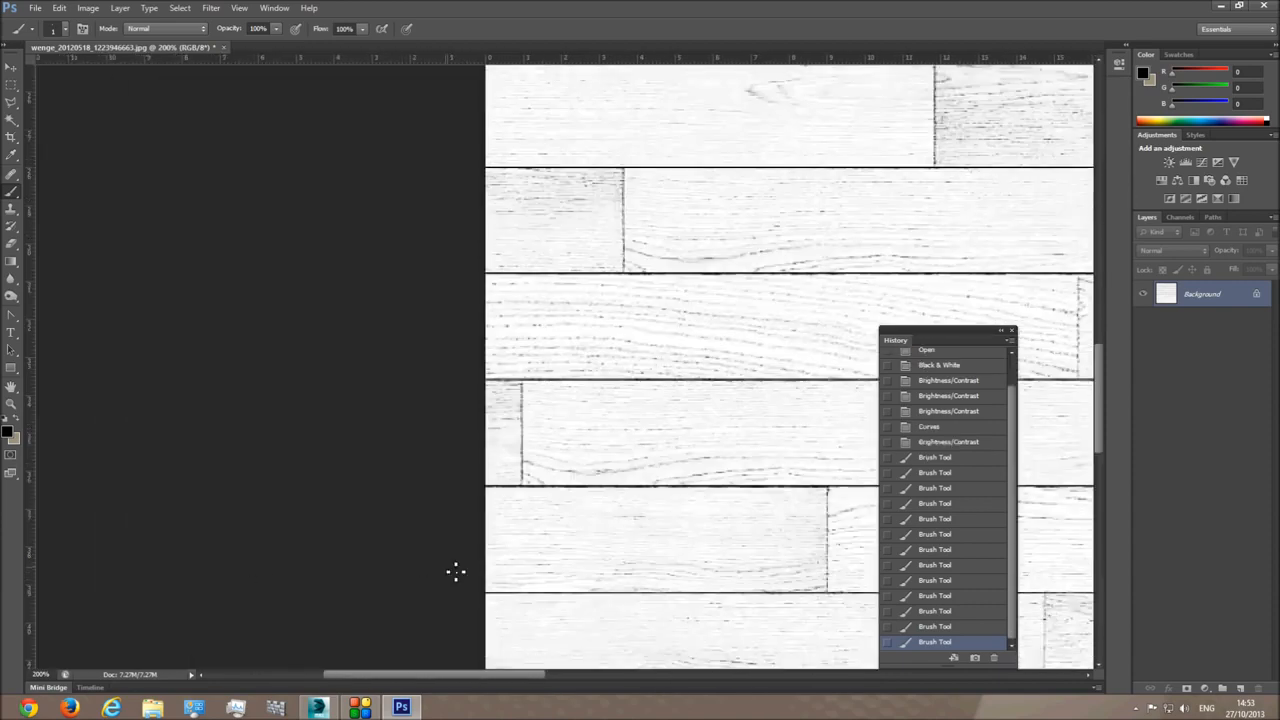
pyautogui.moveTo(1104, 465); pyautogui.dragTo(1099, 472)
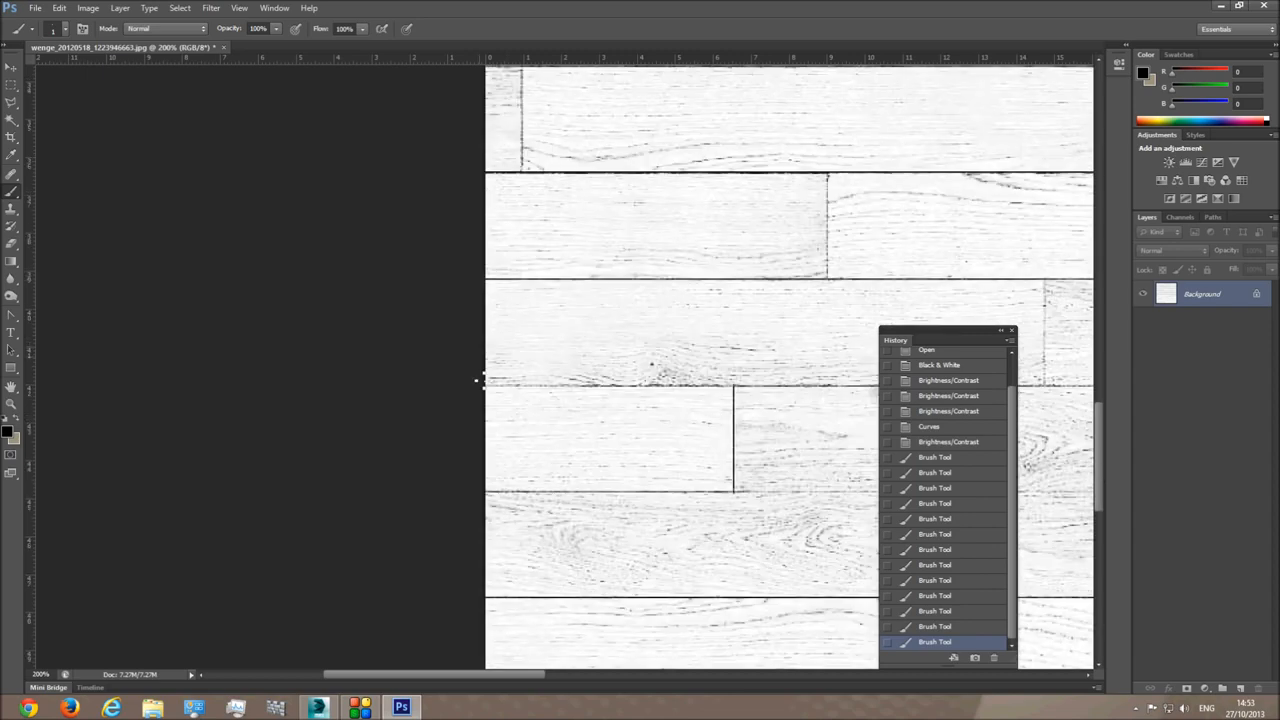
pyautogui.moveTo(565, 386)
pyautogui.keyDown('shift'); pyautogui.mouseDown()
pyautogui.moveTo(1278, 393)
pyautogui.moveTo(729, 404)
pyautogui.mouseUp(); pyautogui.keyUp('shift')
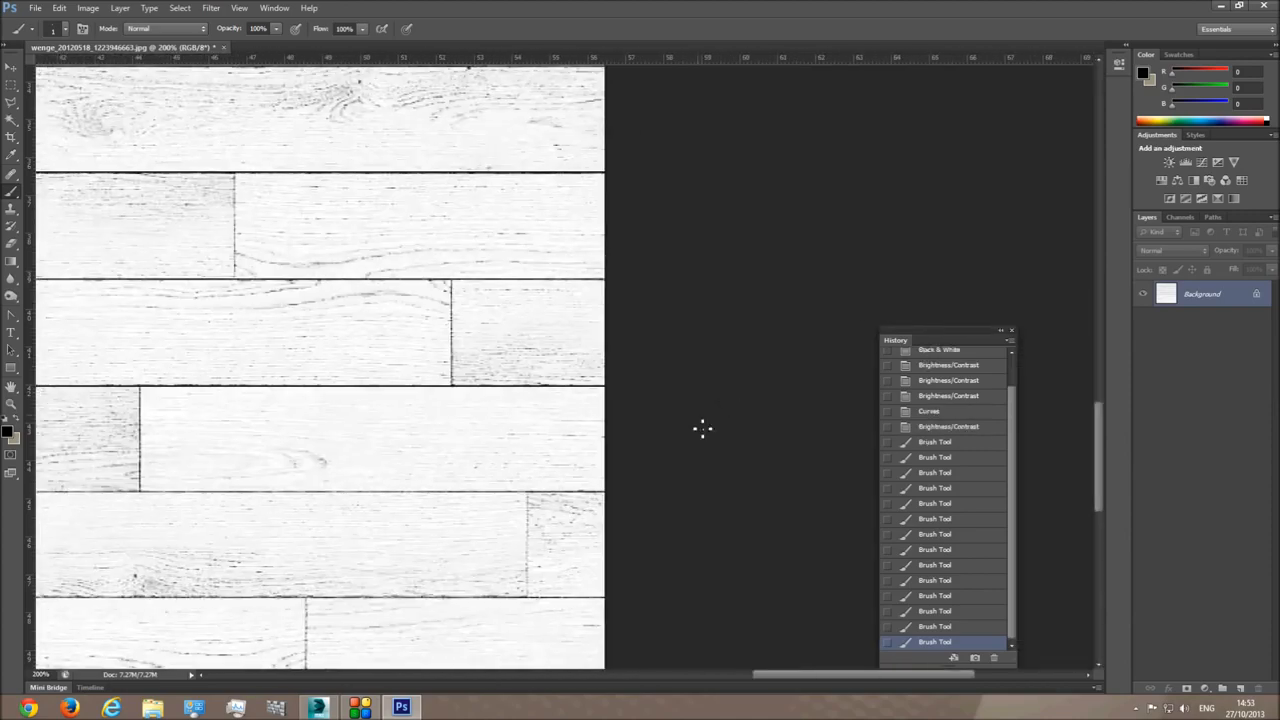
pyautogui.keyDown('shift'); pyautogui.moveTo(616, 495); pyautogui.dragTo(3, 509); pyautogui.keyUp('shift')
pyautogui.keyDown('shift'); pyautogui.moveTo(452, 598); pyautogui.dragTo(1278, 602); pyautogui.keyUp('shift')
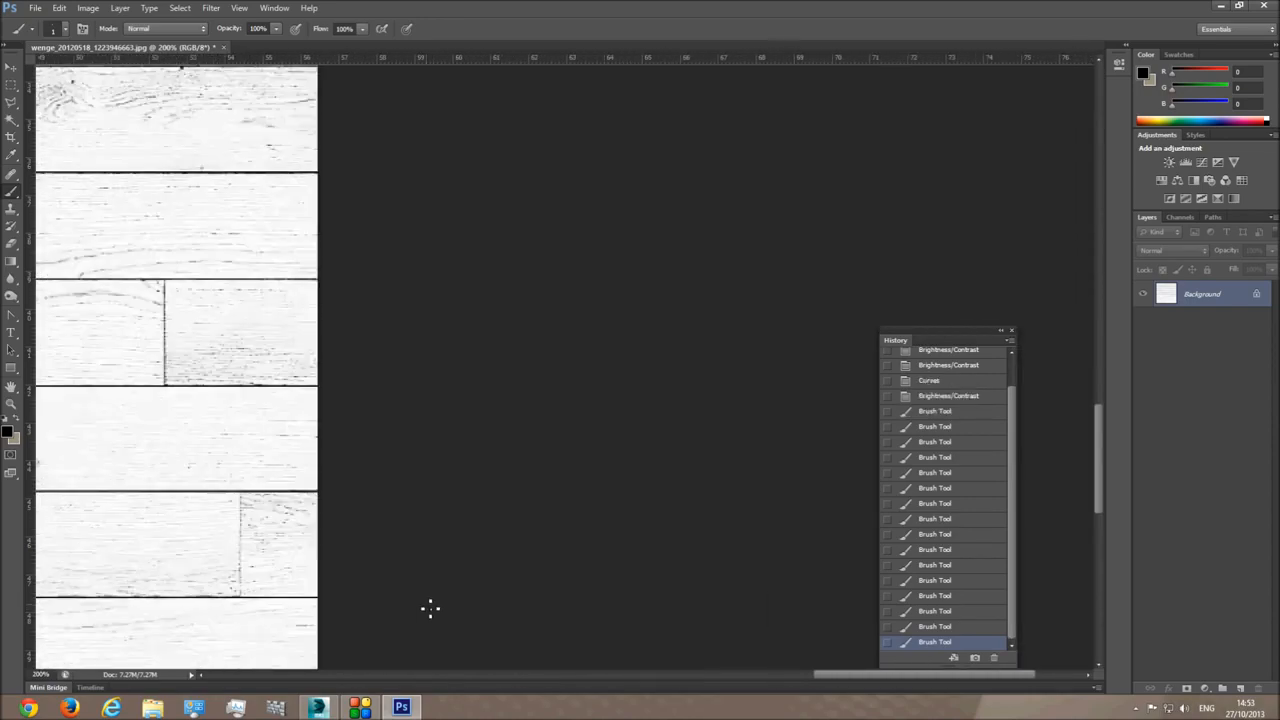
# - Draw straight black lines along the last two horizontal plank seams and along the bottom edge of the texture
pyautogui.scroll(-4, 431, 609)
pyautogui.scroll(-1, 369, 546)
pyautogui.keyDown('shift'); pyautogui.moveTo(326, 395); pyautogui.dragTo(2, 402); pyautogui.keyUp('shift')
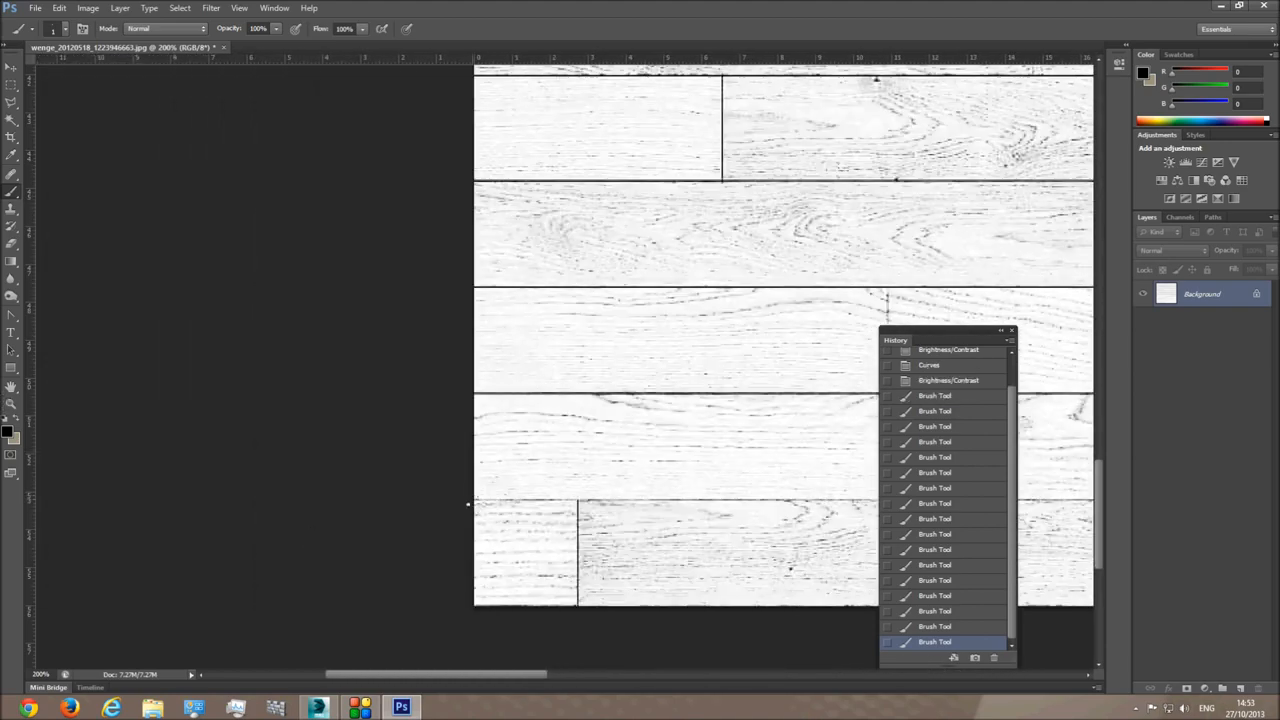
pyautogui.moveTo(474, 500)
pyautogui.keyDown('shift'); pyautogui.mouseDown()
pyautogui.moveTo(722, 516)
pyautogui.moveTo(1277, 515)
pyautogui.mouseUp(); pyautogui.keyUp('shift')
pyautogui.moveTo(1100, 548); pyautogui.dragTo(1098, 590)
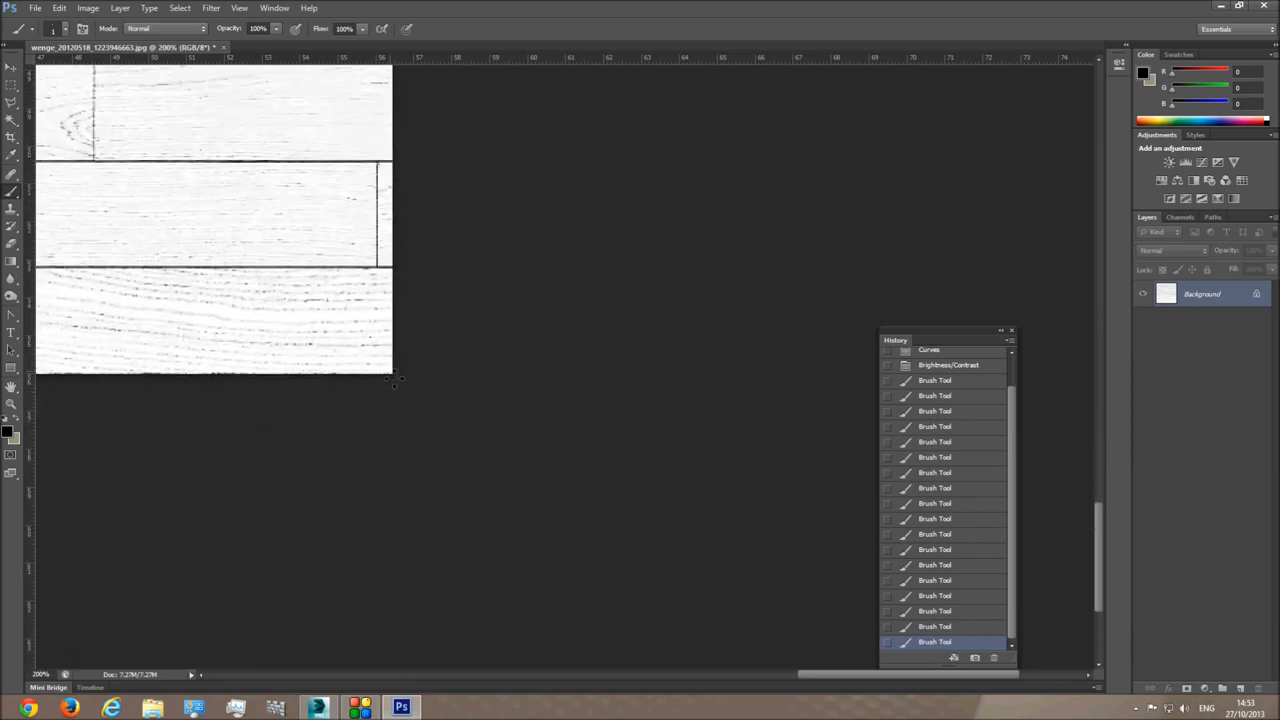
pyautogui.moveTo(398, 375)
pyautogui.keyDown('shift'); pyautogui.mouseDown()
pyautogui.moveTo(10, 386)
pyautogui.moveTo(7, 422)
pyautogui.mouseUp(); pyautogui.keyUp('shift')
# - Save the retouched black-and-white texture to the Desktop as the JPEG wood_bump at maximum quality, 12
pyautogui.click(10, 408)
pyautogui.keyDown('alt'); pyautogui.click(713, 318); pyautogui.keyUp('alt')
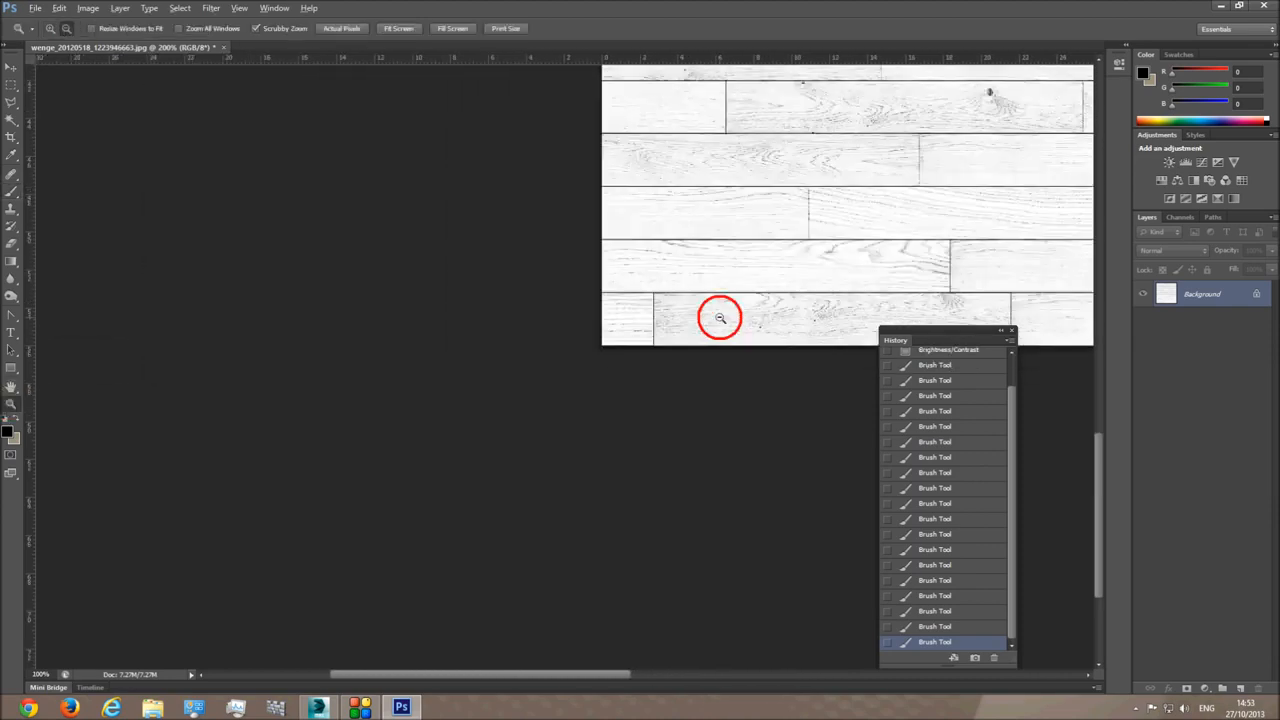
pyautogui.keyDown('alt'); pyautogui.click(735, 305); pyautogui.keyUp('alt')
pyautogui.keyDown('alt'); pyautogui.click(765, 278); pyautogui.keyUp('alt')
pyautogui.keyDown('alt'); pyautogui.click(766, 277); pyautogui.keyUp('alt')
pyautogui.click(533, 380)
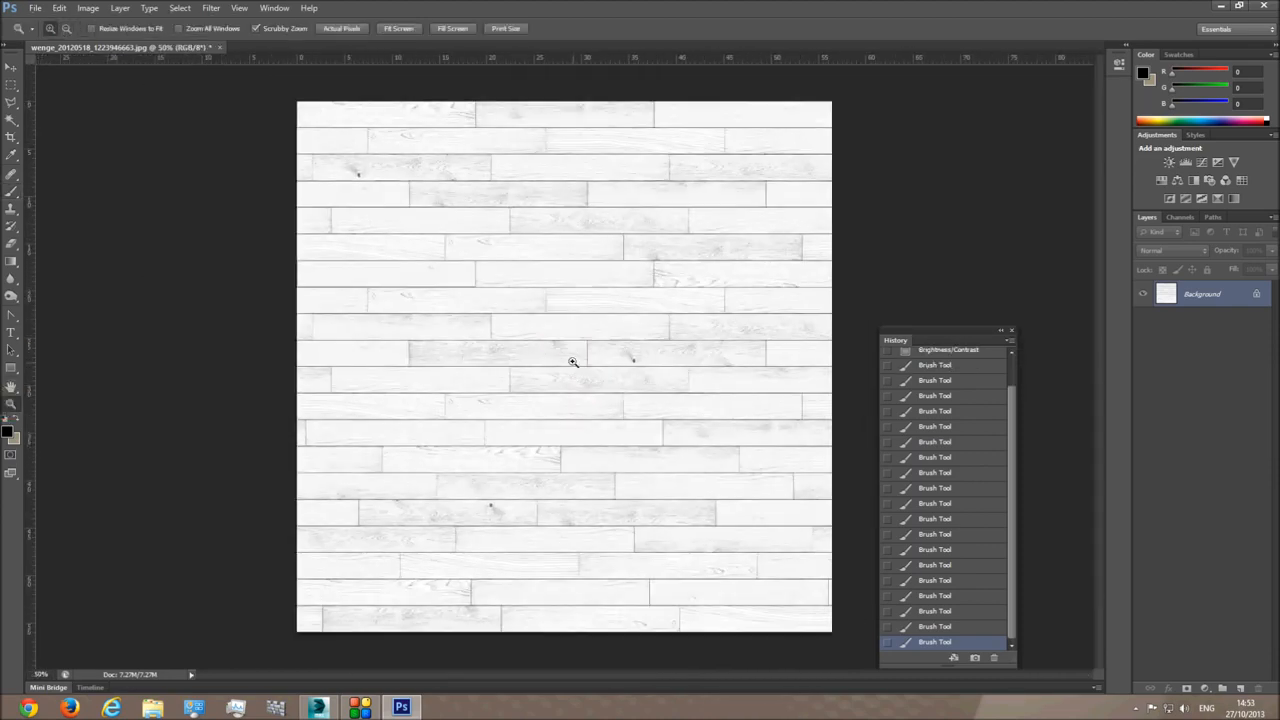
pyautogui.click(35, 8)
pyautogui.click(76, 170)
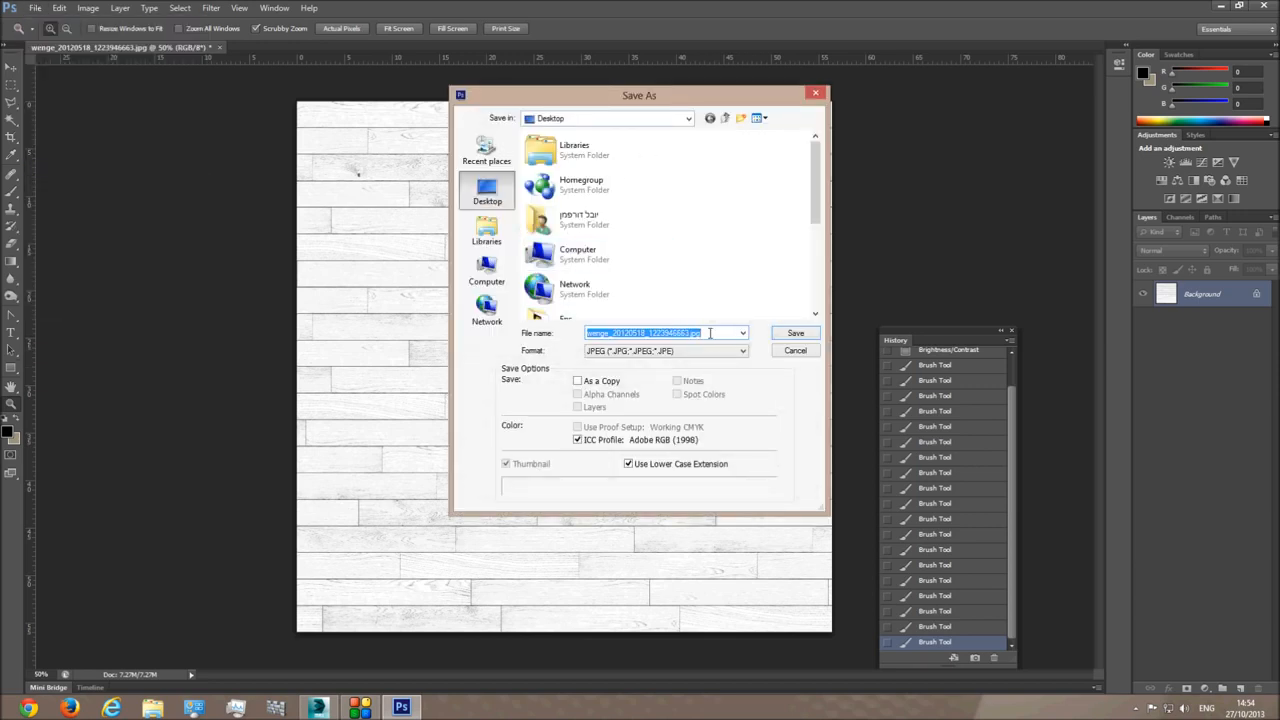
pyautogui.write('wood_bump')
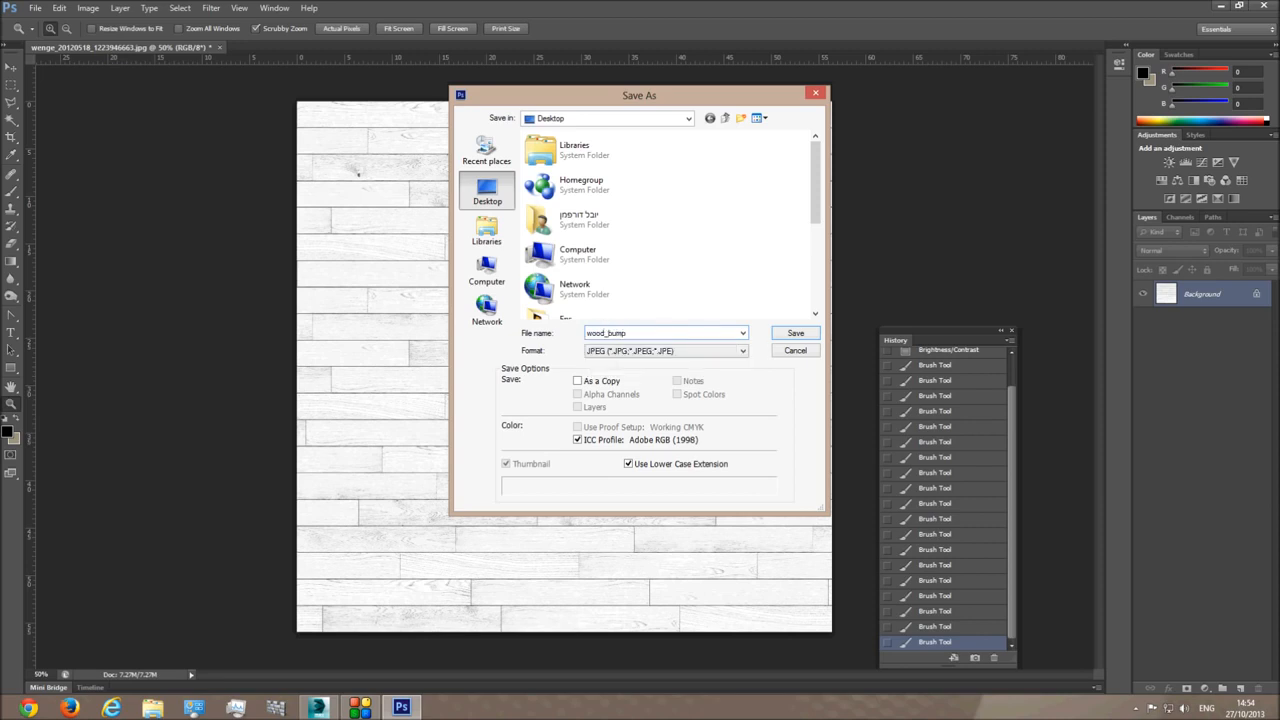
pyautogui.press('Return')
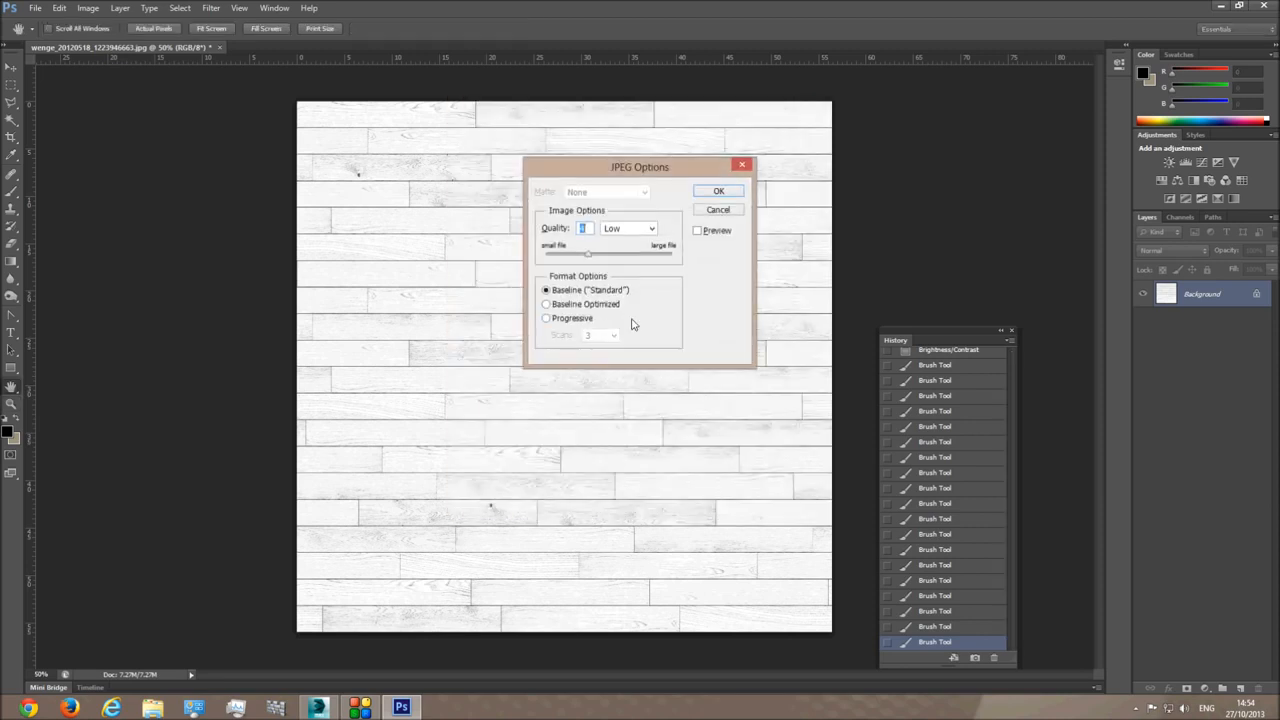
pyautogui.moveTo(589, 258); pyautogui.dragTo(726, 263)
pyautogui.click(719, 192)
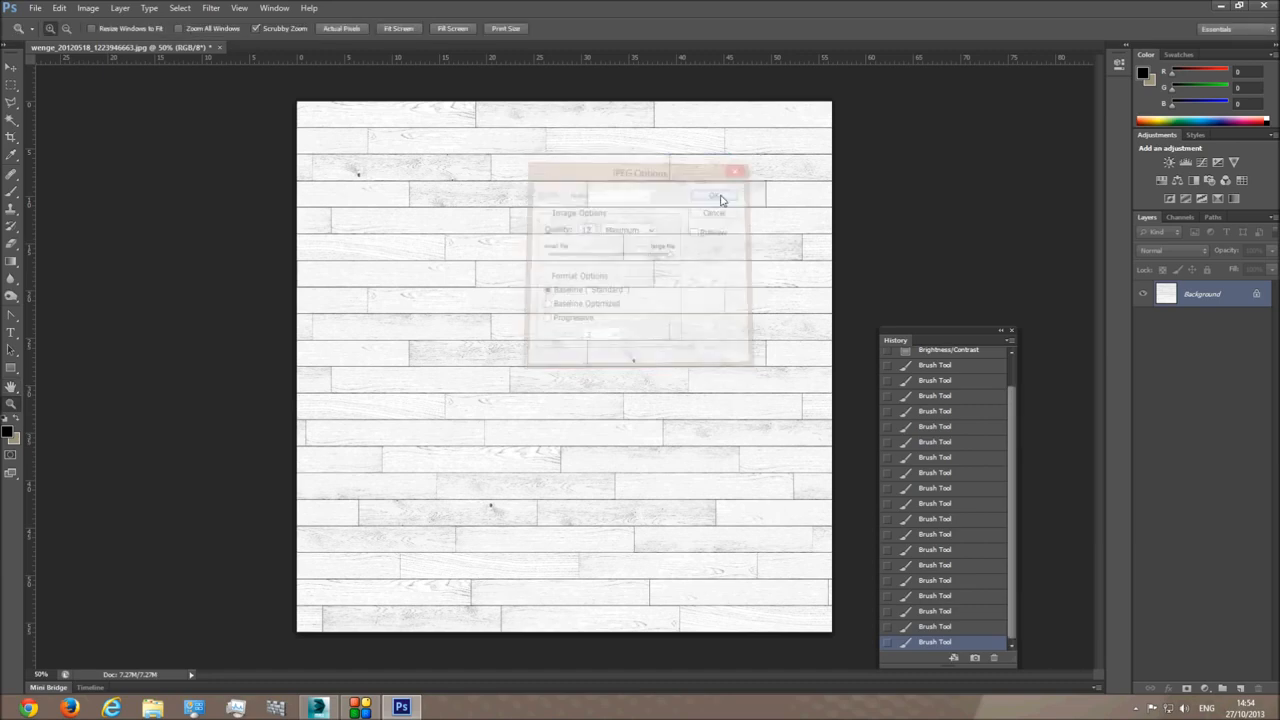
# - Switch to 3ds Max, enlarge the wood floor material's preview and return from its diffuse map to the top-level material parameters
pyautogui.click(320, 708)
pyautogui.click(738, 41)
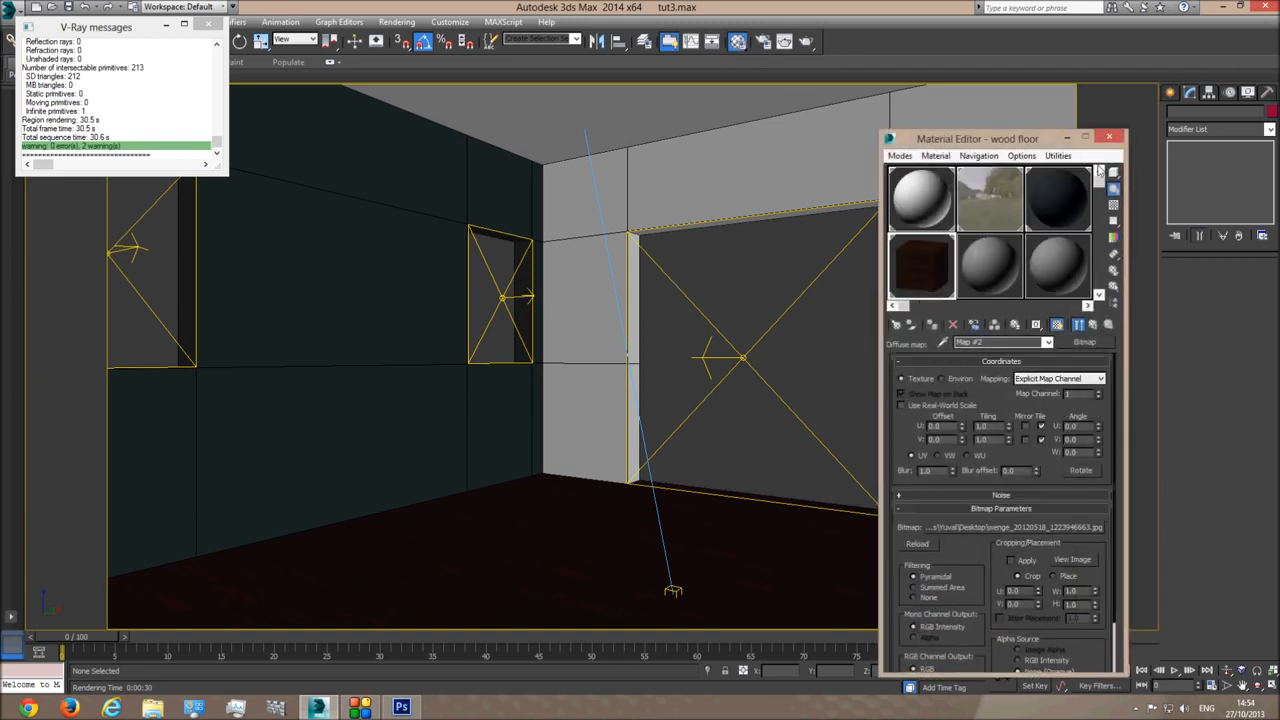
pyautogui.moveTo(1115, 171); pyautogui.dragTo(1130, 174)
pyautogui.doubleClick(921, 265)
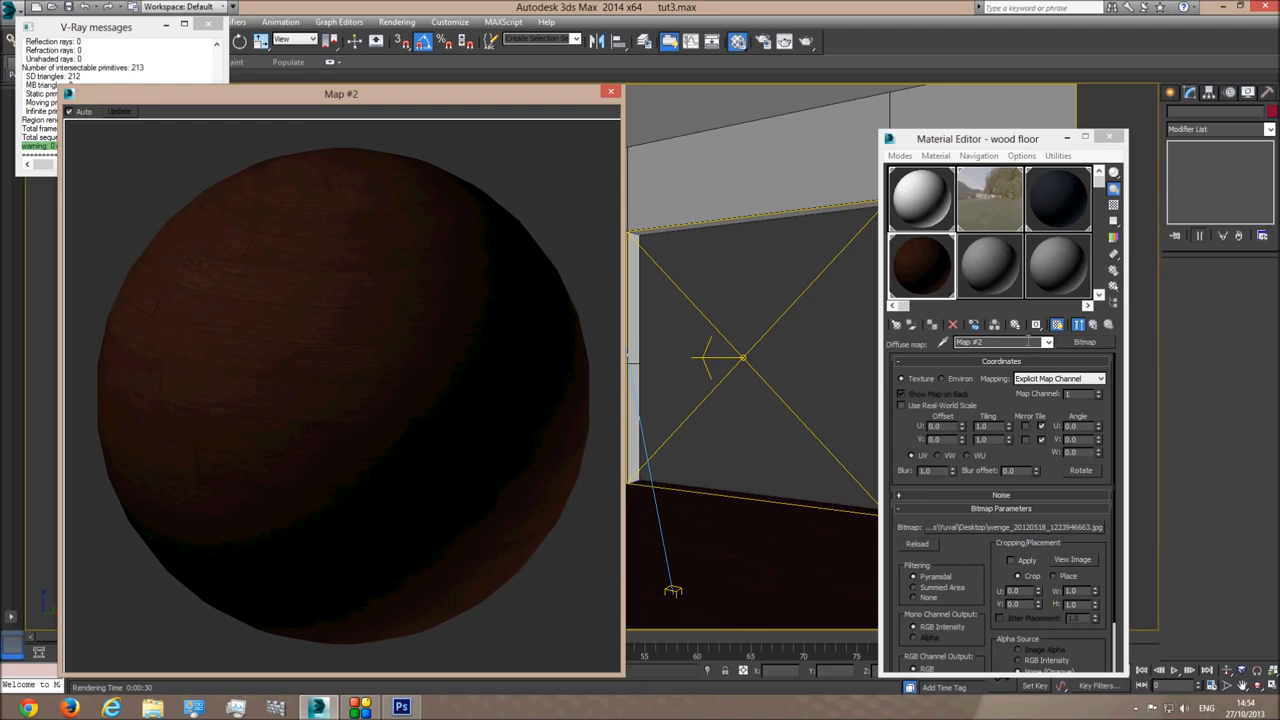
pyautogui.click(1048, 344)
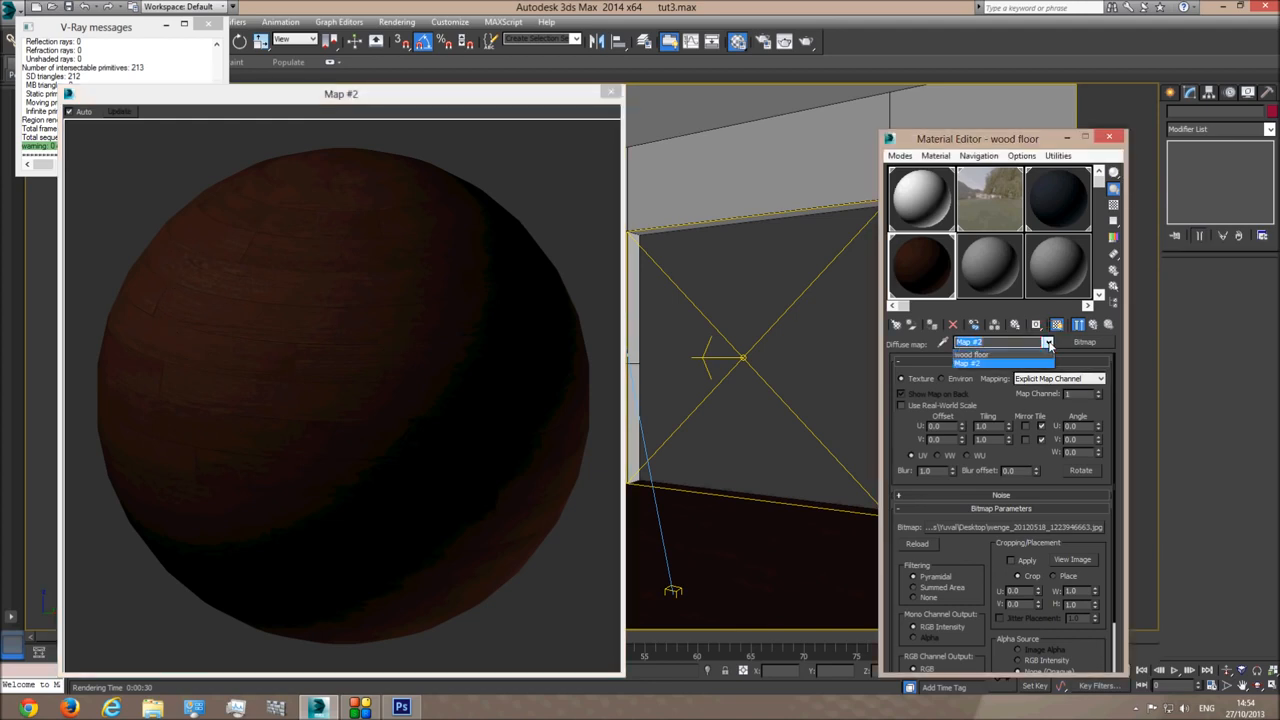
pyautogui.click(975, 355)
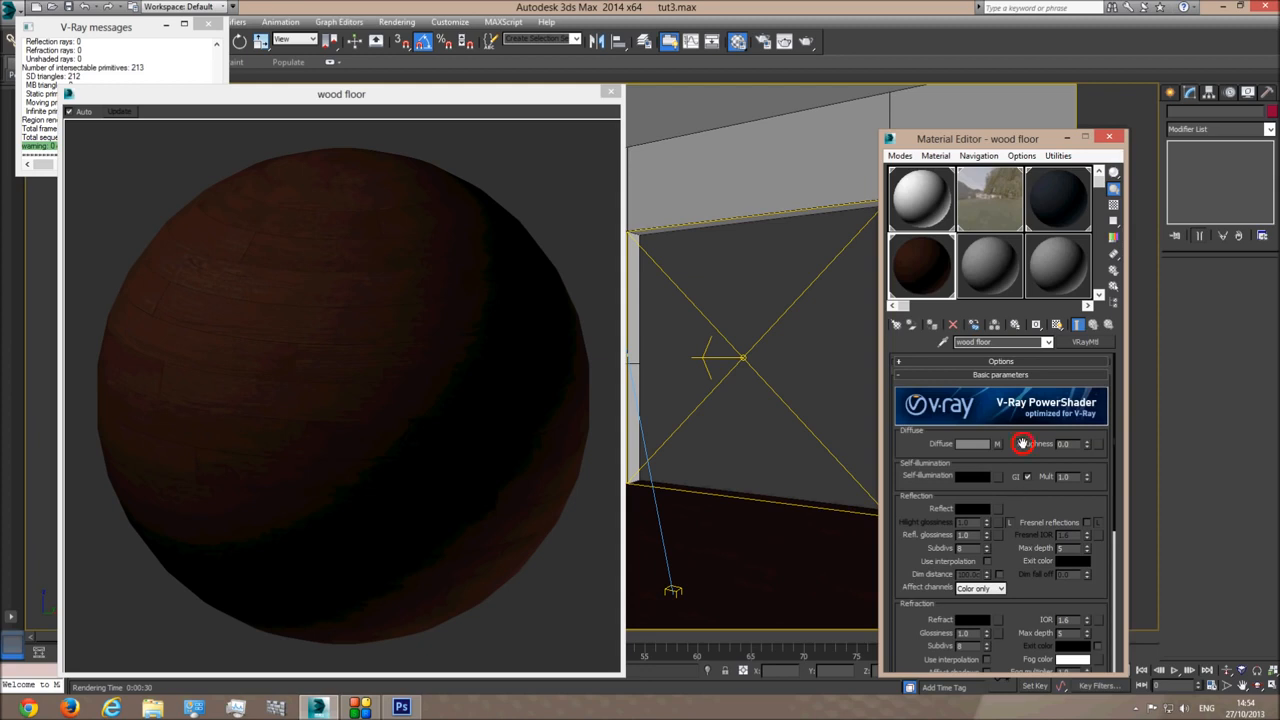
# - Load wood_bump.jpg as a bitmap in the wood floor material's Bump map slot, check the enlarged preview and close the material editor
pyautogui.moveTo(1020, 443); pyautogui.dragTo(1022, 214)
pyautogui.click(1001, 625)
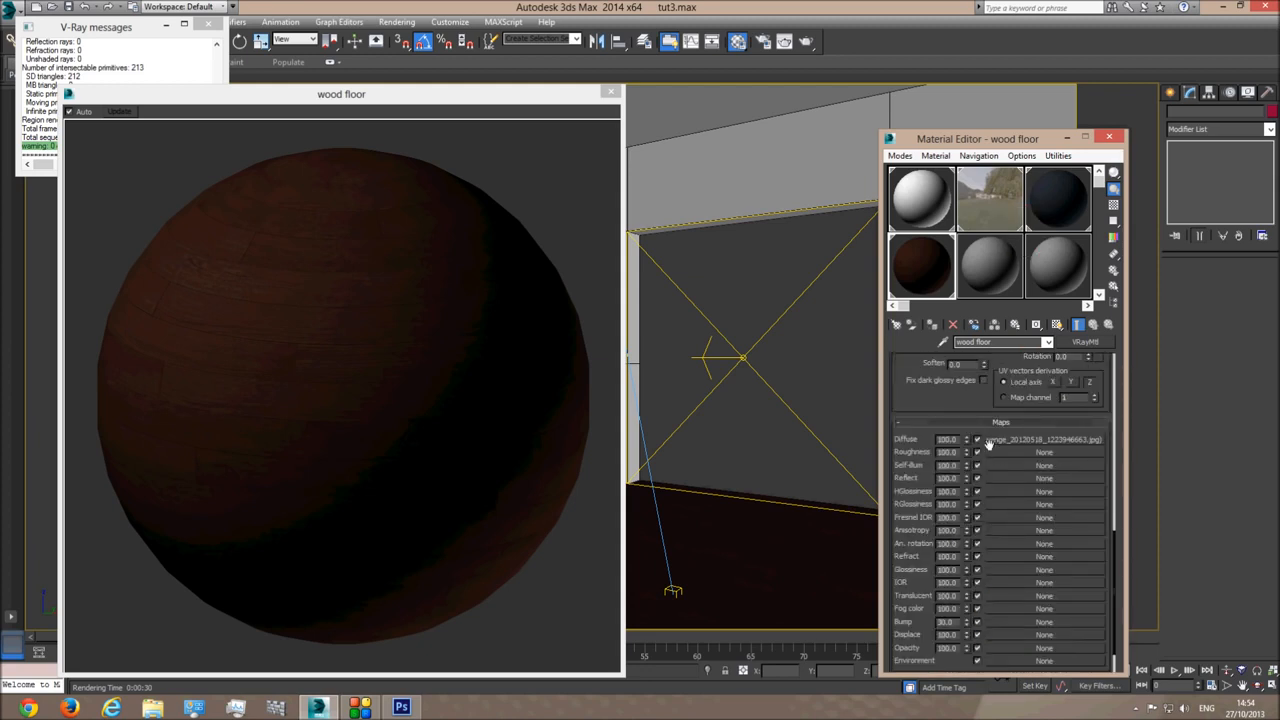
pyautogui.click(1001, 621)
pyautogui.doubleClick(621, 190)
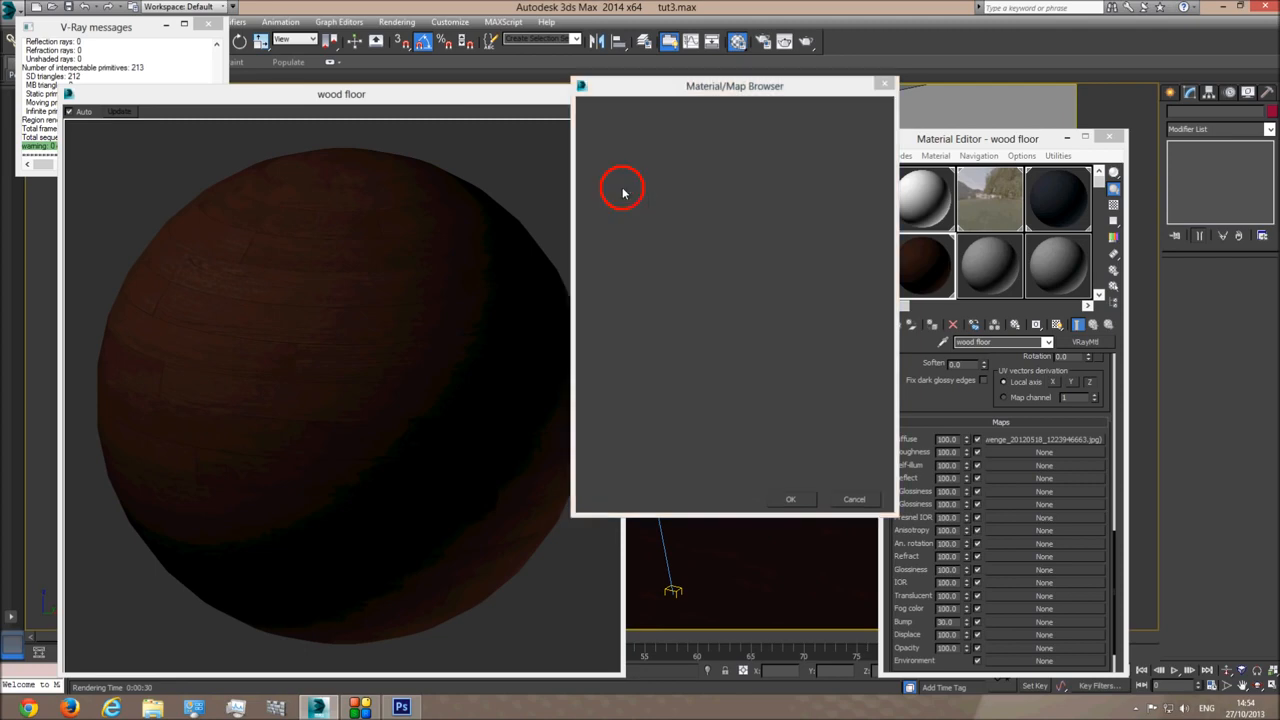
pyautogui.scroll(-2, 452, 200)
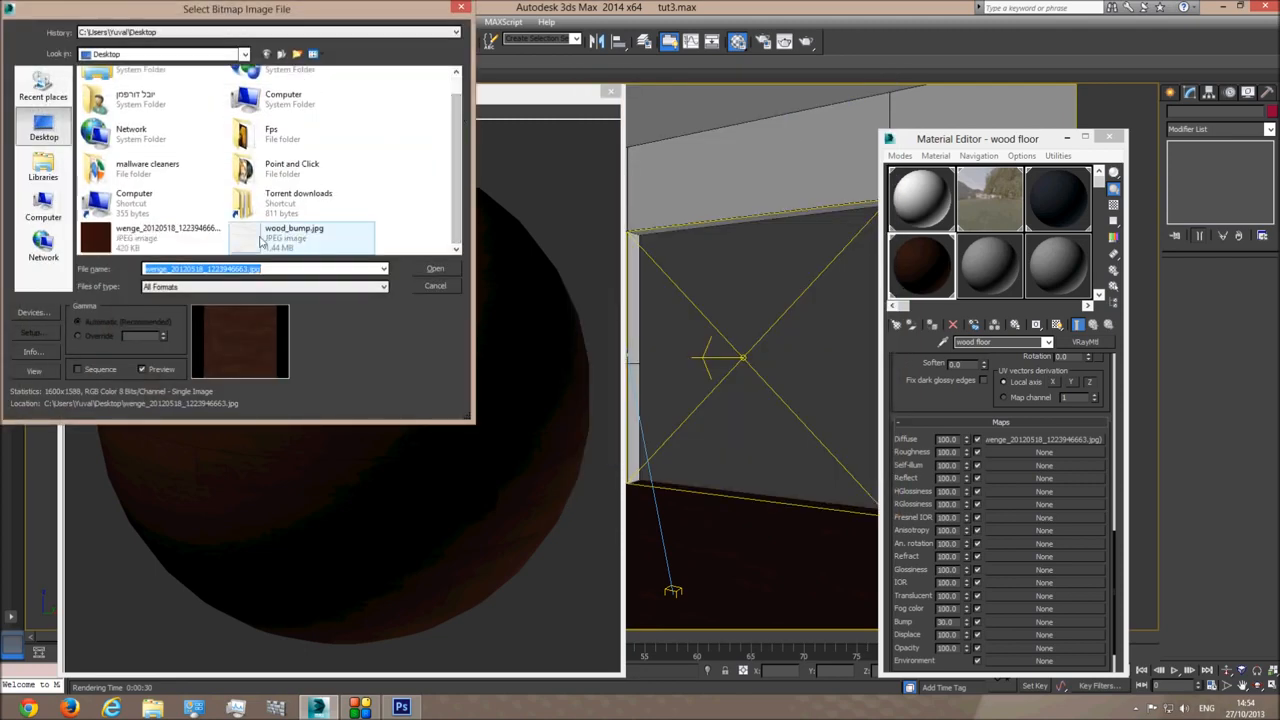
pyautogui.click(294, 235)
pyautogui.doubleClick(294, 235)
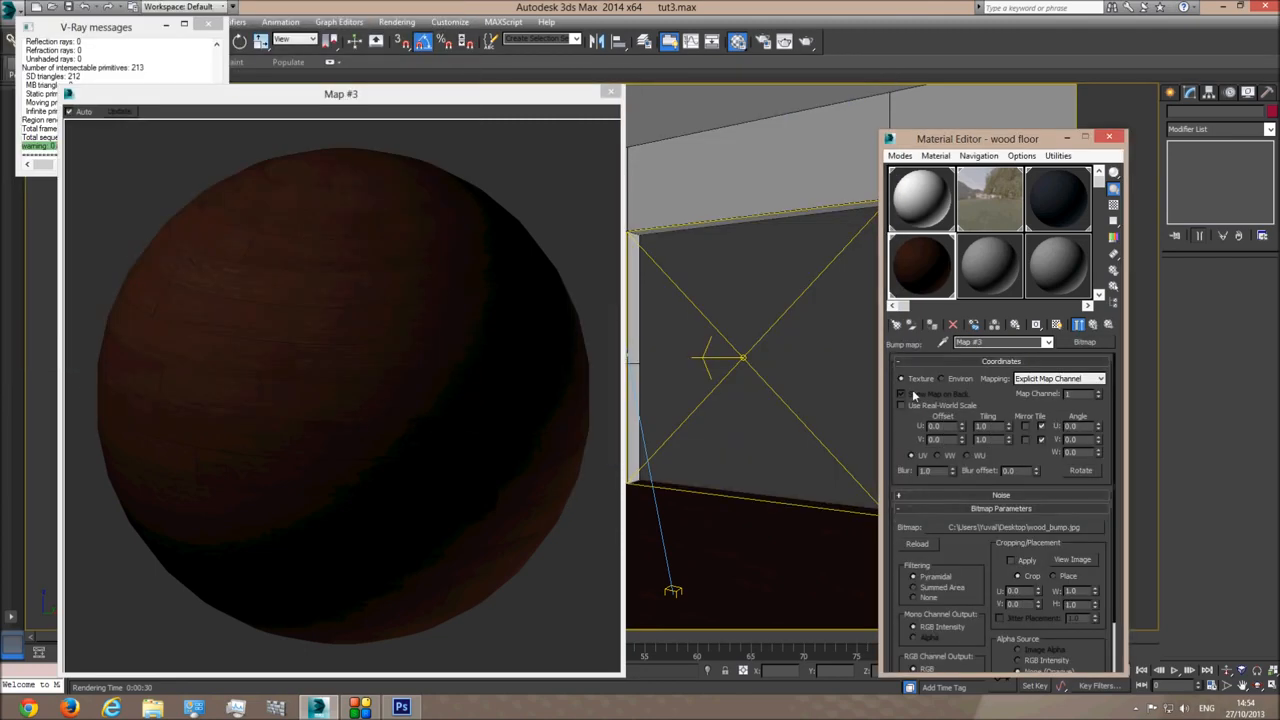
pyautogui.click(252, 342)
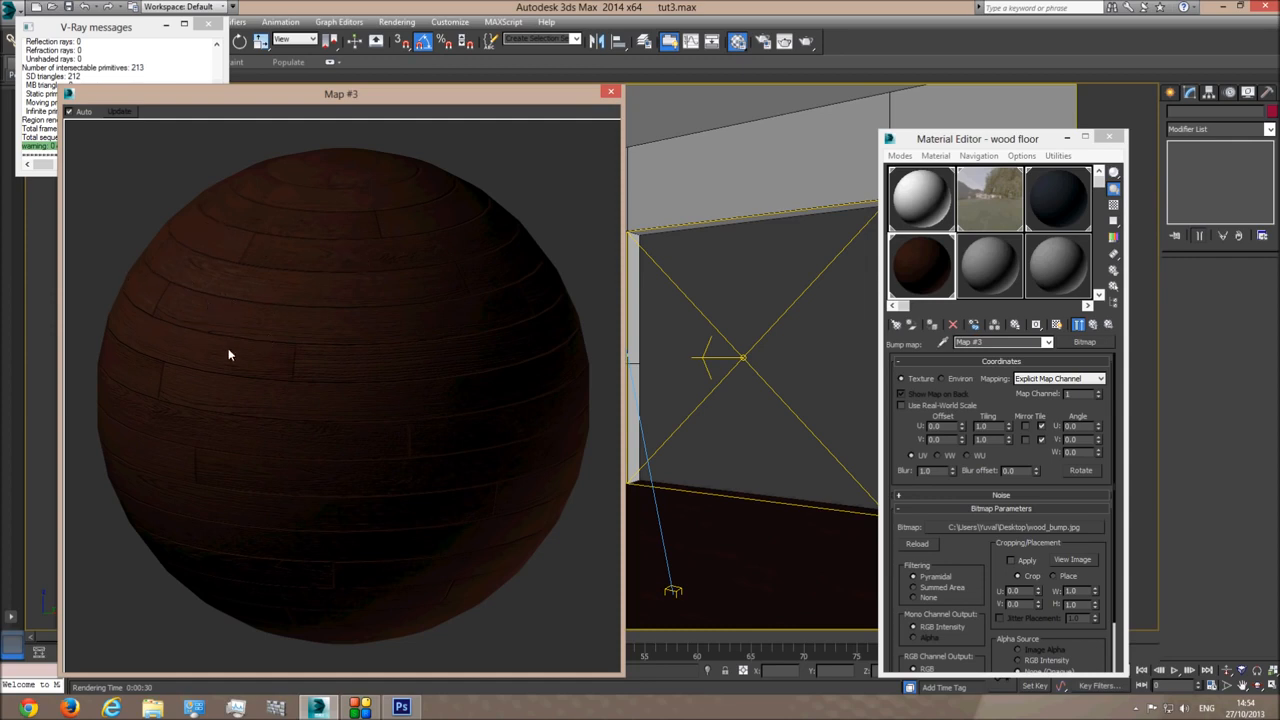
pyautogui.click(611, 92)
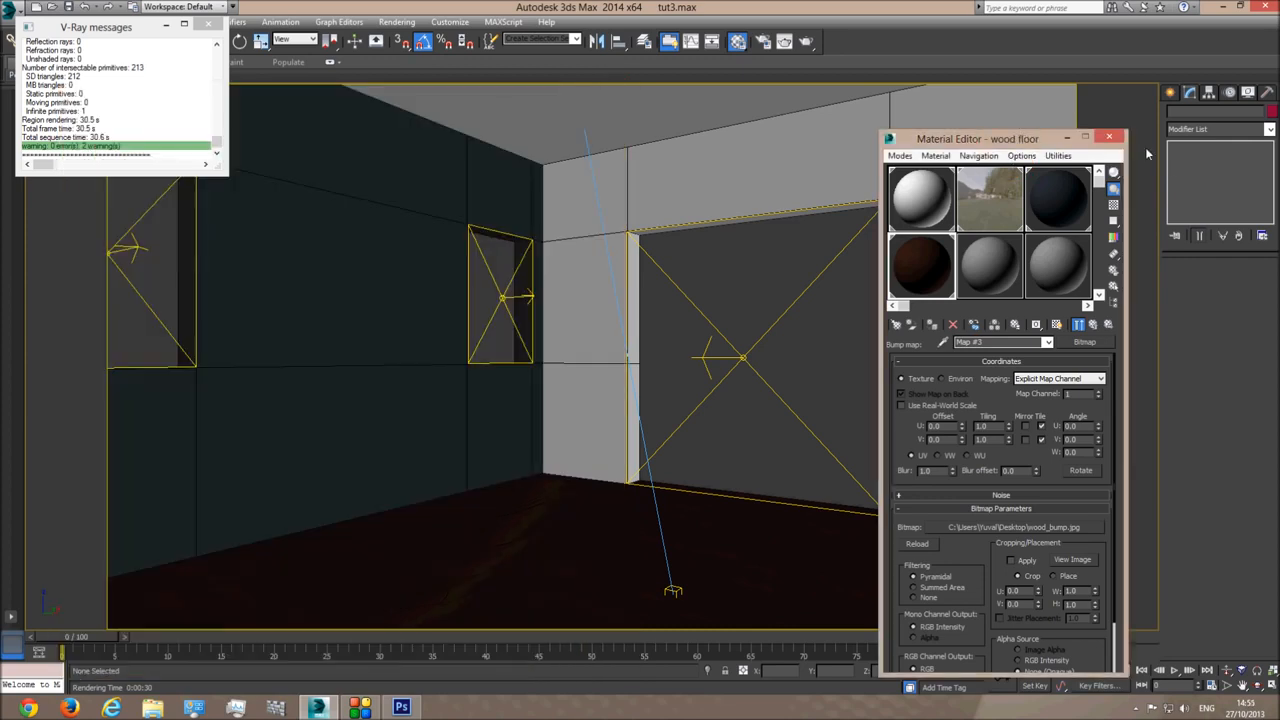
pyautogui.click(1110, 137)
# - Set the render output width to 2000 with the HDTV proportions
pyautogui.click(763, 42)
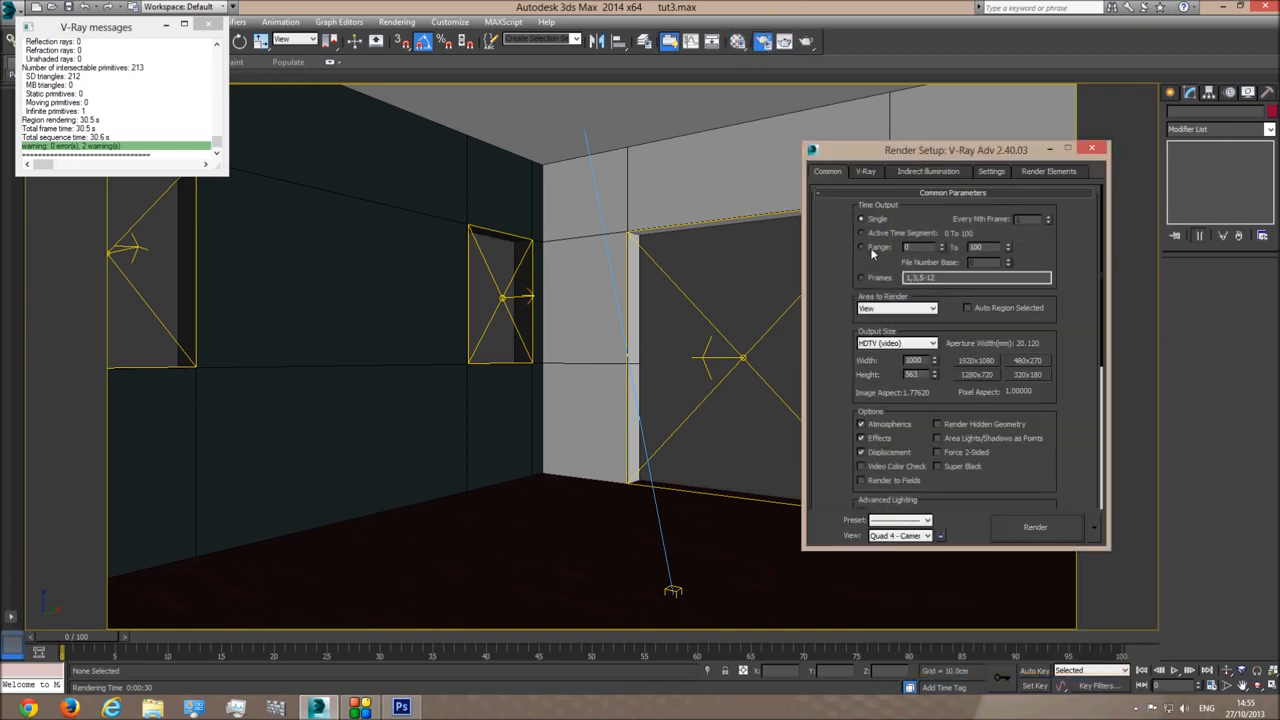
pyautogui.doubleClick(914, 360)
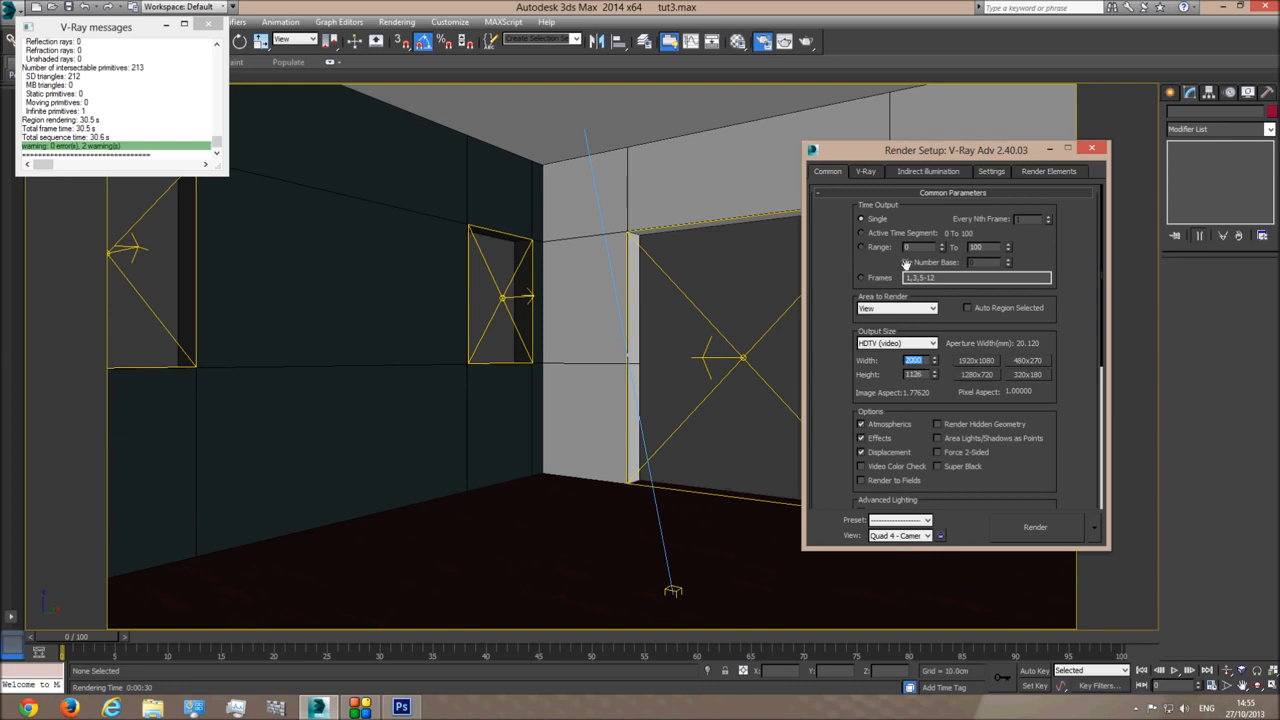
pyautogui.click(1094, 149)
# - Set the area to render to Region and fit the region over the floor across the full width of the camera view
pyautogui.click(784, 42)
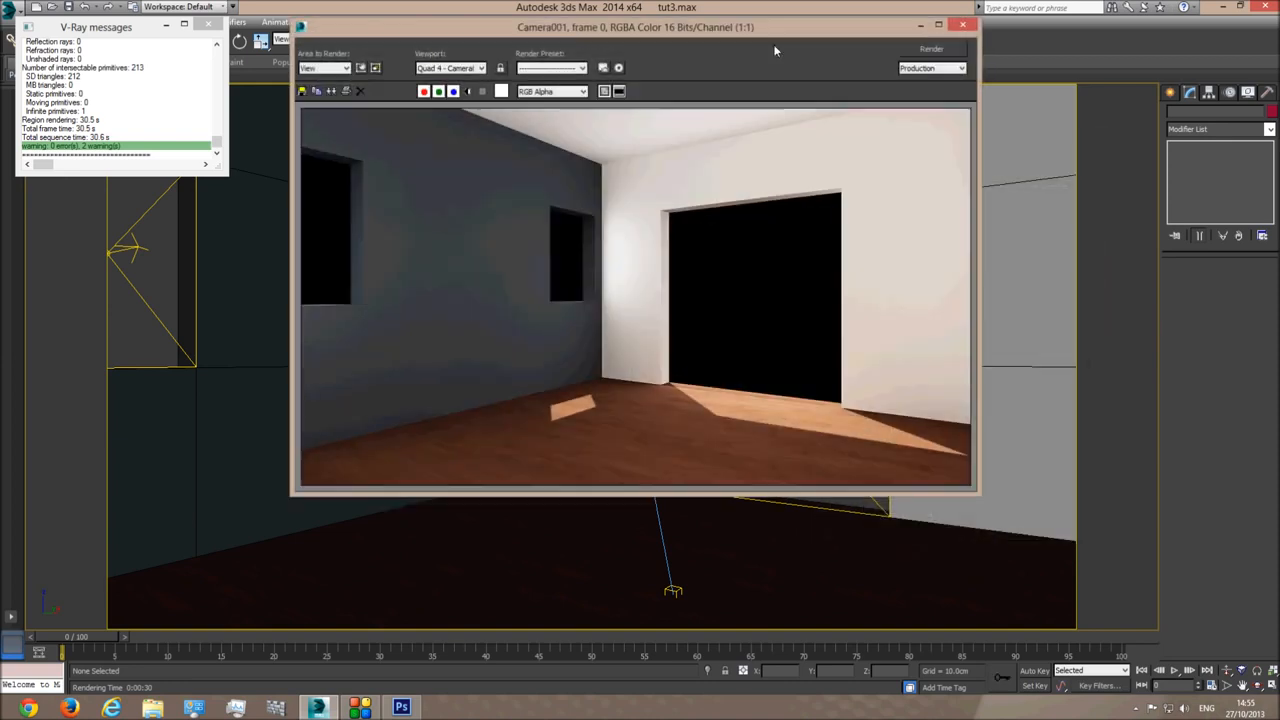
pyautogui.click(324, 68)
pyautogui.click(318, 98)
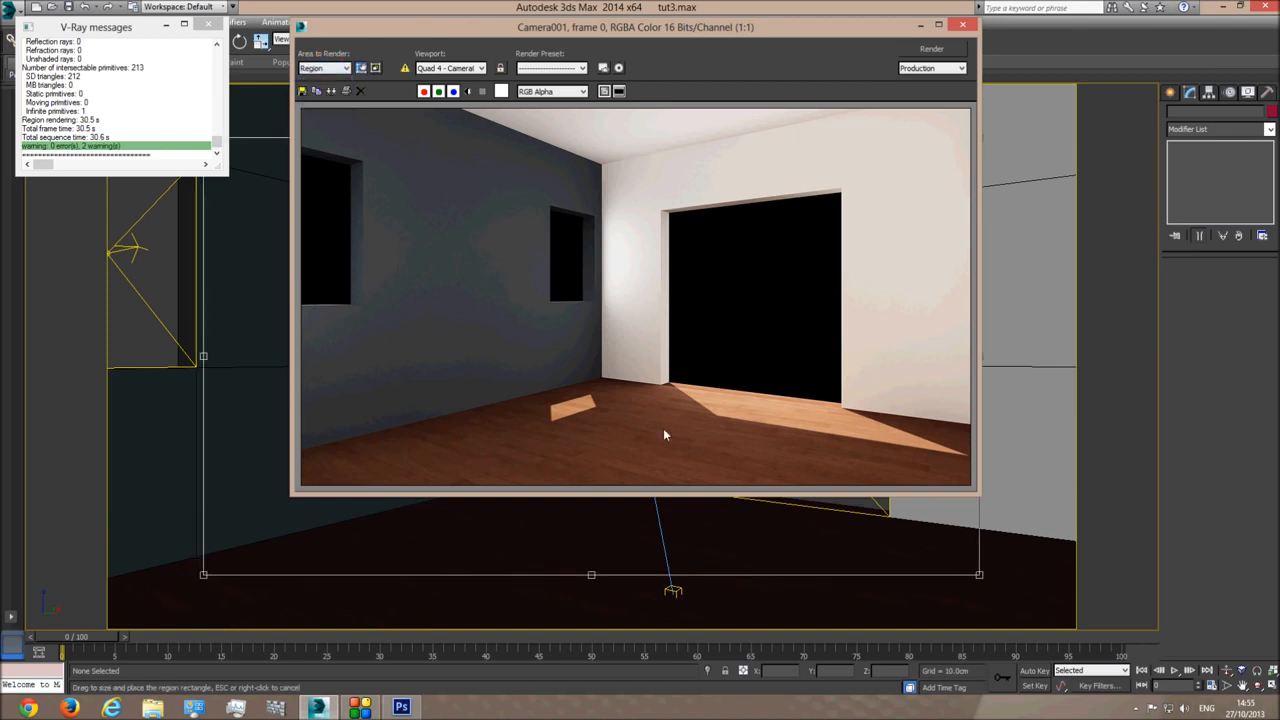
pyautogui.moveTo(578, 27); pyautogui.dragTo(825, 696)
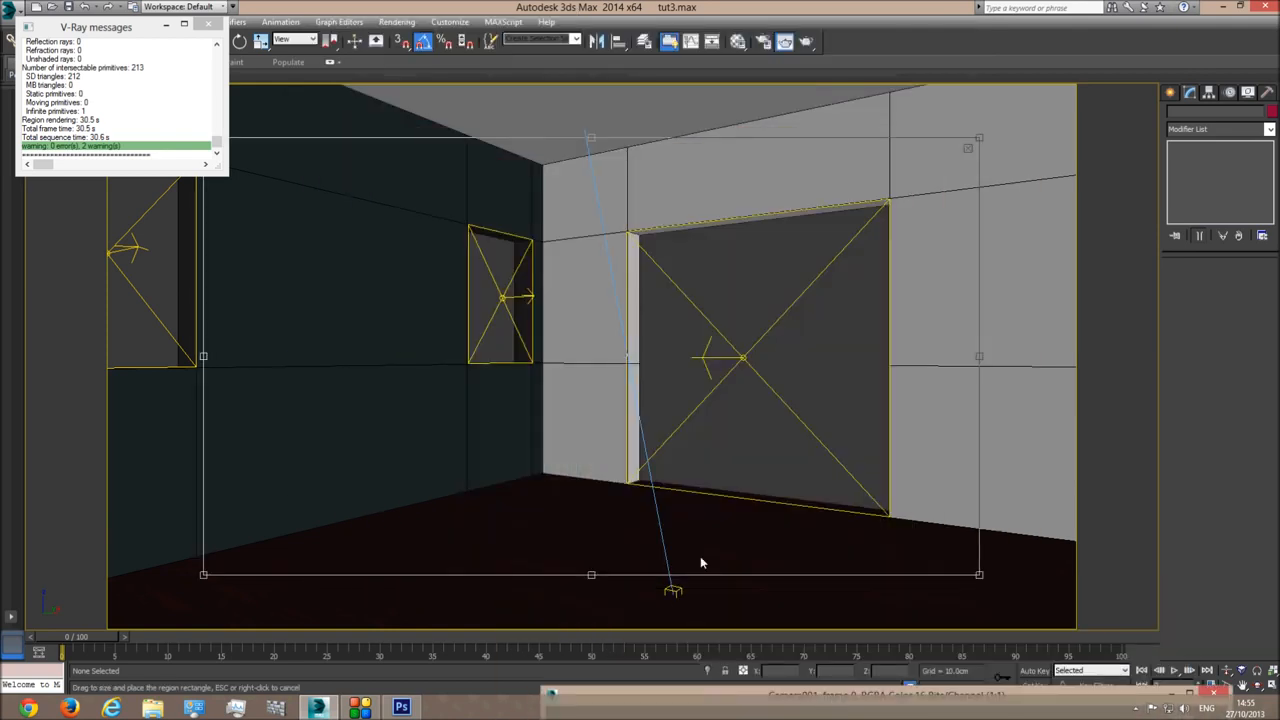
pyautogui.moveTo(700, 556); pyautogui.dragTo(163, 617)
pyautogui.moveTo(879, 413); pyautogui.dragTo(1176, 412)
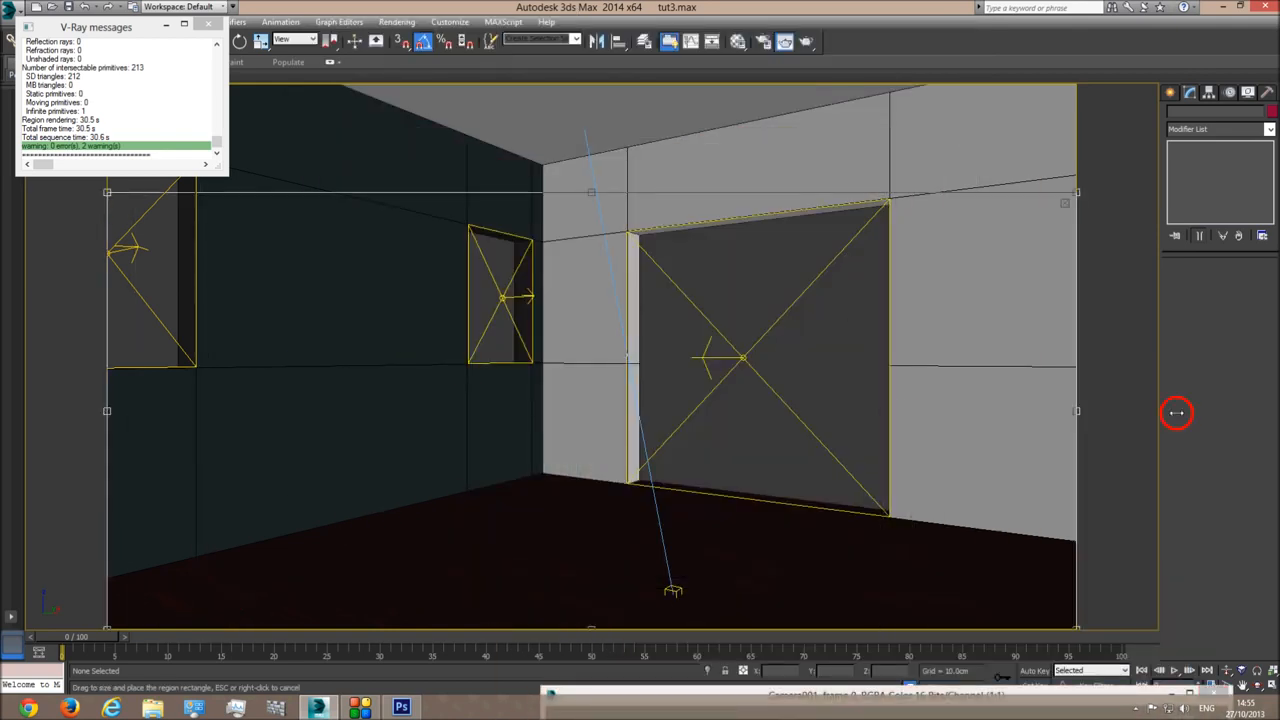
pyautogui.moveTo(591, 192); pyautogui.dragTo(591, 467)
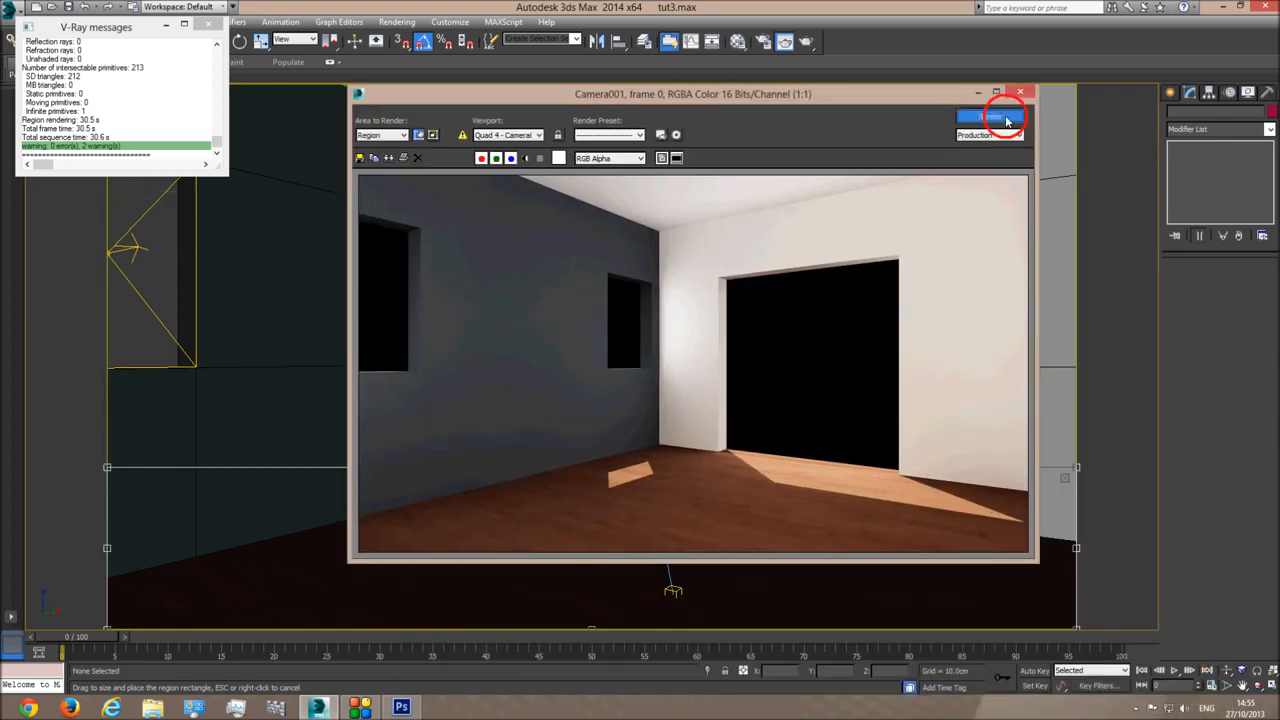
# - Render the floor region and examine the planks and seams close up for the effect of the bump map
pyautogui.click(990, 116)
pyautogui.keyDown('ctrl'); pyautogui.click(684, 497); pyautogui.keyUp('ctrl')
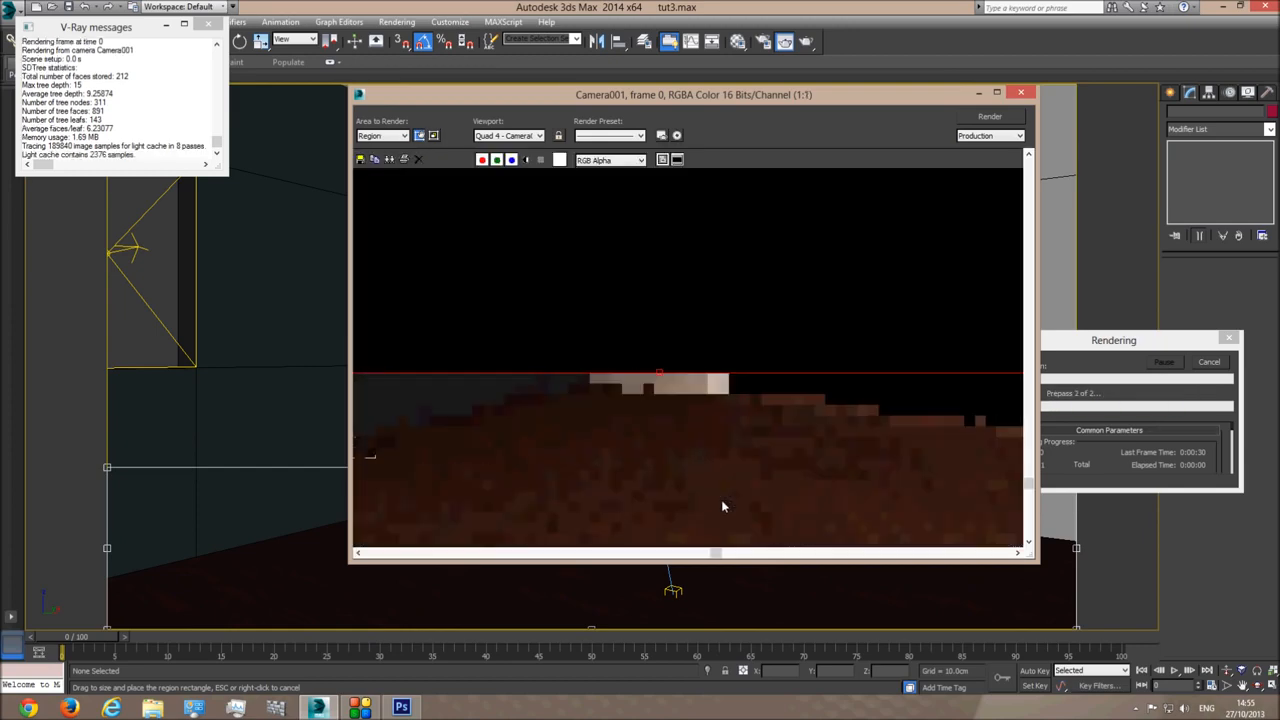
pyautogui.moveTo(715, 552); pyautogui.dragTo(371, 551)
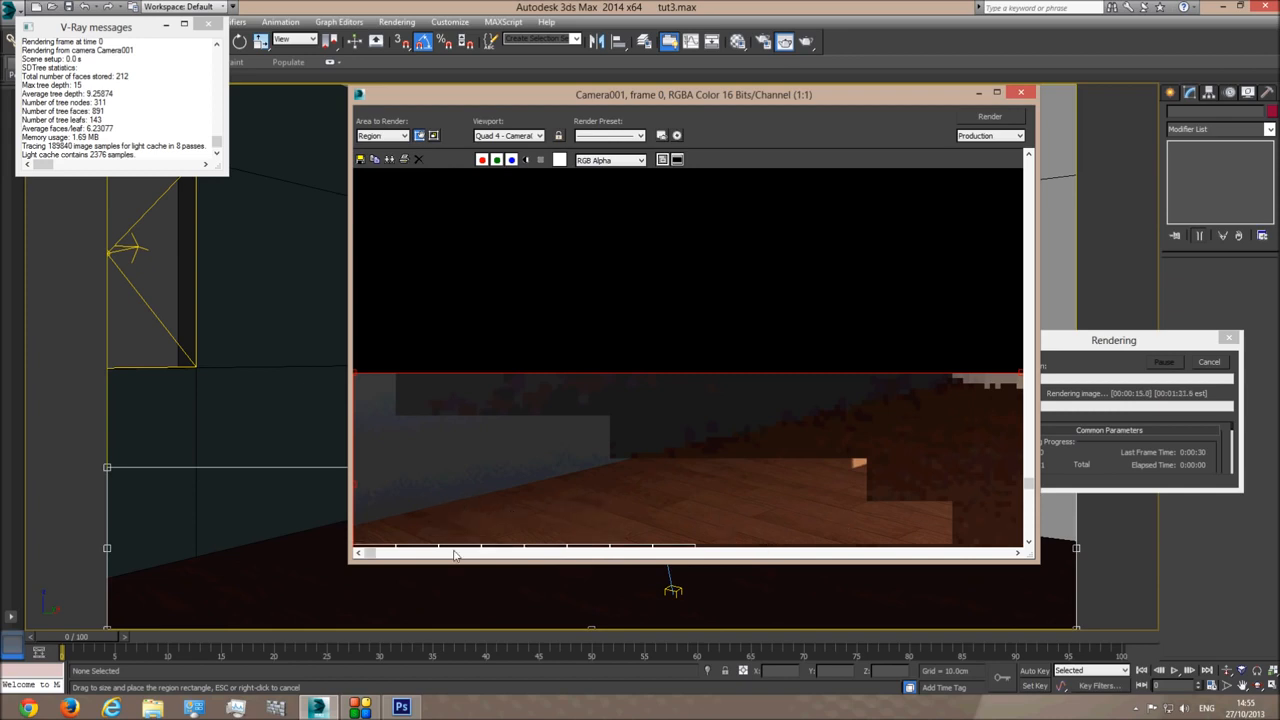
pyautogui.moveTo(371, 554); pyautogui.dragTo(680, 558)
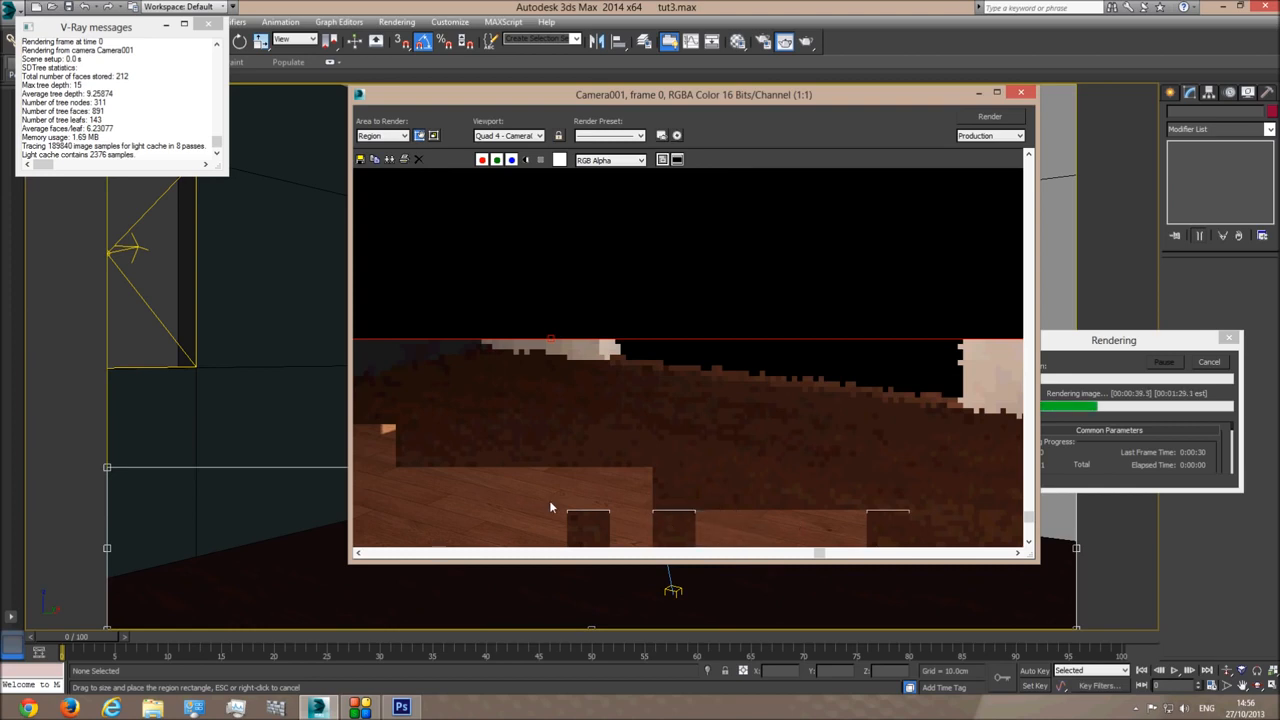
pyautogui.scroll(-1, 811, 526)
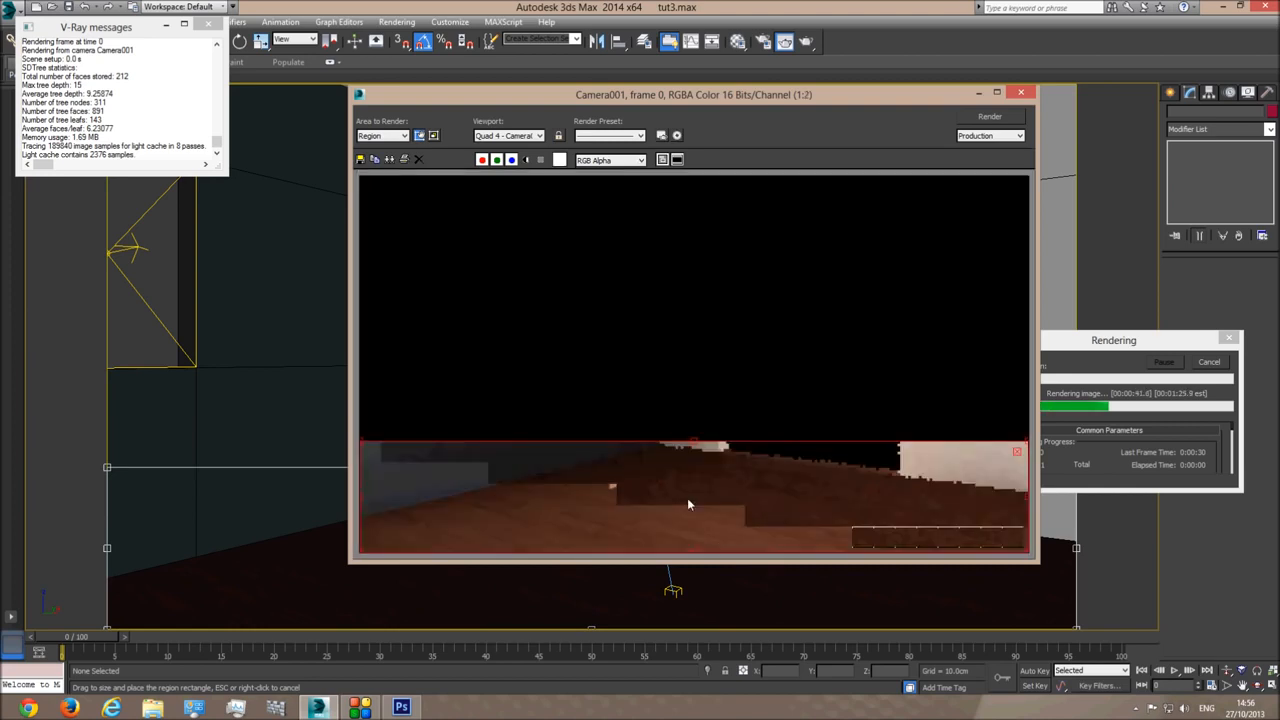
pyautogui.scroll(1, 766, 540)
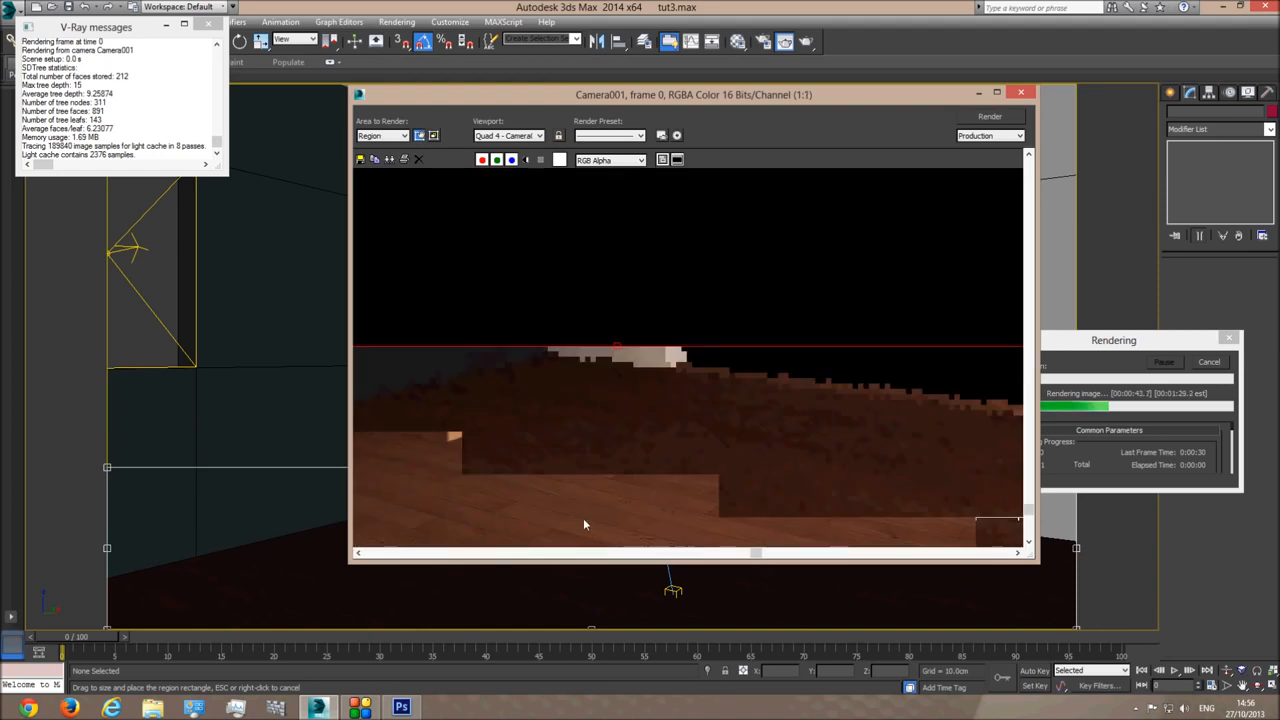
pyautogui.click(632, 556)
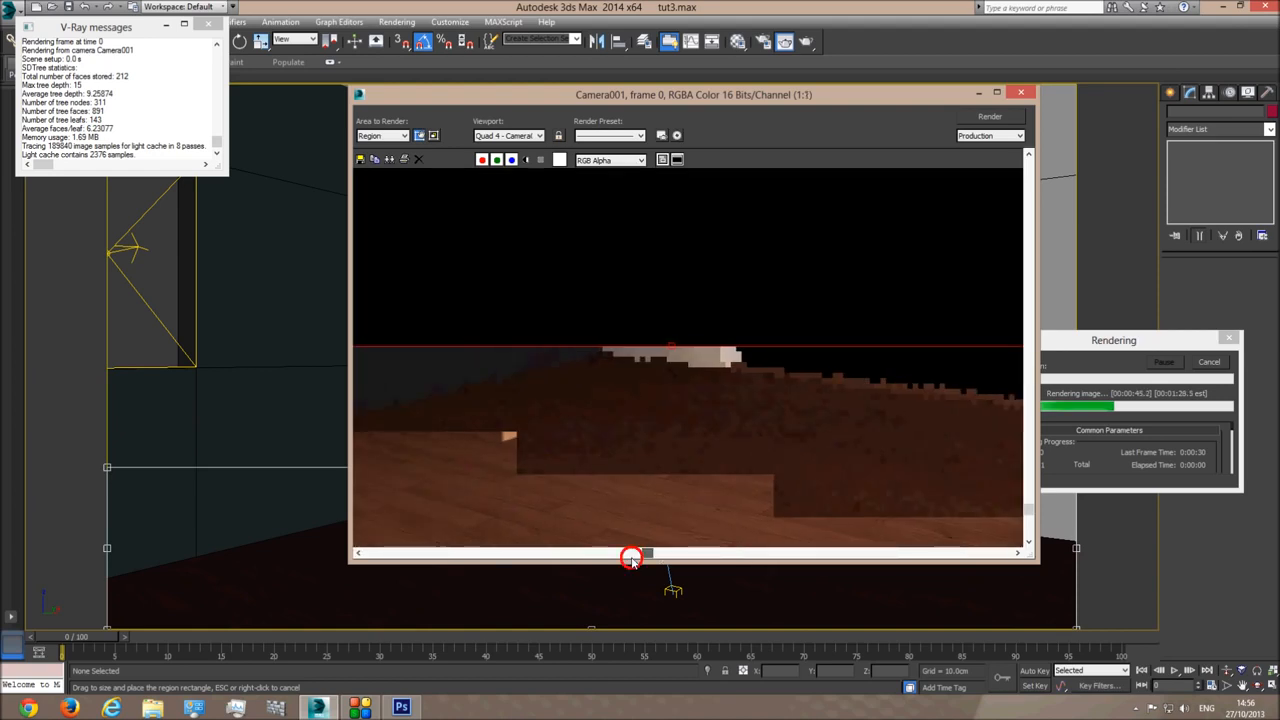
pyautogui.click(632, 556)
pyautogui.scroll(-1, 728, 509)
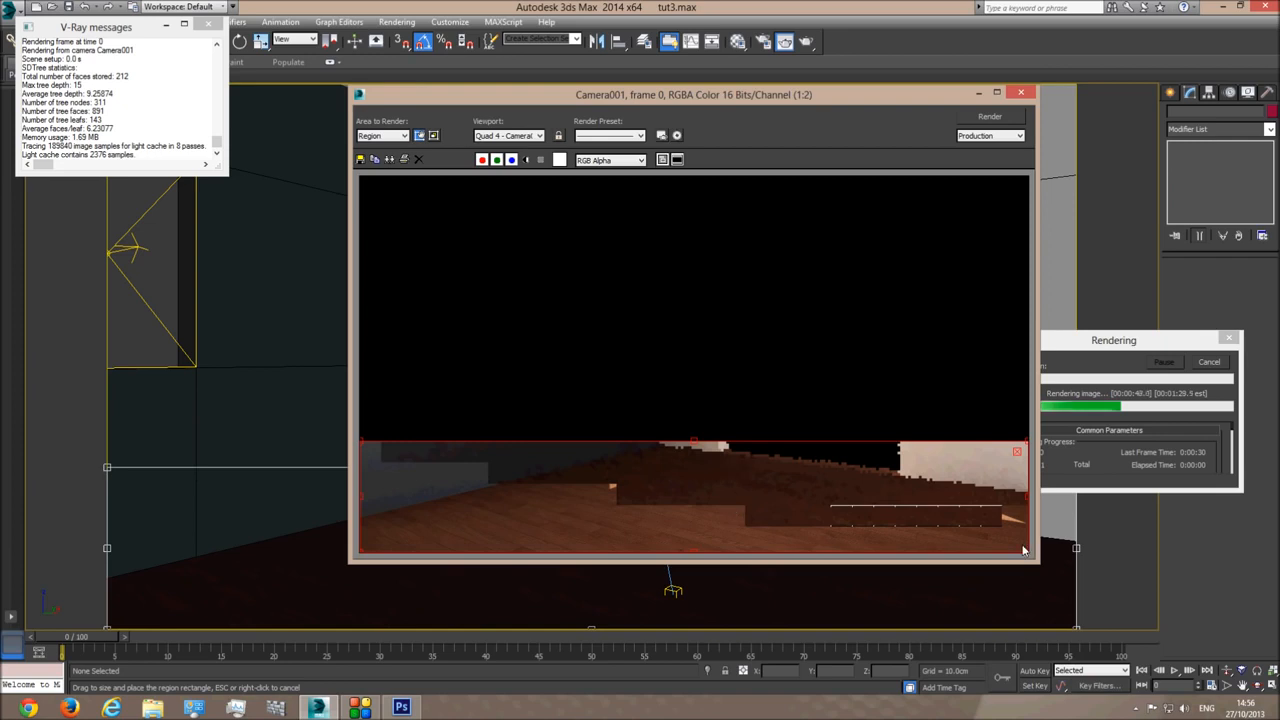
pyautogui.scroll(1, 1008, 517)
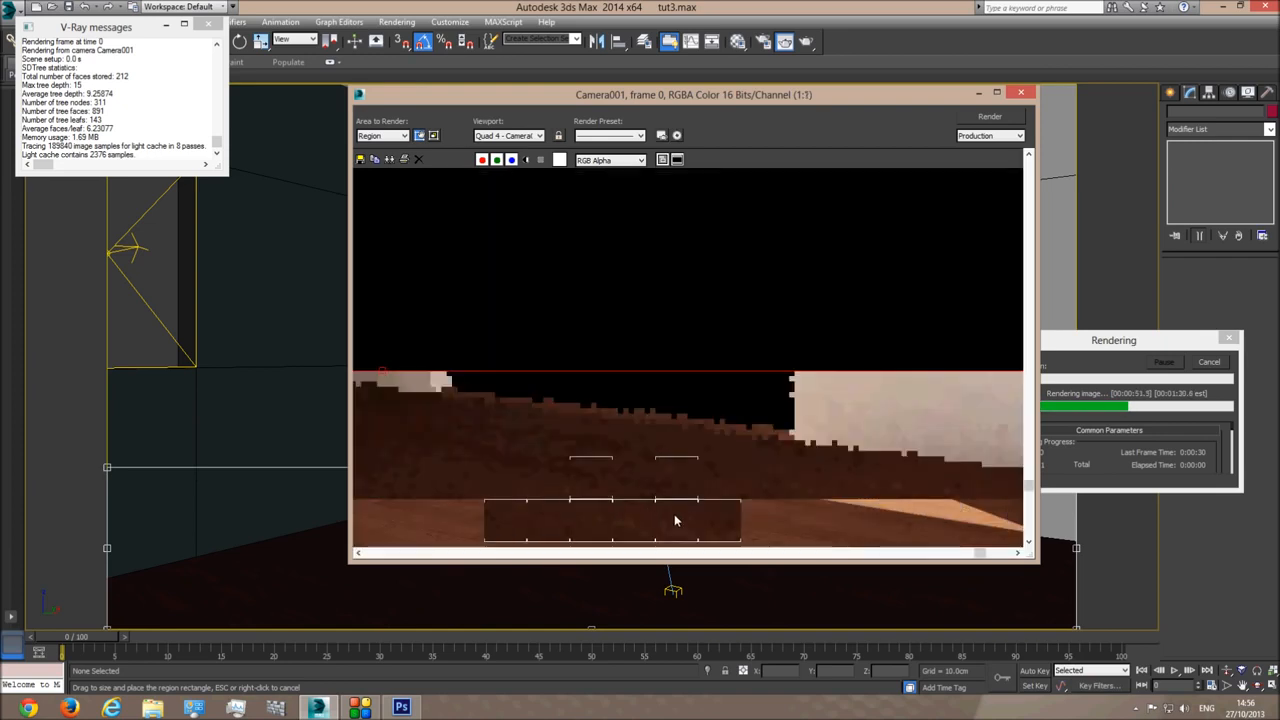
pyautogui.scroll(-1, 612, 513)
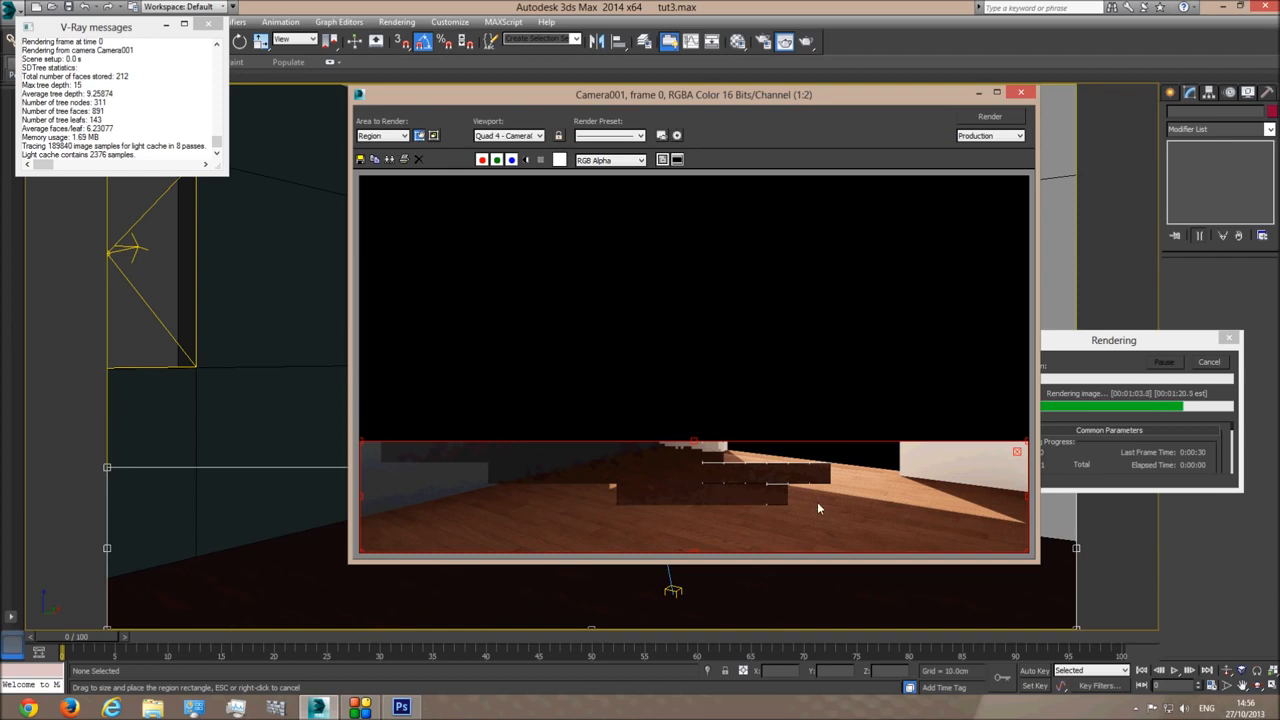
# - Cancel the running region render, look over the partly rendered floor and close the rendered frame window
pyautogui.click(1211, 364)
pyautogui.keyDown('ctrl'); pyautogui.click(737, 534); pyautogui.keyUp('ctrl')
pyautogui.scroll(-1, 745, 526)
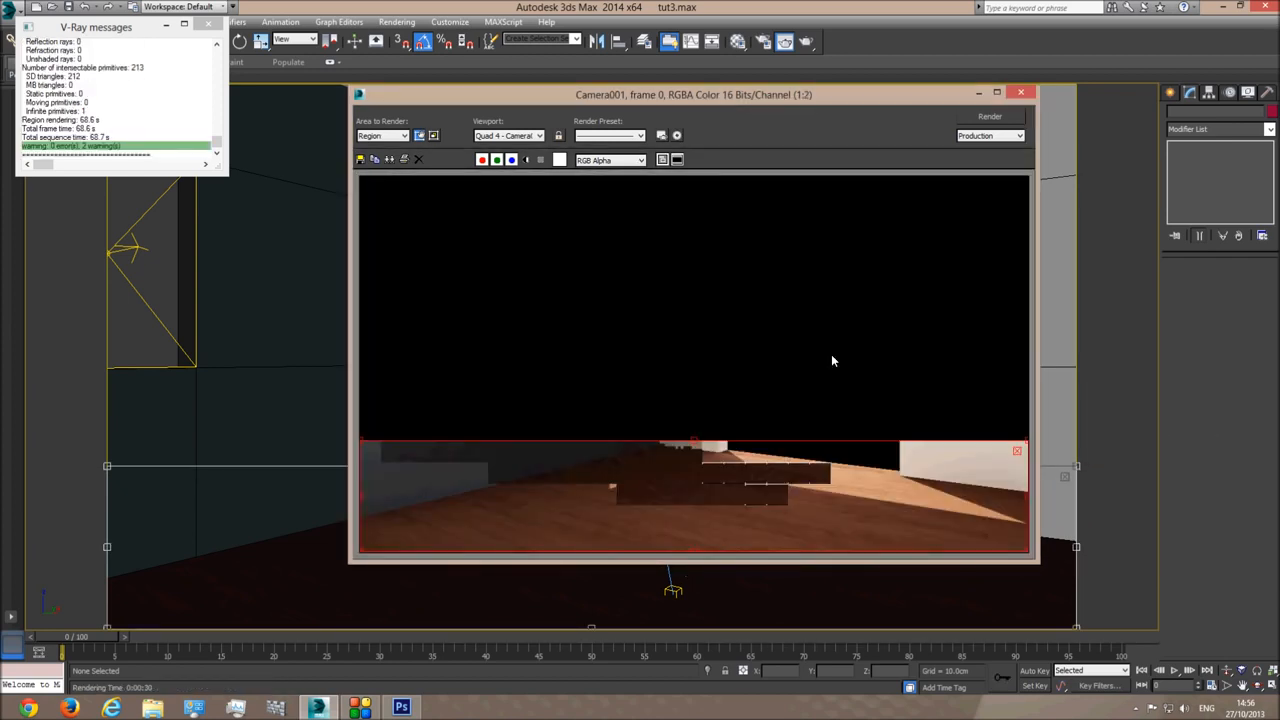
pyautogui.click(1019, 94)
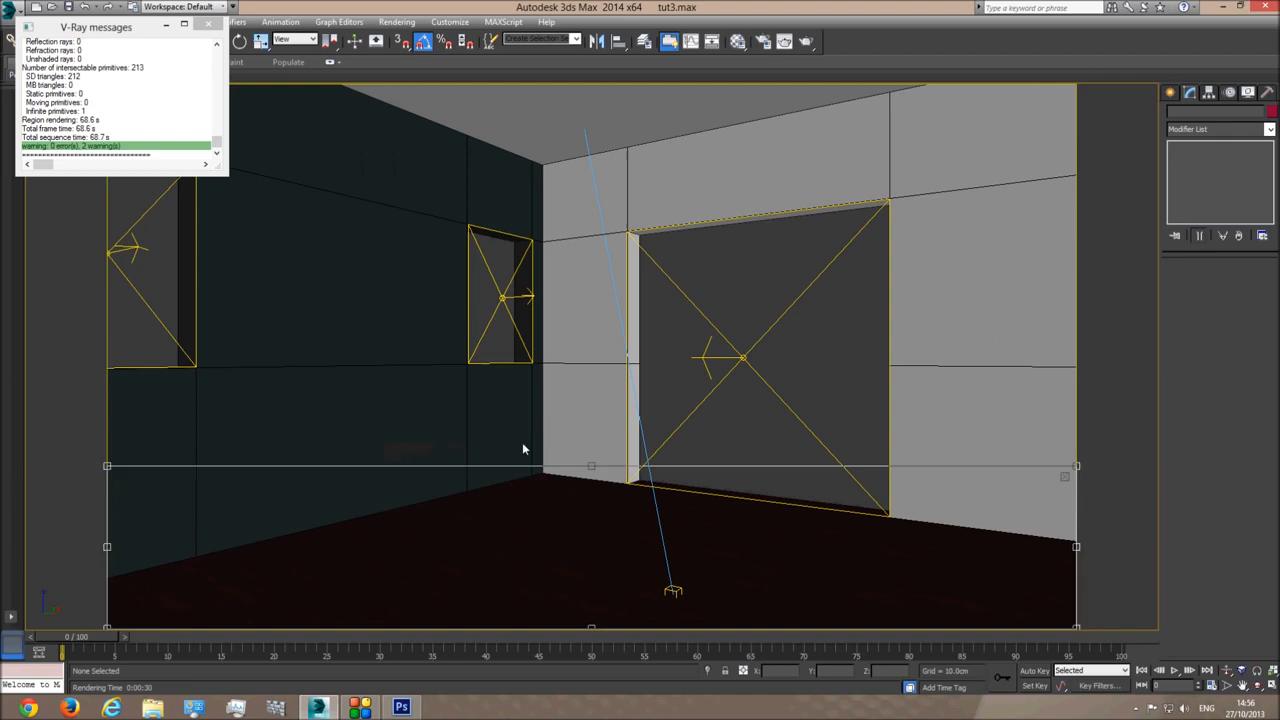
# - Set the area to render back to View so the full camera frame renders
pyautogui.click(207, 23)
pyautogui.click(784, 41)
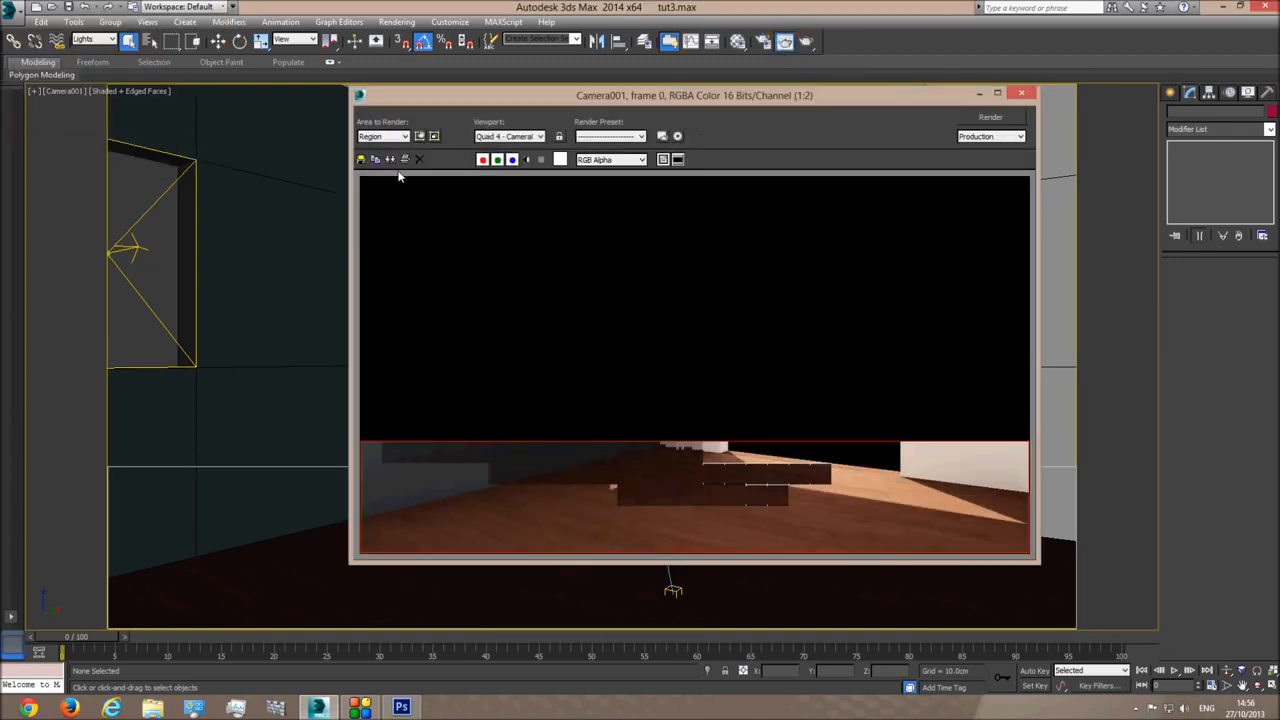
pyautogui.click(384, 136)
pyautogui.click(378, 148)
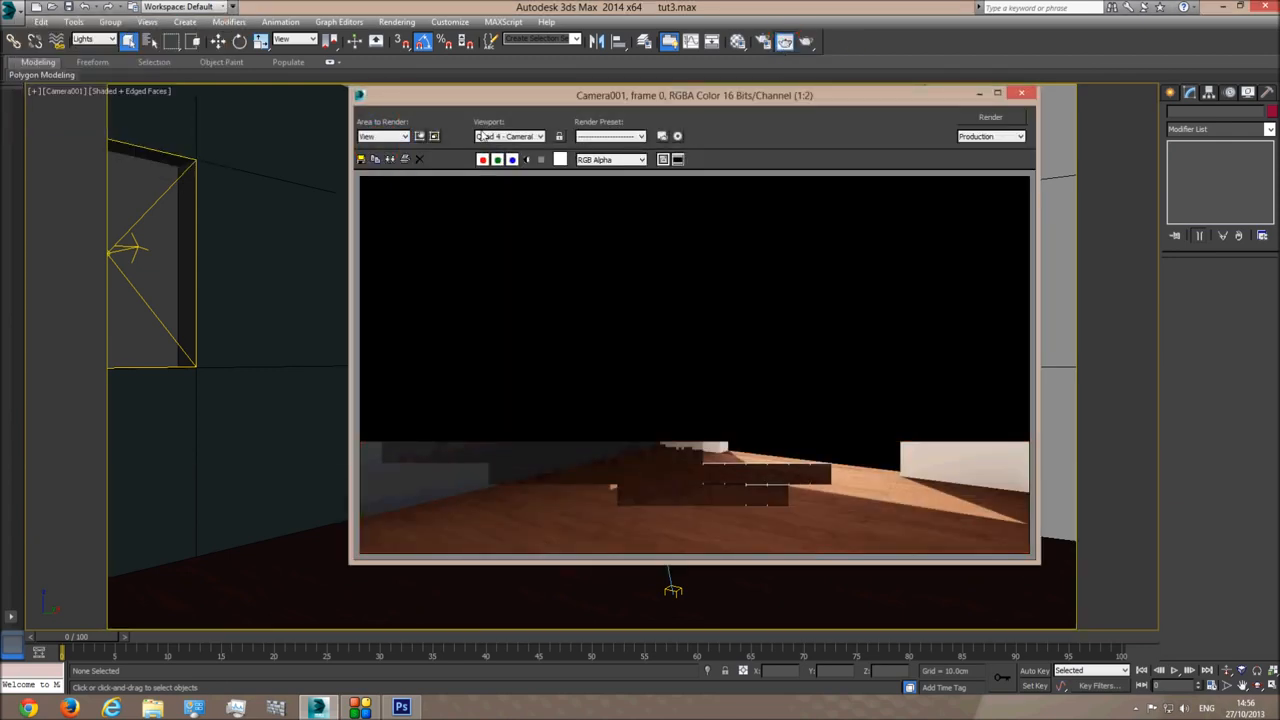
pyautogui.click(1021, 93)
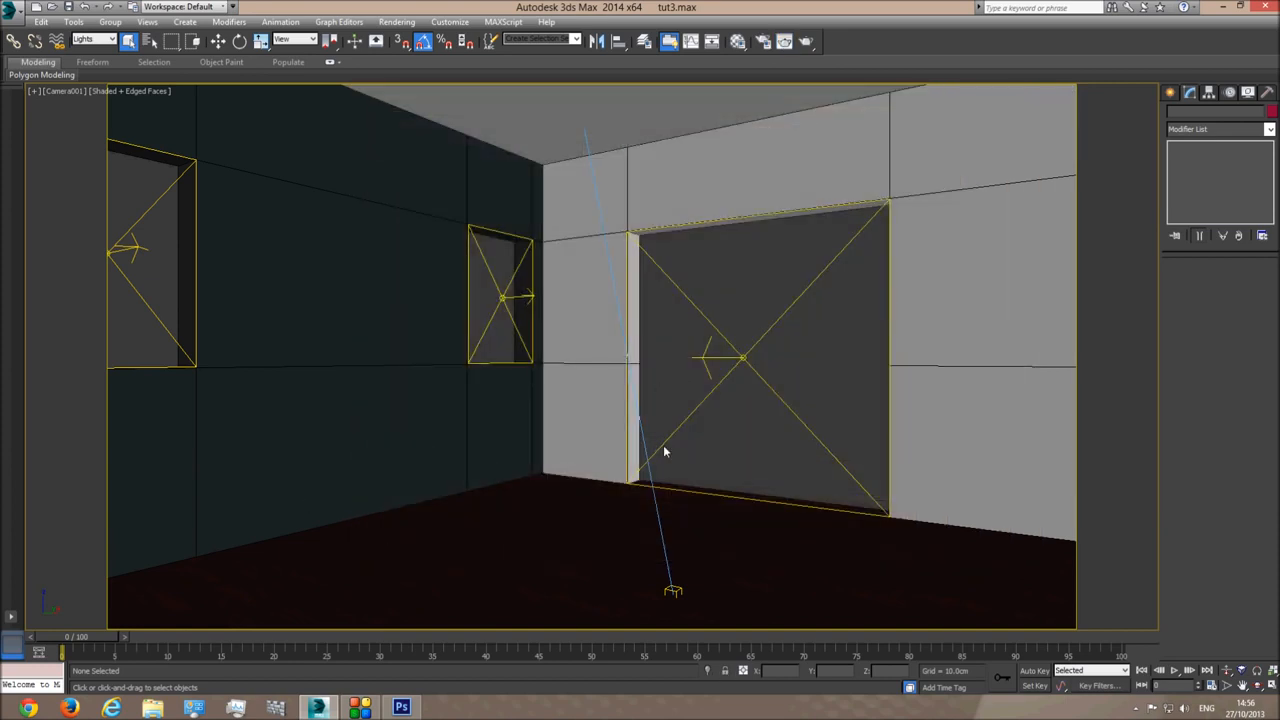
# - Set the wood floor material's reflection colour to a dark grey with a value of 40
pyautogui.click(737, 42)
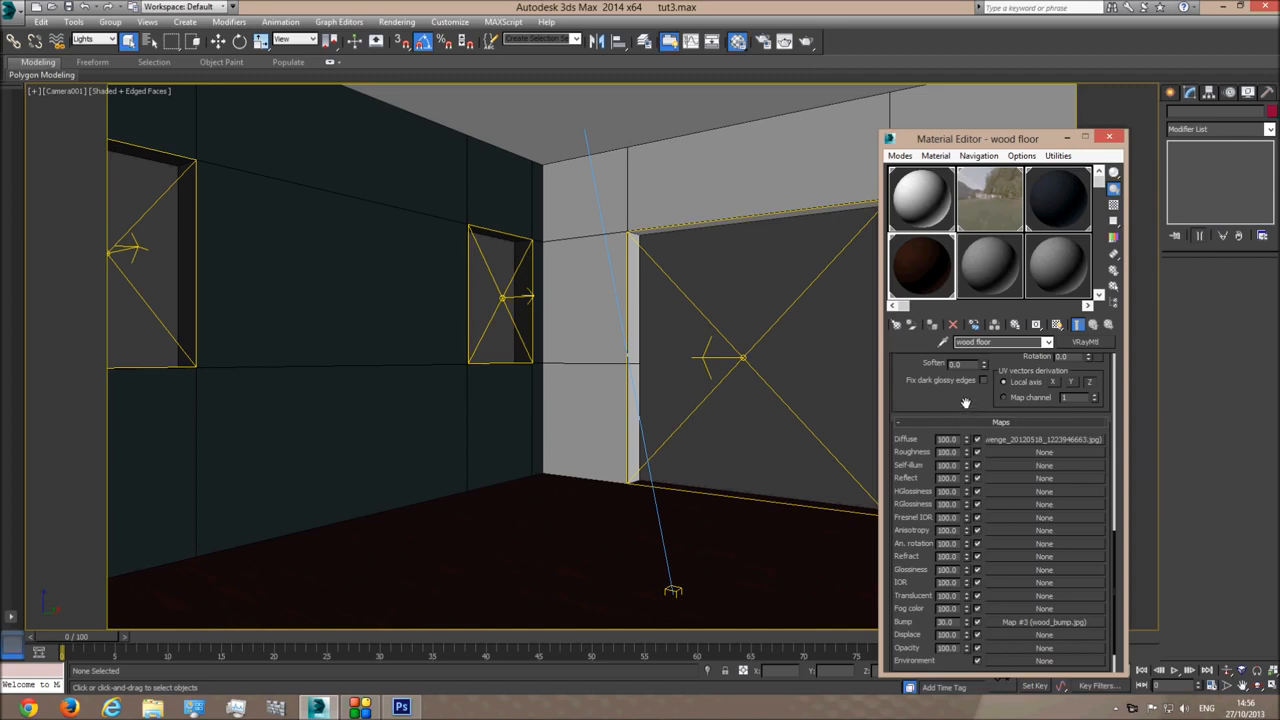
pyautogui.moveTo(967, 402); pyautogui.dragTo(967, 709)
pyautogui.moveTo(1026, 372); pyautogui.dragTo(1026, 584)
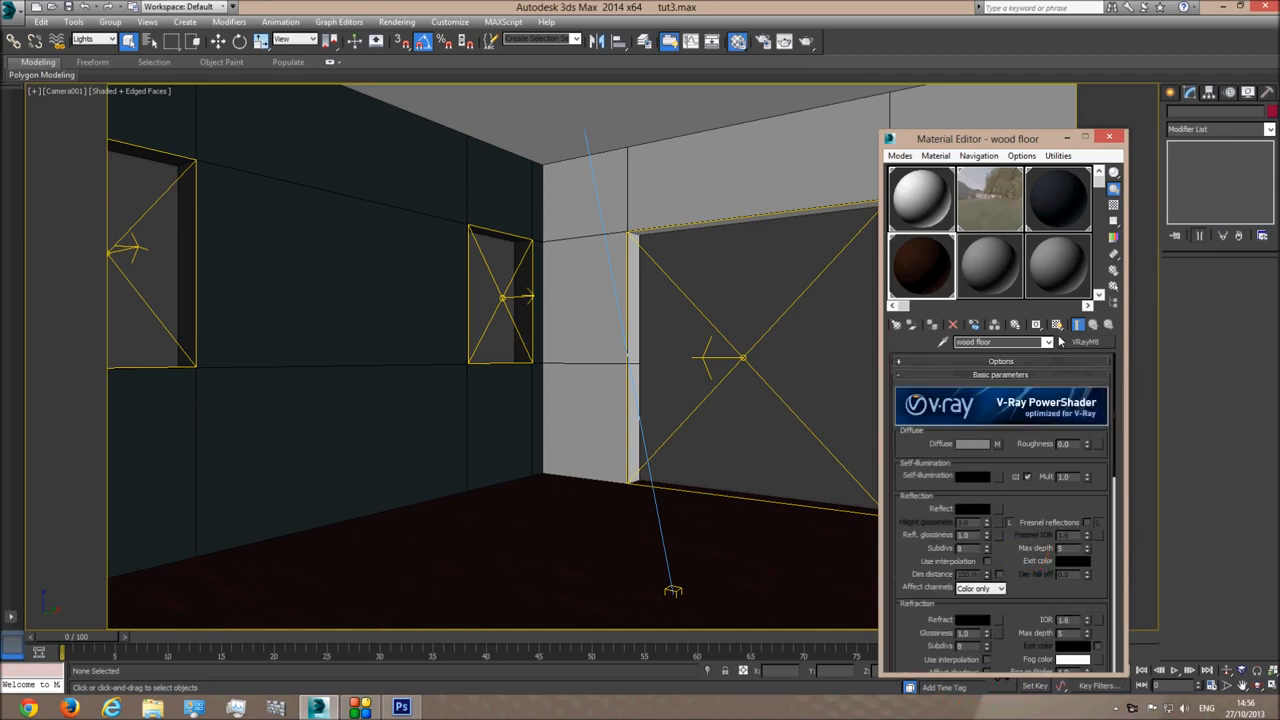
pyautogui.click(972, 509)
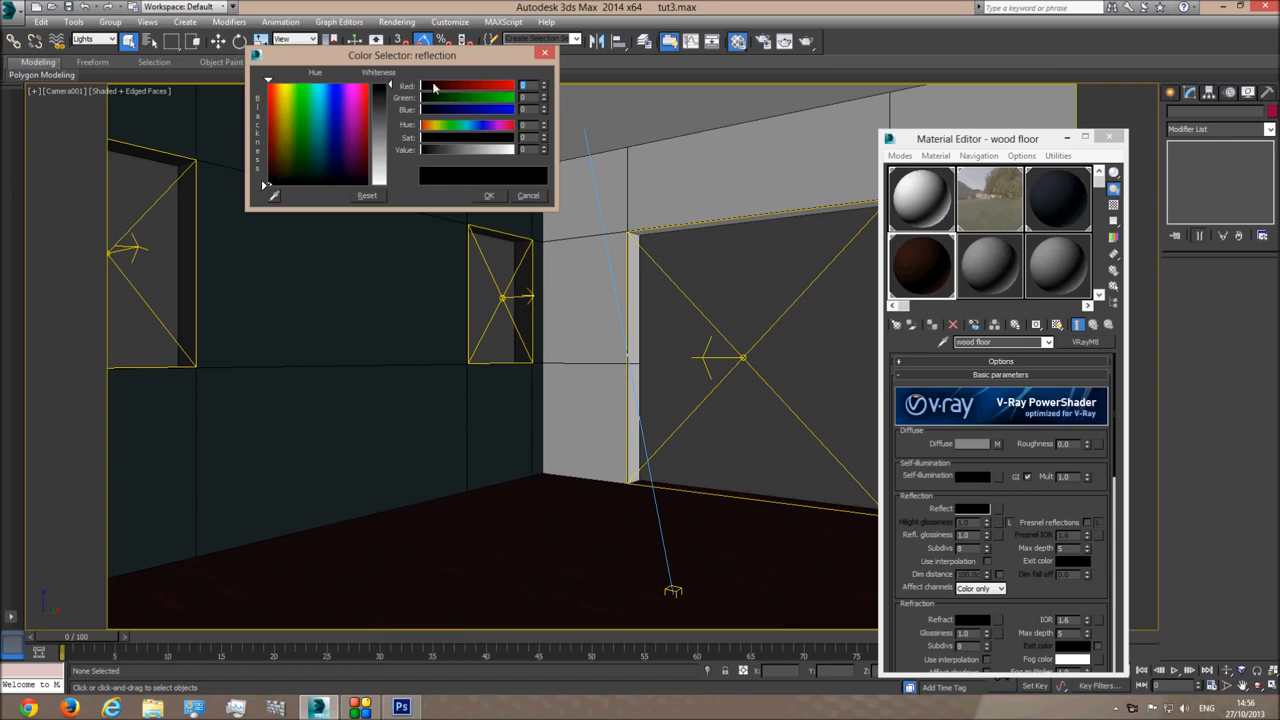
pyautogui.moveTo(391, 88); pyautogui.dragTo(389, 185)
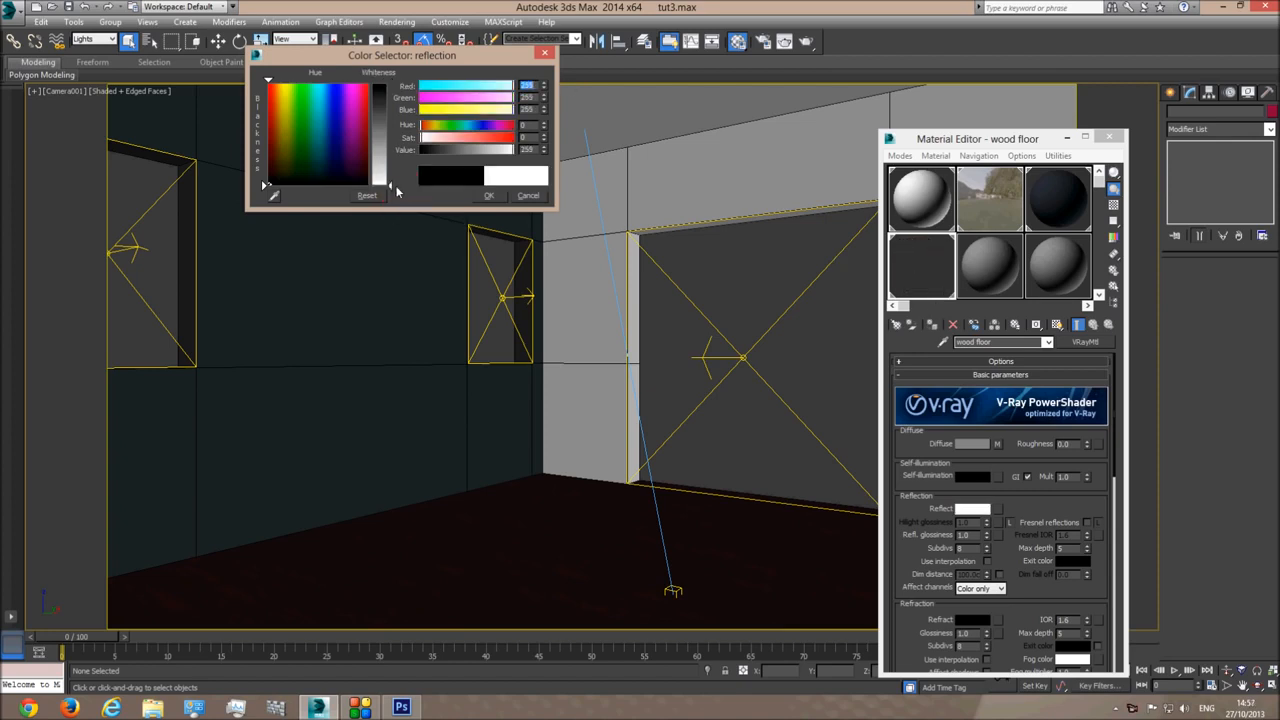
pyautogui.moveTo(389, 184); pyautogui.dragTo(390, 90)
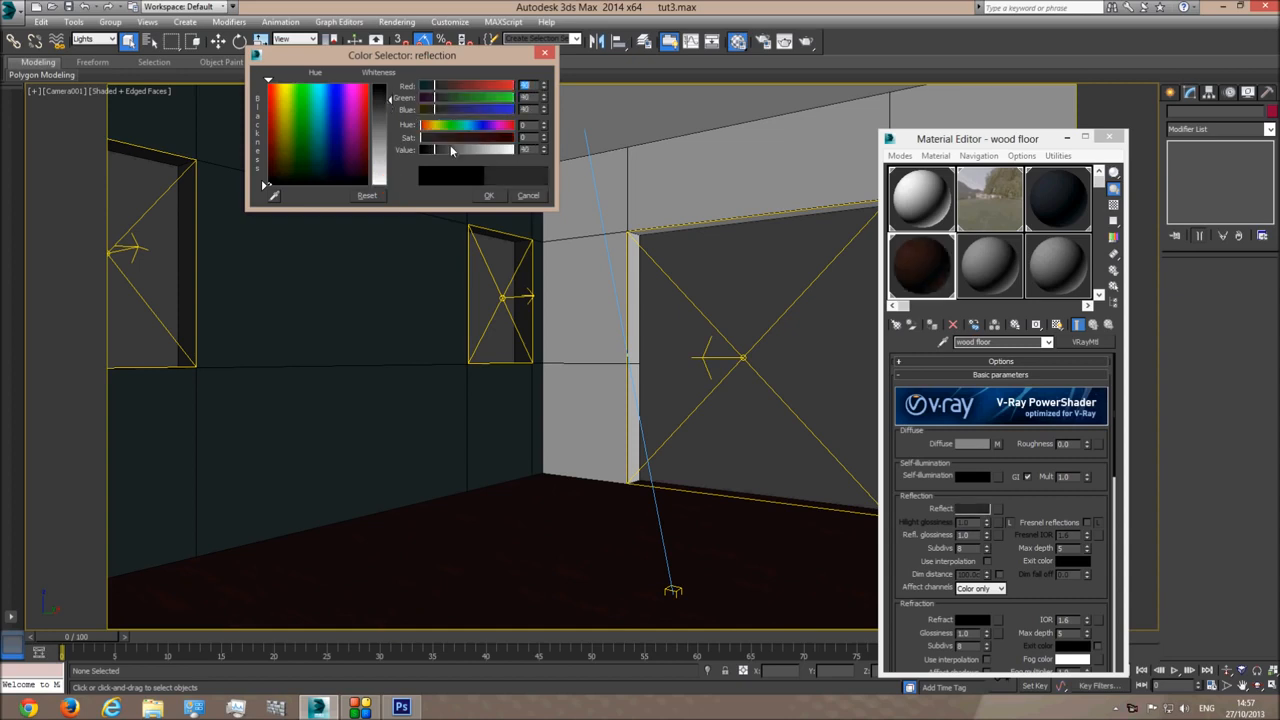
pyautogui.click(489, 195)
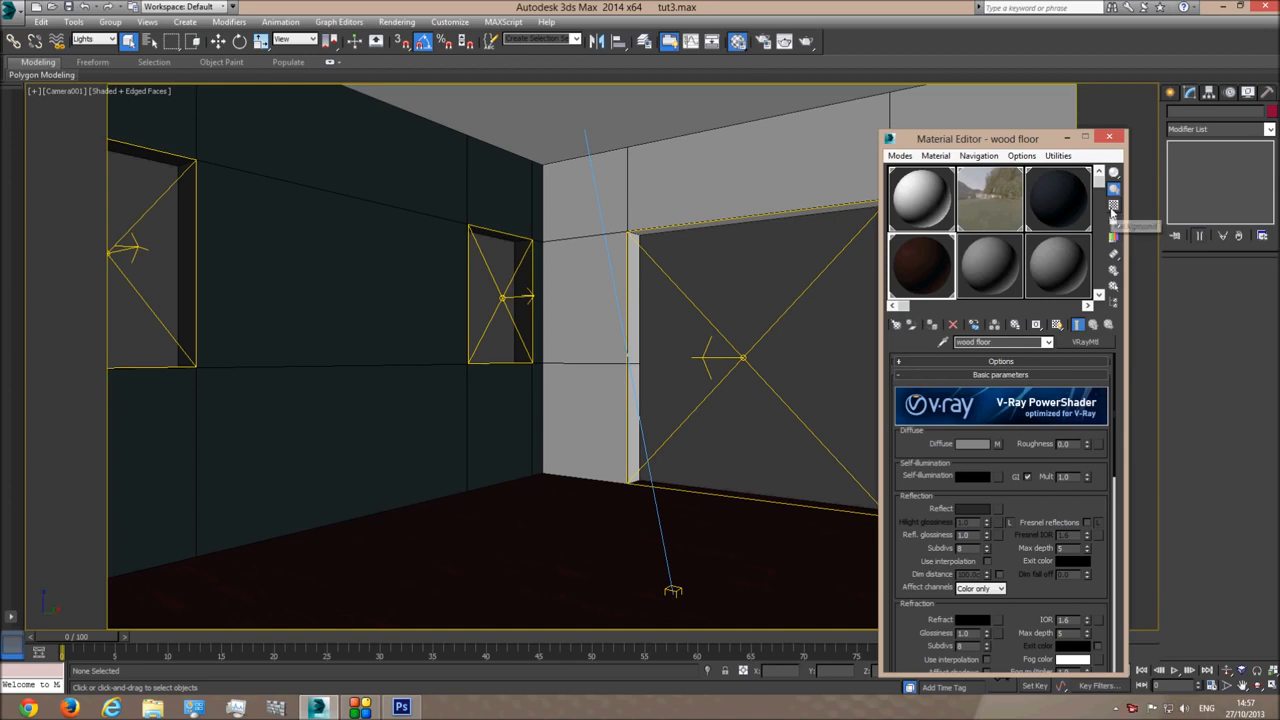
# - Turn on the checkered background for the wood floor sample and examine the reflections in its enlarged preview
pyautogui.click(1113, 205)
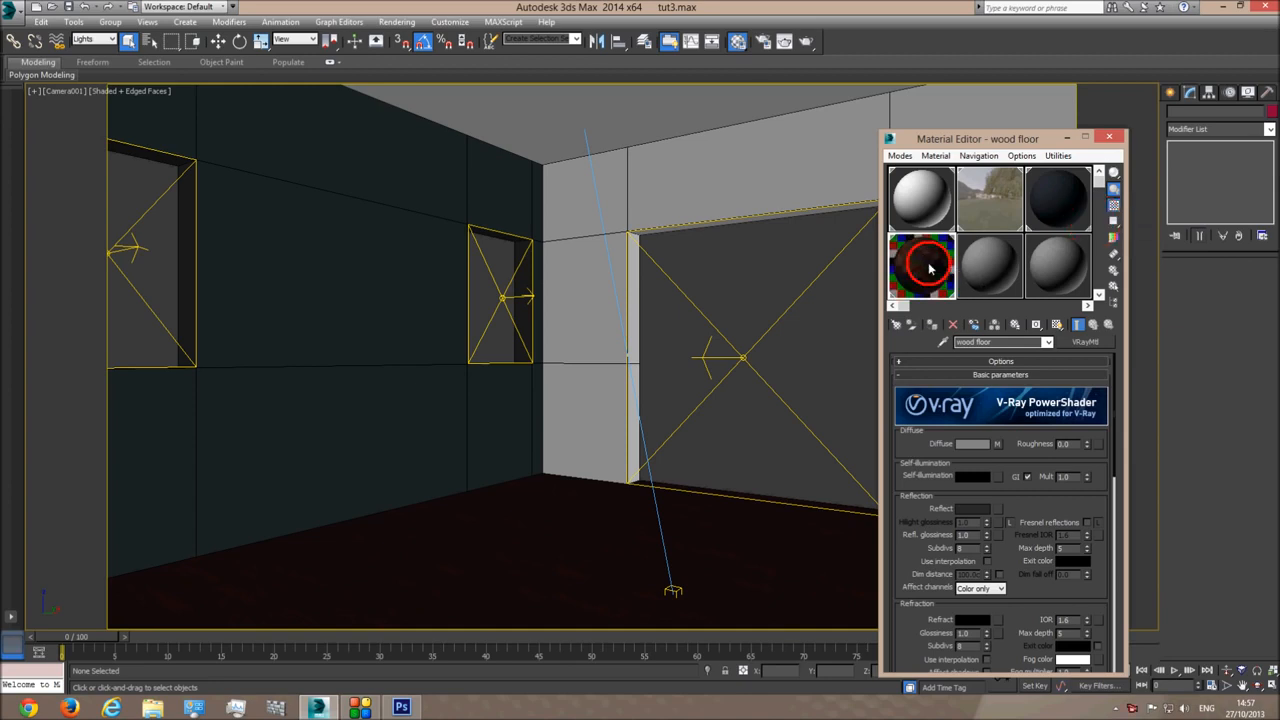
pyautogui.doubleClick(920, 263)
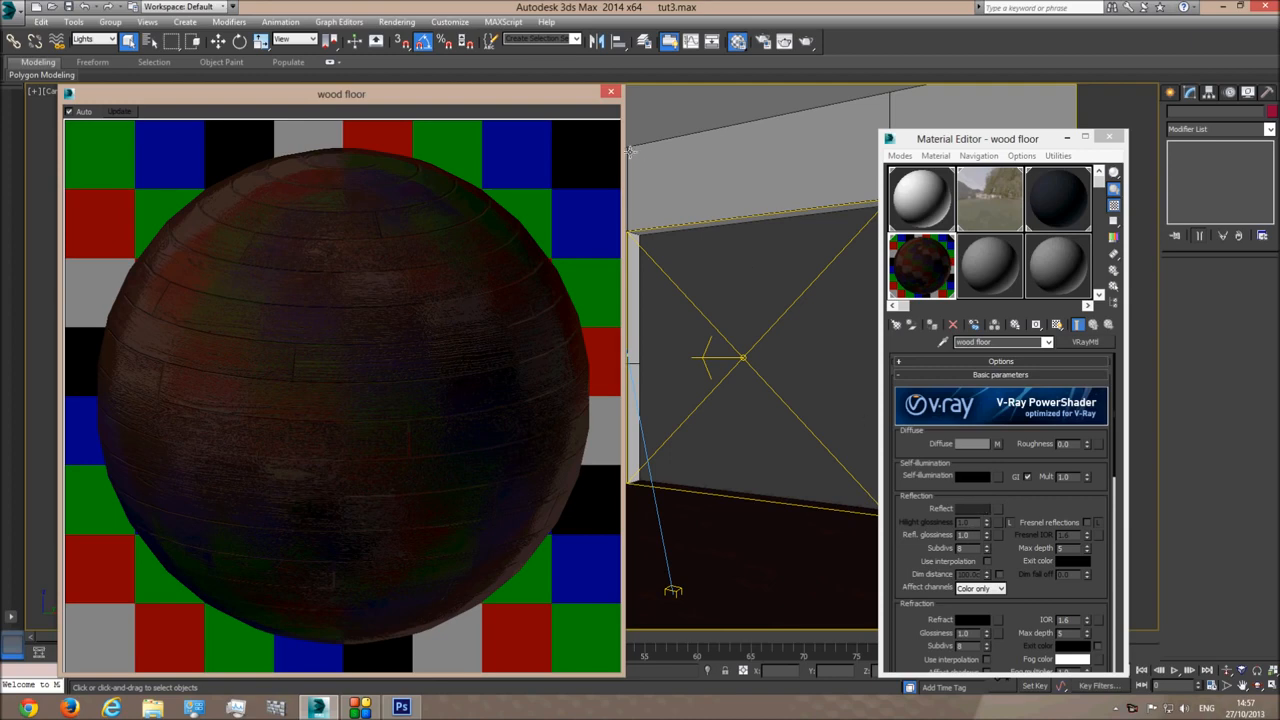
pyautogui.click(611, 91)
pyautogui.click(1110, 137)
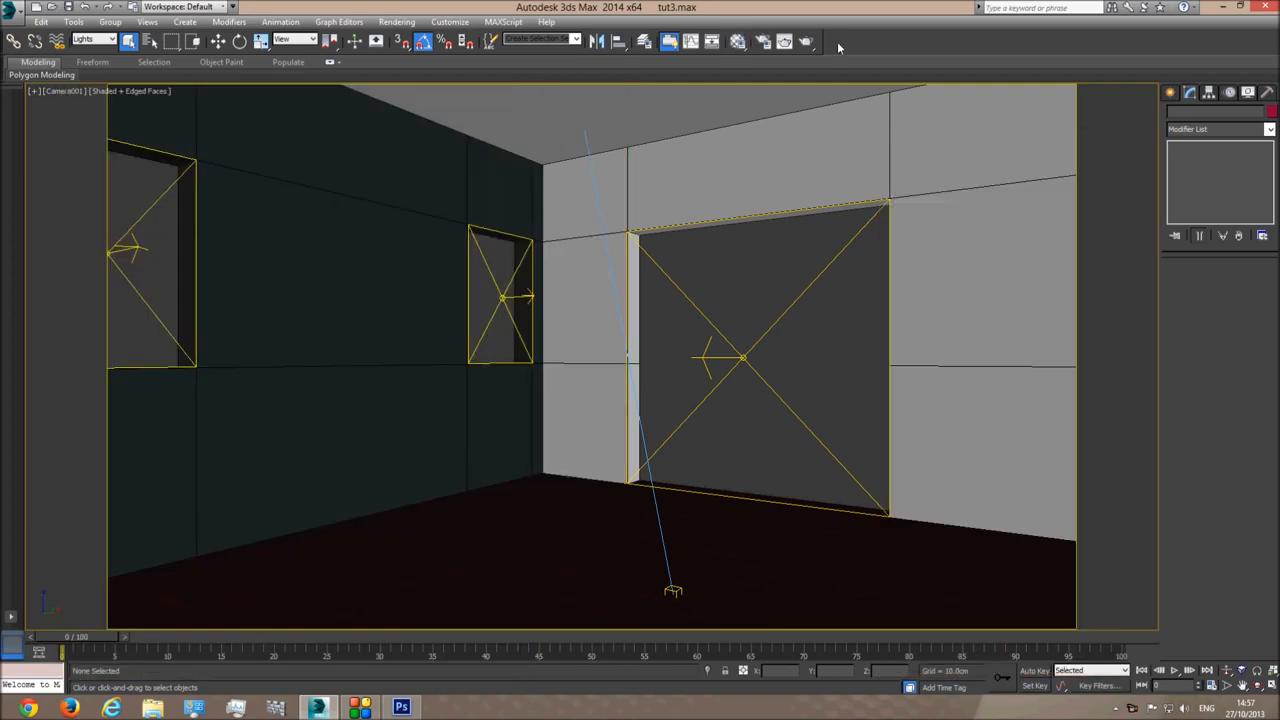
pyautogui.click(737, 41)
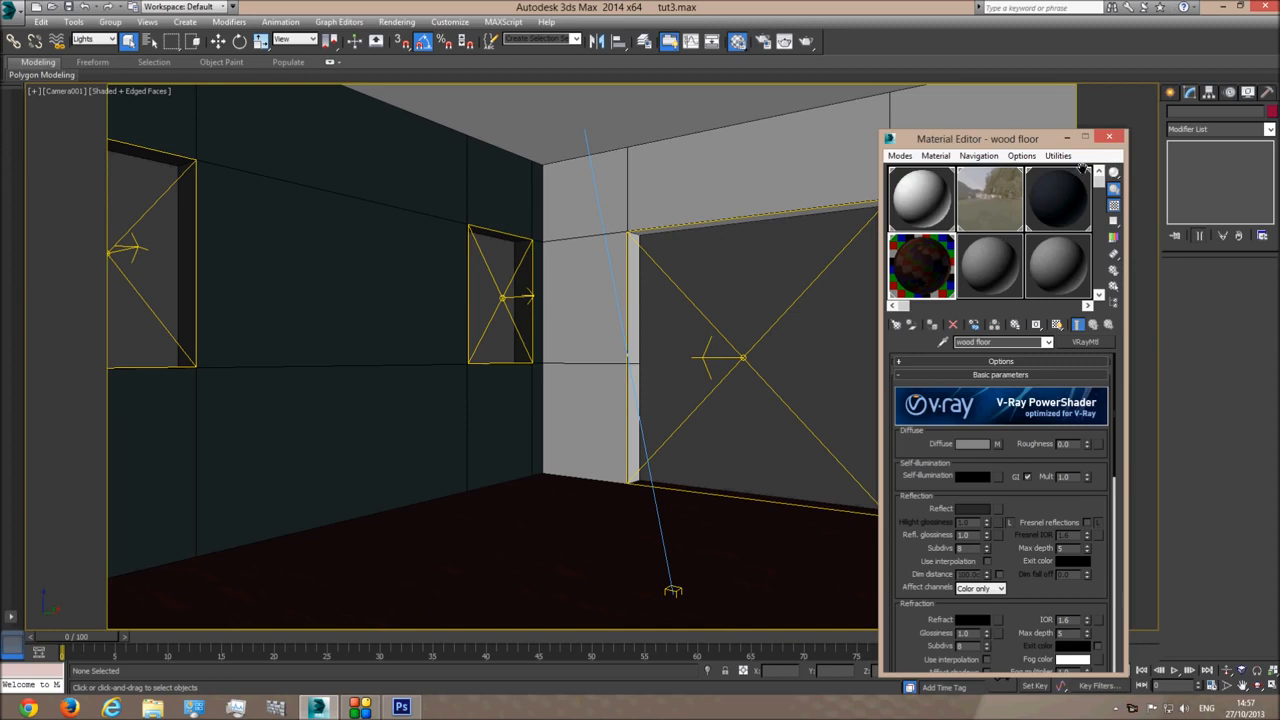
pyautogui.click(1109, 137)
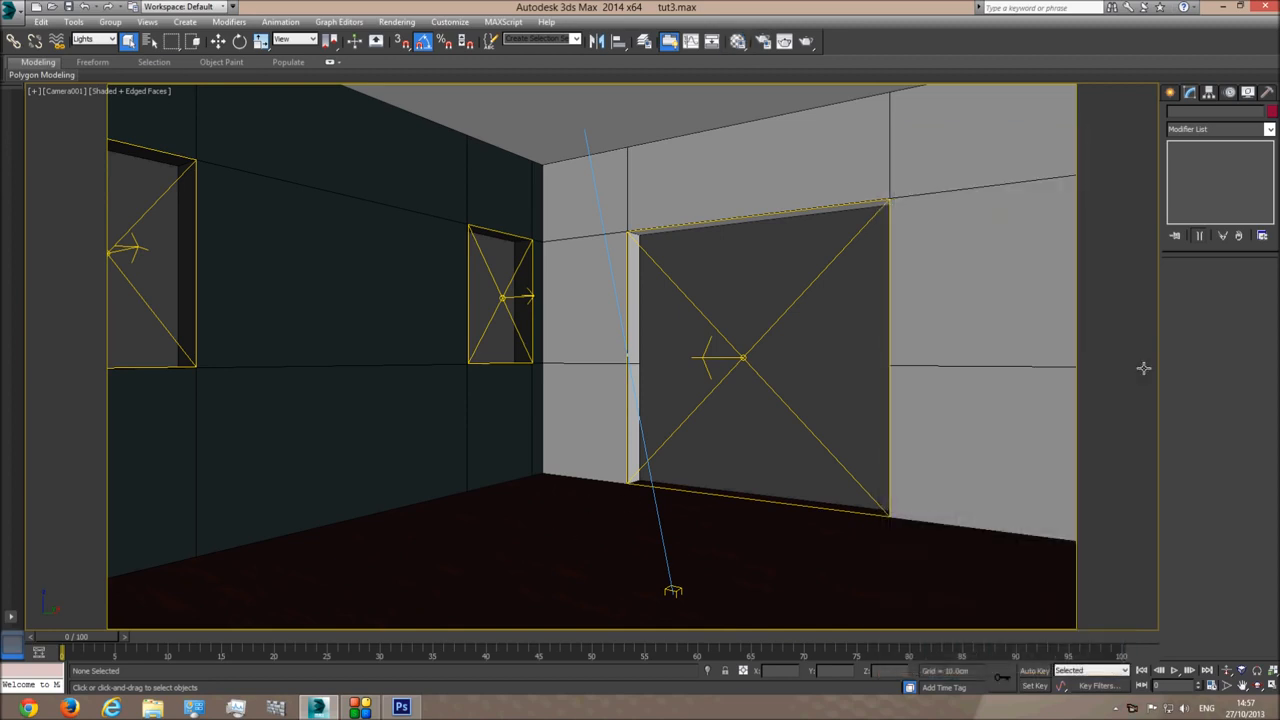
# - Create a box about 56 by 46 cm and 79 cm high on the floor in front of the camera, using AutoGrid
pyautogui.click(1170, 91)
pyautogui.click(1193, 178)
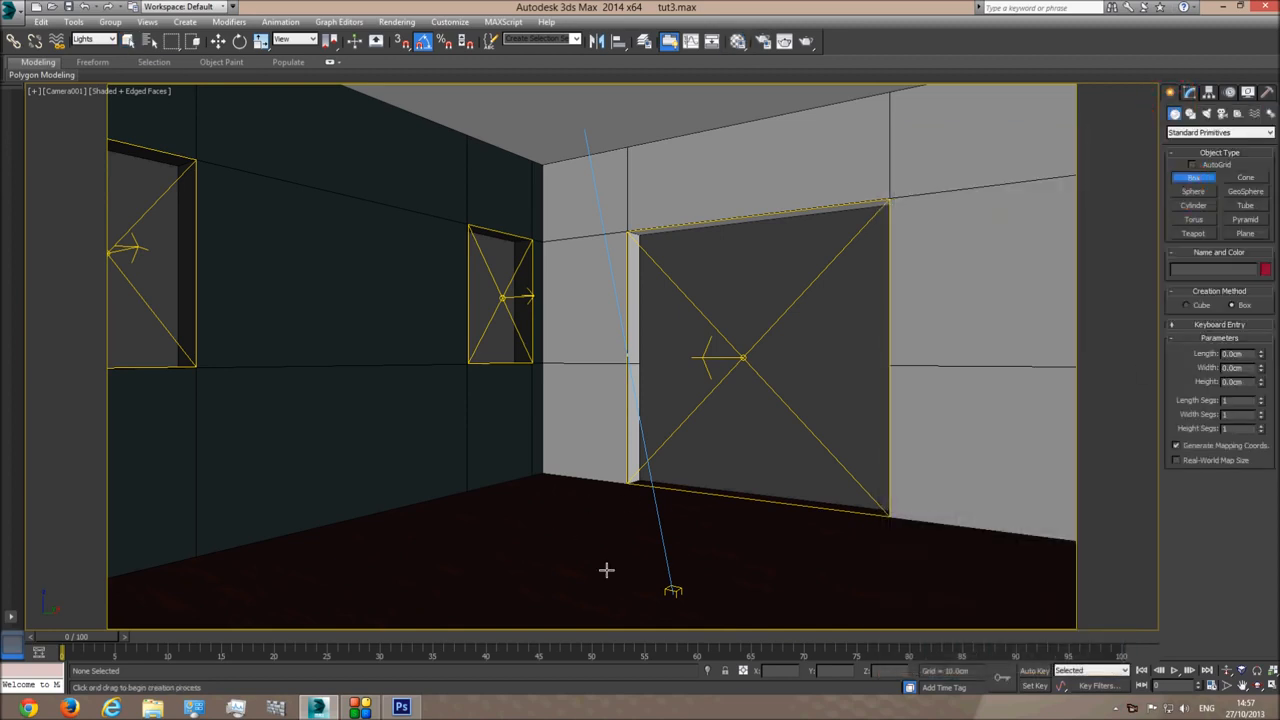
pyautogui.click(1192, 164)
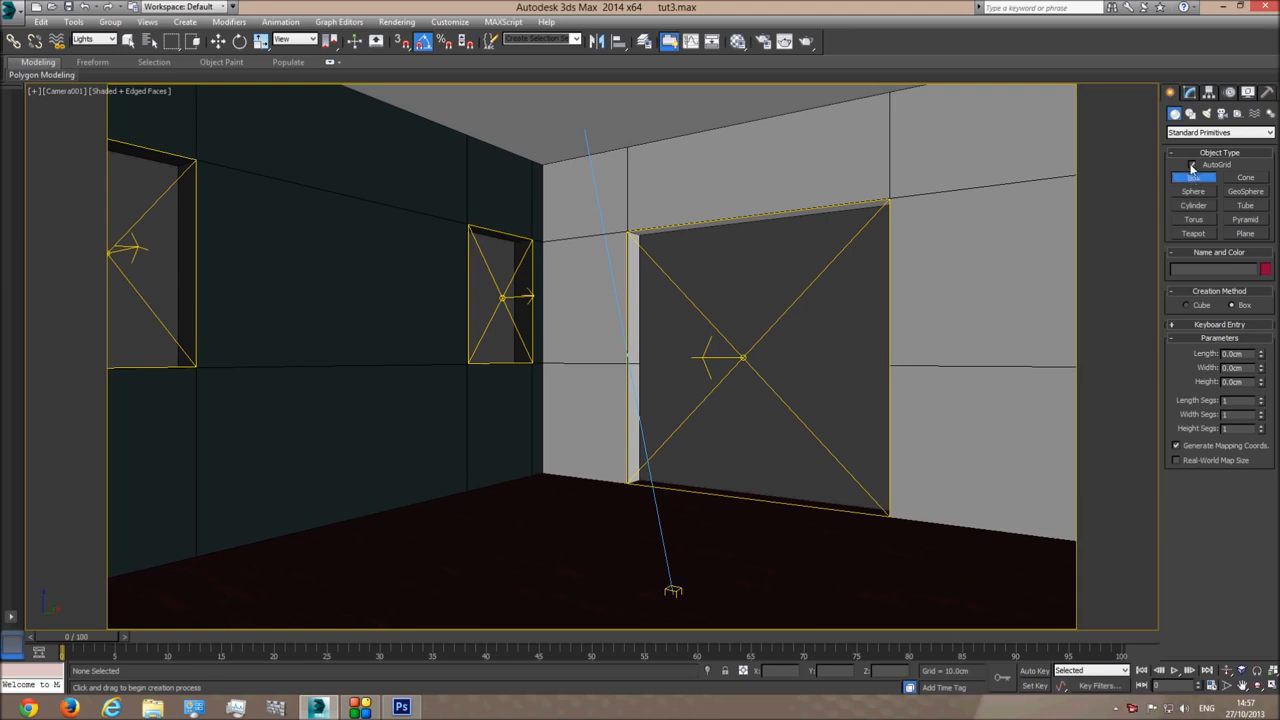
pyautogui.moveTo(635, 556); pyautogui.dragTo(556, 612)
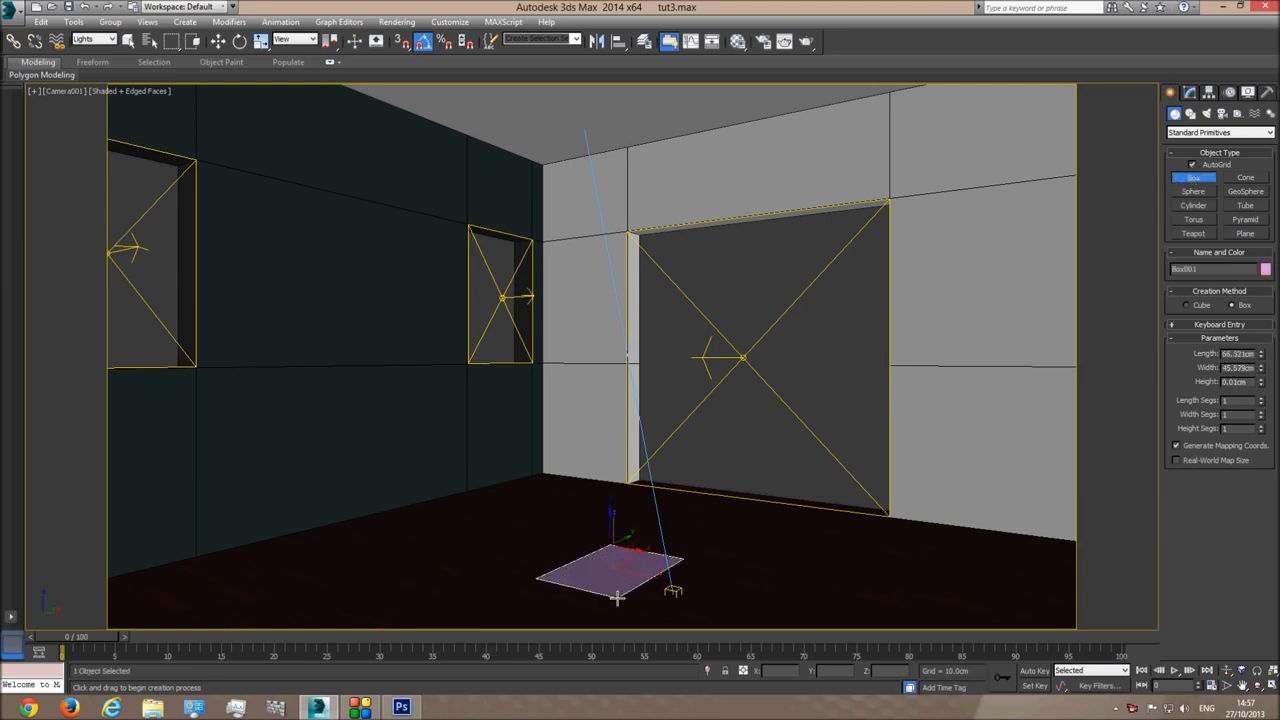
pyautogui.click(610, 510)
pyautogui.click(128, 40)
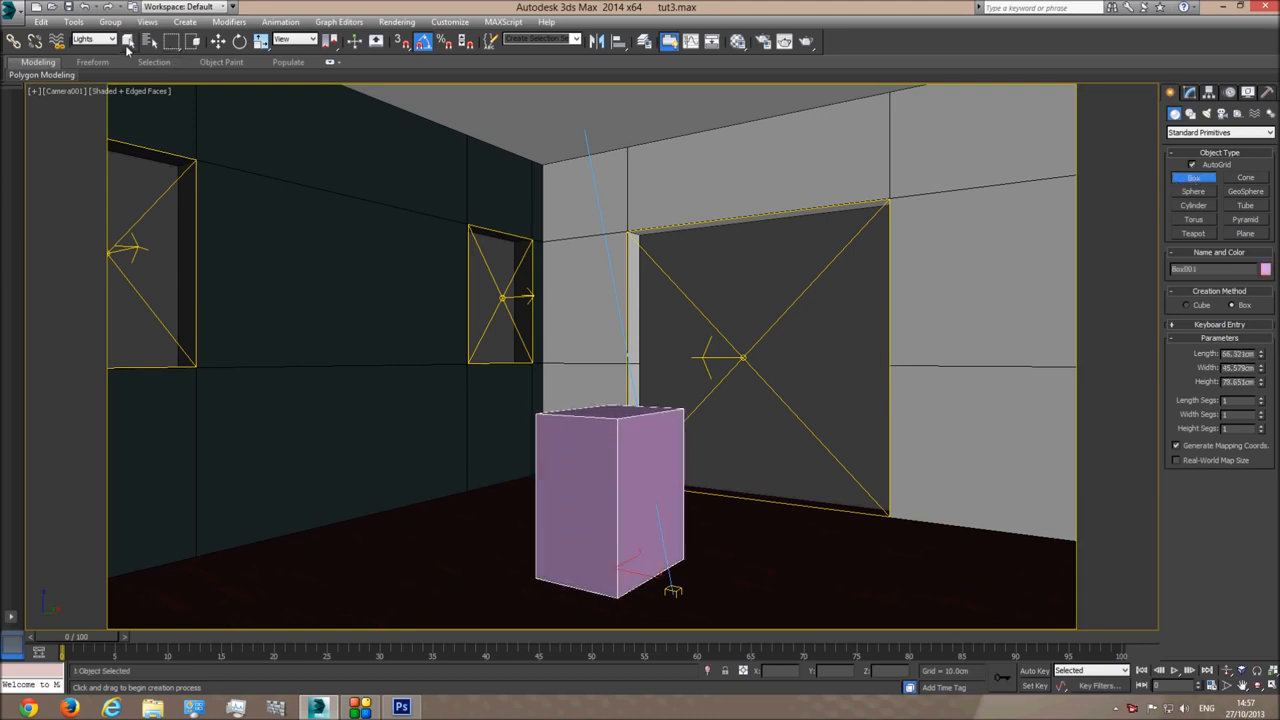
# - Test-render the camera view, examine how the floor reflects the box and window, and cancel the render
pyautogui.click(808, 42)
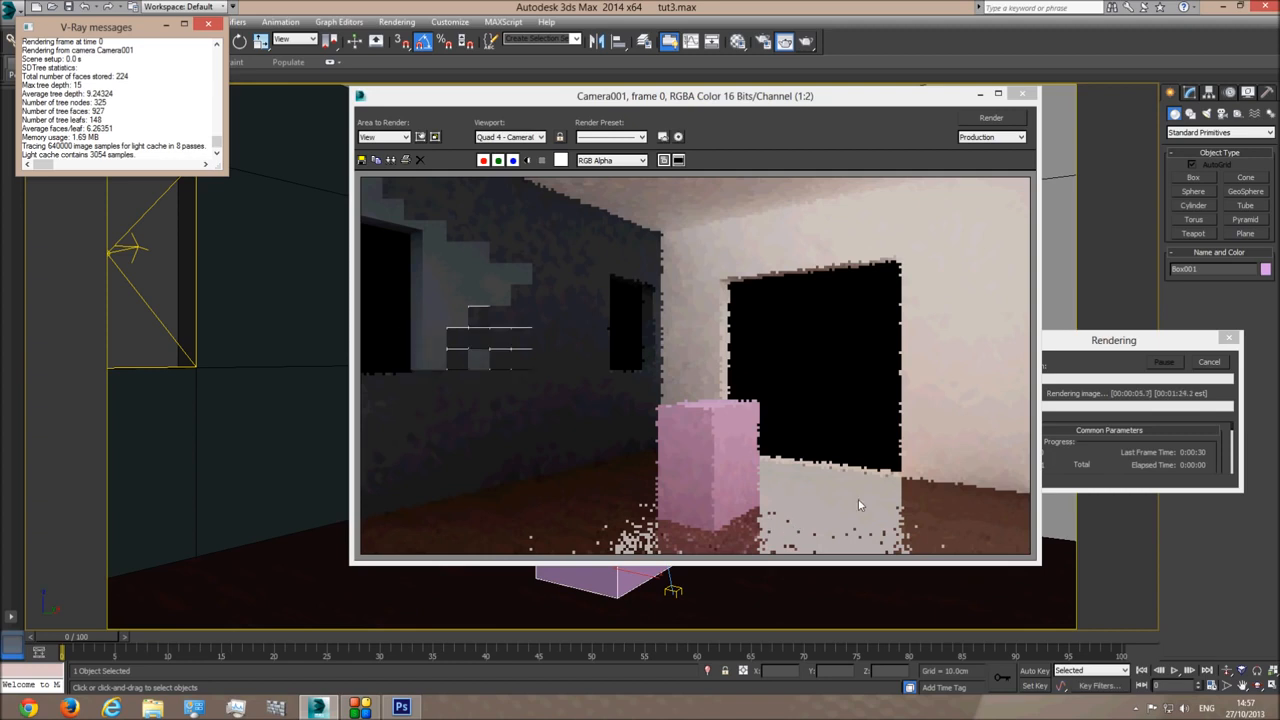
pyautogui.click(1208, 363)
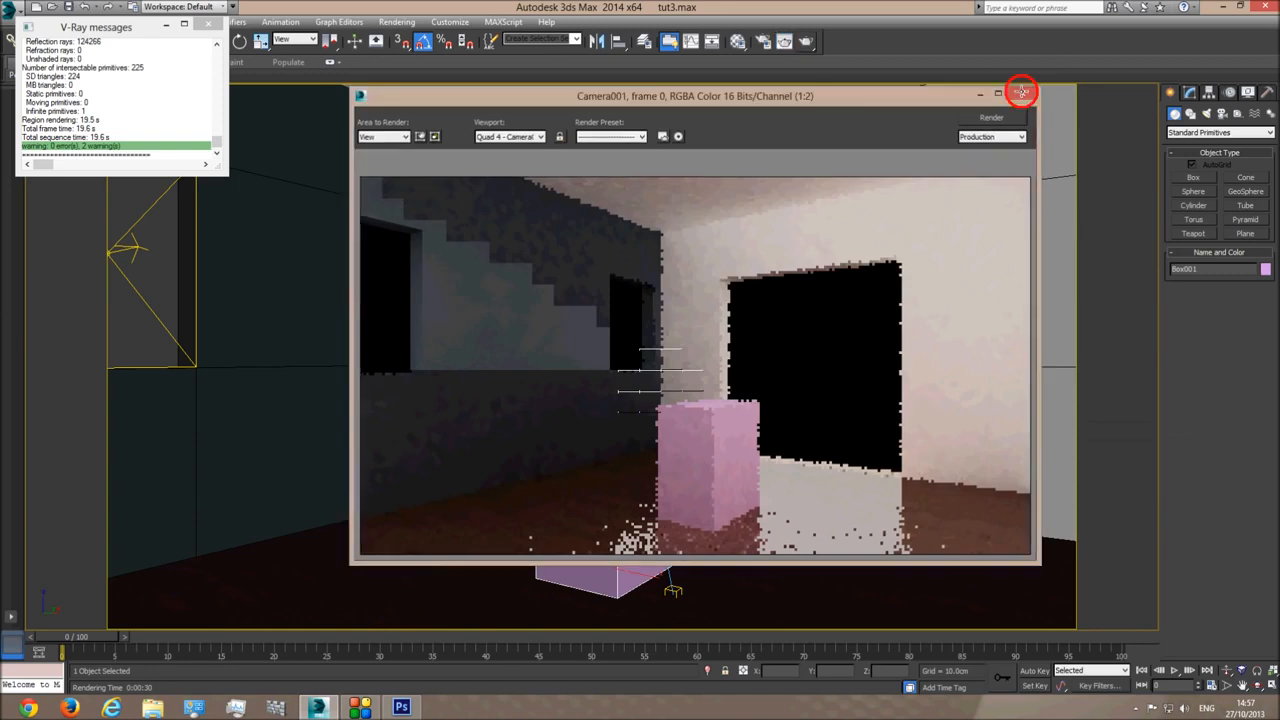
pyautogui.click(1022, 93)
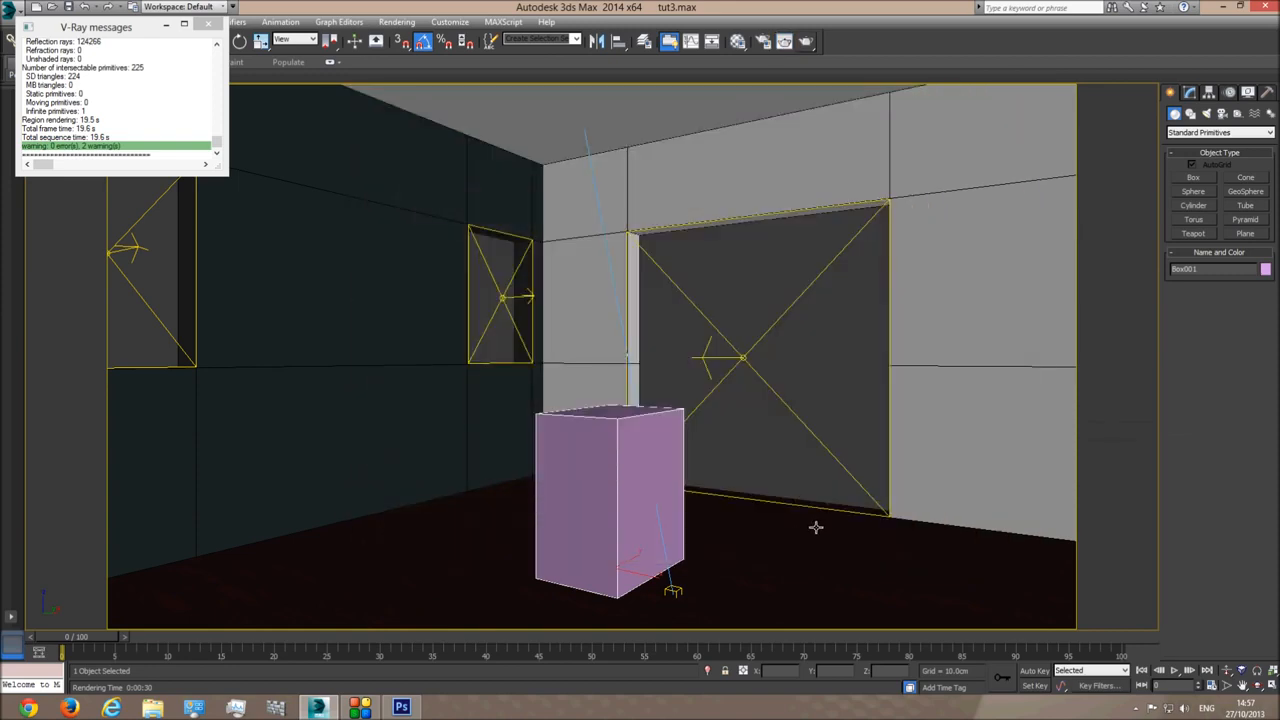
# - Enable Fresnel reflections on the wood floor material and set its reflection colour to a light grey with a value of 200
pyautogui.click(737, 42)
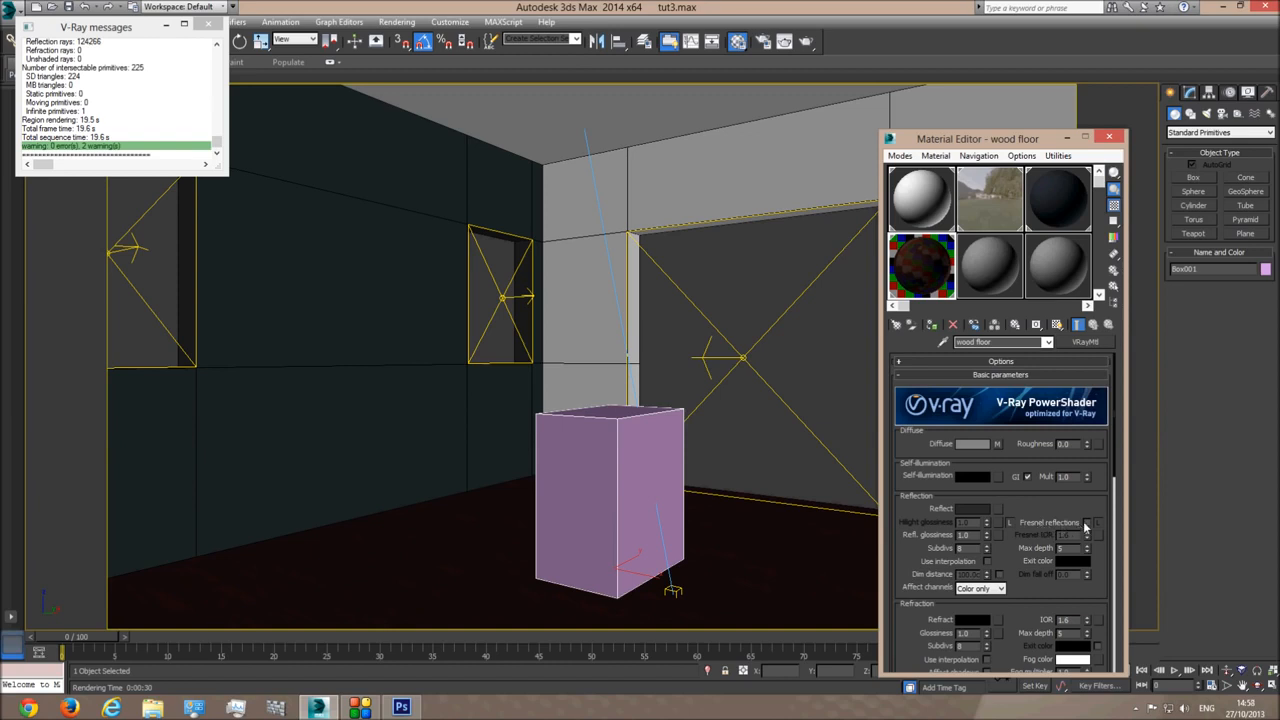
pyautogui.click(1087, 523)
pyautogui.click(1087, 523)
pyautogui.click(972, 509)
pyautogui.moveTo(389, 103); pyautogui.dragTo(389, 163)
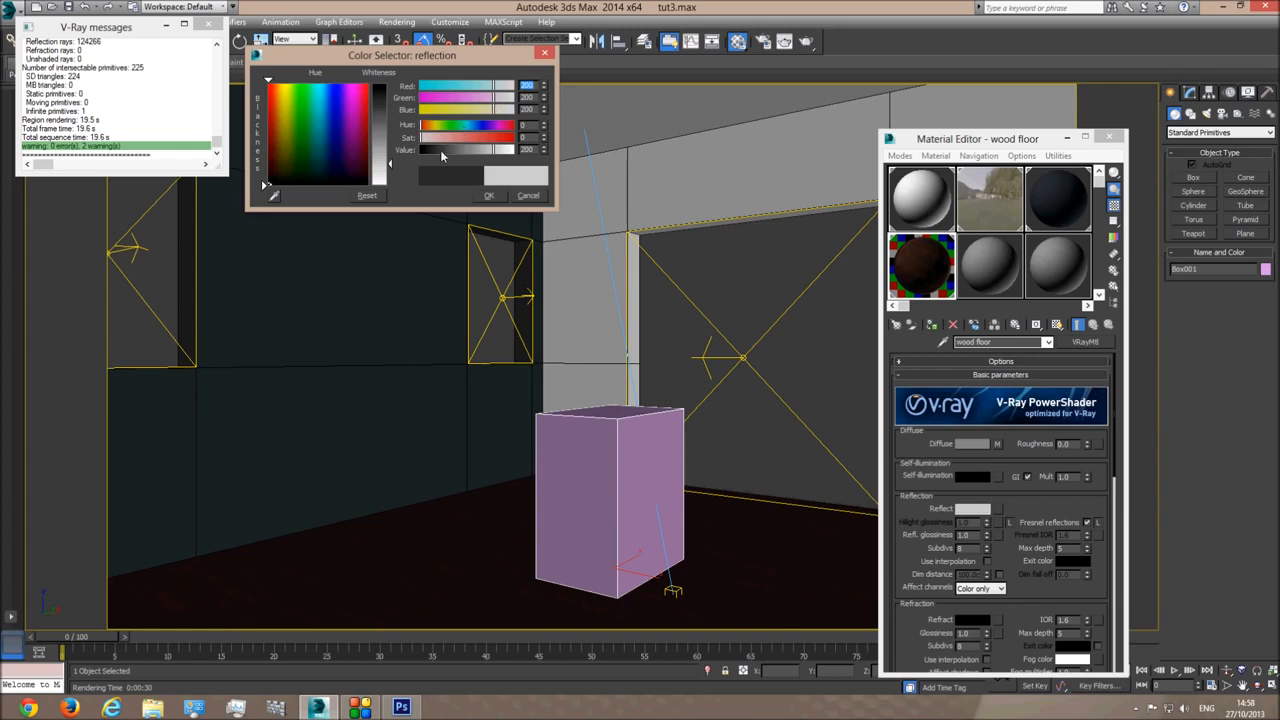
pyautogui.click(492, 198)
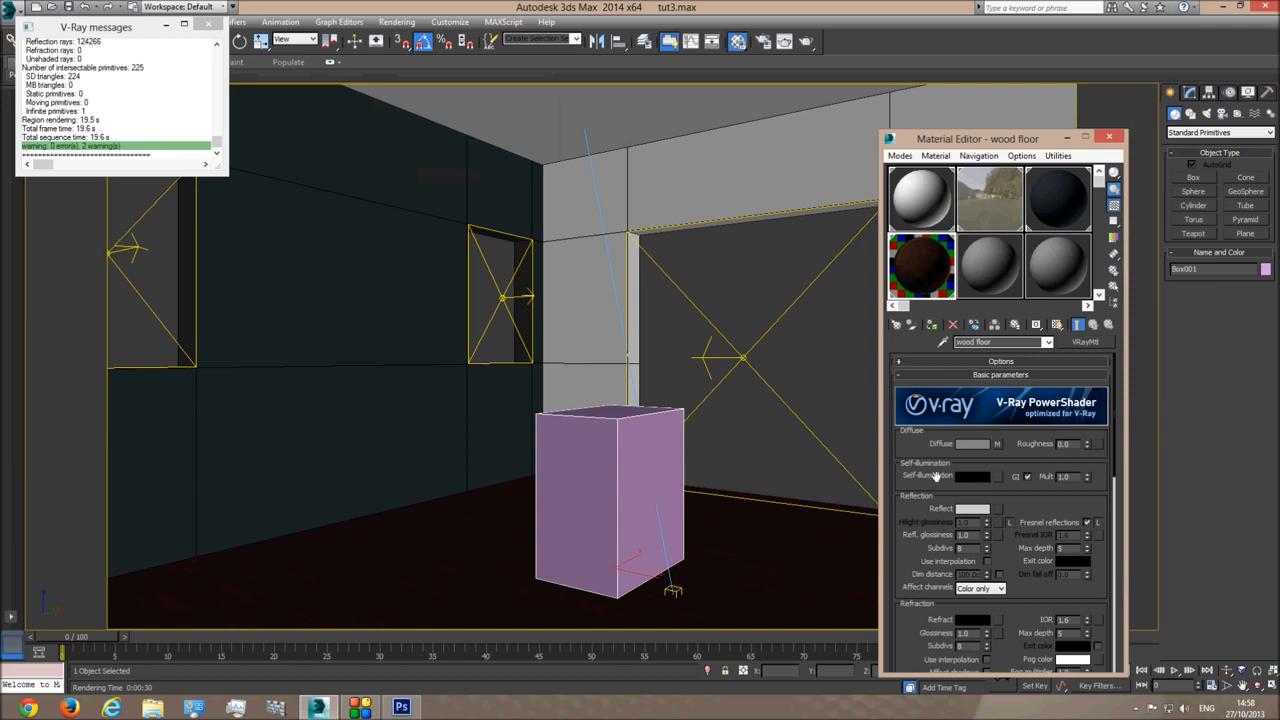
pyautogui.click(976, 511)
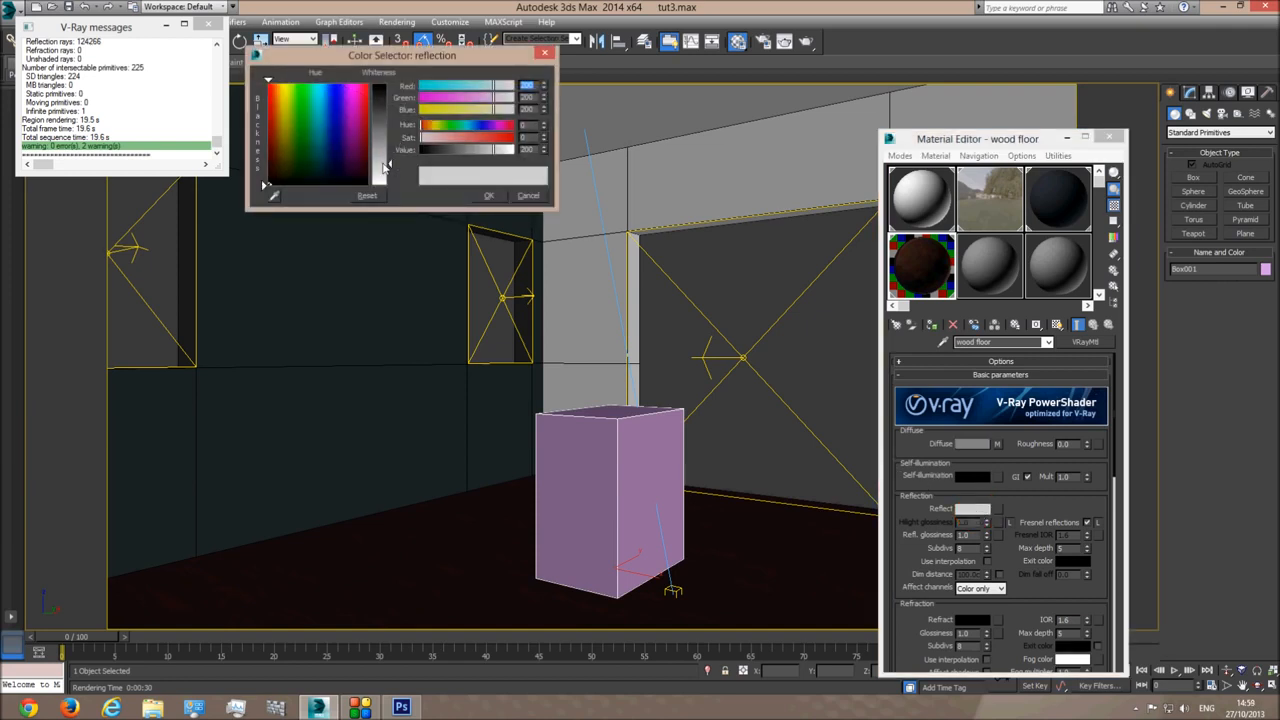
pyautogui.click(488, 195)
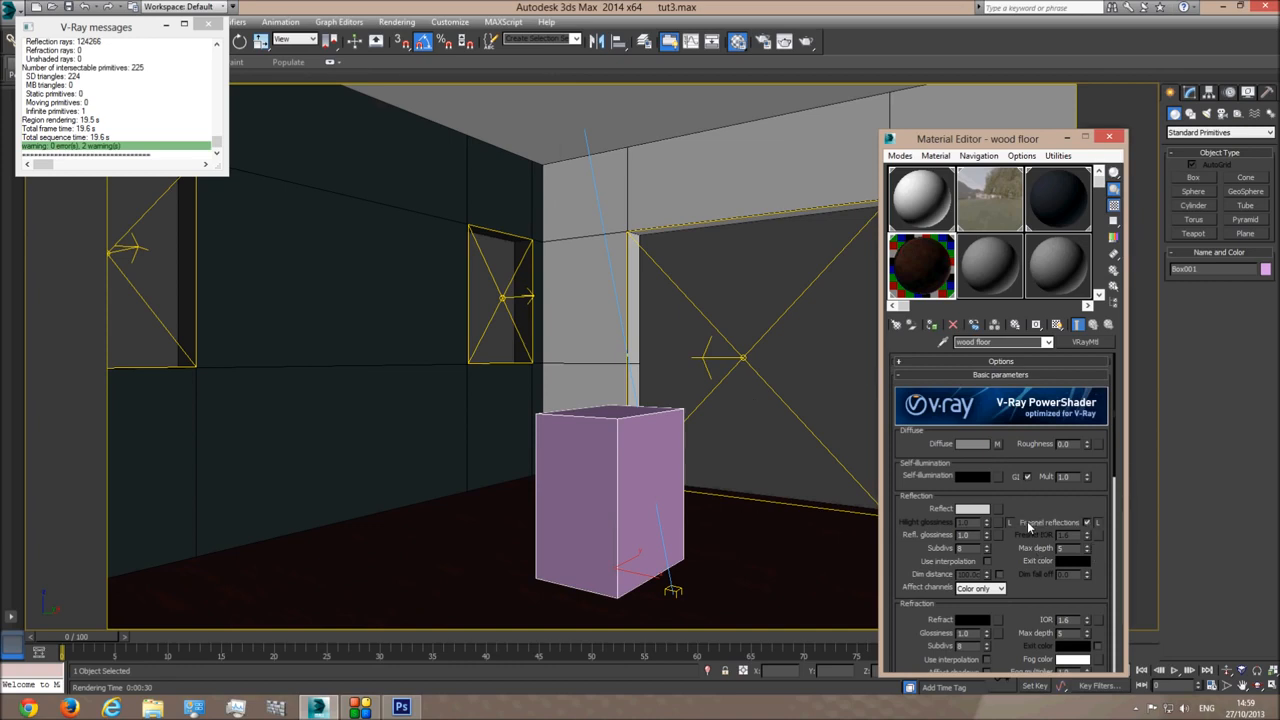
# - Test-render the room to check the floor's Fresnel reflections, and cancel the render
pyautogui.click(806, 42)
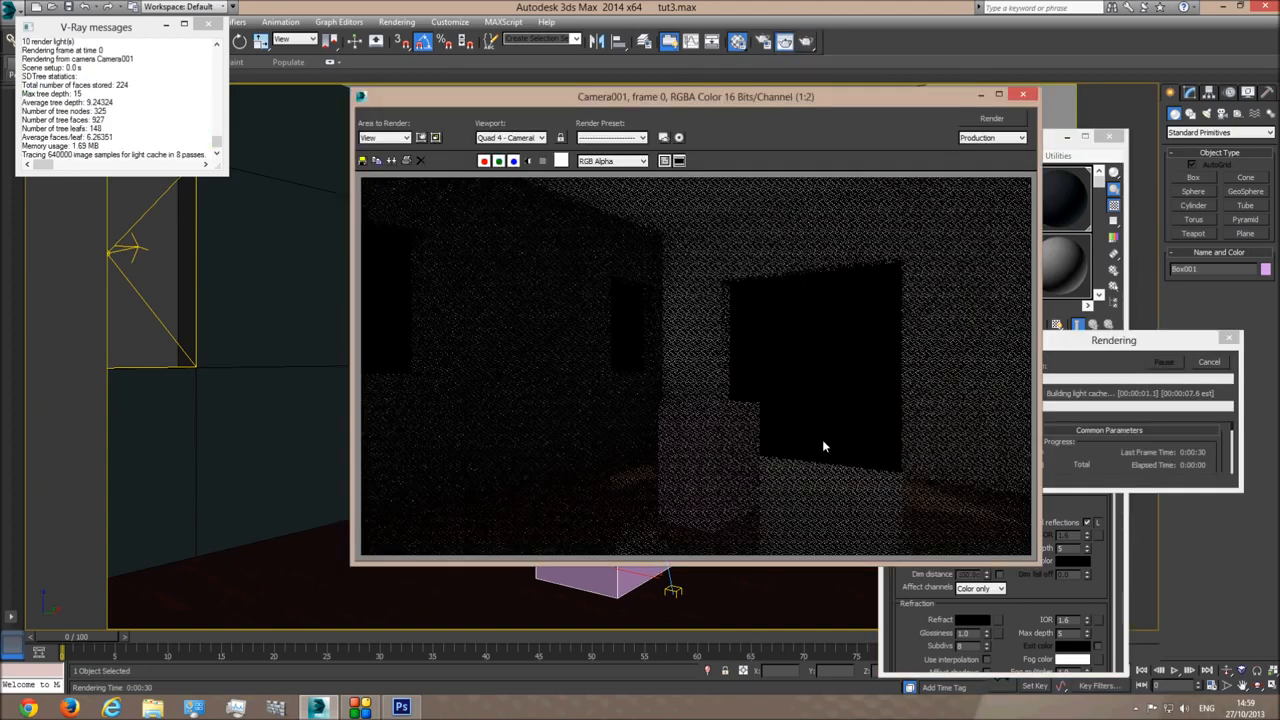
pyautogui.click(1214, 364)
pyautogui.click(1022, 94)
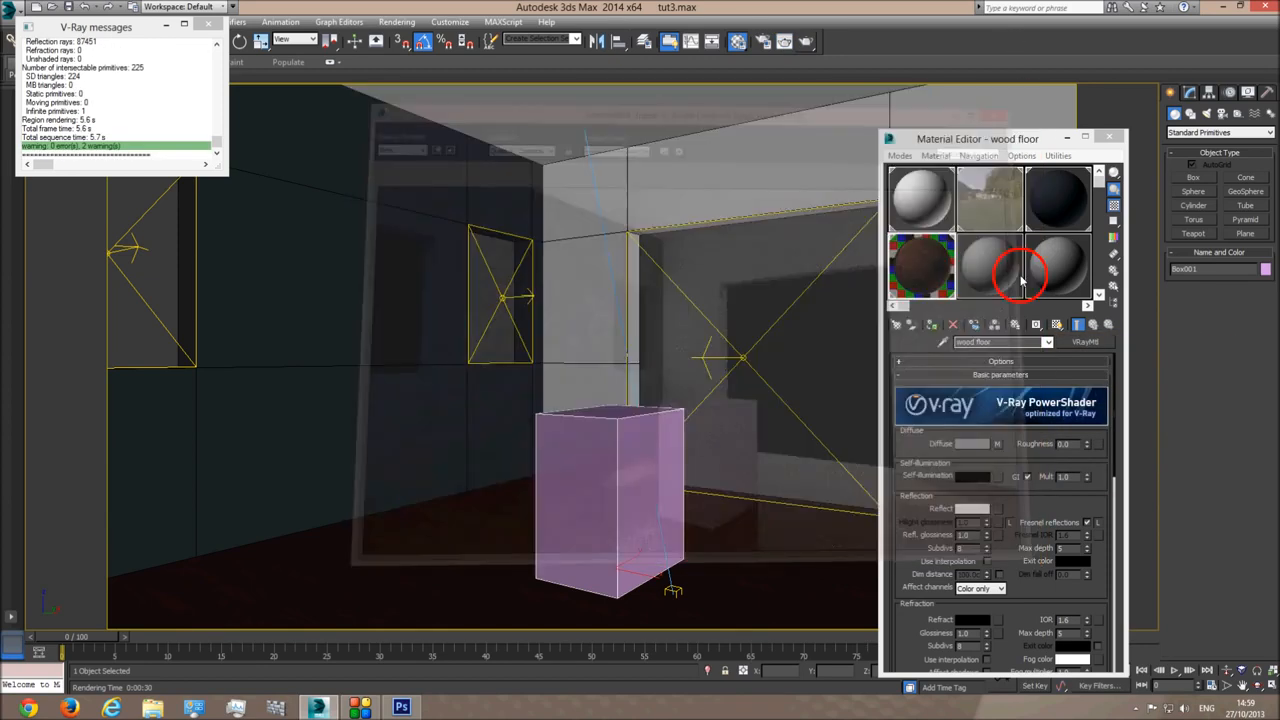
# - Try a dark reflection colour of 20 on the wood floor material and settle on a light grey of 201
pyautogui.click(972, 510)
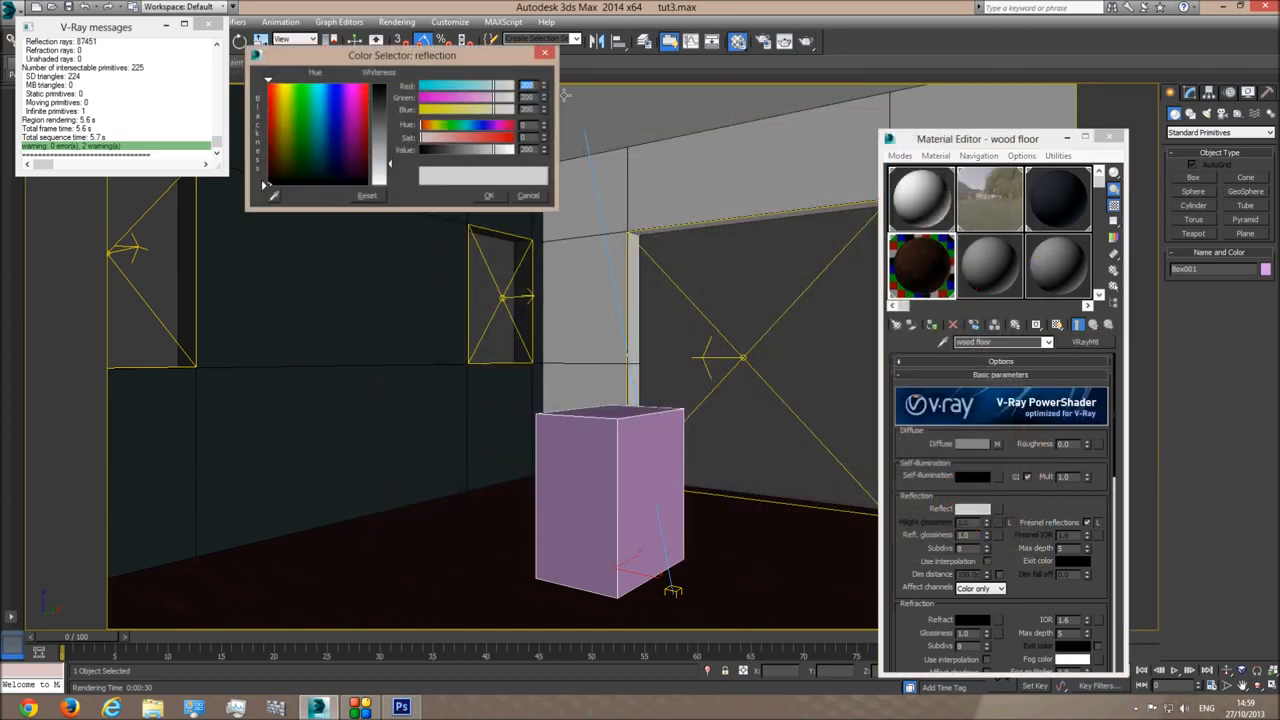
pyautogui.click(385, 98)
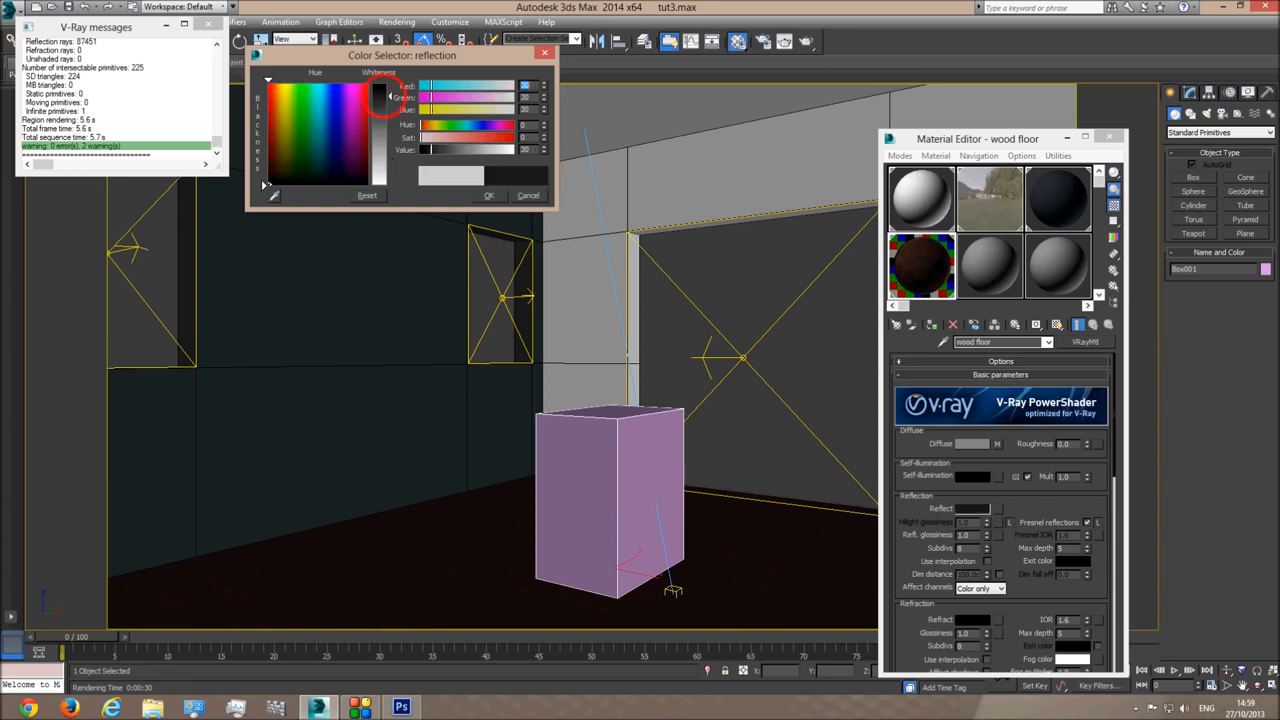
pyautogui.click(386, 165)
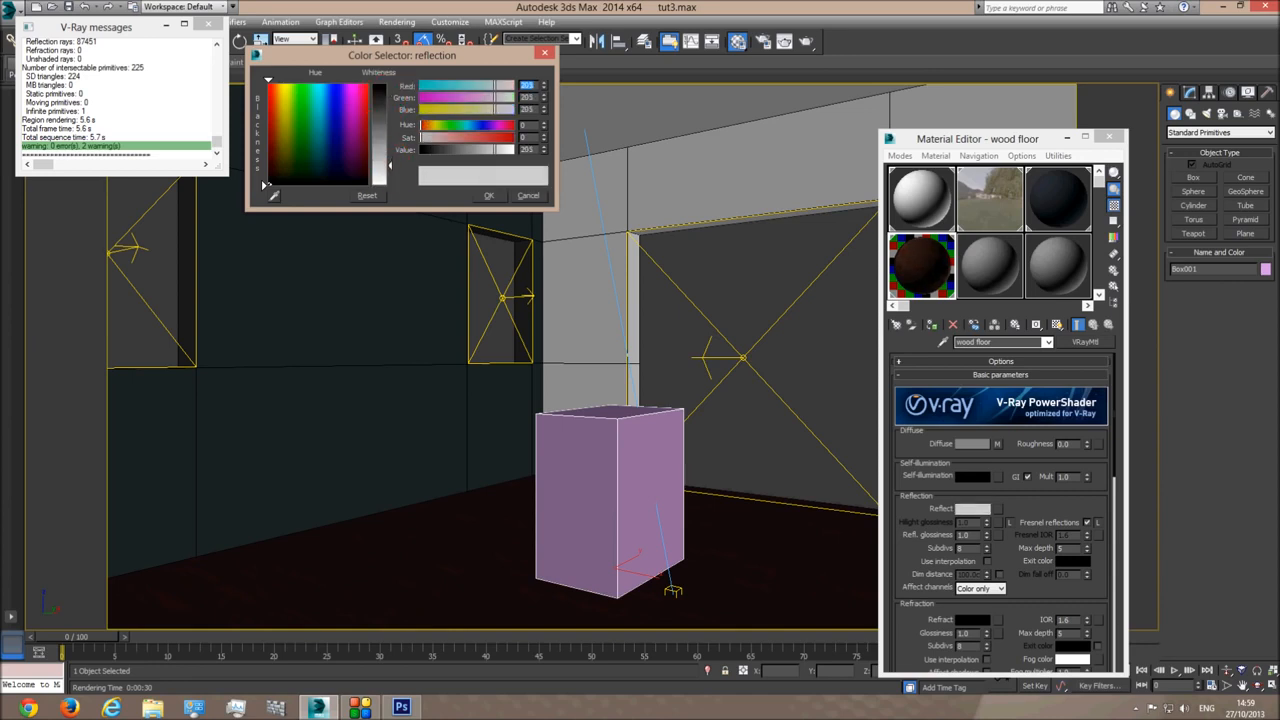
pyautogui.click(488, 195)
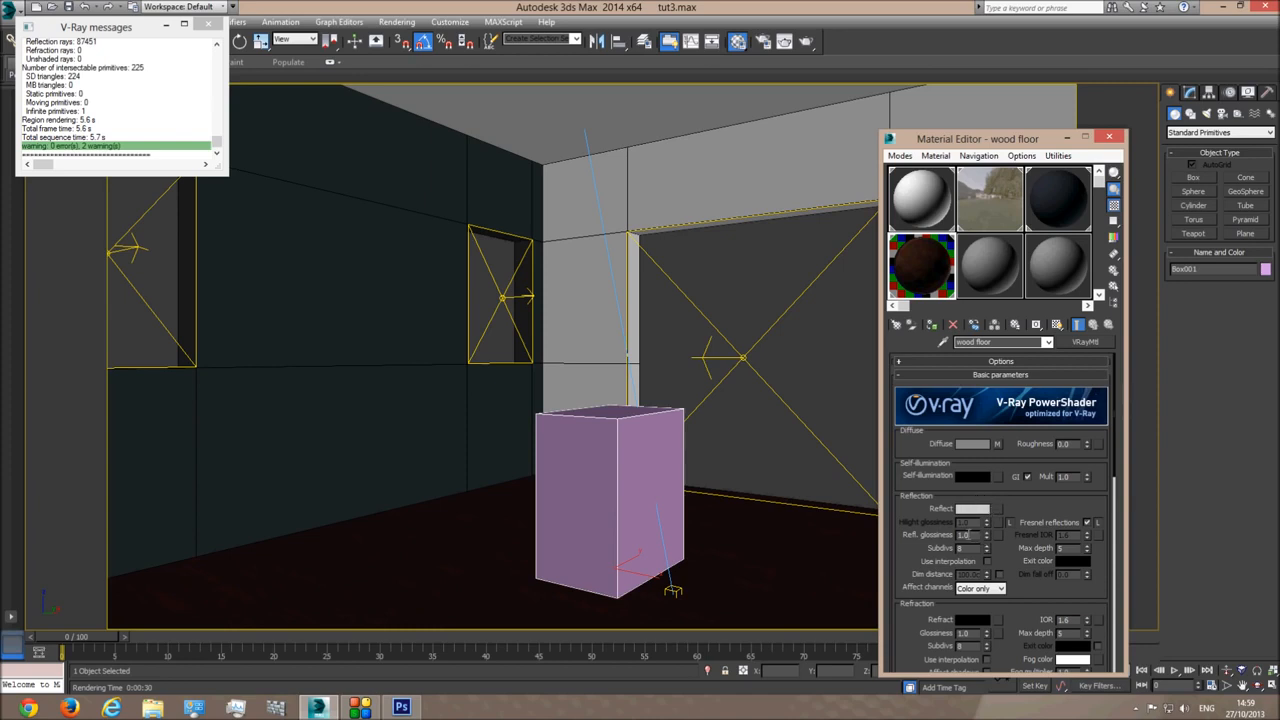
# - Set the wood floor's reflection glossiness to 0.8 and examine the highlights in the enlarged sample preview
pyautogui.doubleClick(970, 535)
pyautogui.write('0.8')
pyautogui.press('Return')
pyautogui.write('0.')
pyautogui.press('Return')
pyautogui.doubleClick(932, 262)
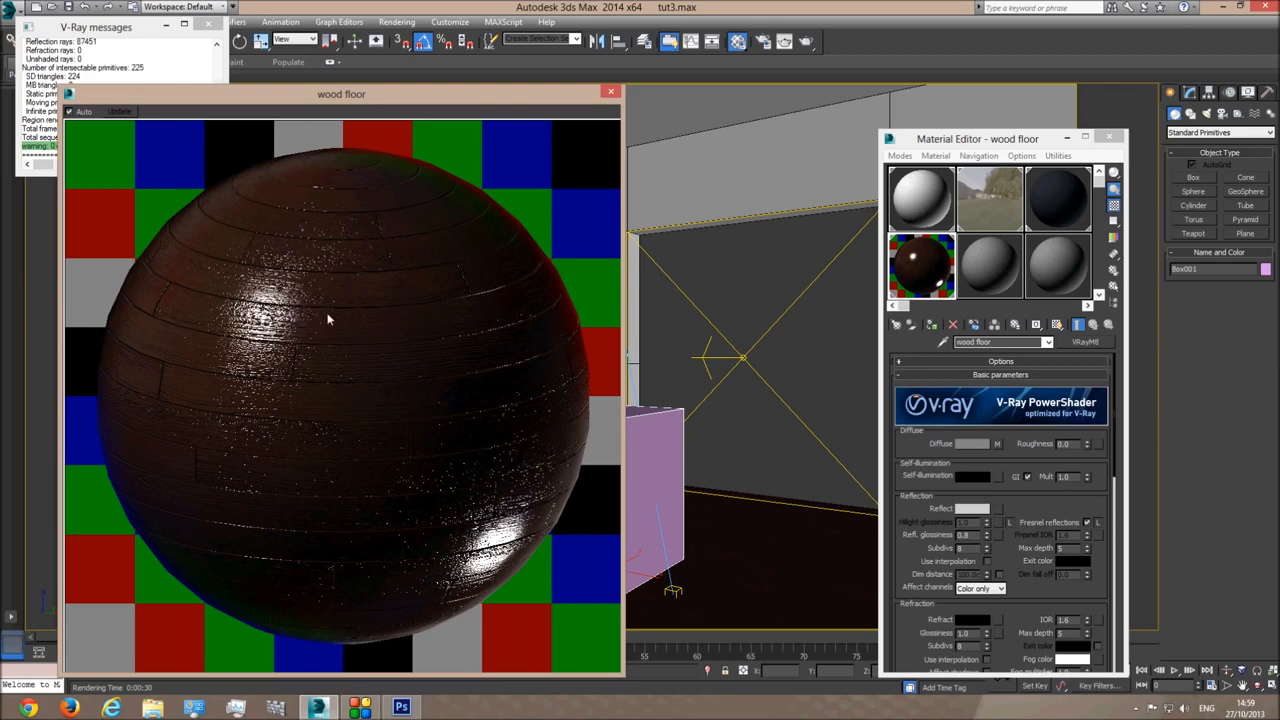
pyautogui.click(611, 91)
# - Test-render the camera view, examine the floor's glossy reflections around the box at different zoom levels, and cancel the render
pyautogui.click(1108, 138)
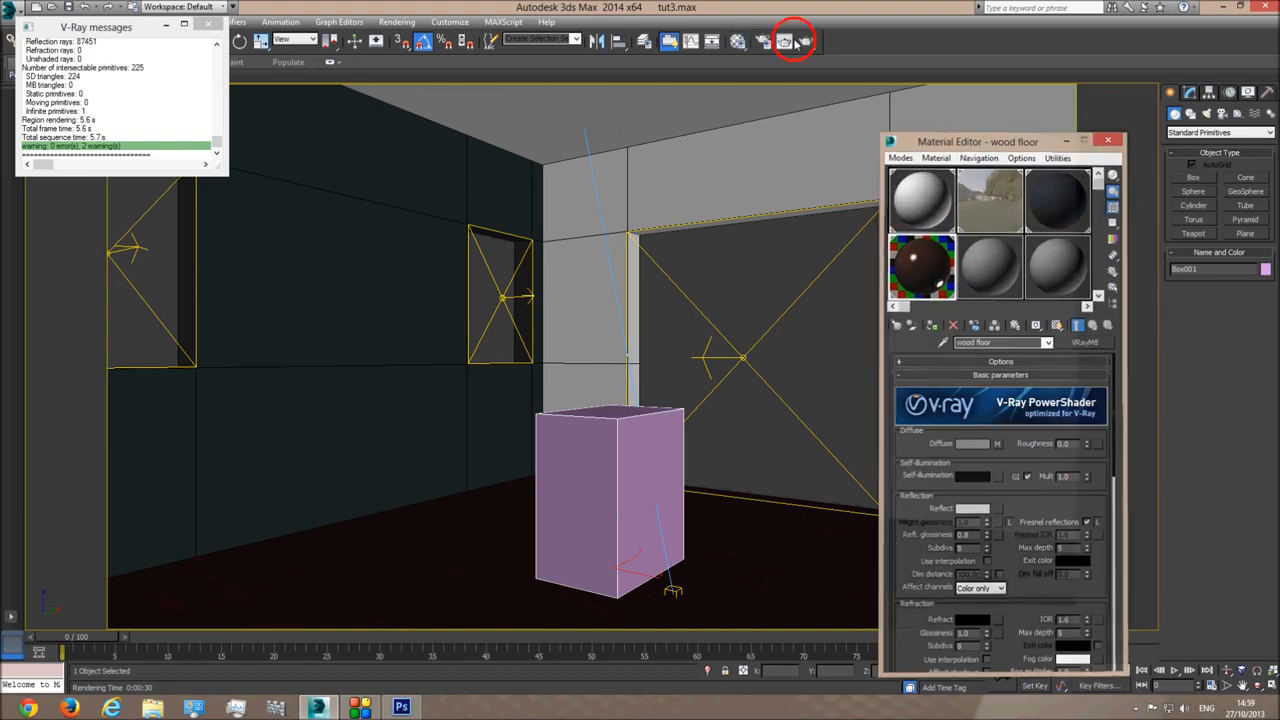
pyautogui.click(805, 46)
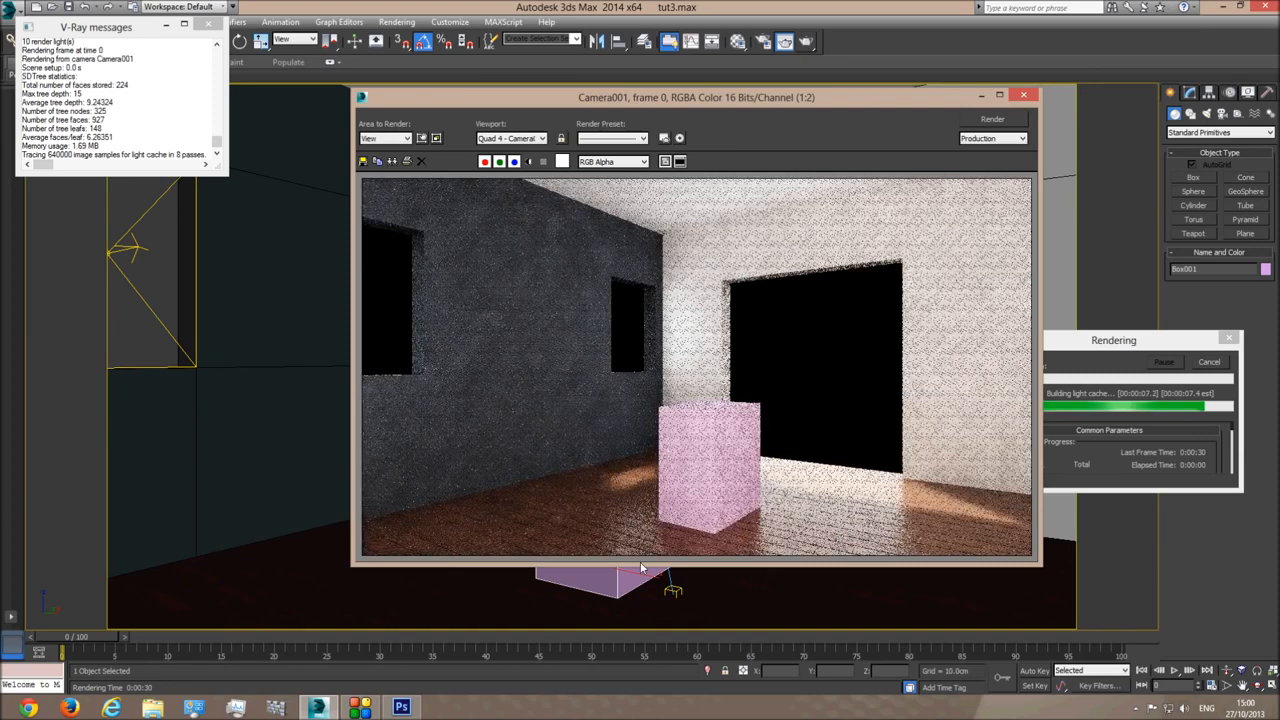
pyautogui.scroll(1, 466, 527)
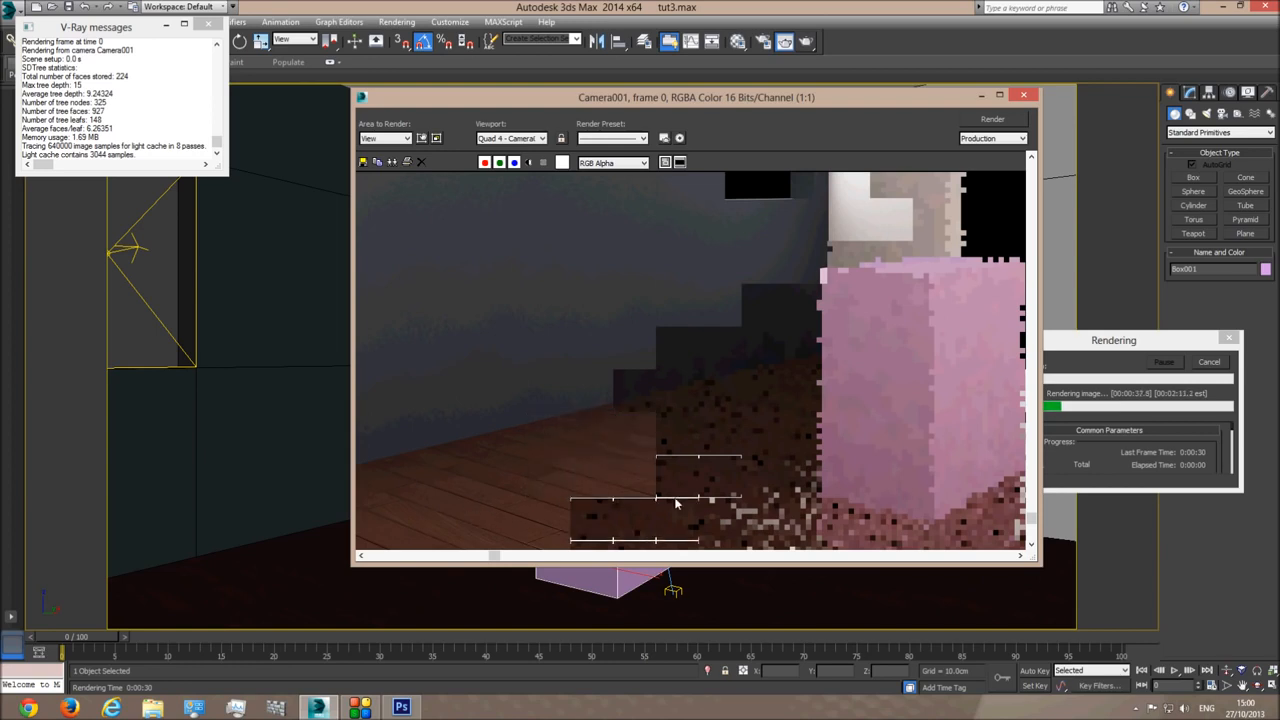
pyautogui.scroll(-1, 790, 492)
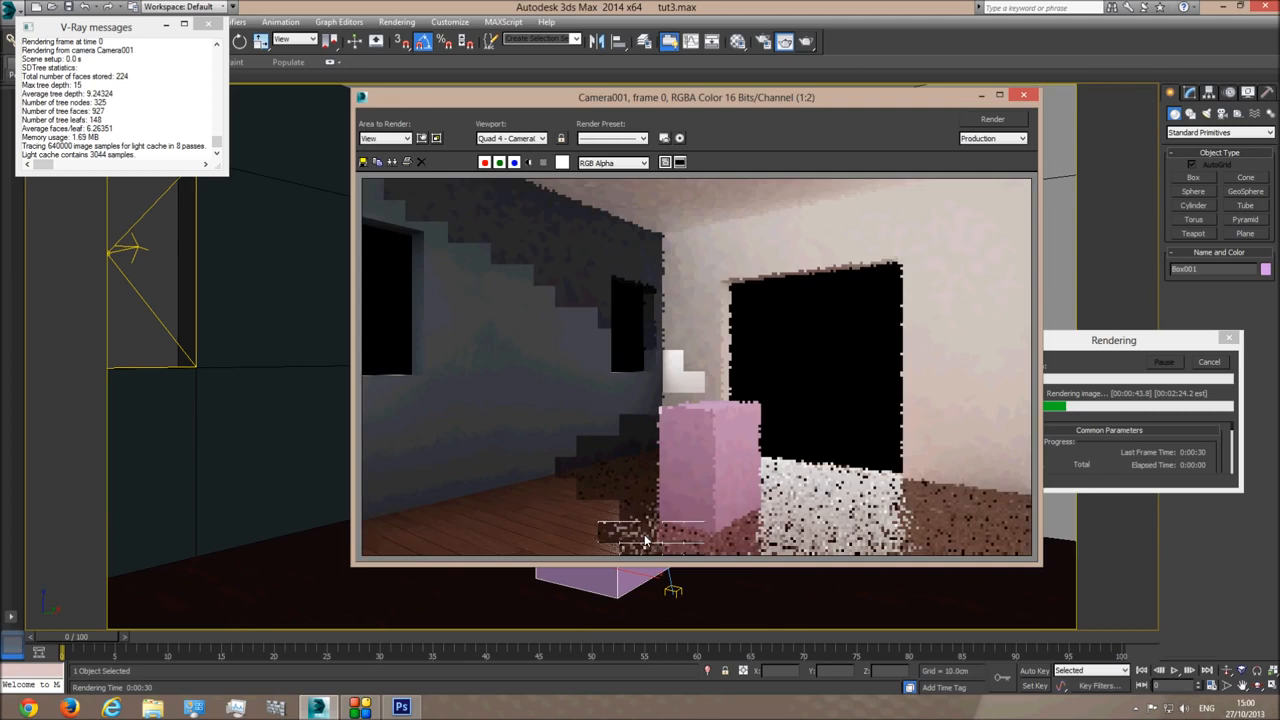
pyautogui.scroll(1, 645, 541)
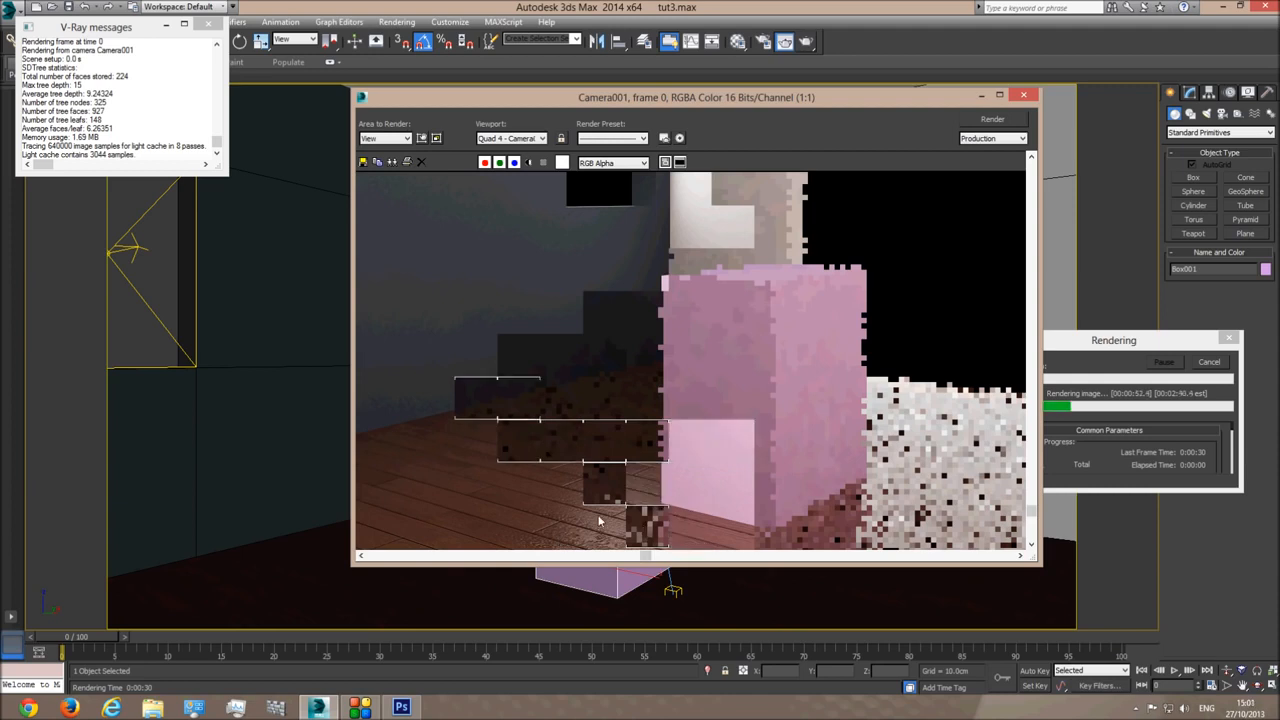
pyautogui.scroll(-1, 600, 523)
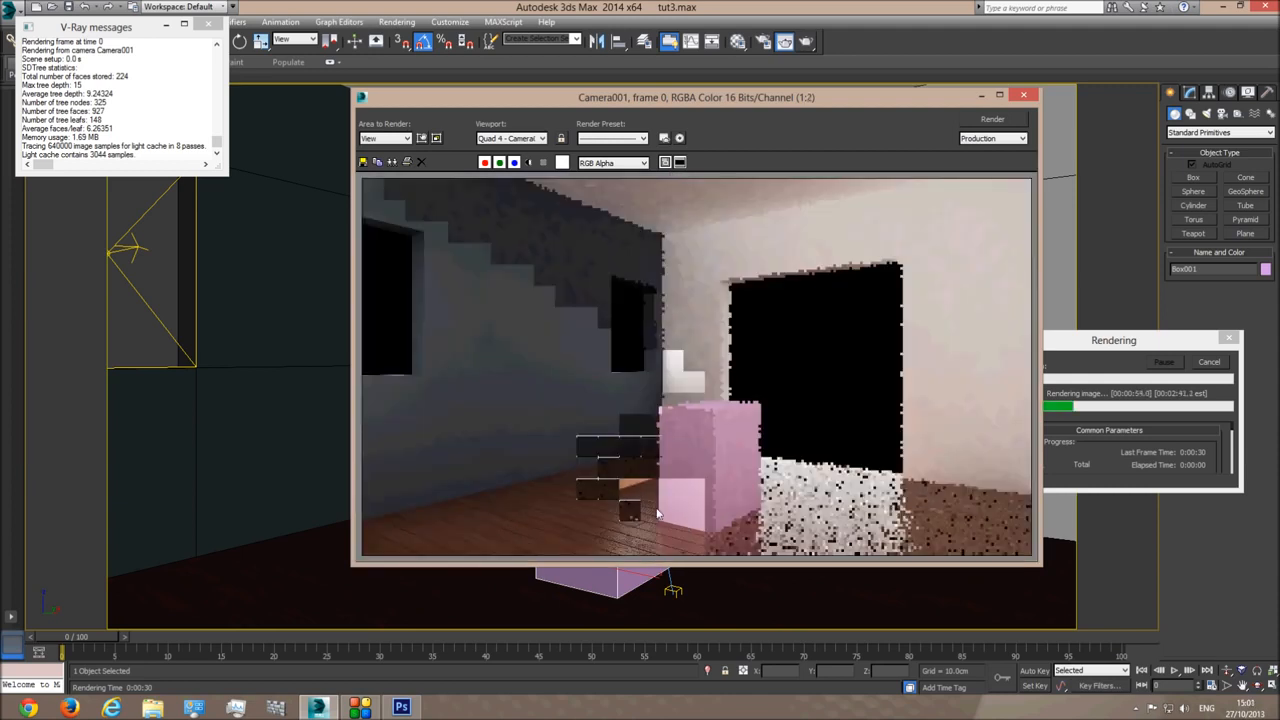
pyautogui.scroll(1, 702, 533)
pyautogui.scroll(-1, 699, 510)
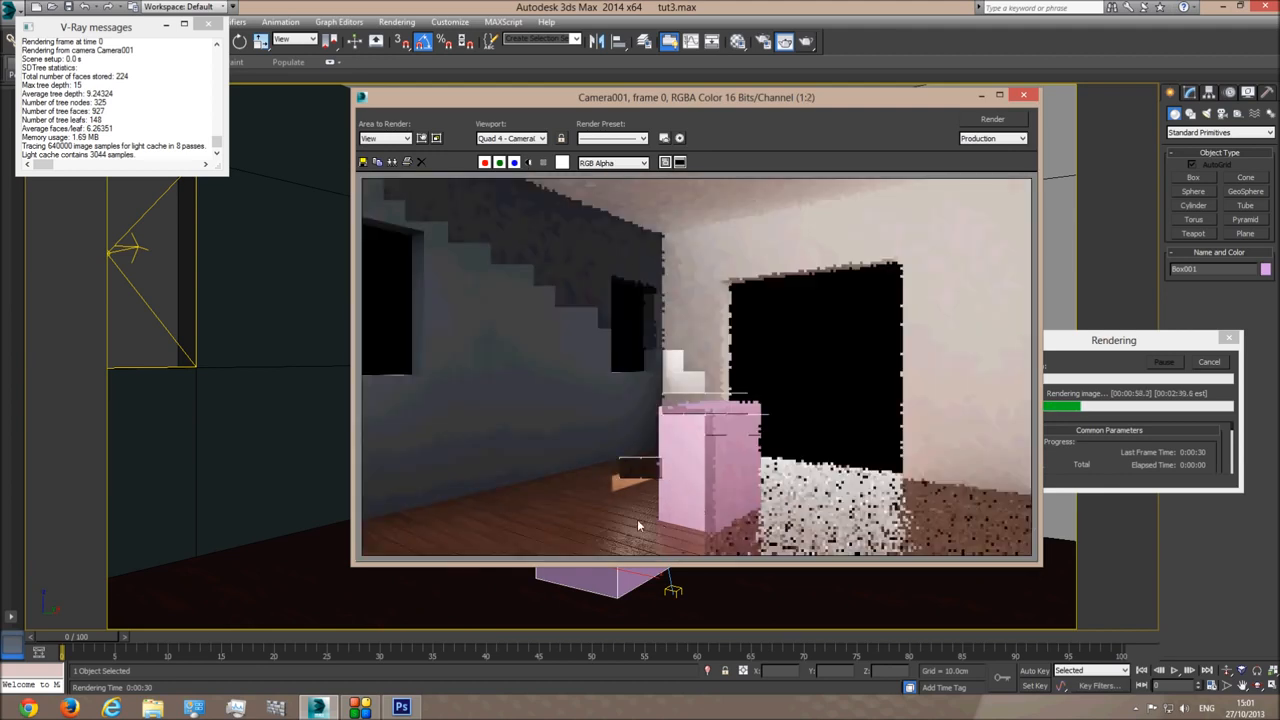
pyautogui.scroll(1, 637, 519)
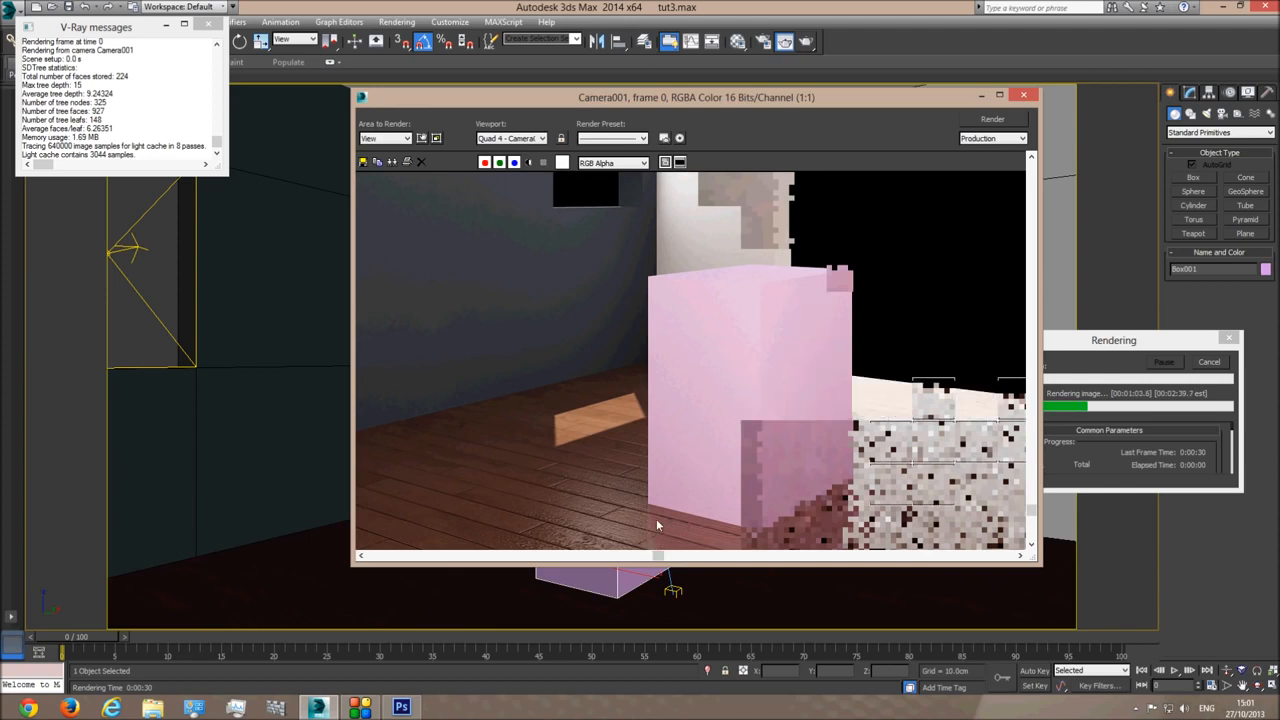
pyautogui.click(1209, 362)
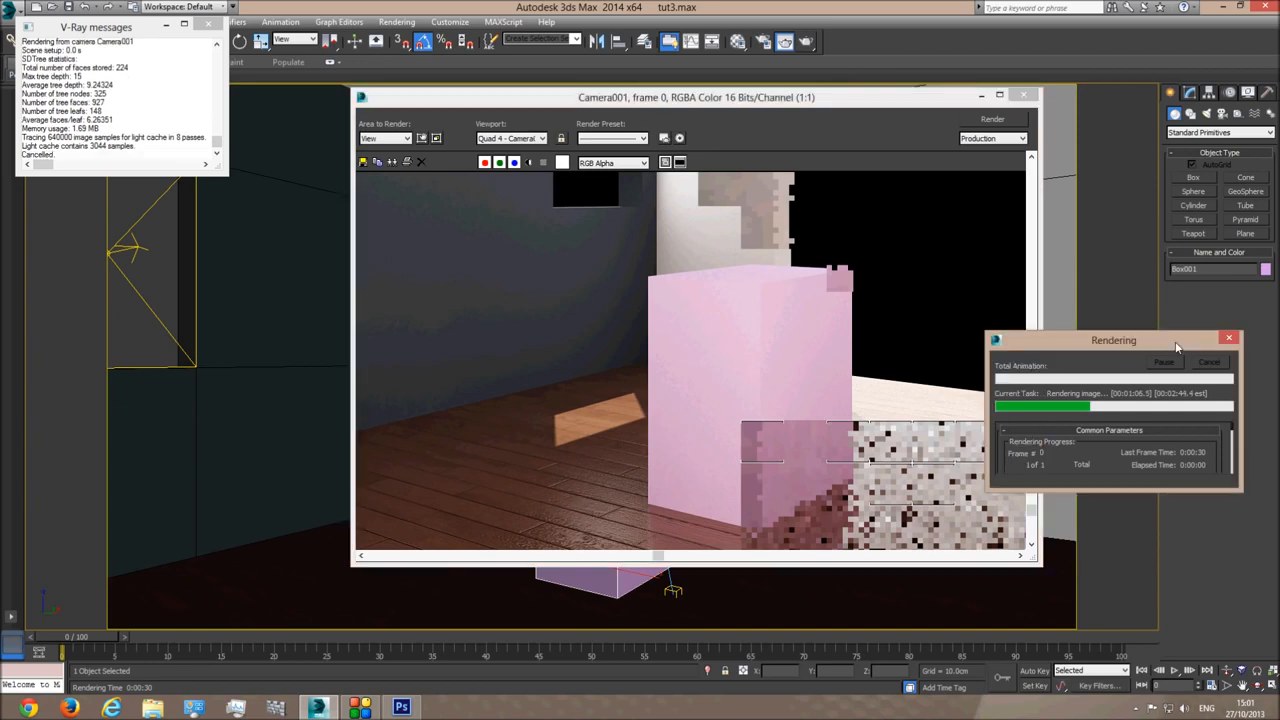
pyautogui.click(1022, 94)
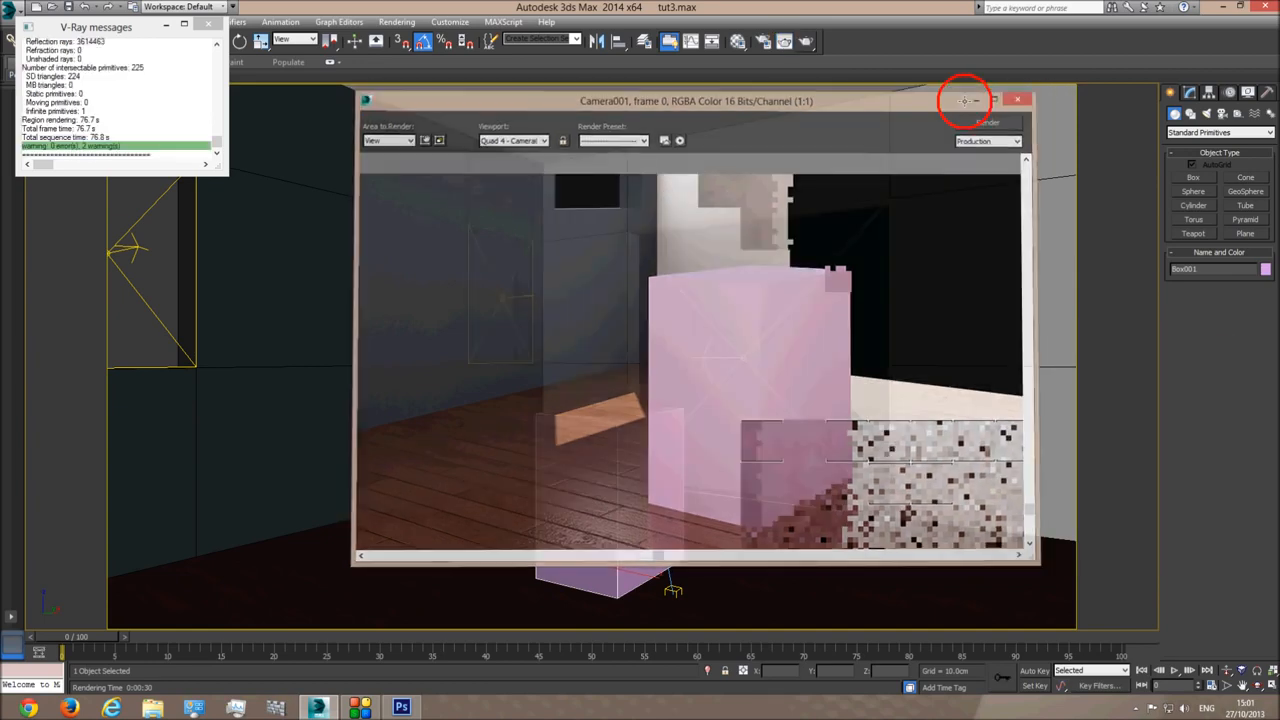
# - Set the wood floor material's bump amount to 10 and check the surface in the enlarged sample preview
pyautogui.click(737, 41)
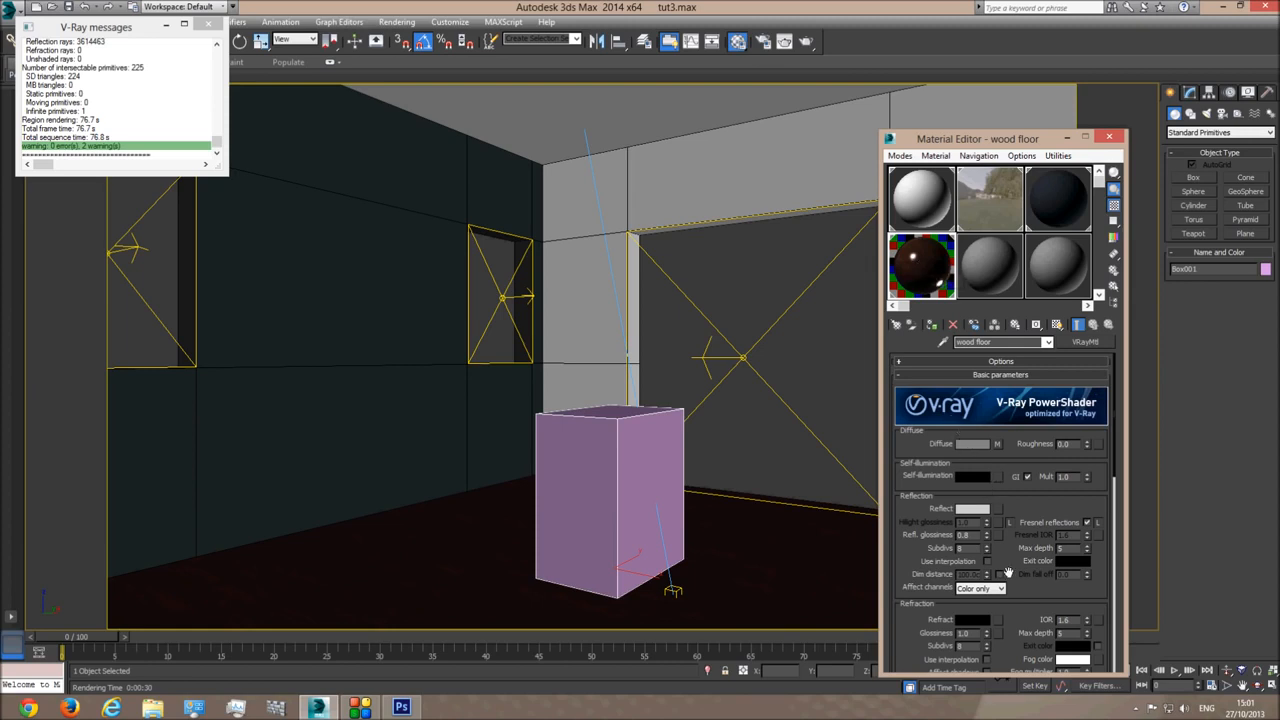
pyautogui.moveTo(1033, 585); pyautogui.dragTo(1014, 114)
pyautogui.doubleClick(945, 596)
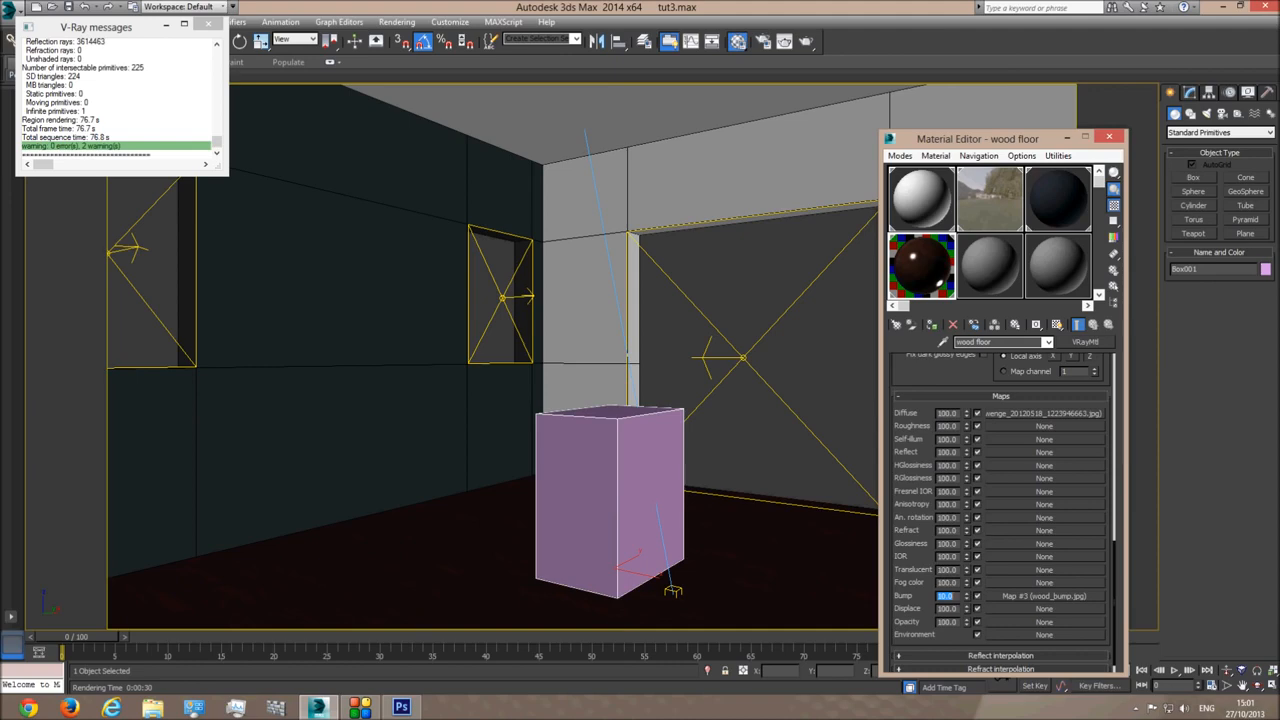
pyautogui.doubleClick(942, 262)
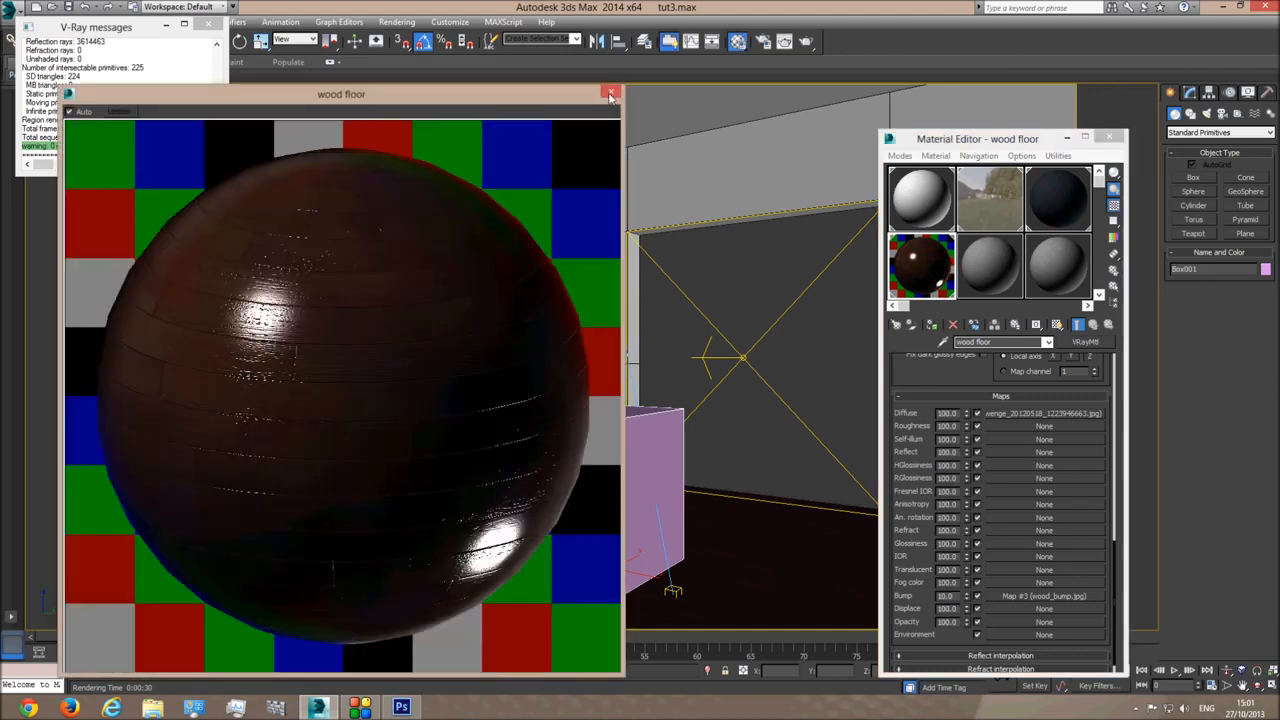
pyautogui.click(611, 93)
# - Darken the wood floor material's reflection colour to a dark grey and check the weaker reflections in the enlarged sample
pyautogui.scroll(5, 1012, 412)
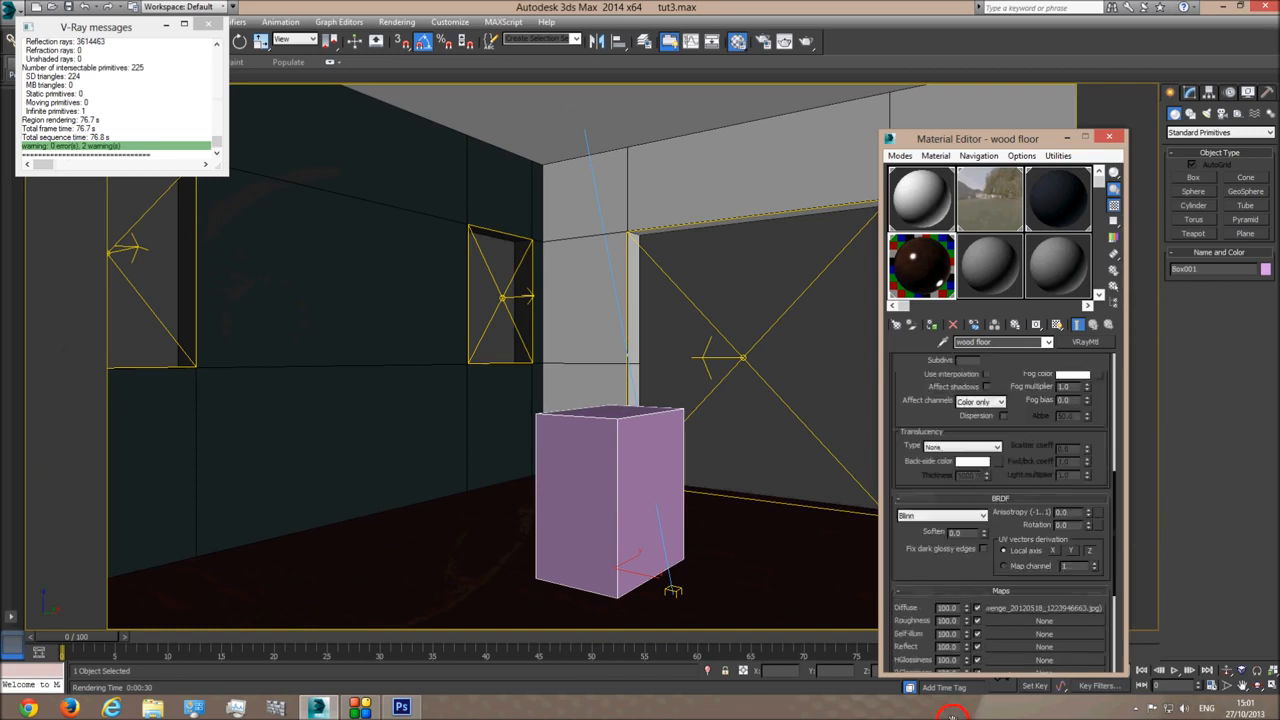
pyautogui.scroll(2, 1025, 379)
pyautogui.click(972, 419)
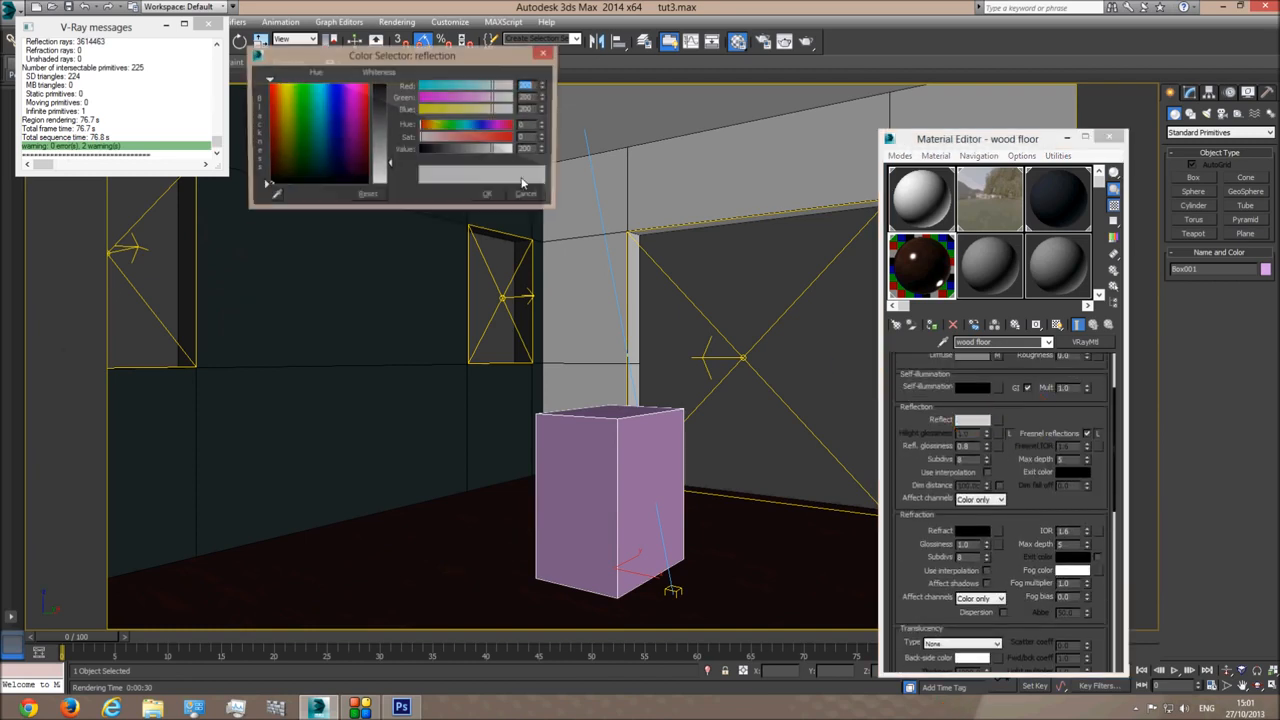
pyautogui.moveTo(389, 138); pyautogui.dragTo(389, 119)
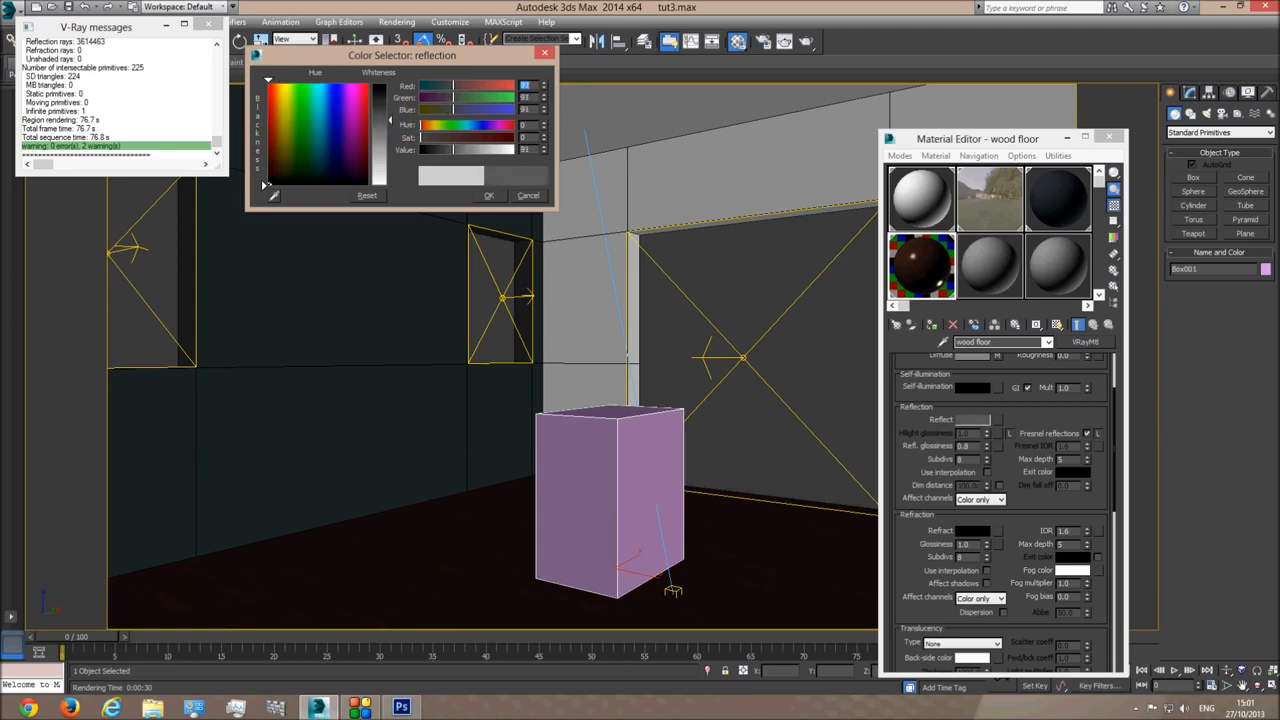
pyautogui.click(488, 195)
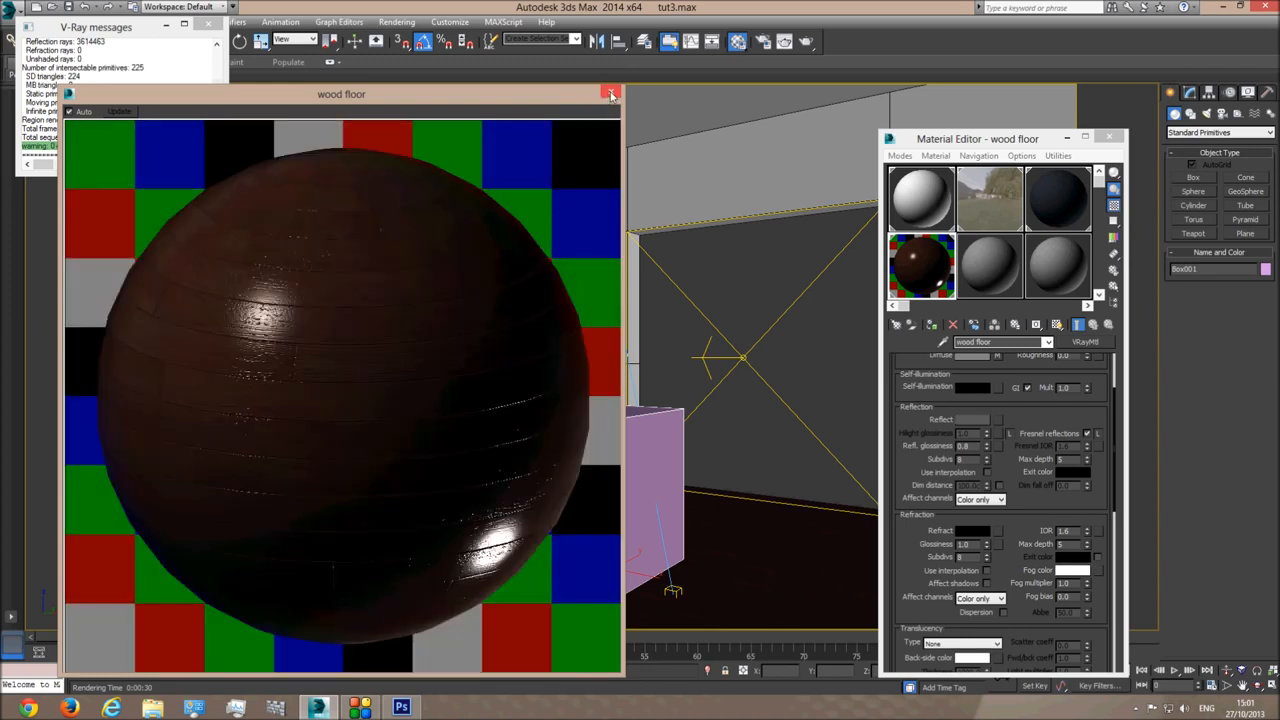
pyautogui.click(611, 94)
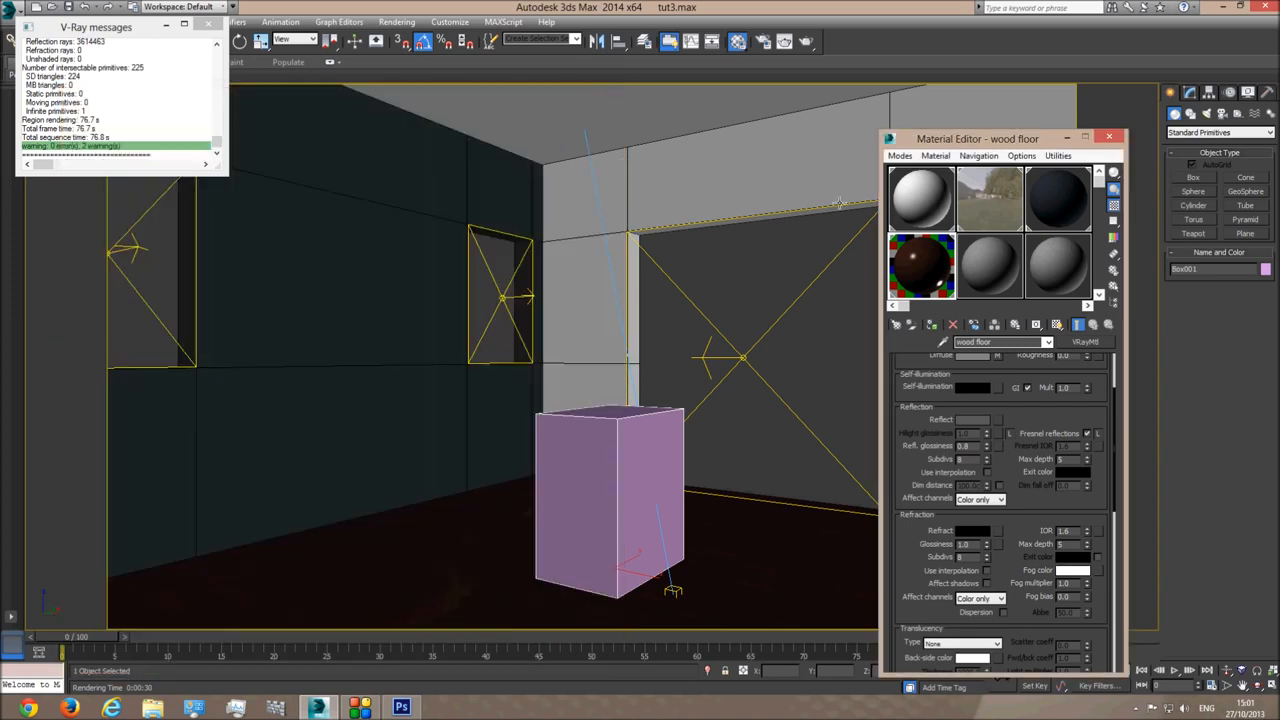
pyautogui.click(972, 419)
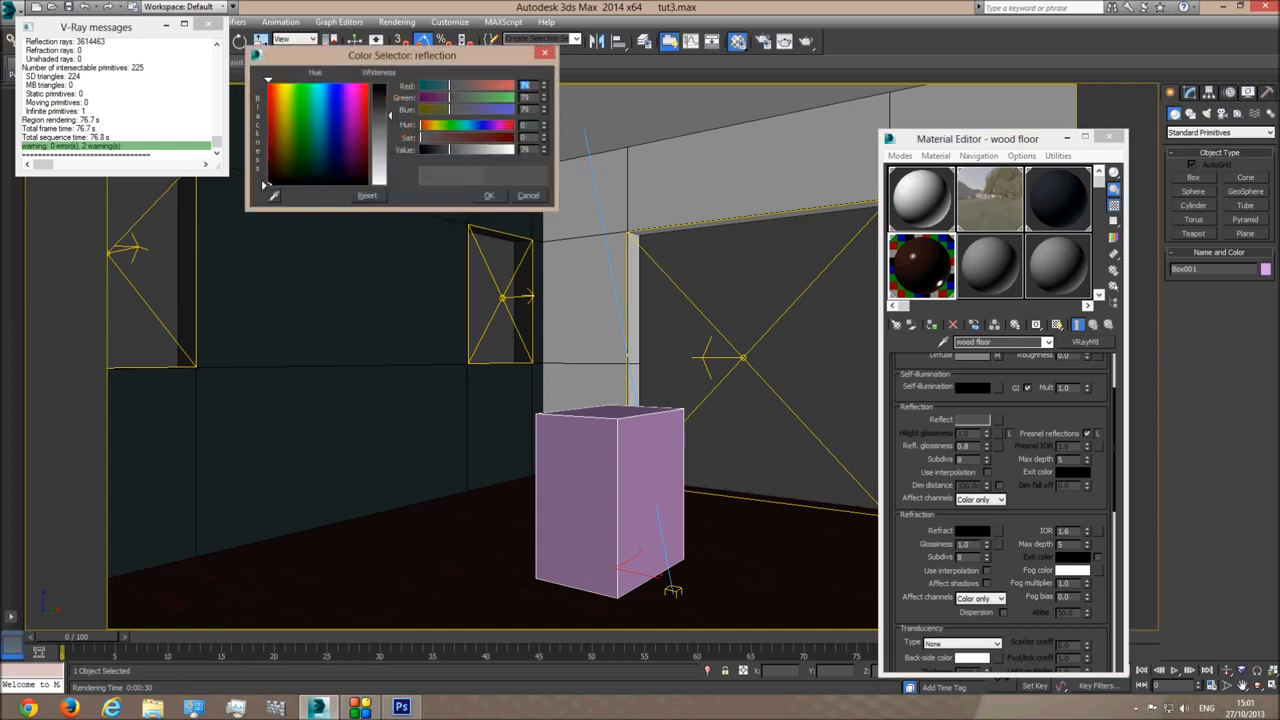
pyautogui.click(483, 198)
# - Set the wood floor's reflection glossiness to 0.7 and examine the softened highlights in the enlarged sample preview
pyautogui.doubleClick(926, 274)
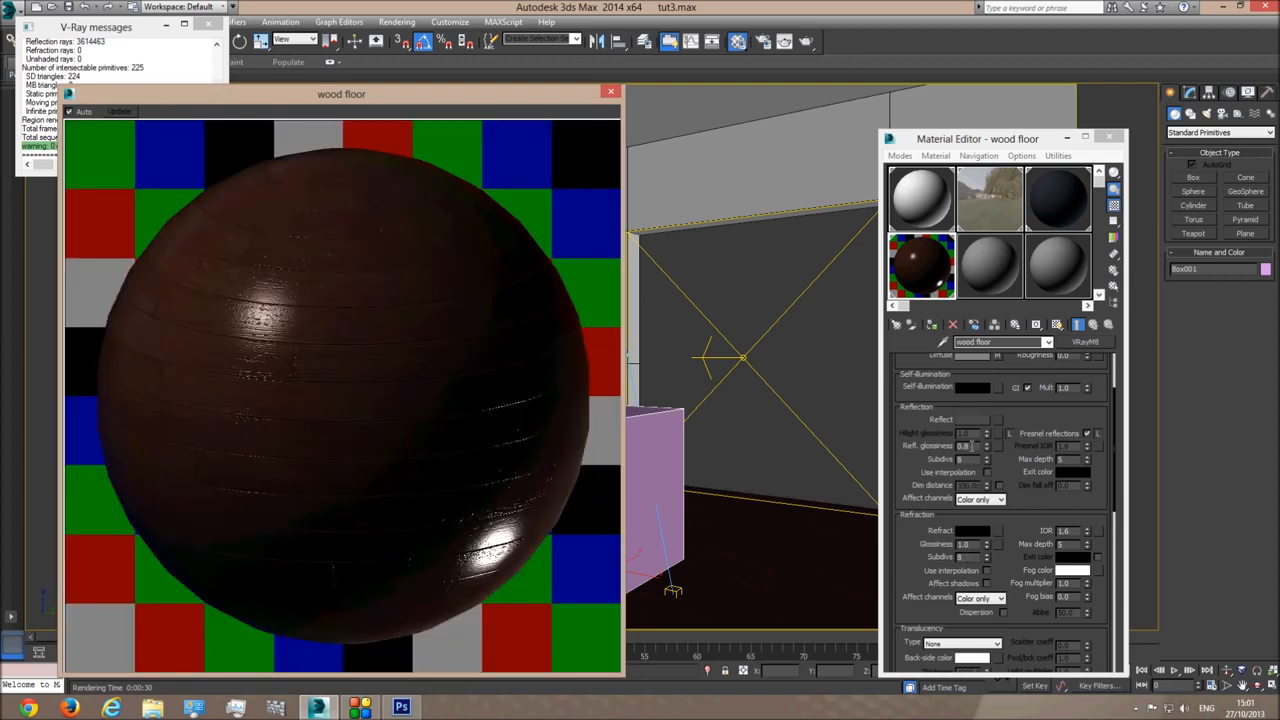
pyautogui.doubleClick(973, 445)
pyautogui.write('0.')
pyautogui.press('Return')
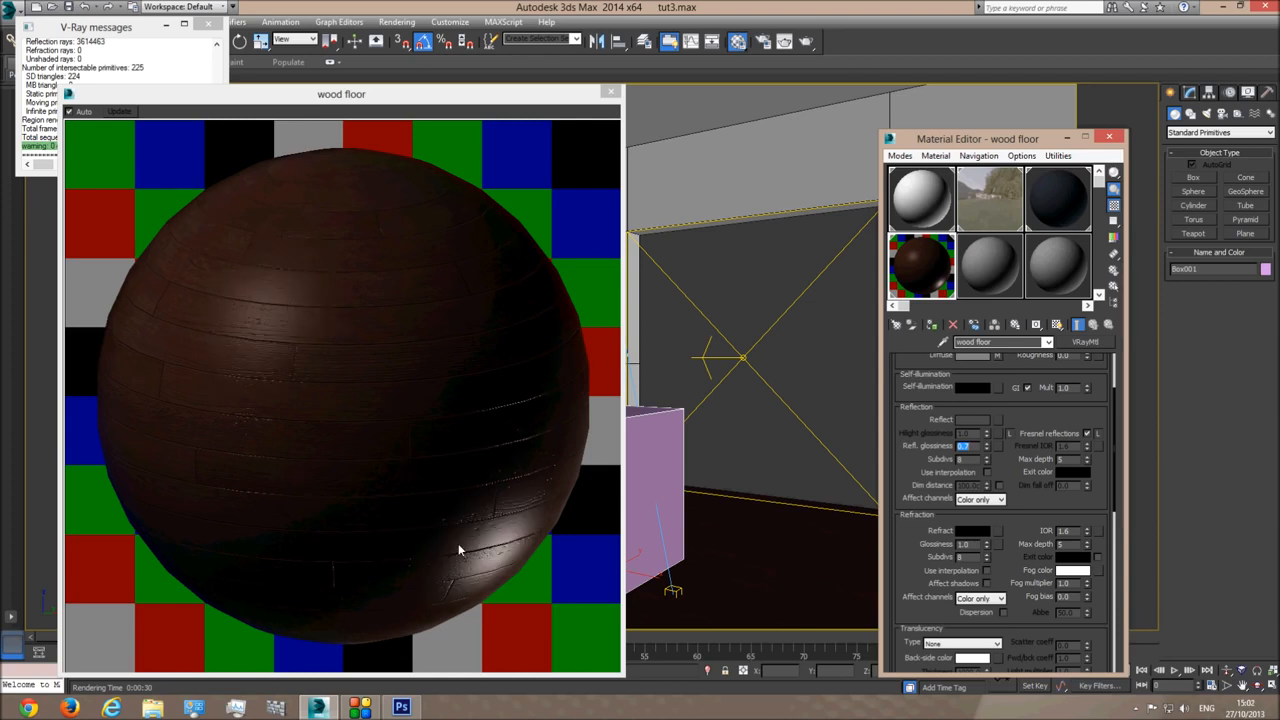
pyautogui.click(611, 91)
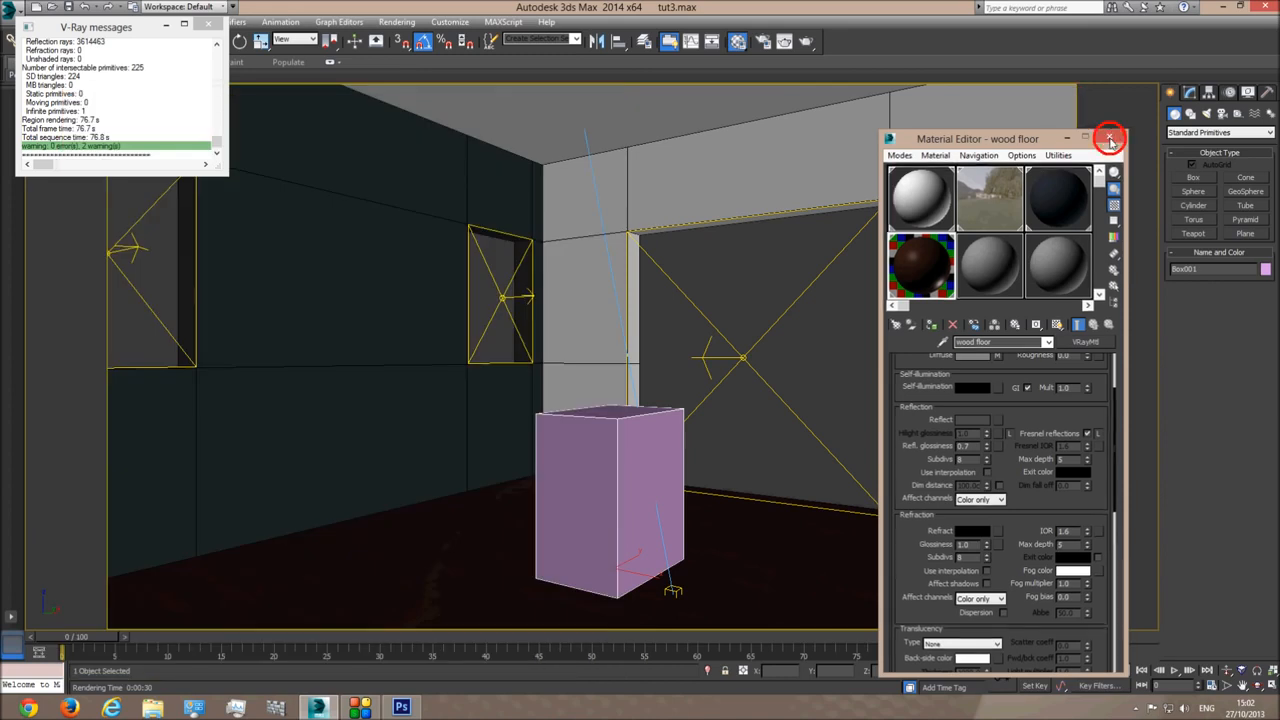
# - Close the material editor and V-Ray messages, render the full camera view, and inspect the floor and walls in the finished image
pyautogui.click(1109, 136)
pyautogui.click(869, 368)
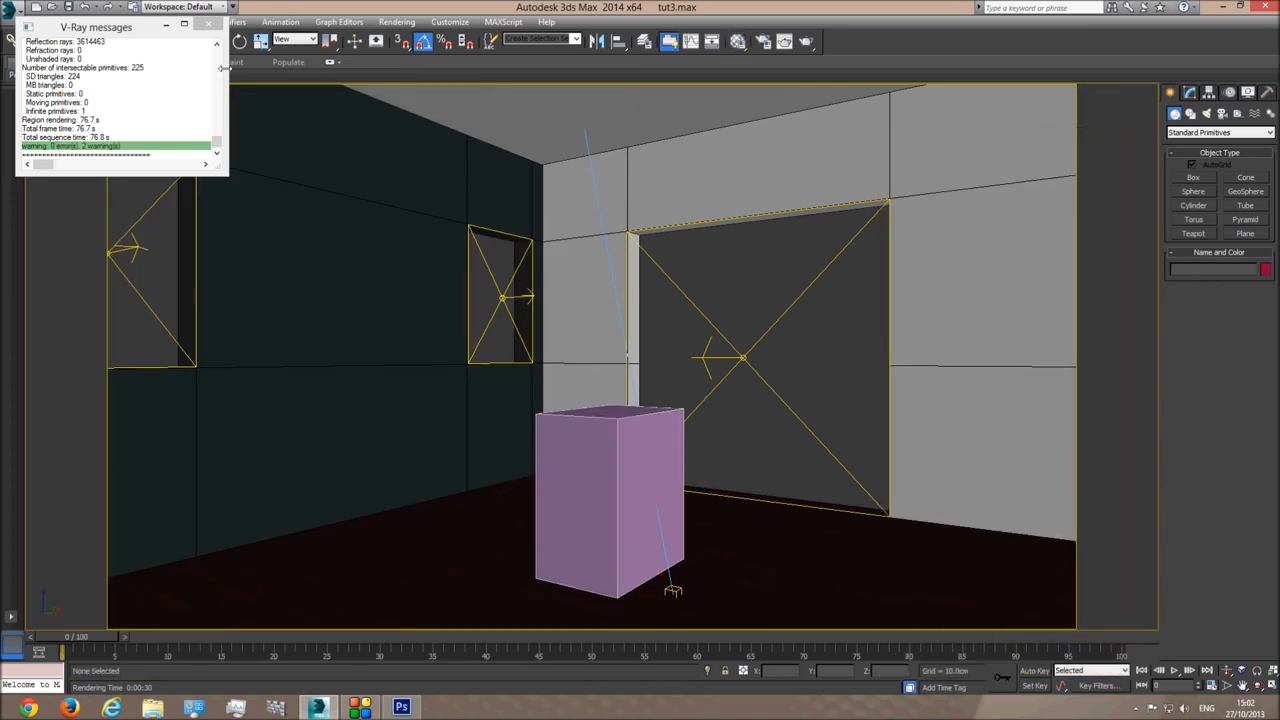
pyautogui.click(208, 25)
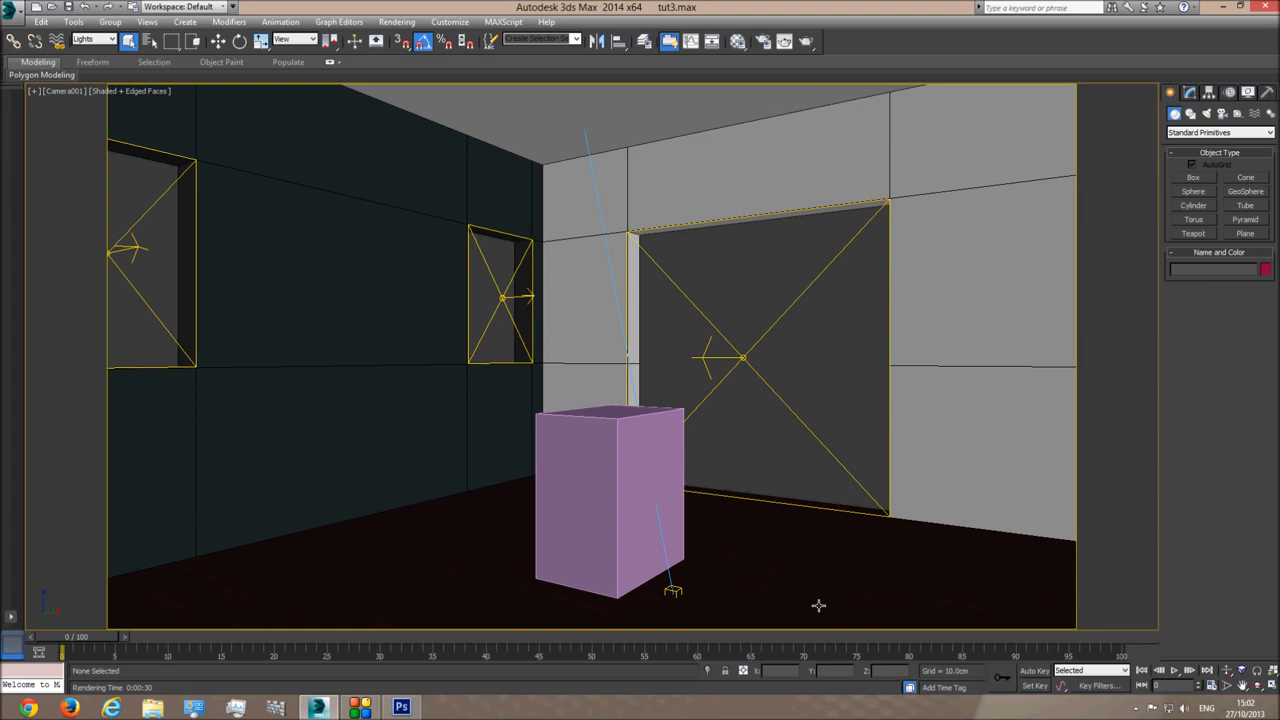
pyautogui.click(807, 42)
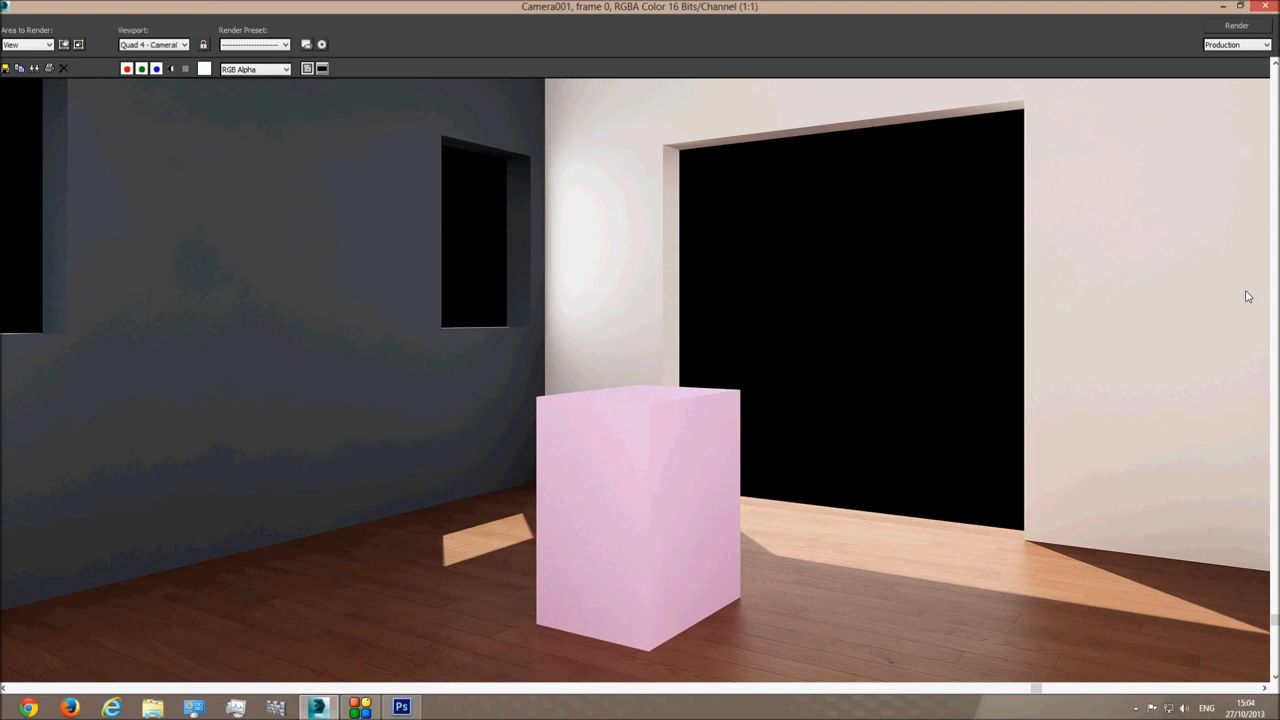
pyautogui.click(852, 306)
pyautogui.scroll(-1, 852, 303)
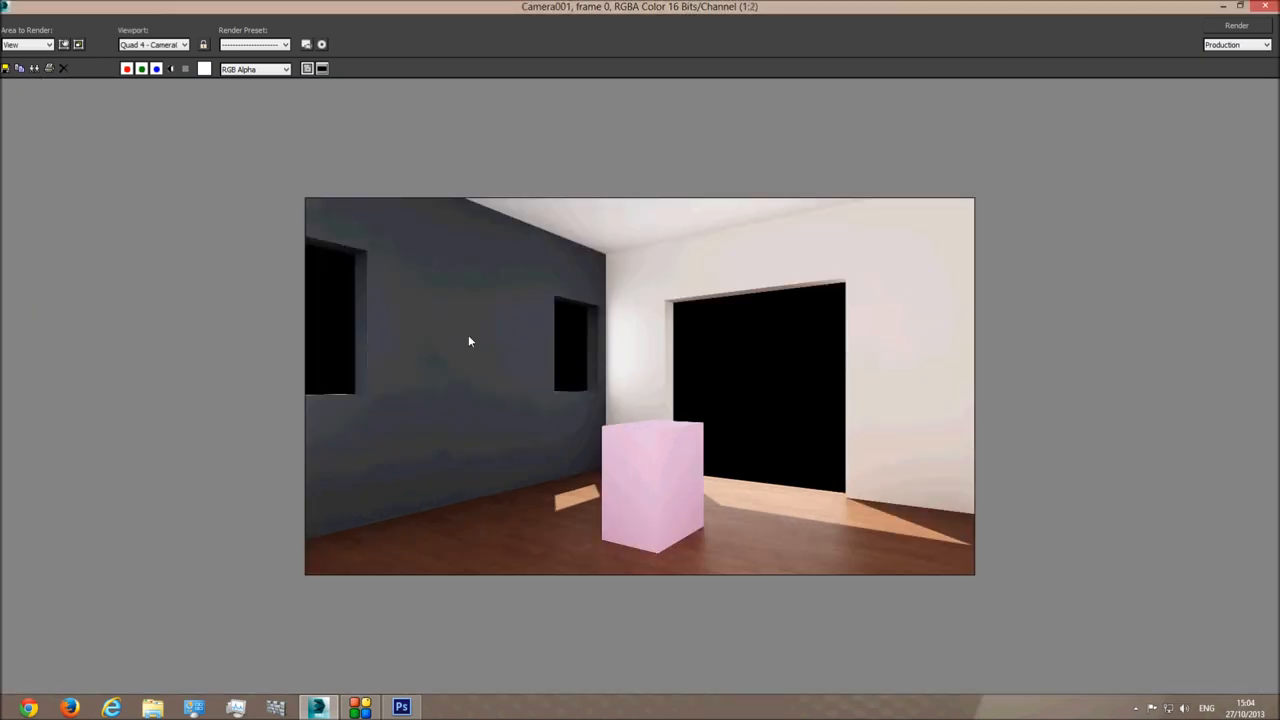
pyautogui.scroll(1, 600, 520)
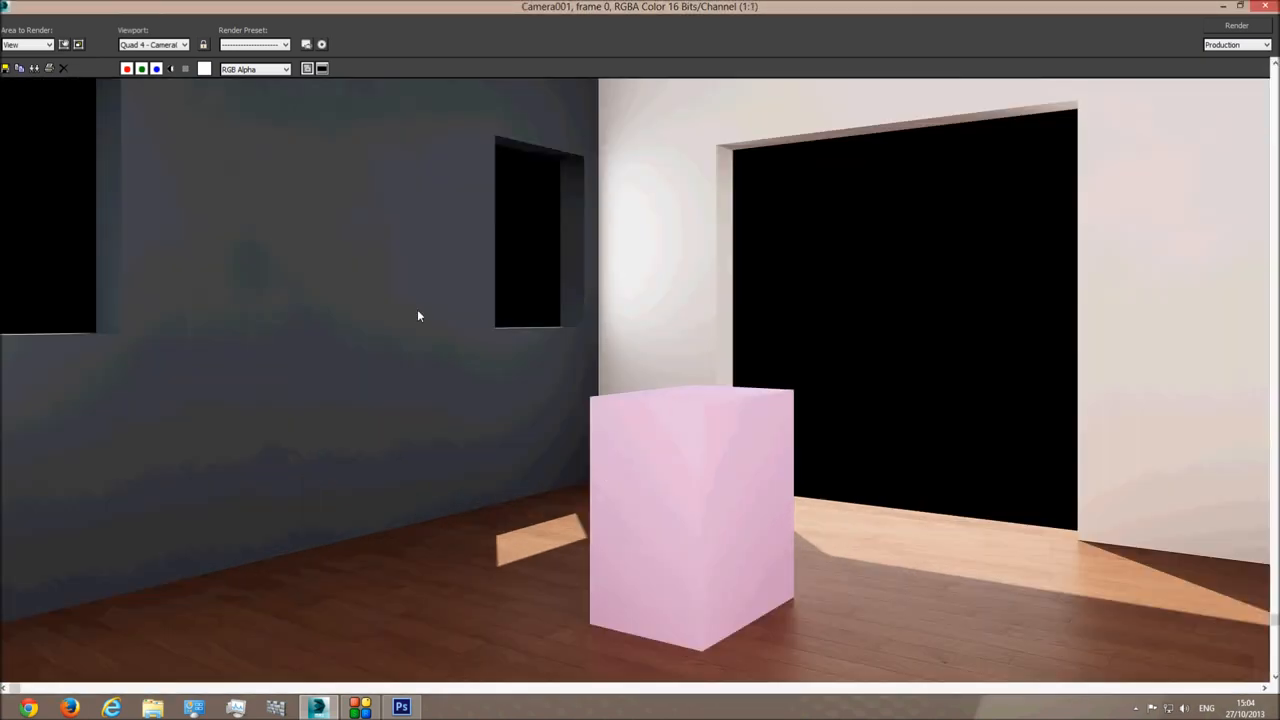